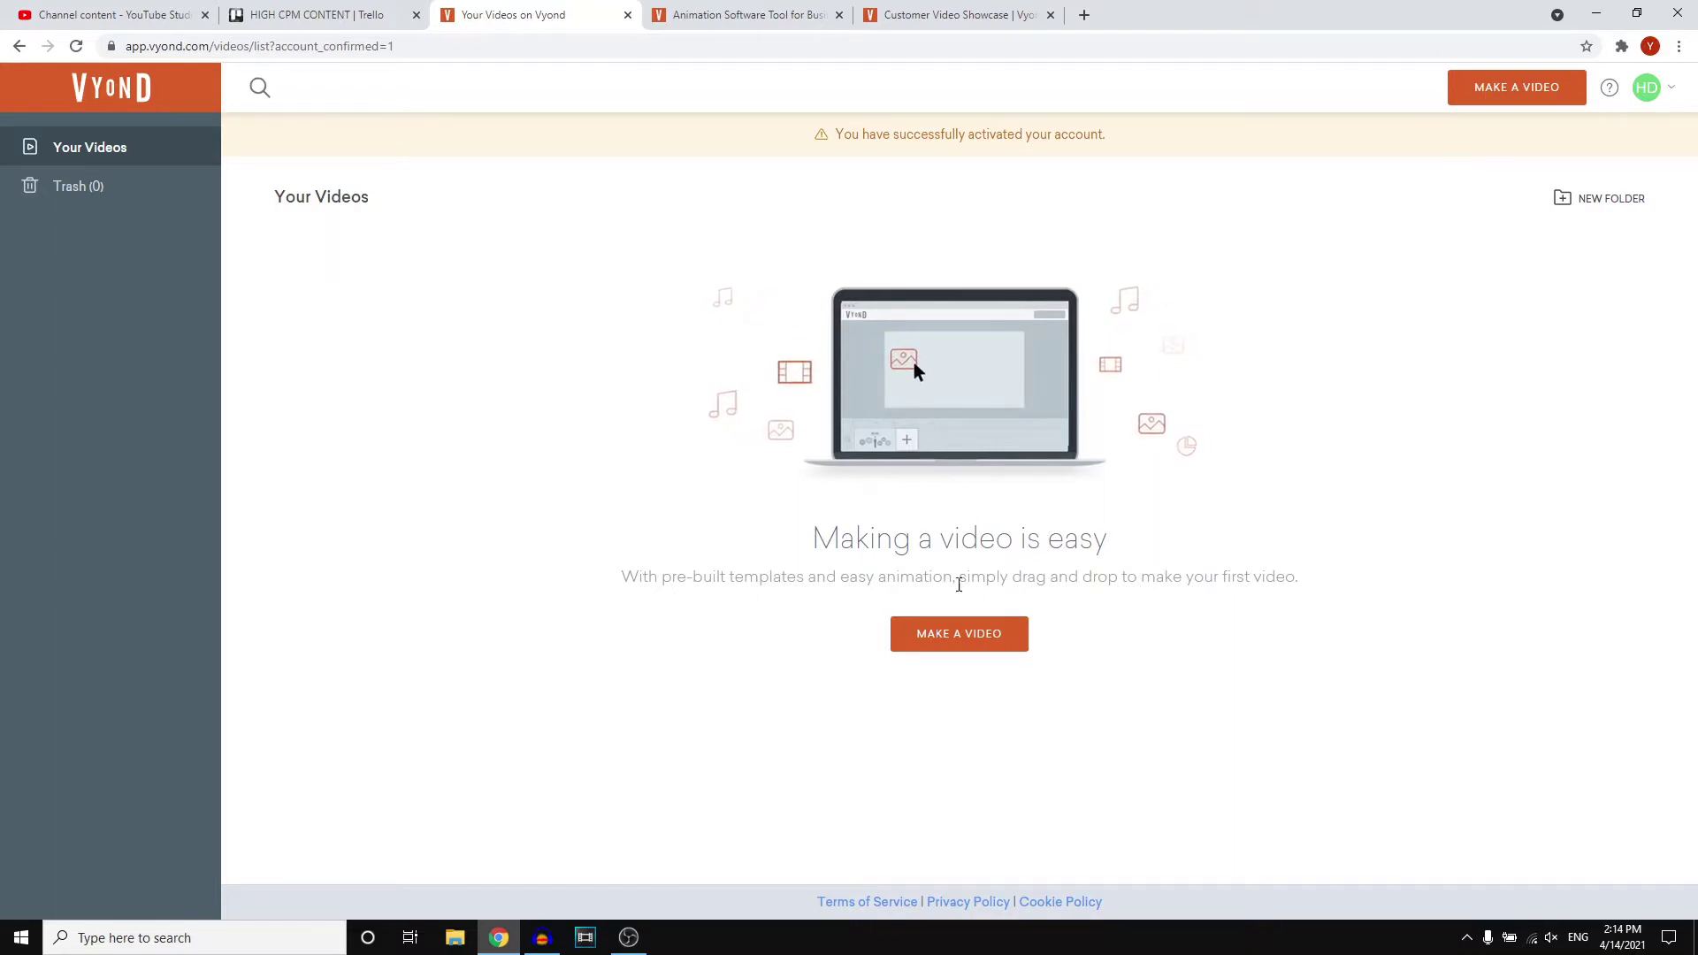
Step: Browse the customer video showcase and watch parts of the "Learning and Development, University of Iowa" example
{"action": "left_click", "coordinate": [955, 15]}
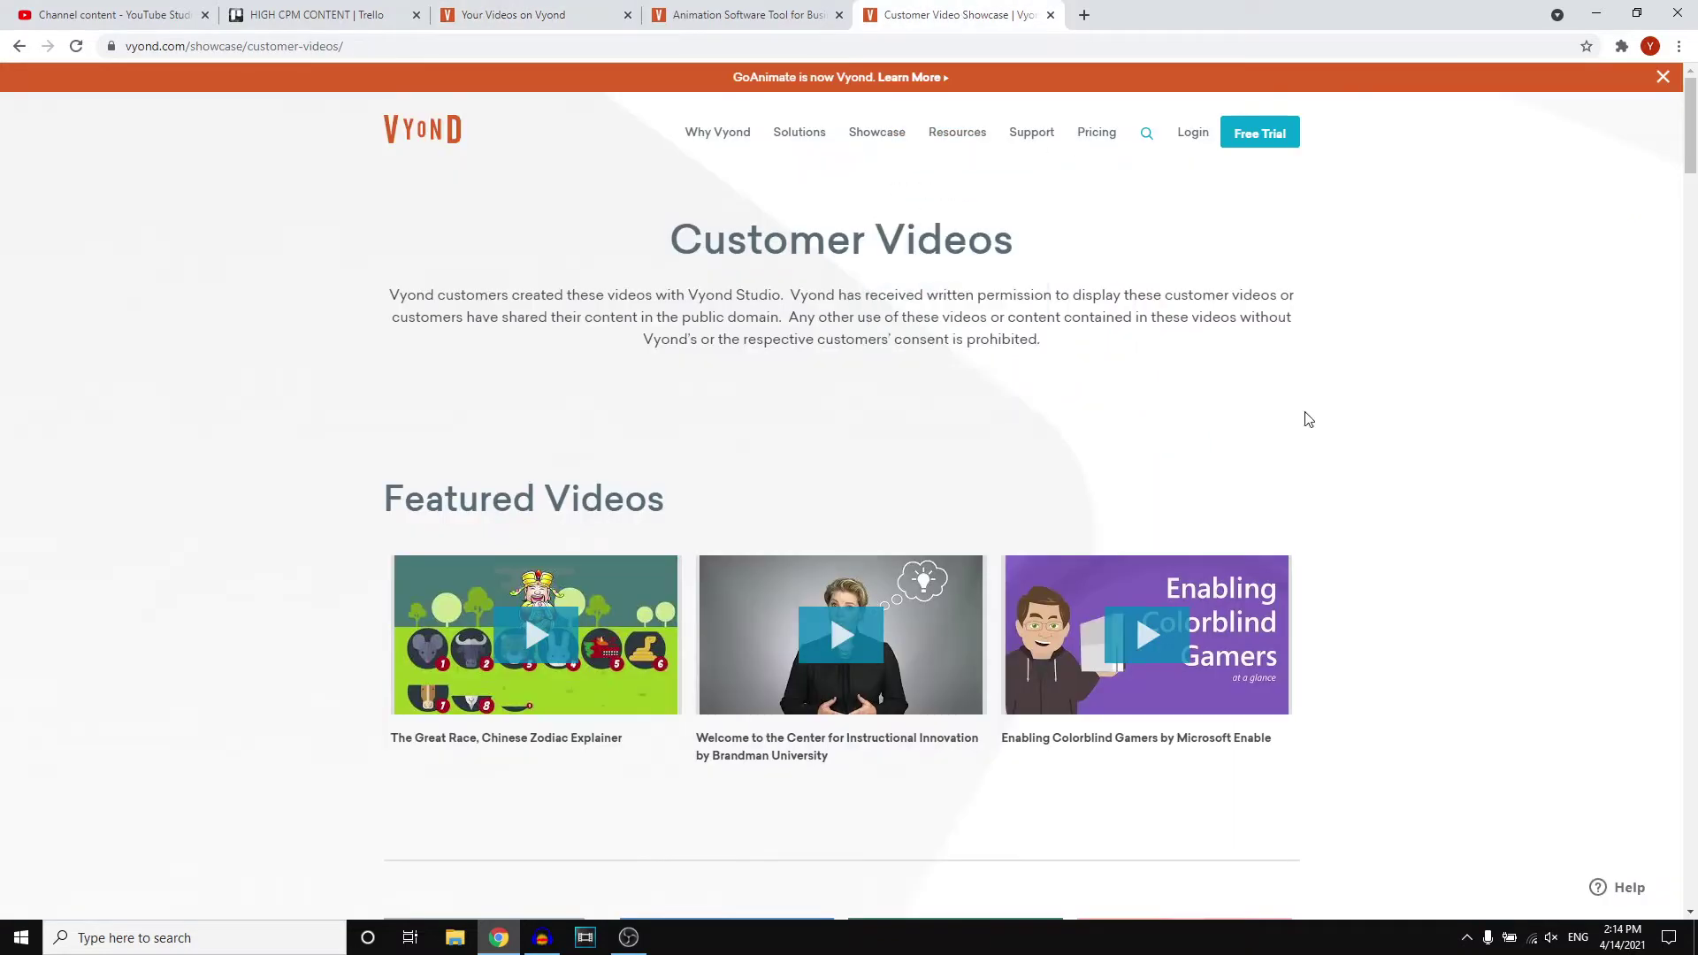
{"action": "scroll", "coordinate": [1367, 351], "scroll_direction": "down", "scroll_amount": 8}
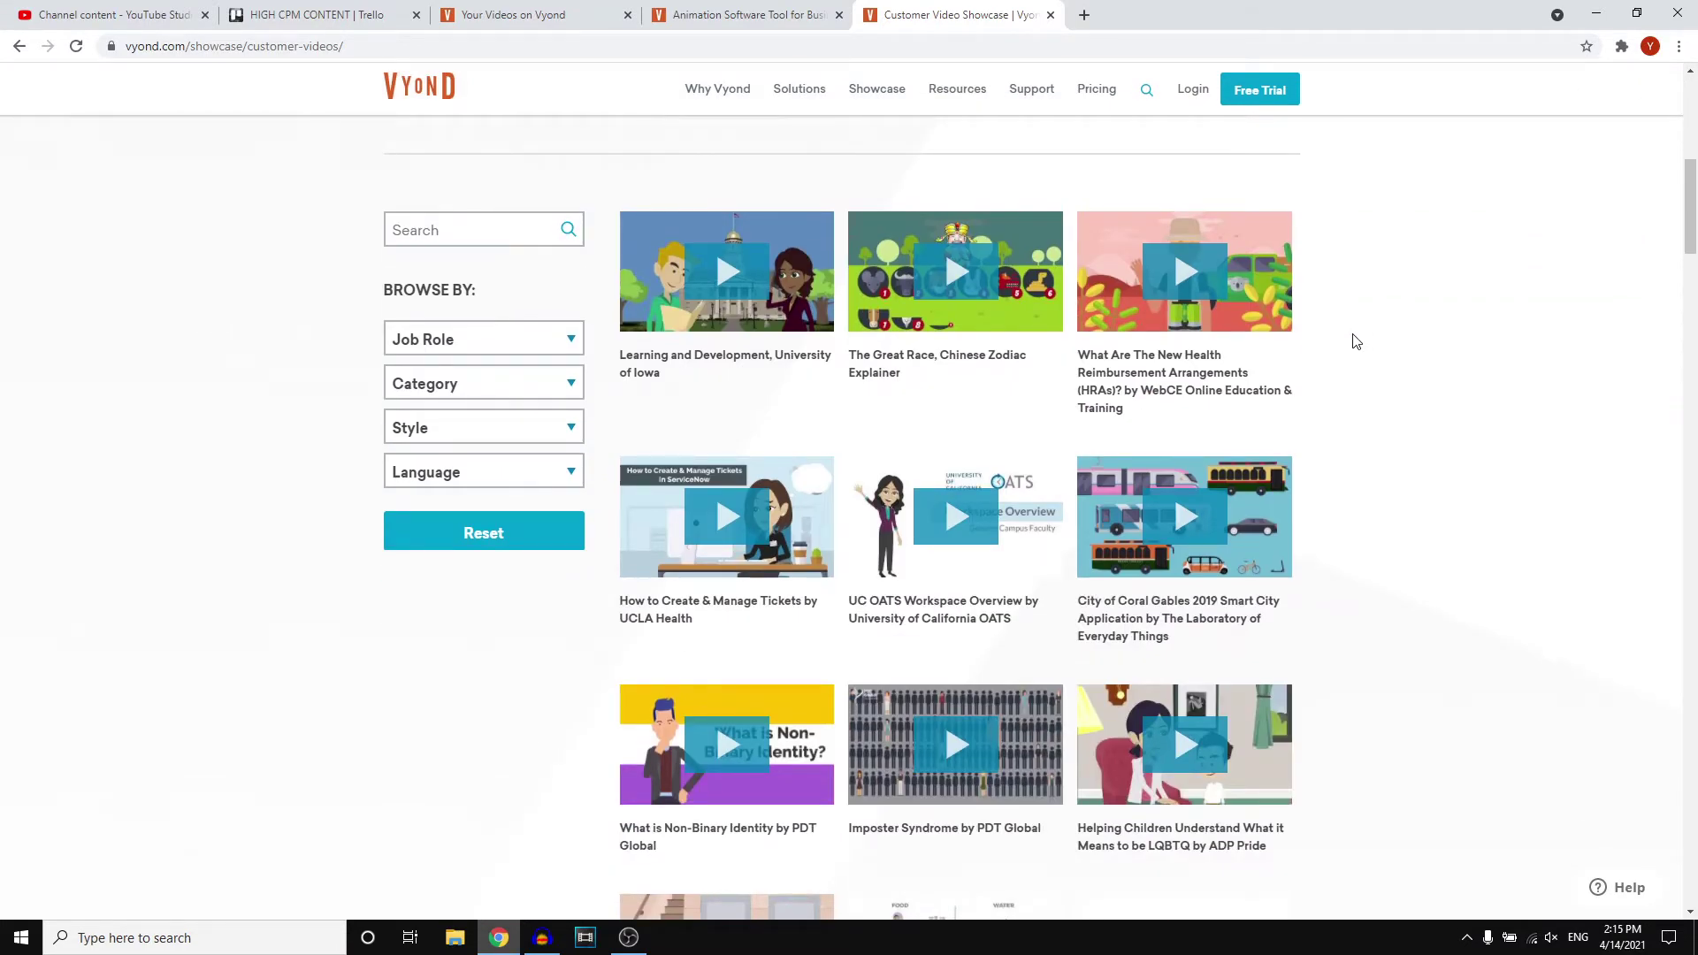
{"action": "left_click", "coordinate": [725, 265]}
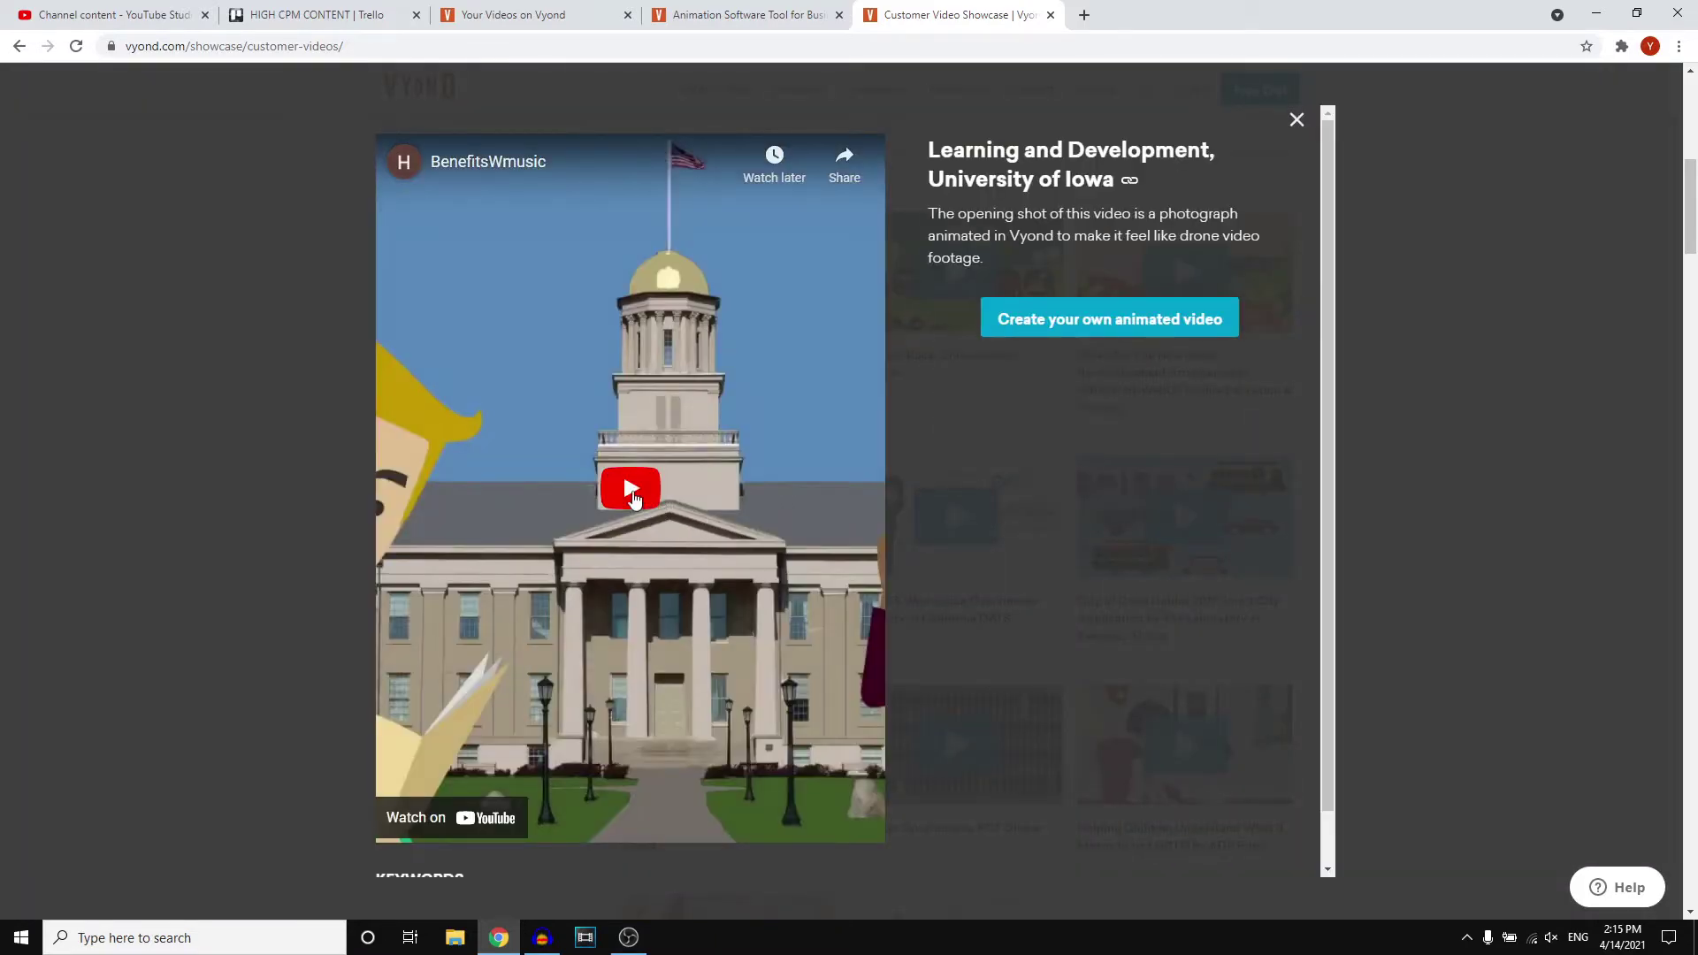
{"action": "left_click", "coordinate": [631, 487]}
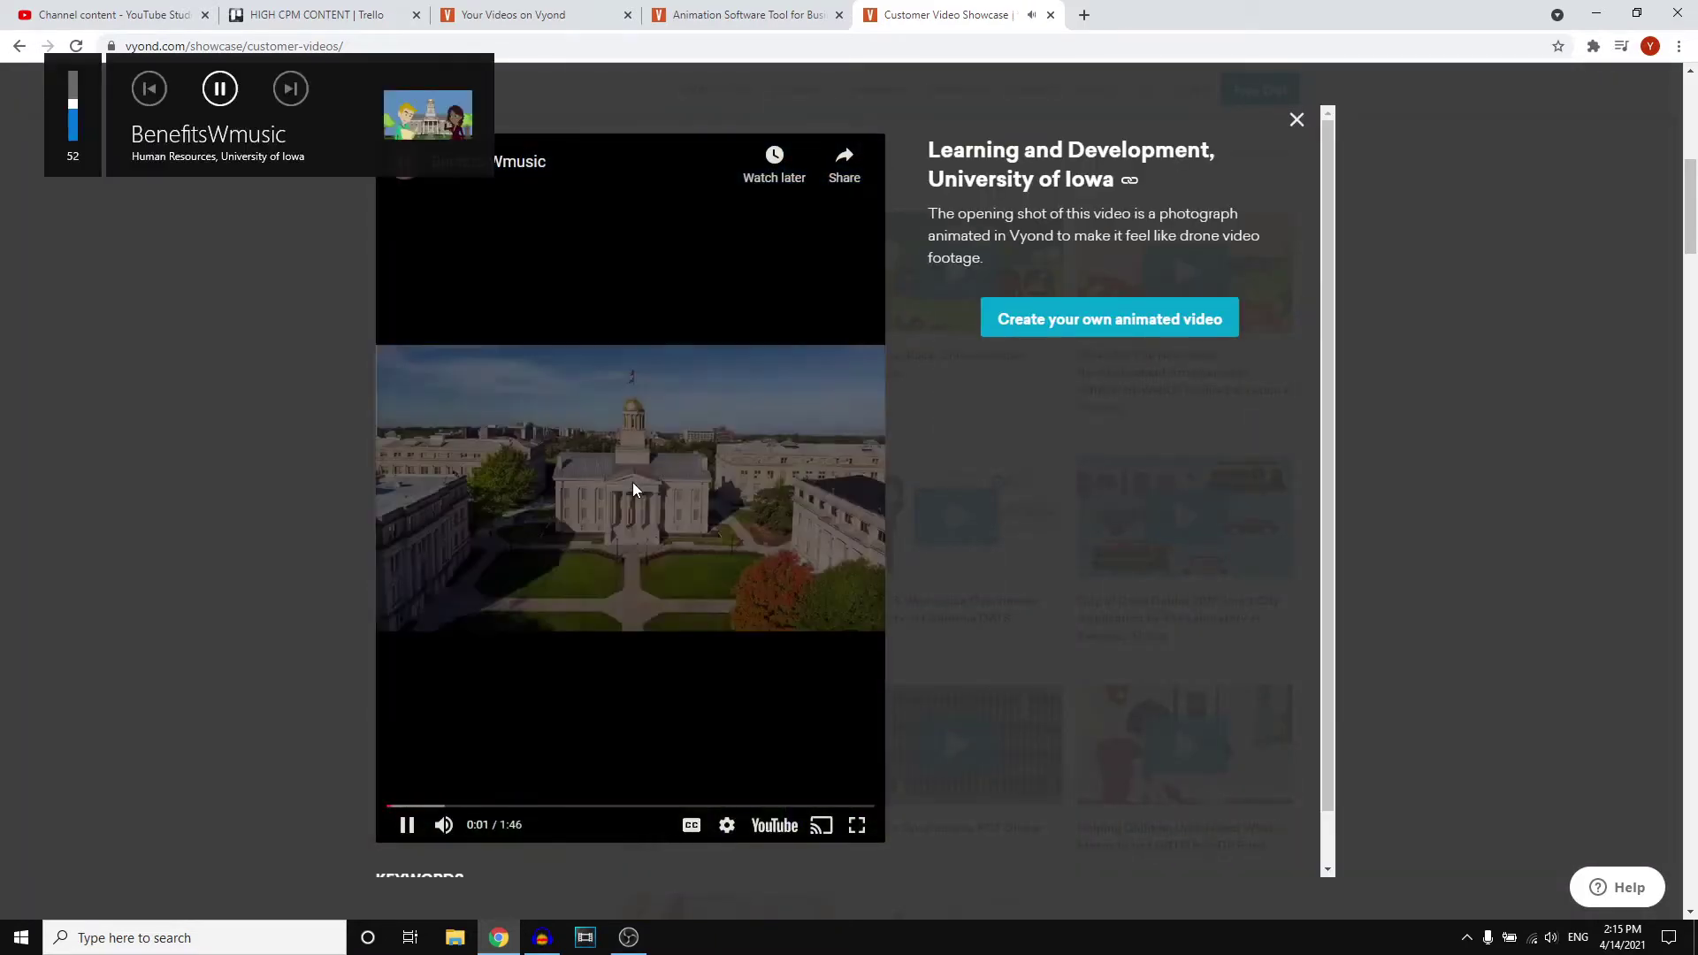
{"action": "key", "text": "Right"}
{"action": "key", "text": "Right"}
{"action": "key", "text": "Right"}
{"action": "key", "text": "Right"}
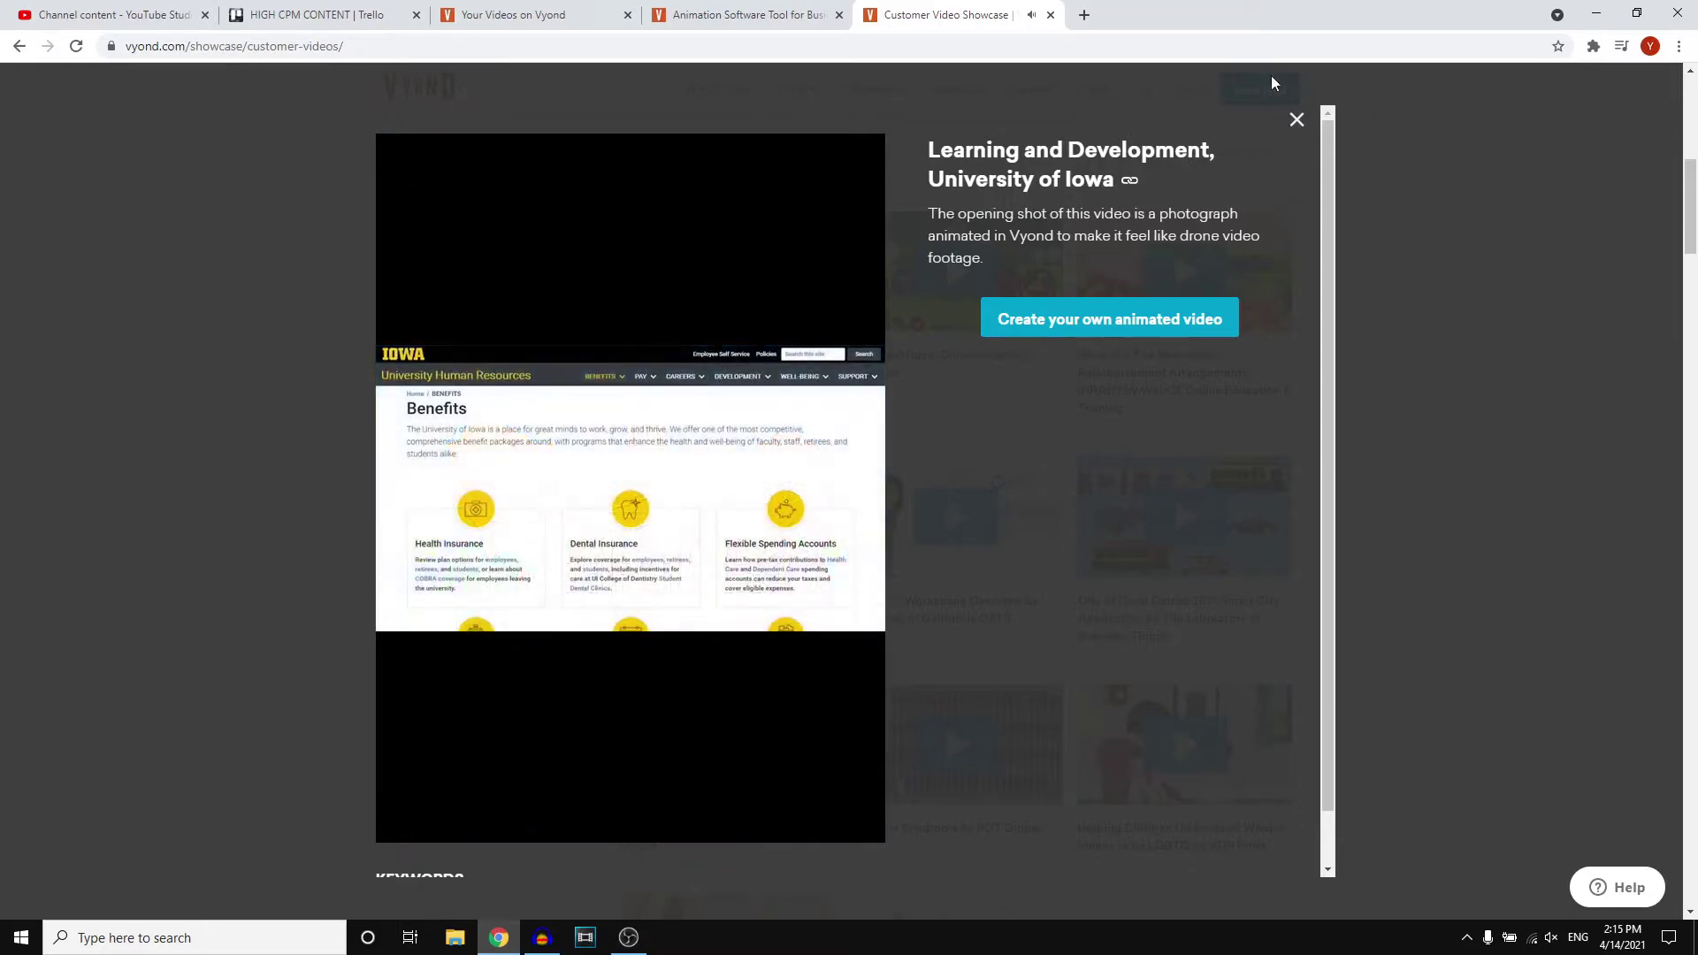
{"action": "left_click", "coordinate": [1297, 120]}
{"action": "scroll", "coordinate": [807, 409], "scroll_direction": "up", "scroll_amount": 10}
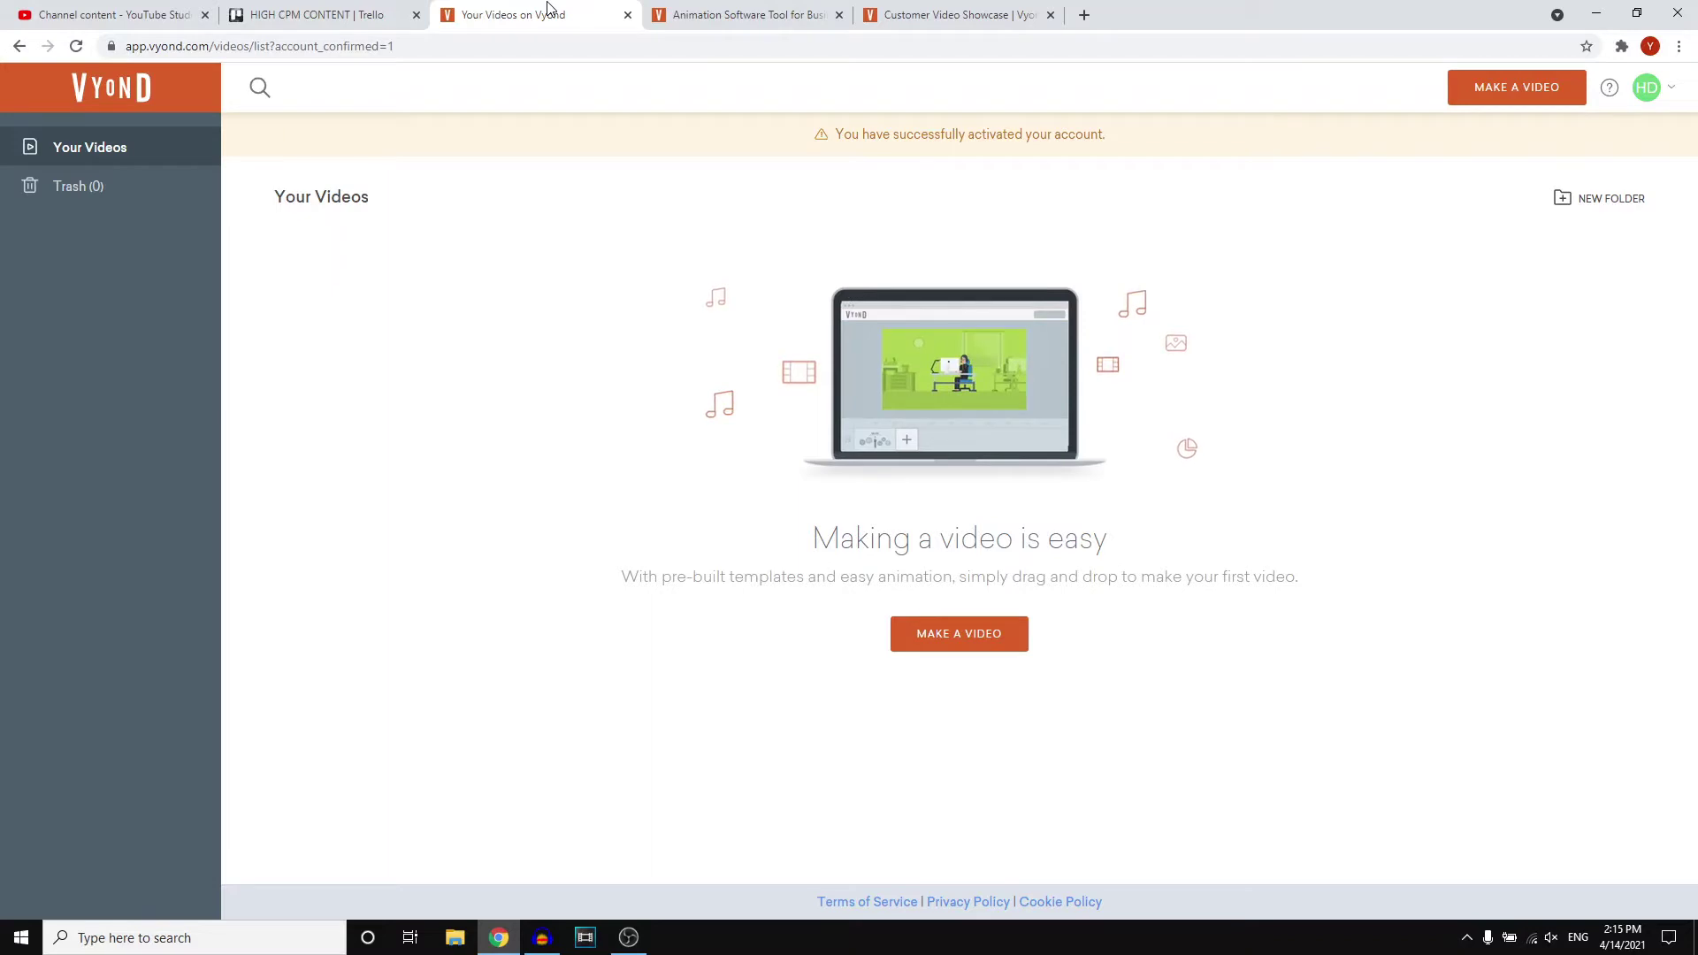
Step: Start making a new video and open the Whiteboard Animation and Contemporary styles in separate browser tabs
{"action": "left_click", "coordinate": [748, 14]}
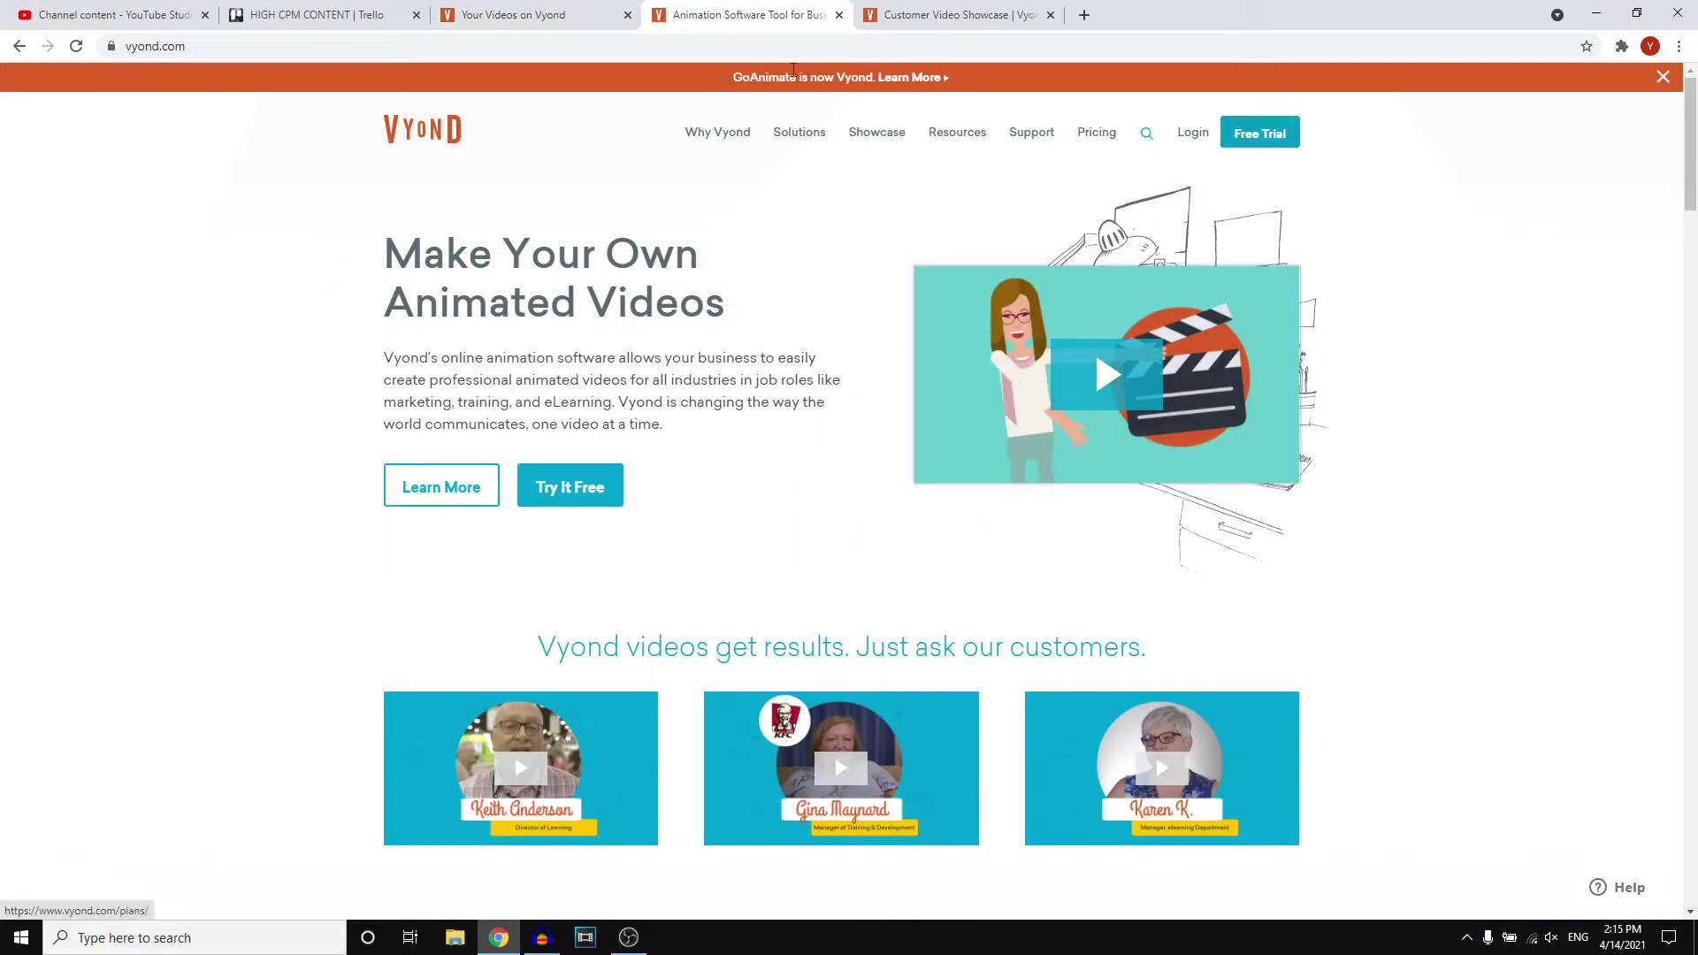
{"action": "left_click", "coordinate": [513, 14]}
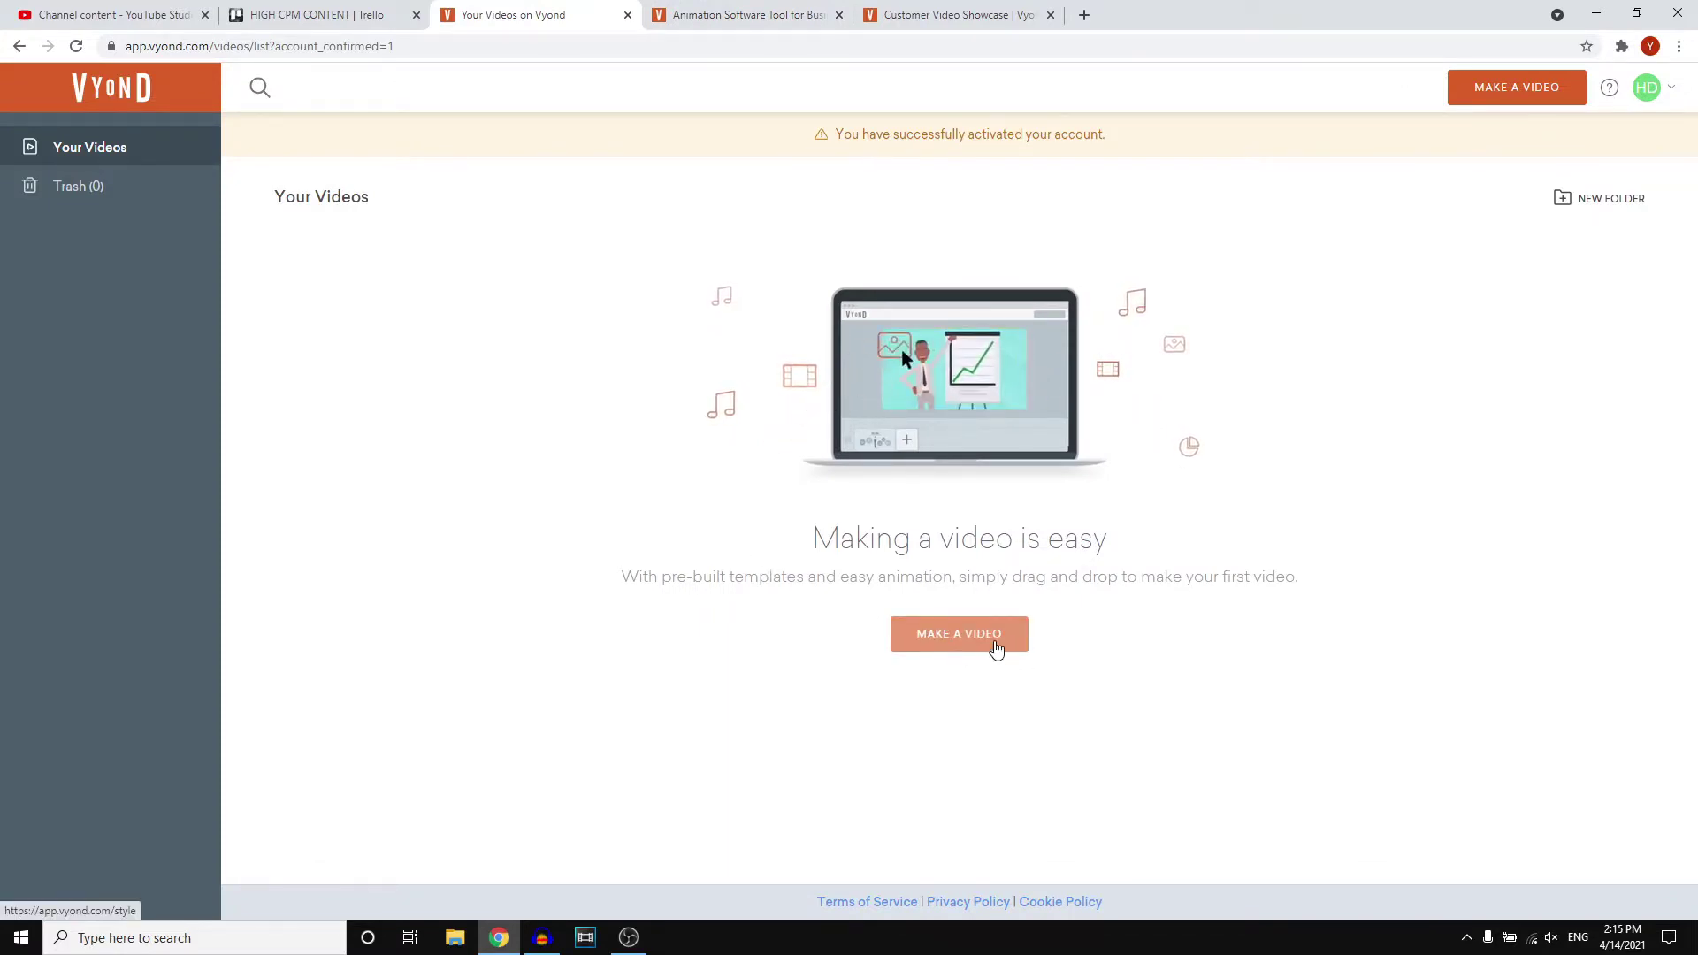
{"action": "left_click", "coordinate": [967, 633]}
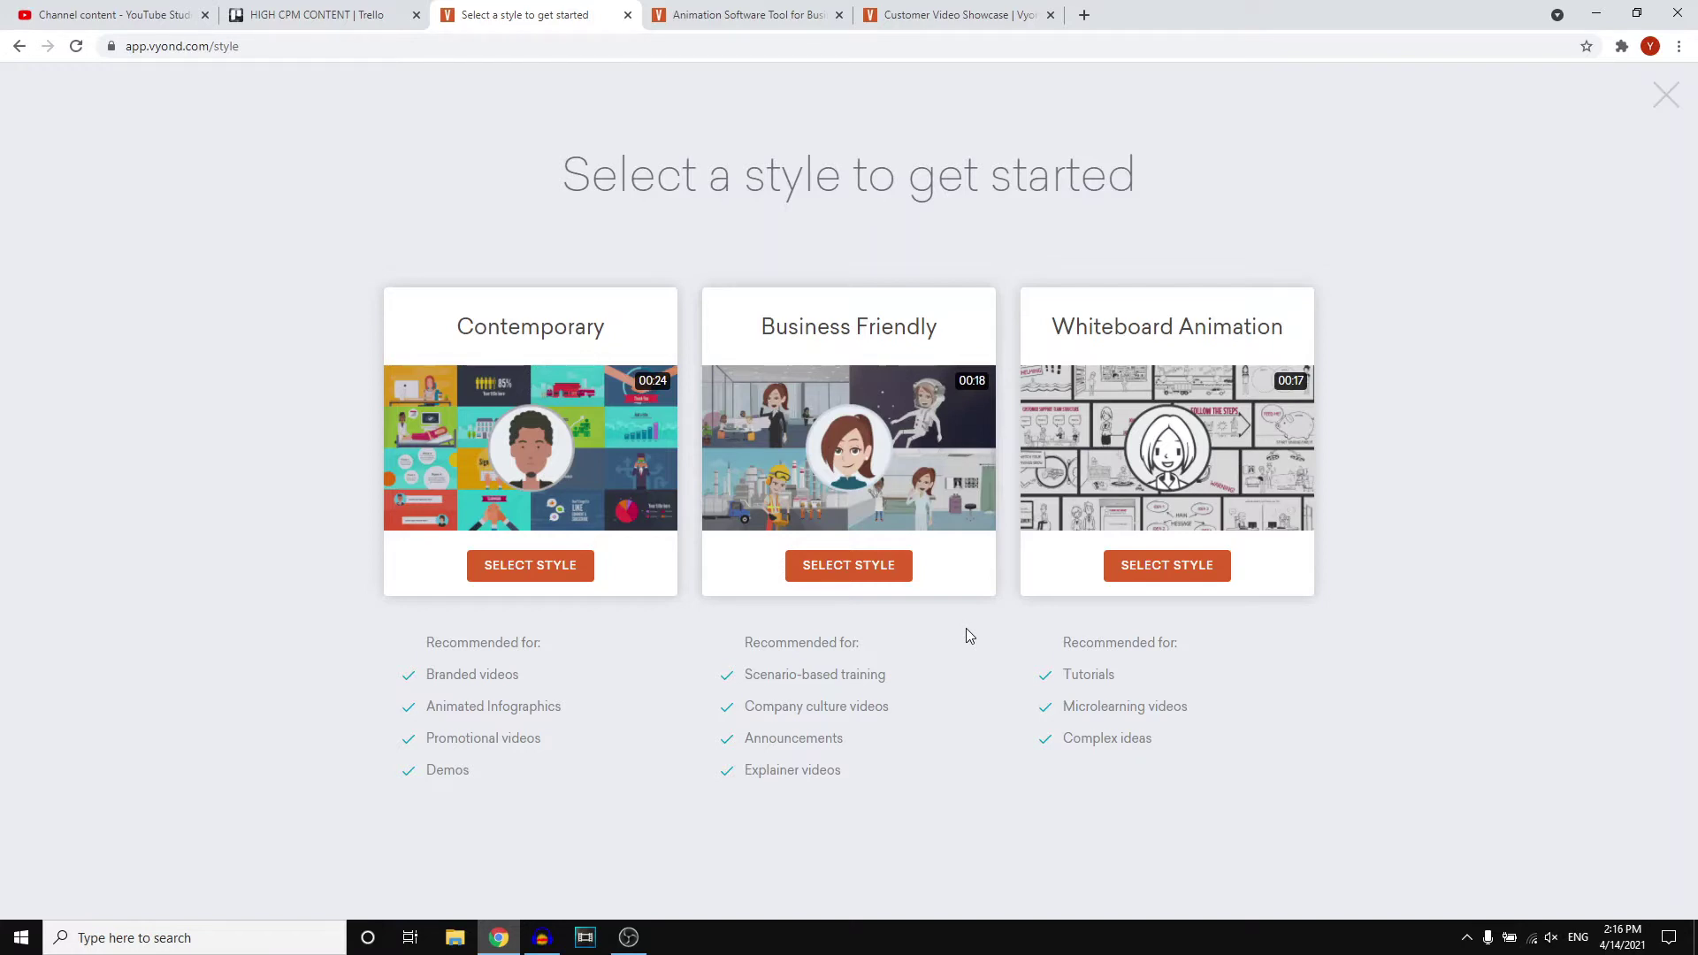
{"action": "right_click", "coordinate": [1194, 575]}
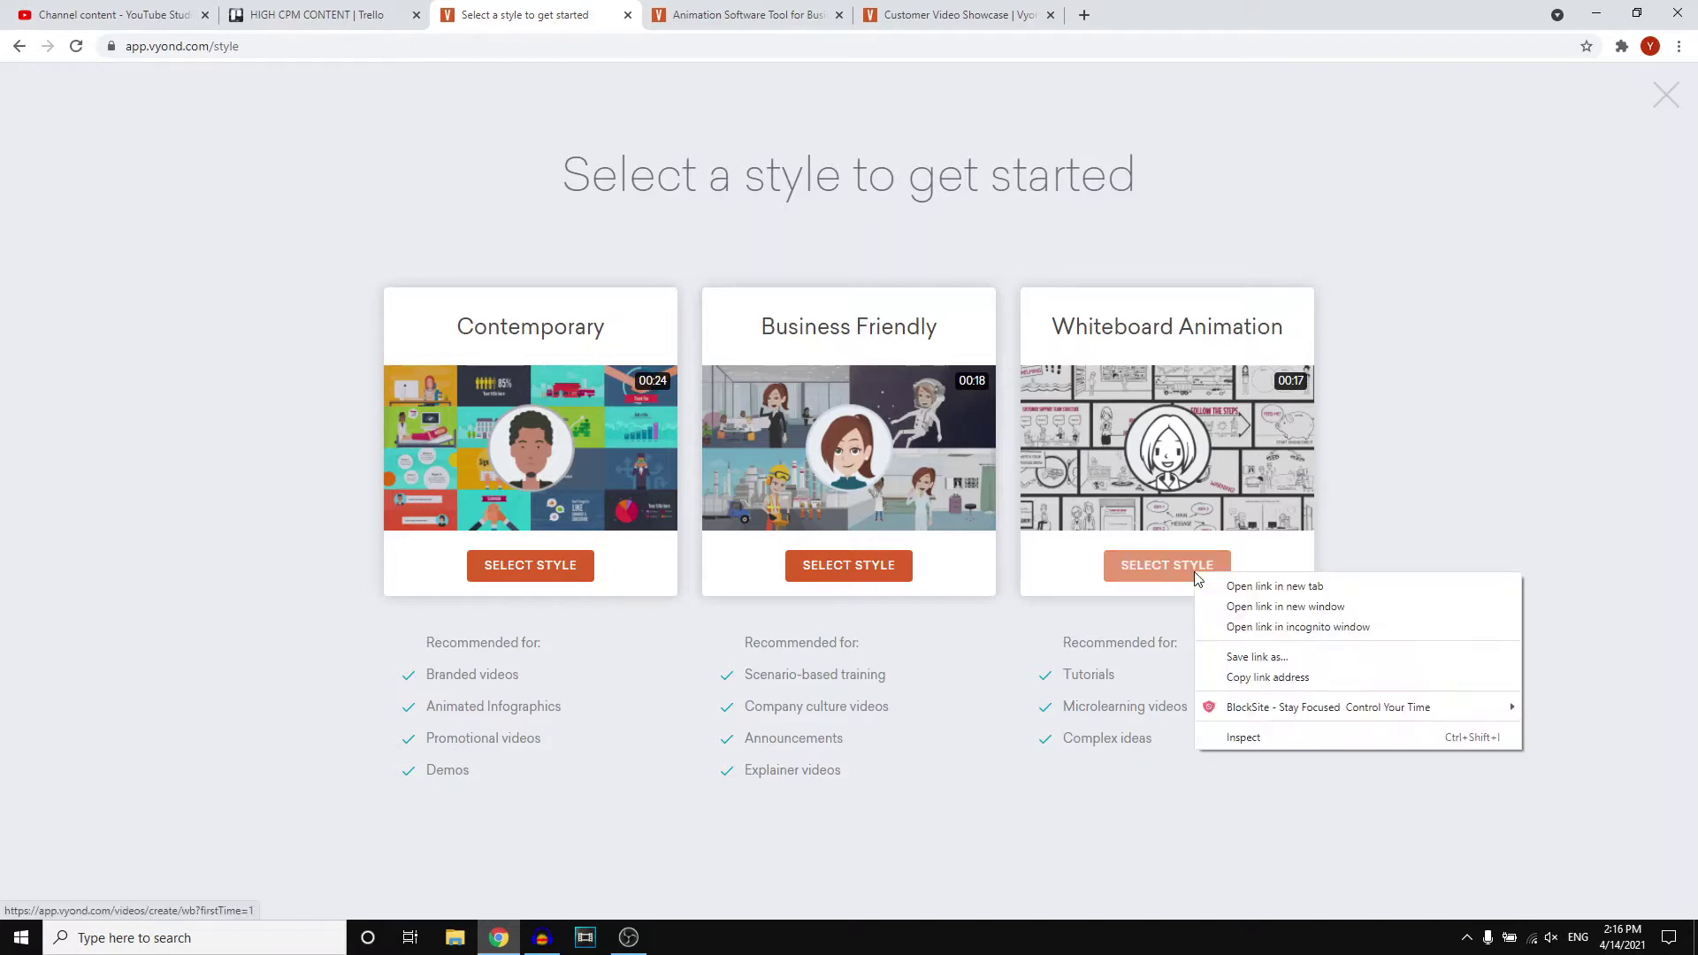
{"action": "left_click", "coordinate": [1217, 586]}
{"action": "right_click", "coordinate": [524, 573]}
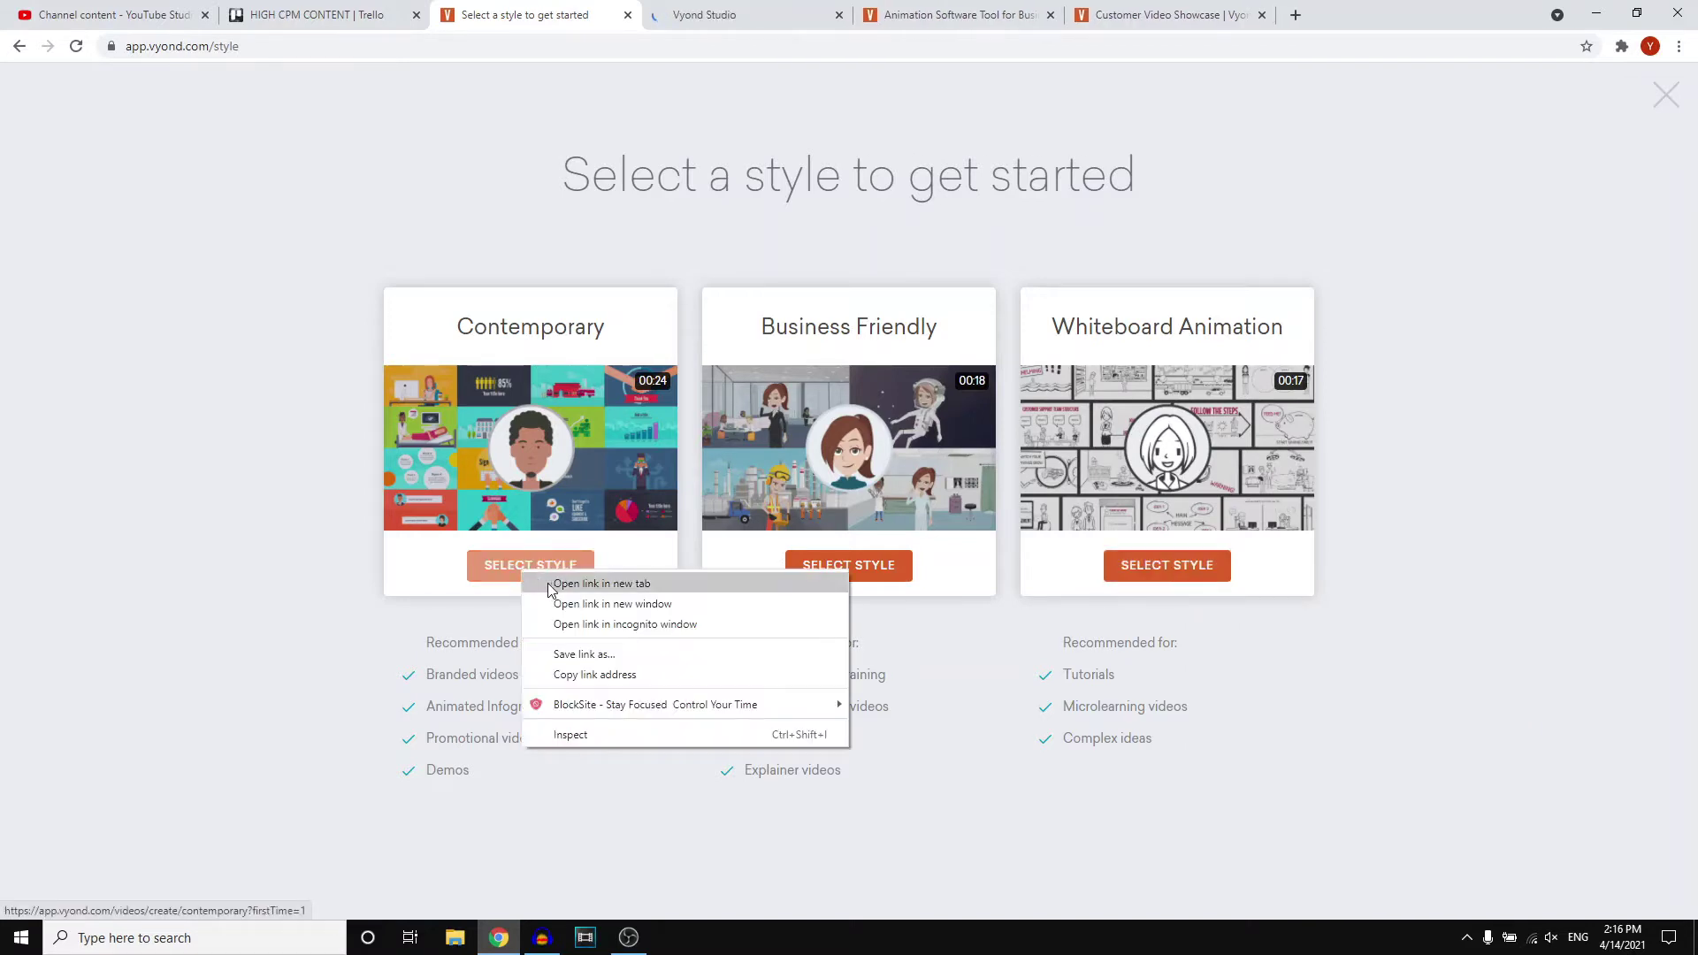
{"action": "left_click", "coordinate": [550, 585]}
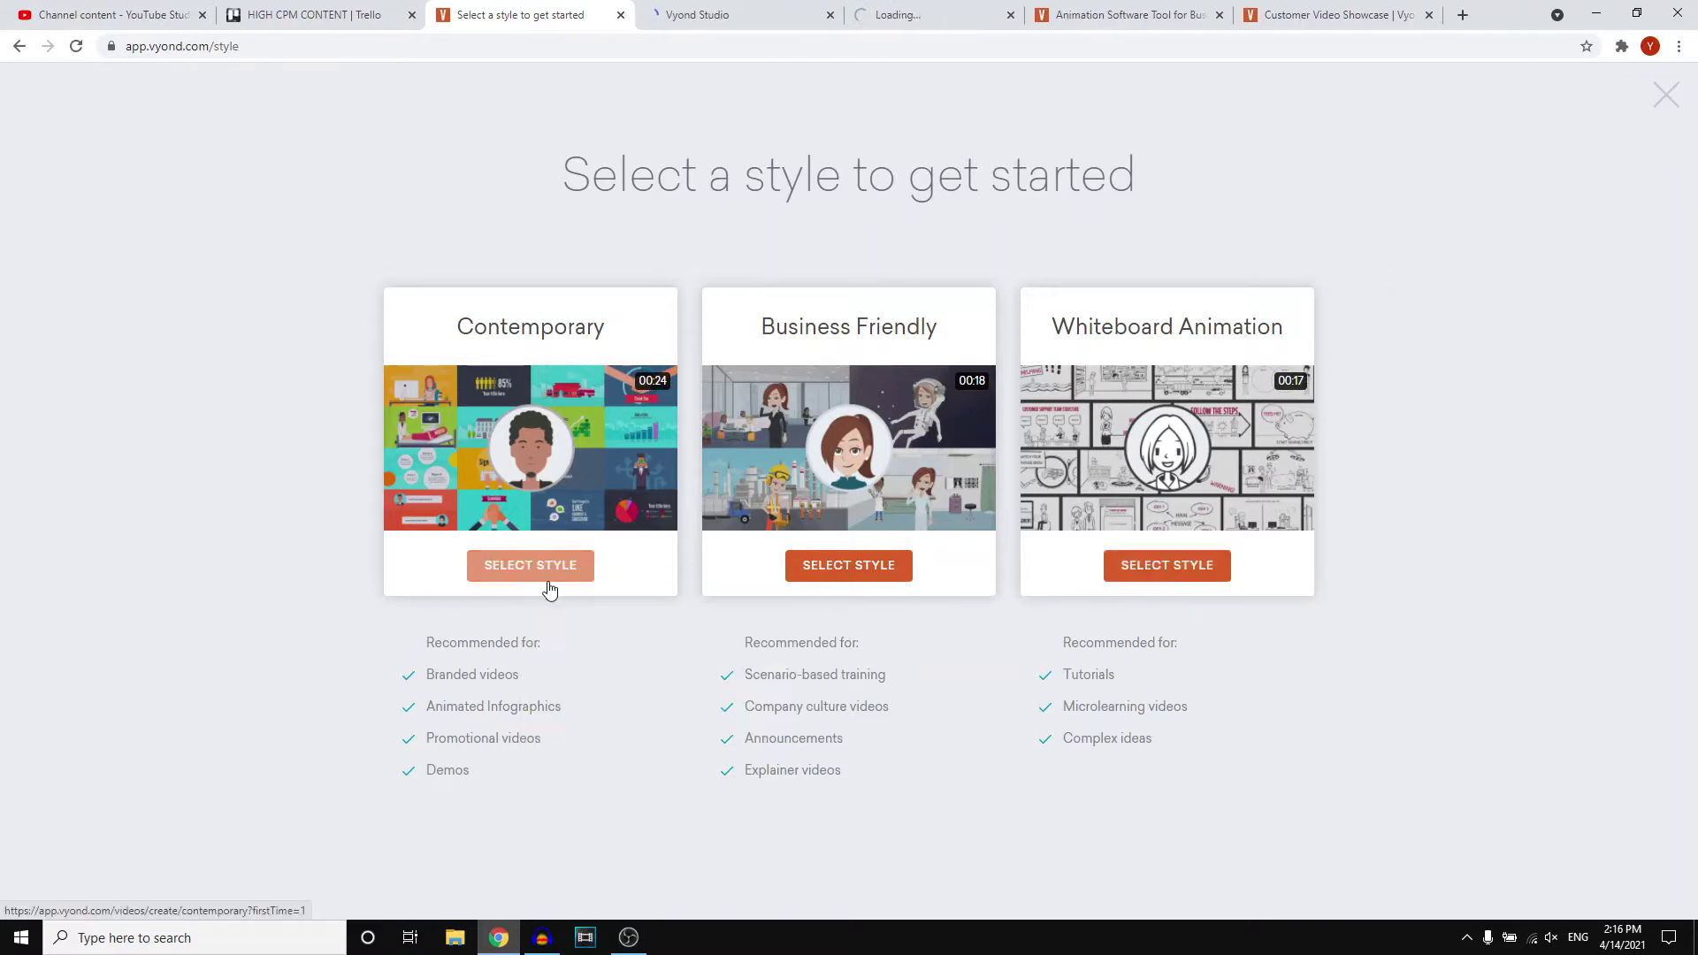
Step: Start the quick tour in the Whiteboard Animation project and advance it until the scene template library is open
{"action": "left_click", "coordinate": [763, 8]}
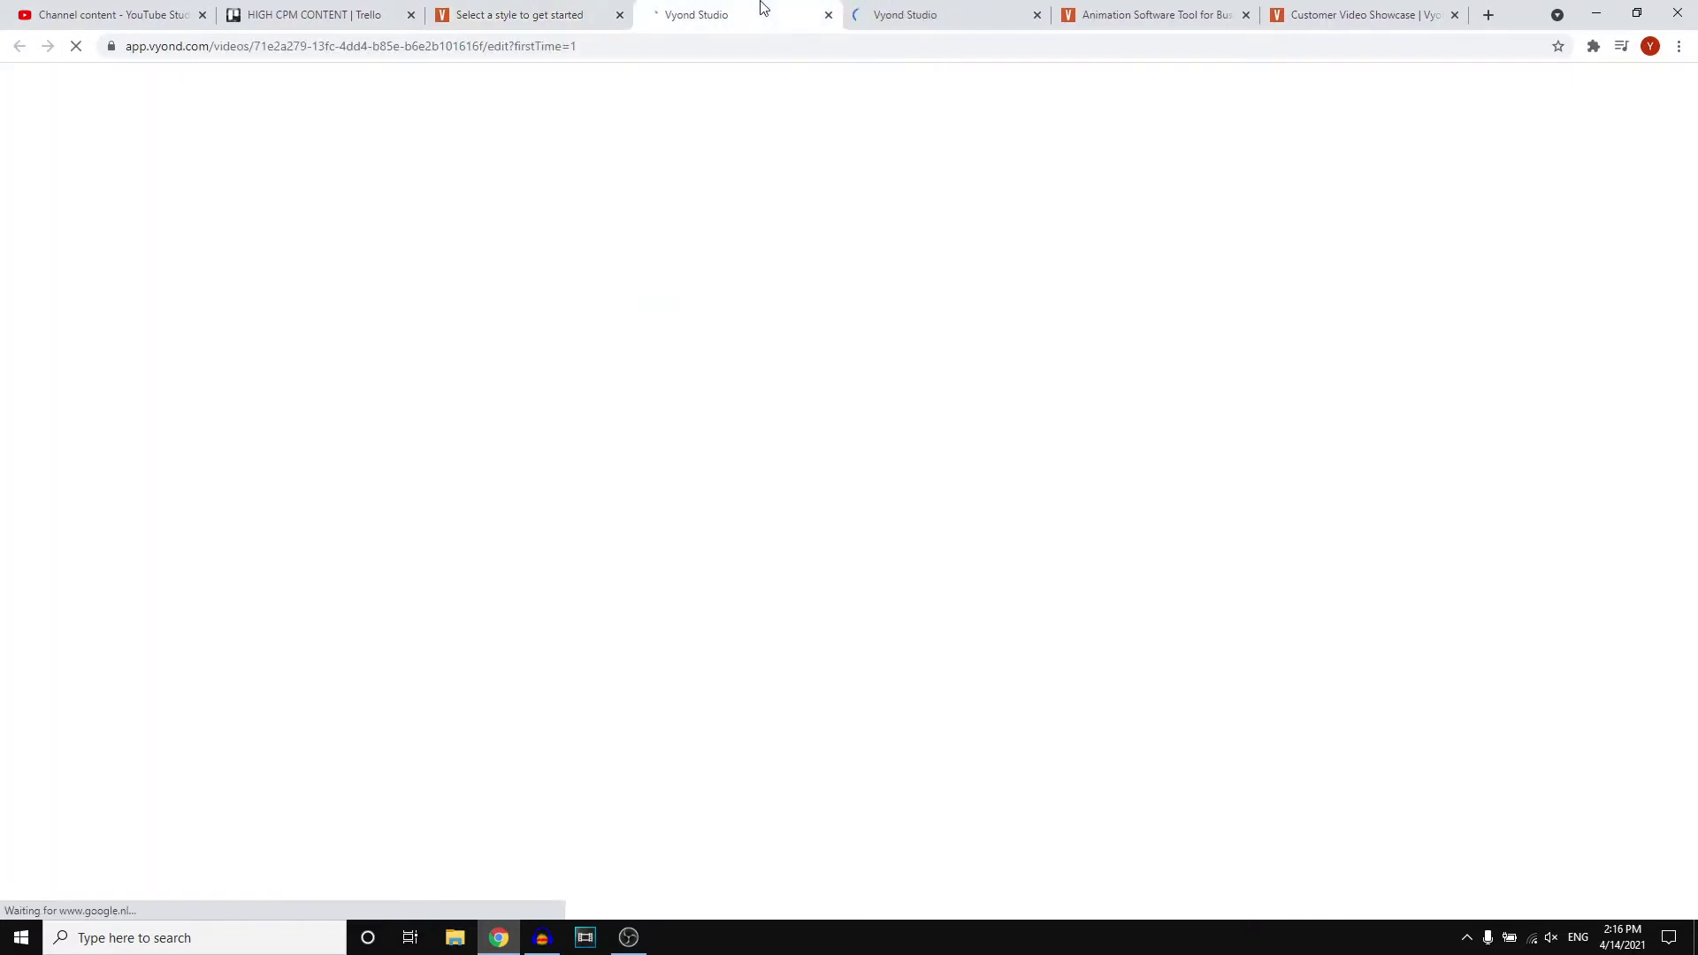
{"action": "left_click", "coordinate": [909, 27]}
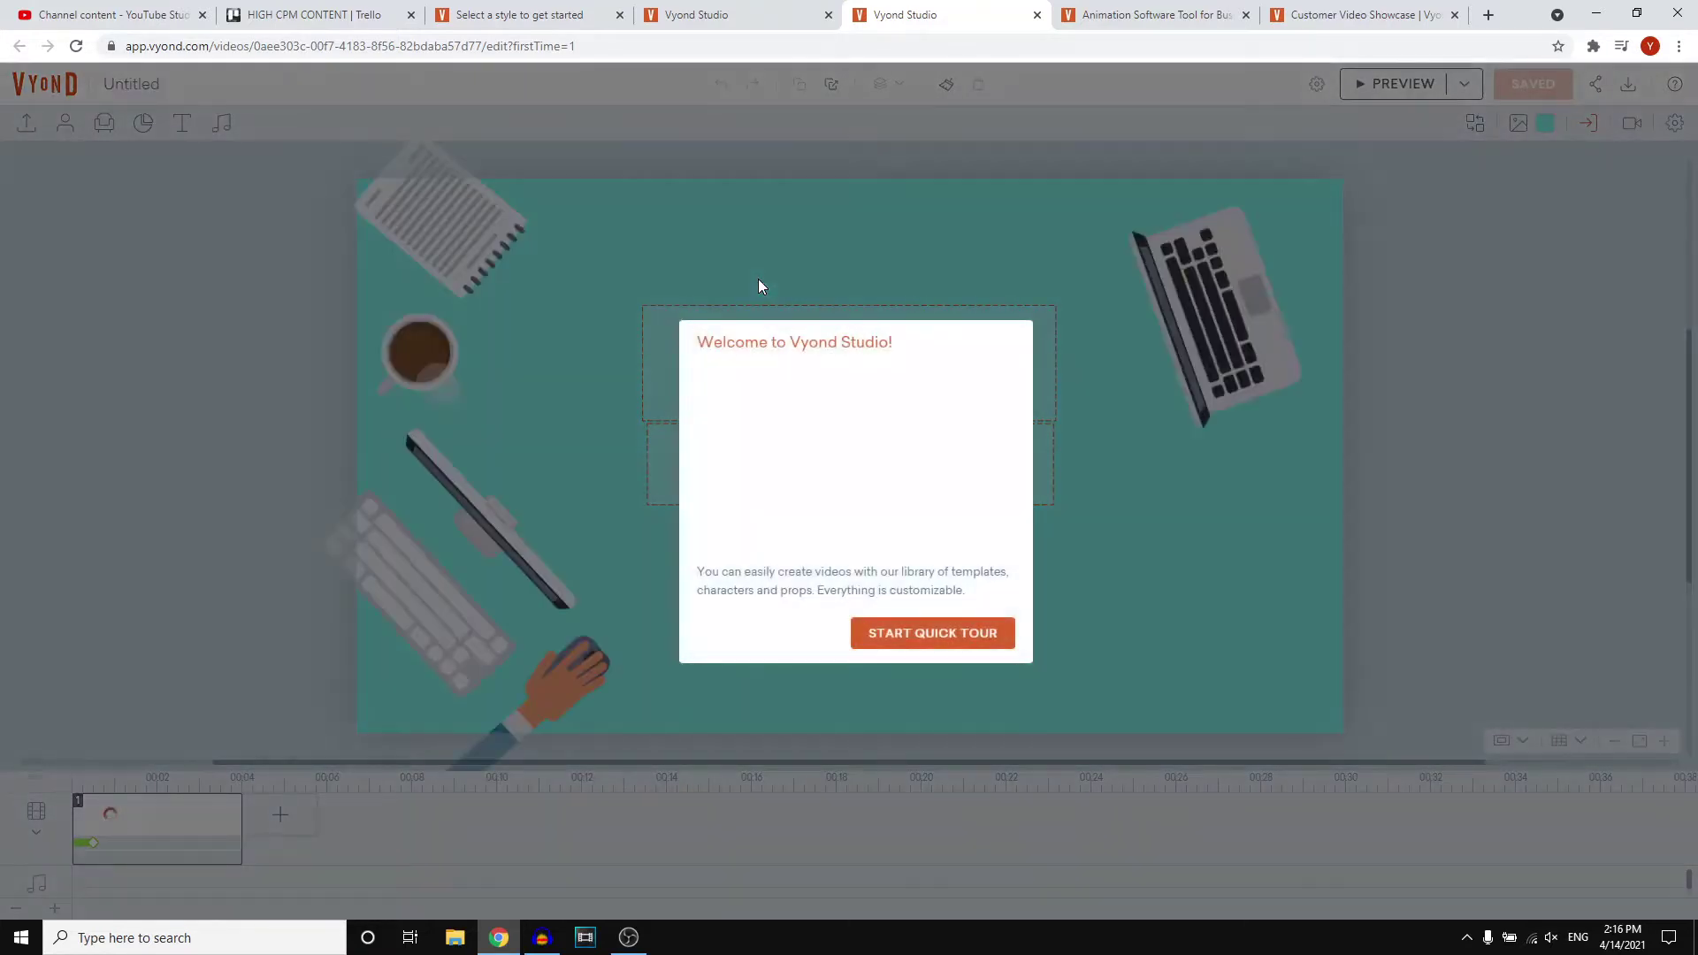
{"action": "left_click", "coordinate": [770, 9]}
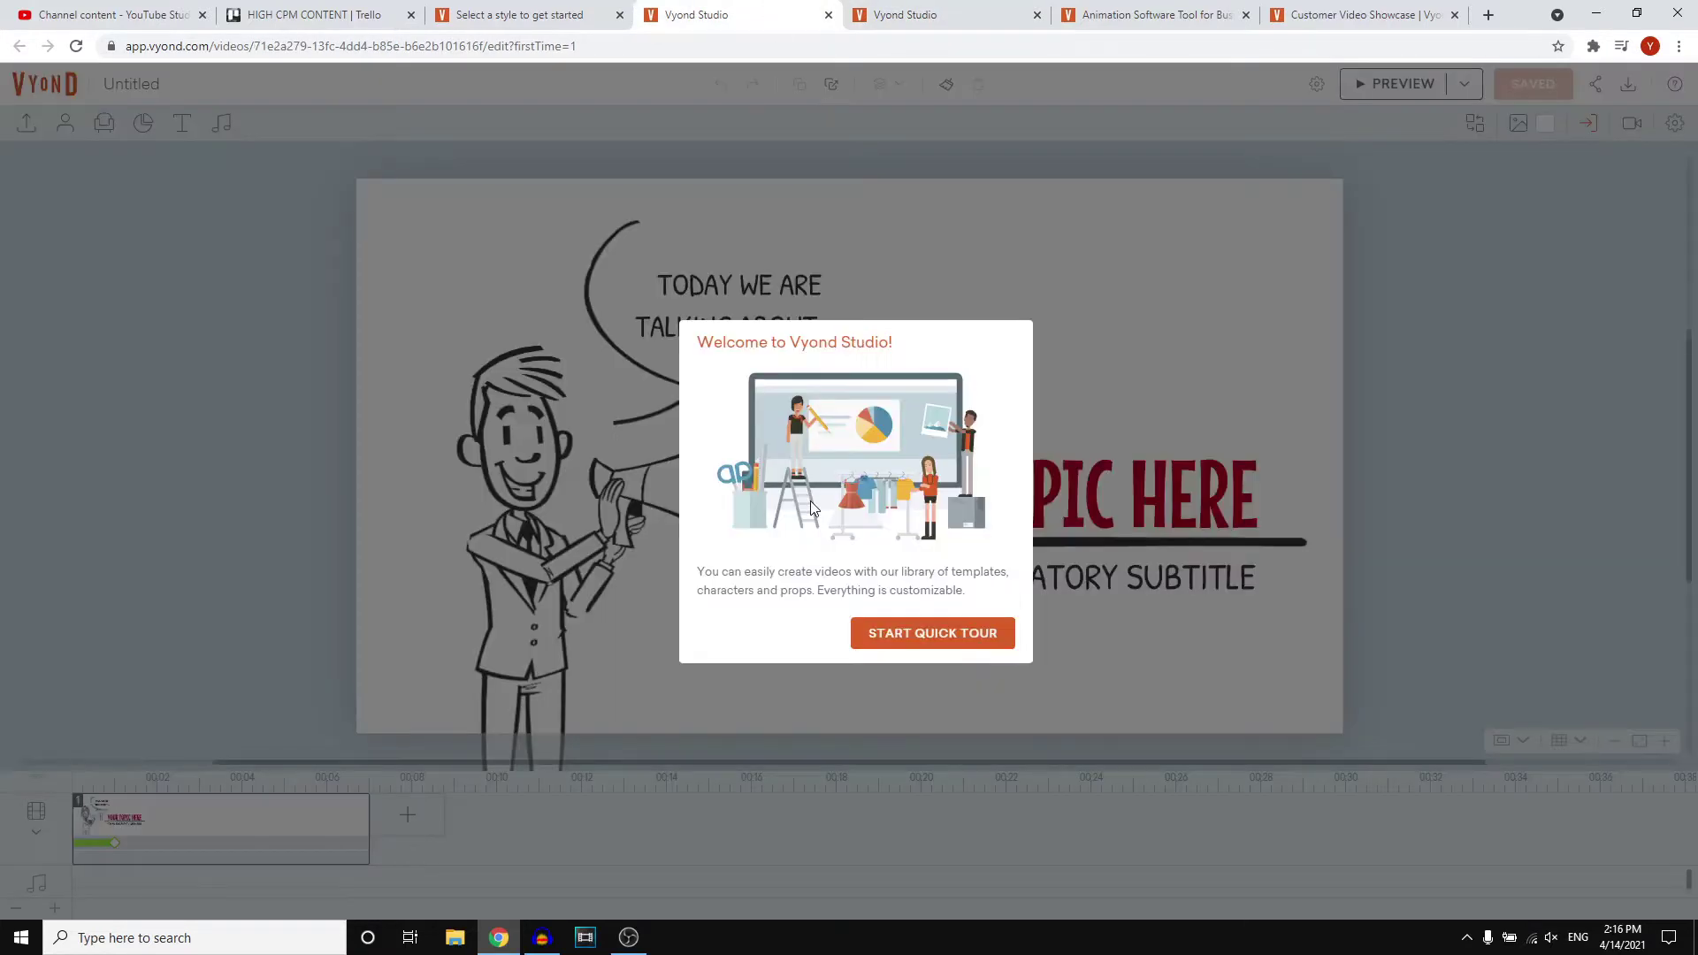
{"action": "left_click", "coordinate": [890, 634]}
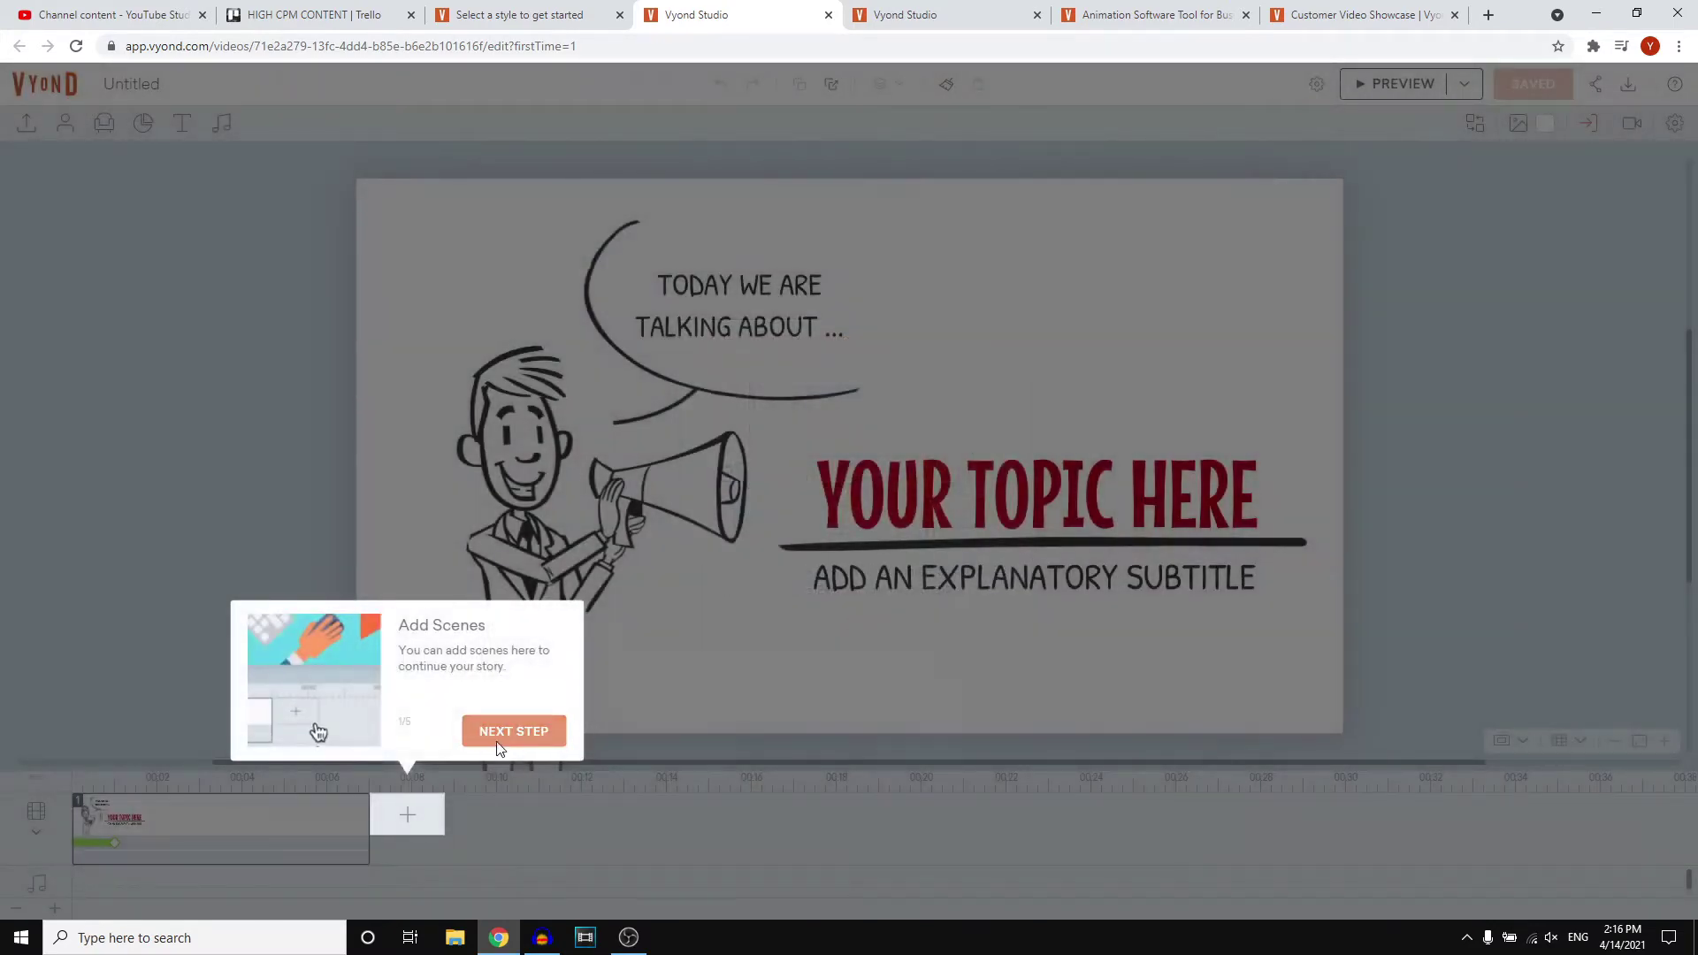
{"action": "left_click", "coordinate": [516, 728]}
{"action": "left_click", "coordinate": [850, 793]}
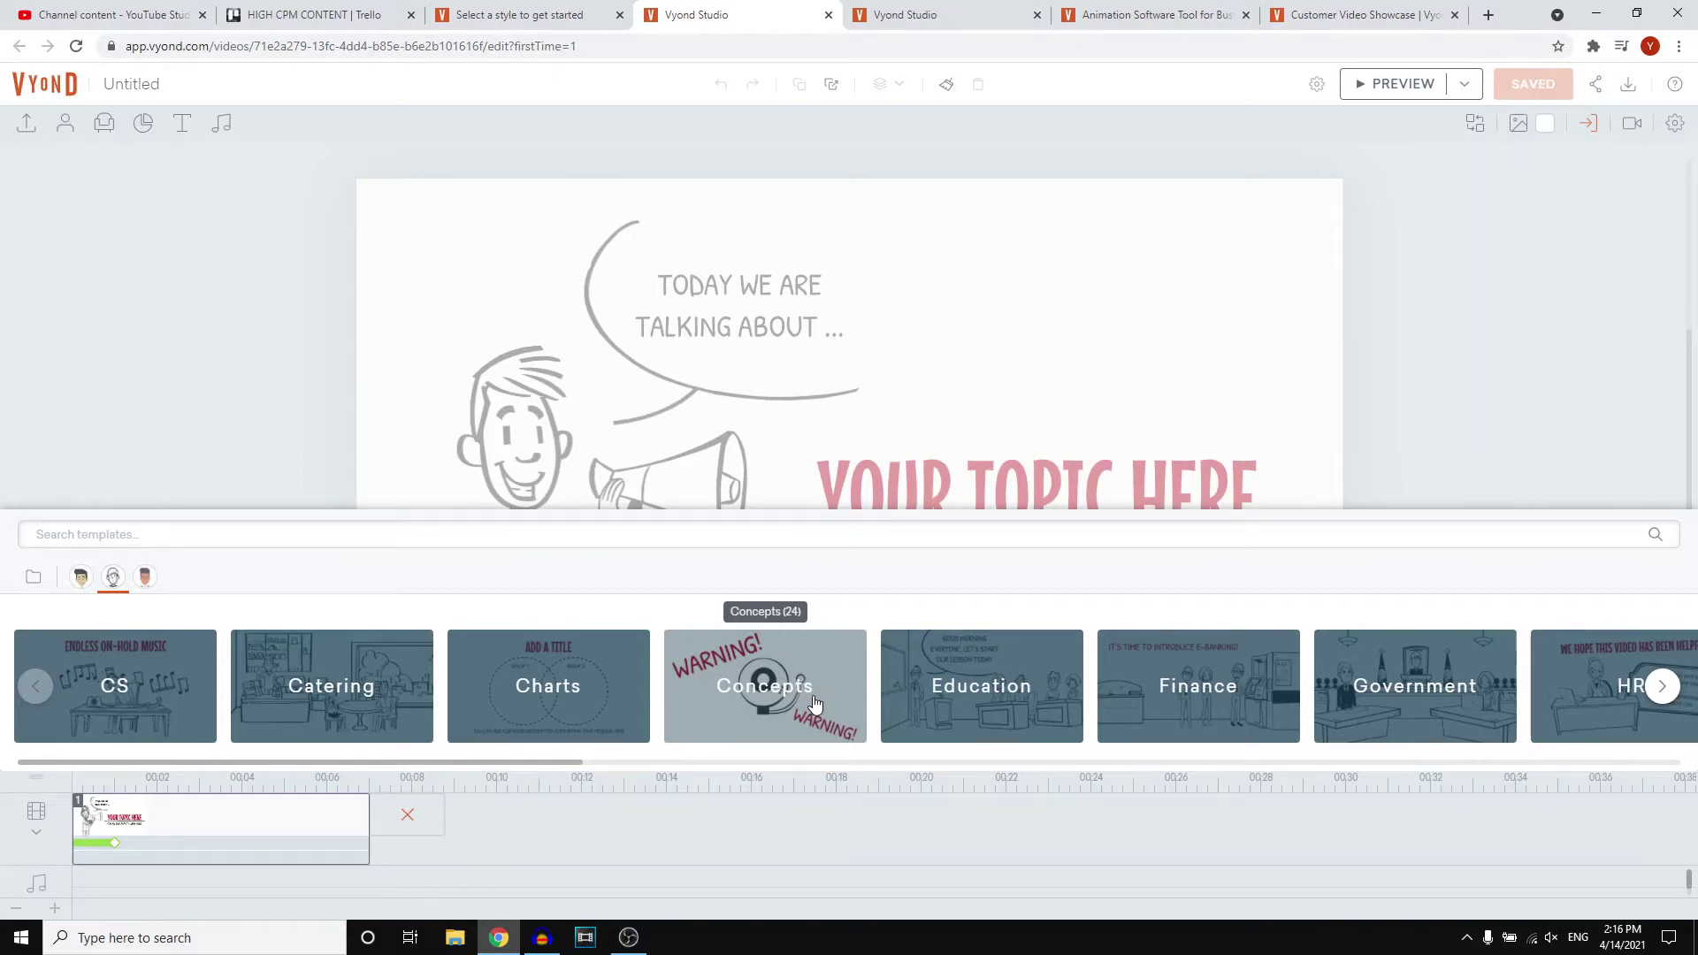
Step: Add a second scene using the "You are richer than you think" template from the Finance category
{"action": "left_click", "coordinate": [1202, 688]}
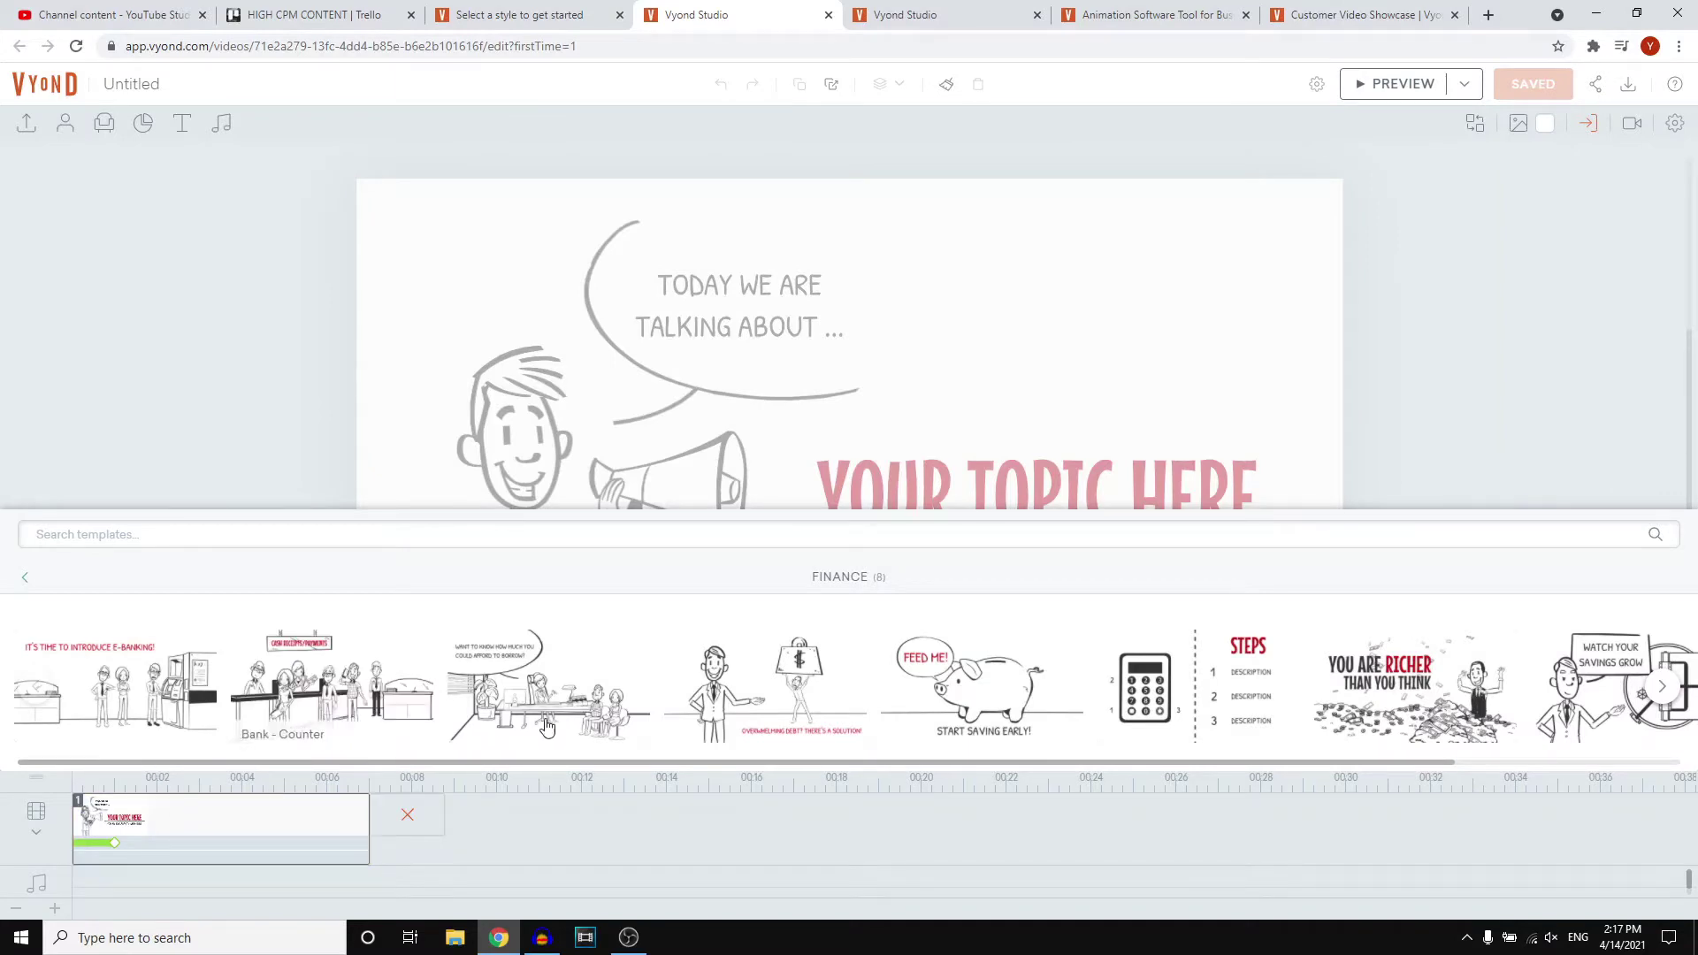
{"action": "mouse_move", "coordinate": [1353, 696]}
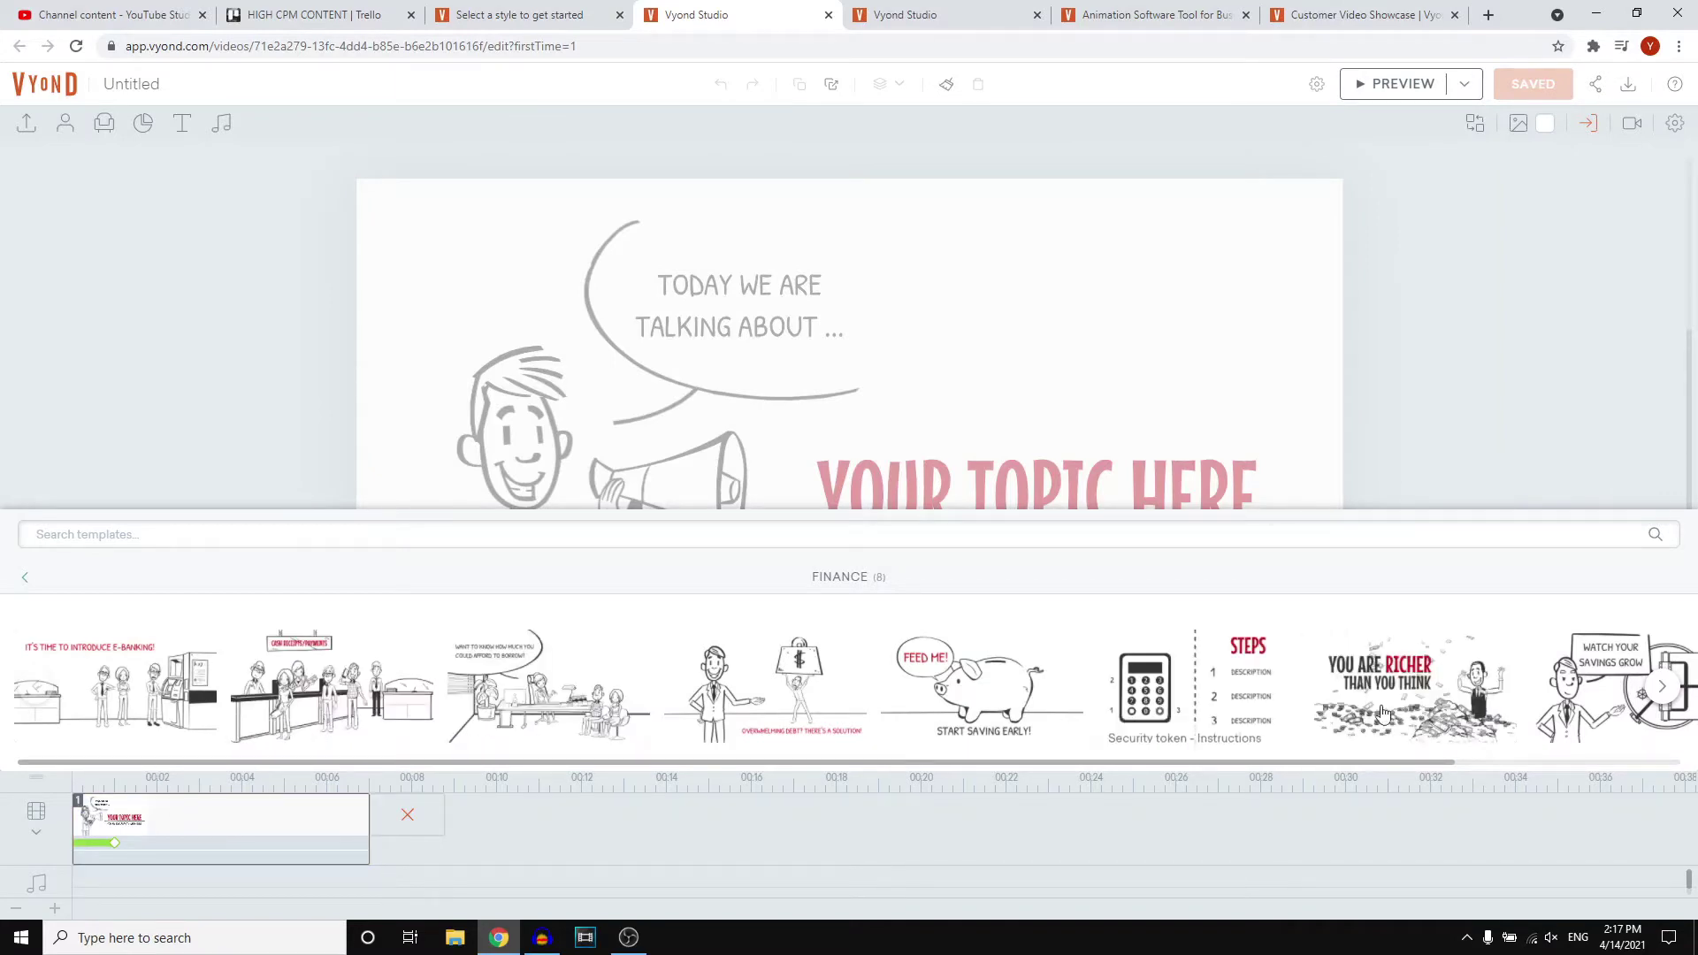
{"action": "left_click", "coordinate": [1406, 697]}
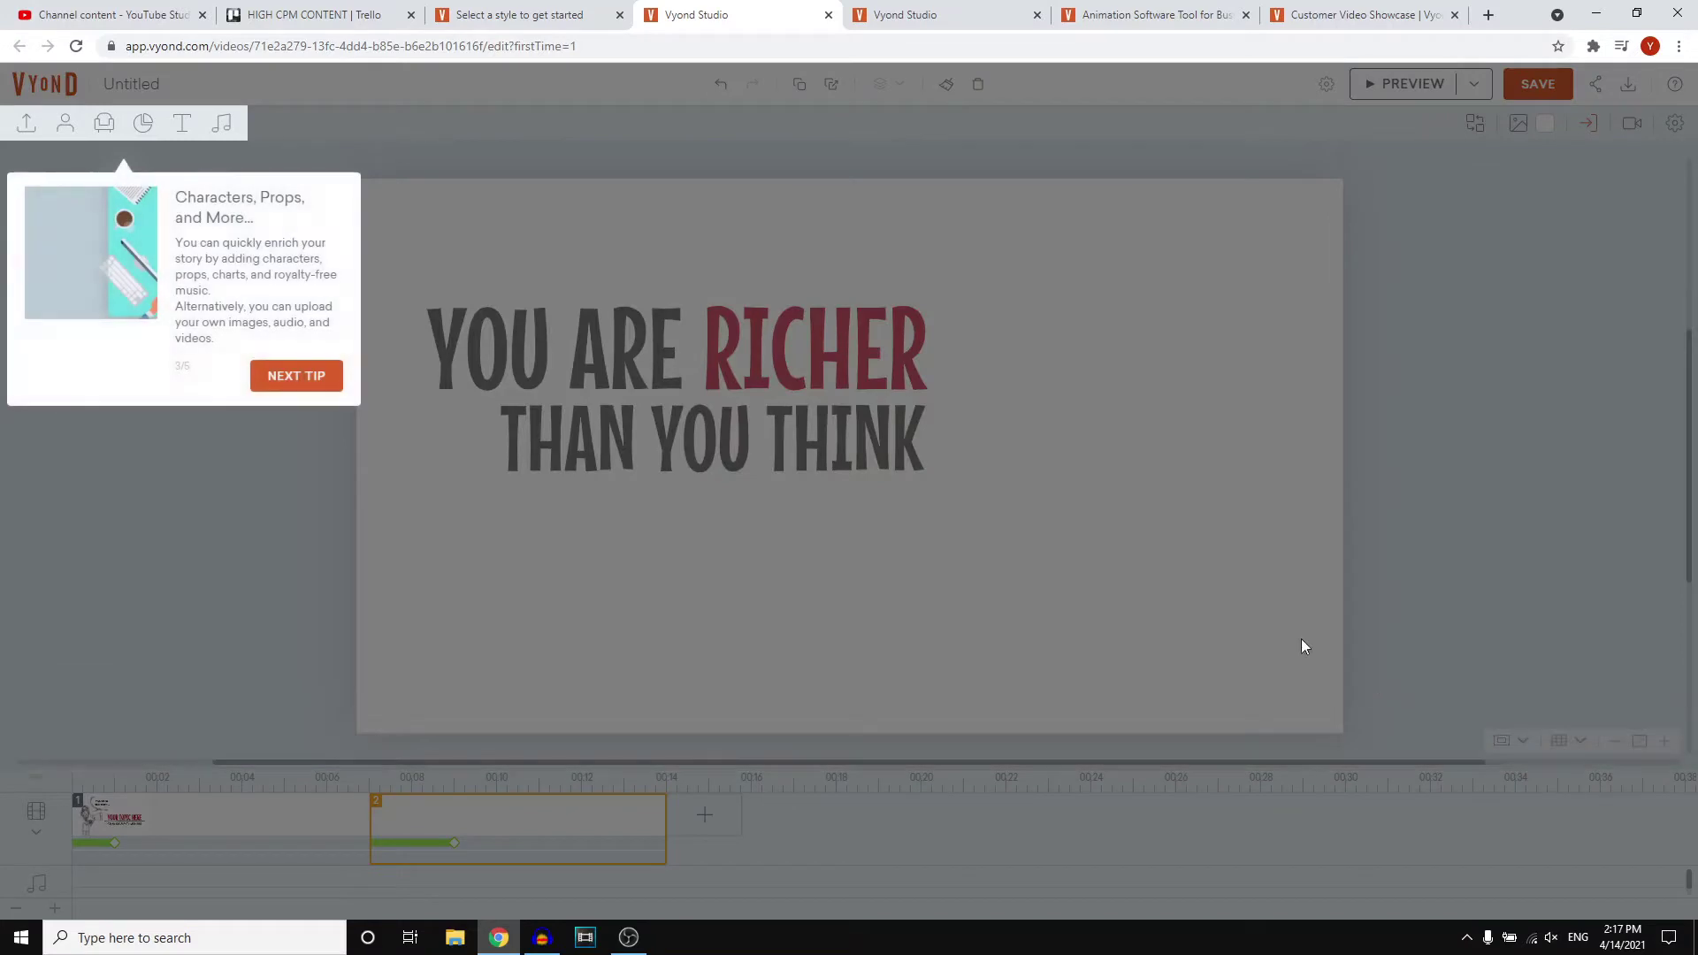
Step: Go through the remaining quick tour tips and start the video preview
{"action": "left_click", "coordinate": [308, 377]}
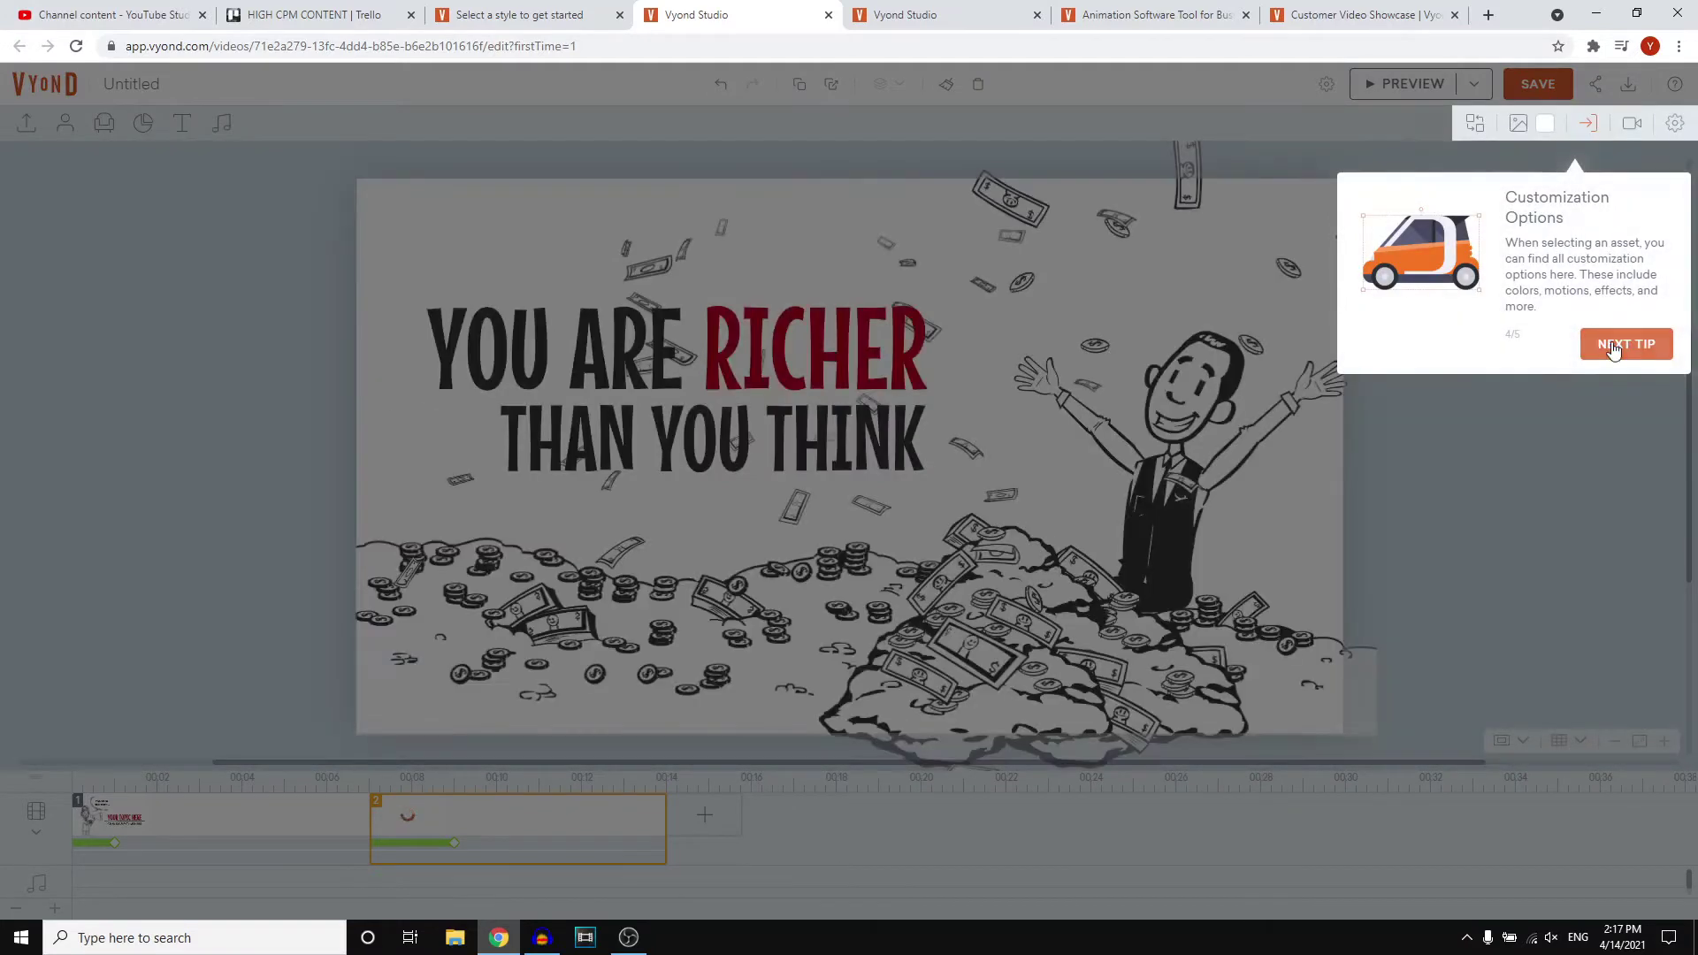
{"action": "left_click", "coordinate": [1612, 343]}
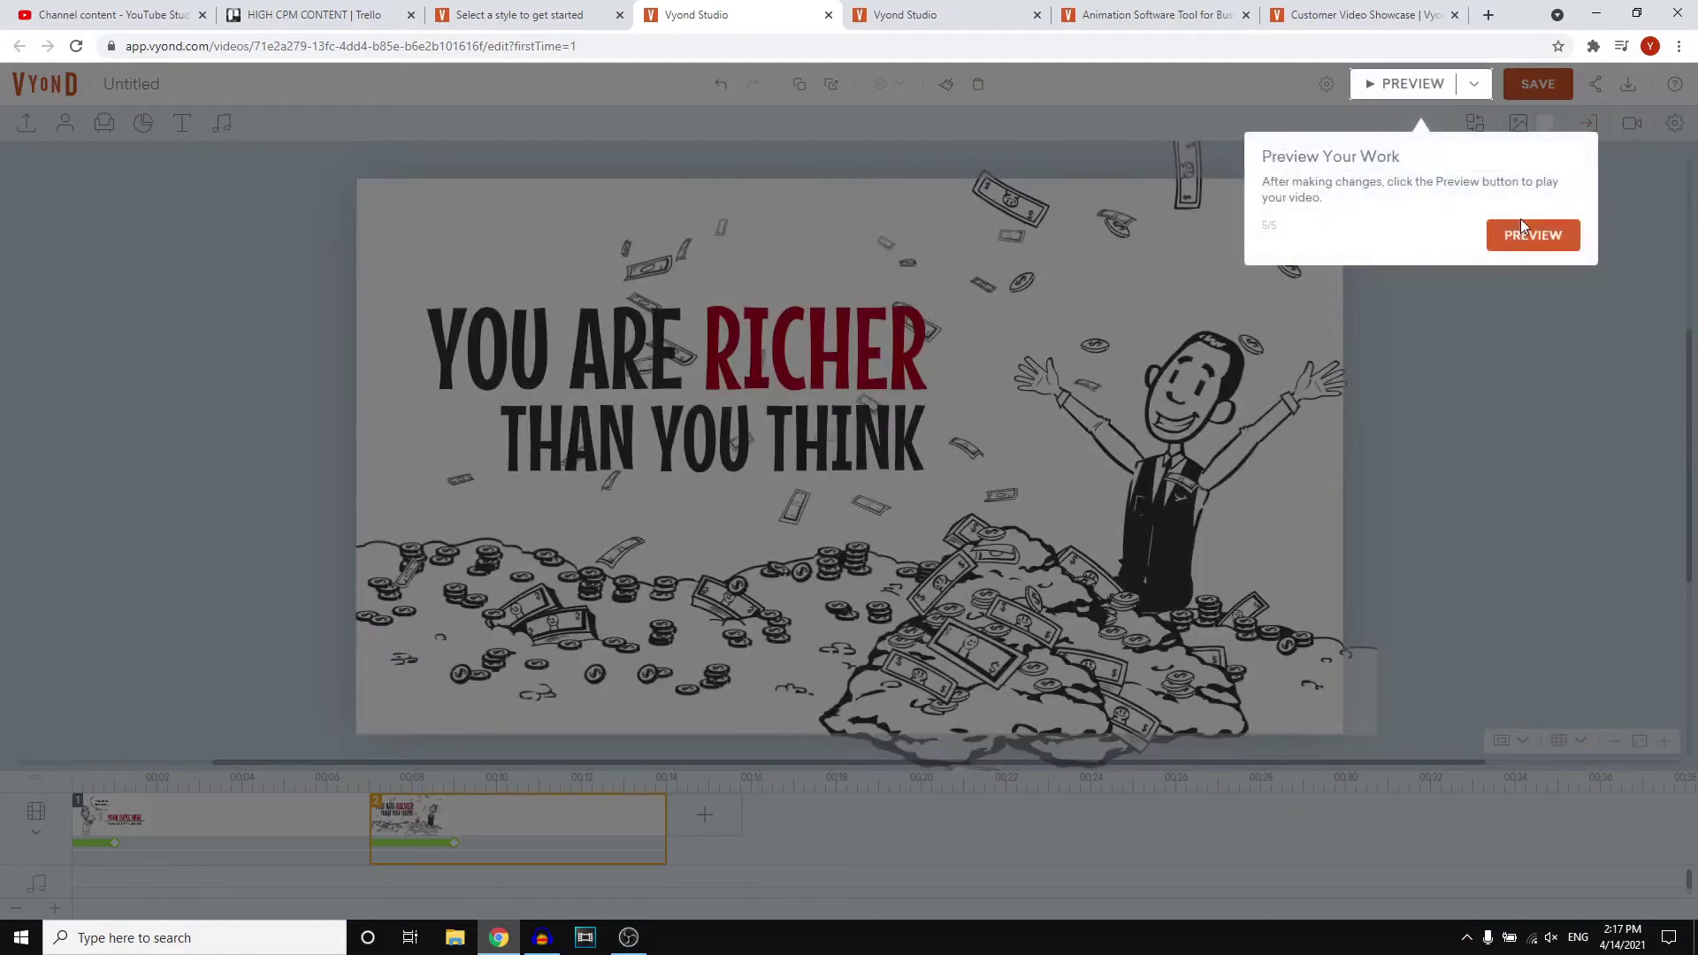
{"action": "left_click", "coordinate": [1522, 241]}
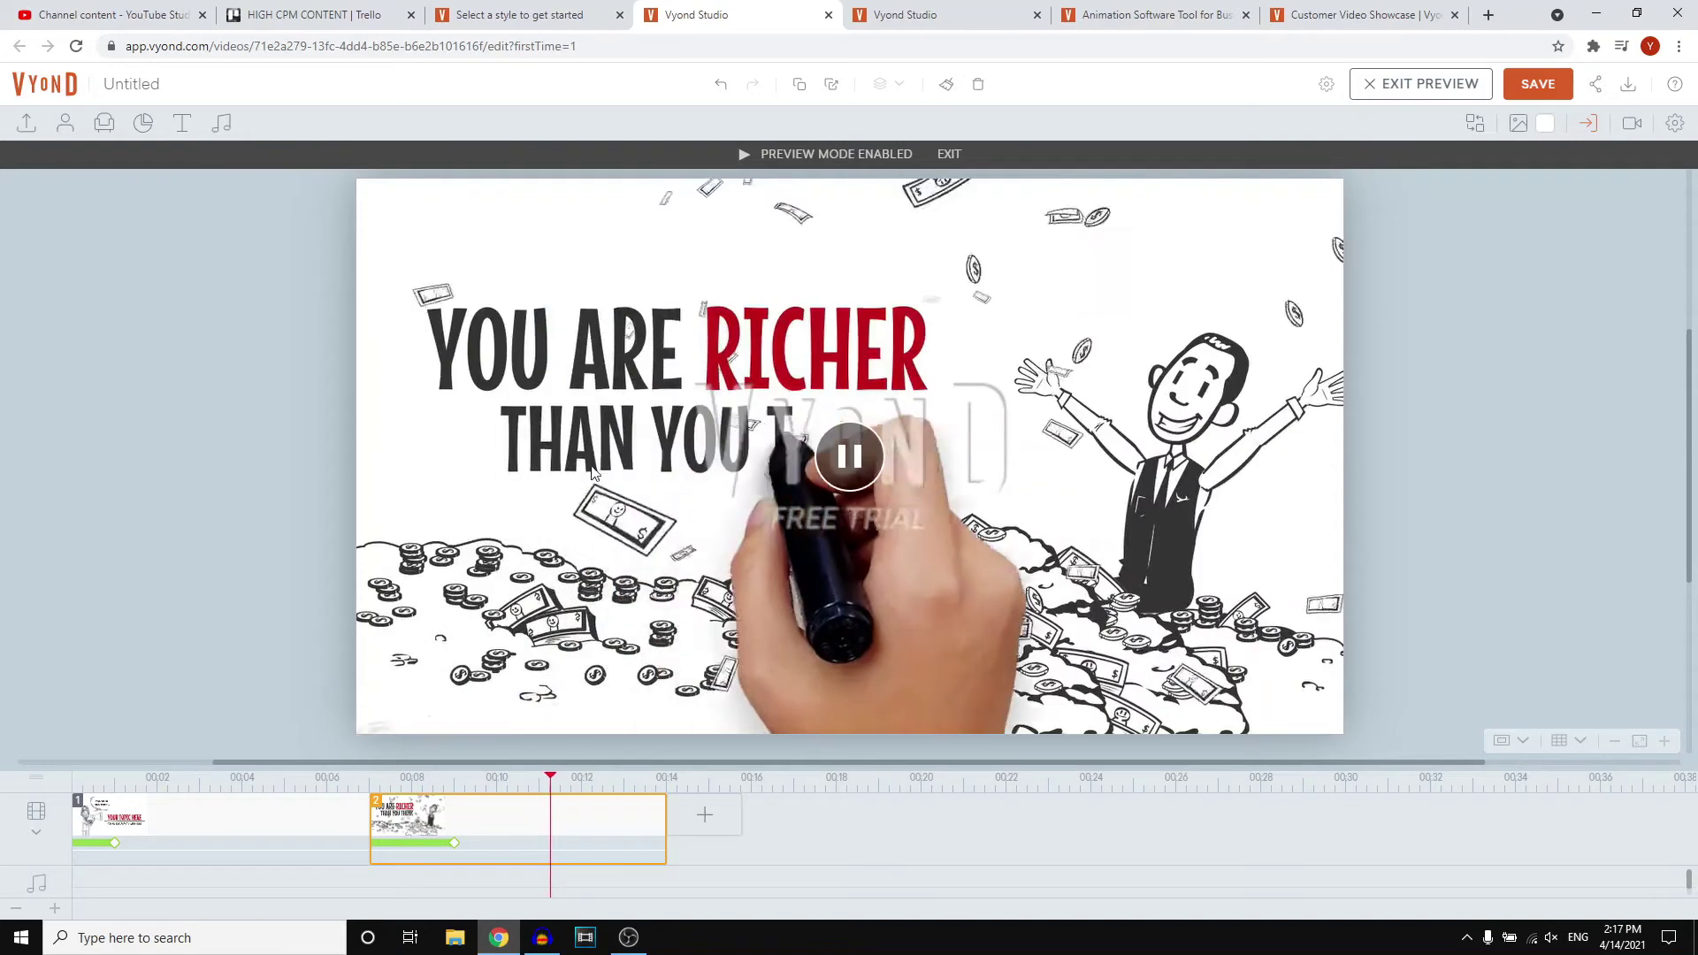
Step: Replay the preview from the first scene, pausing to examine the drawing animation, and exit it, dismissing the tour's completion dialog
{"action": "left_click", "coordinate": [852, 461]}
{"action": "left_click", "coordinate": [232, 838]}
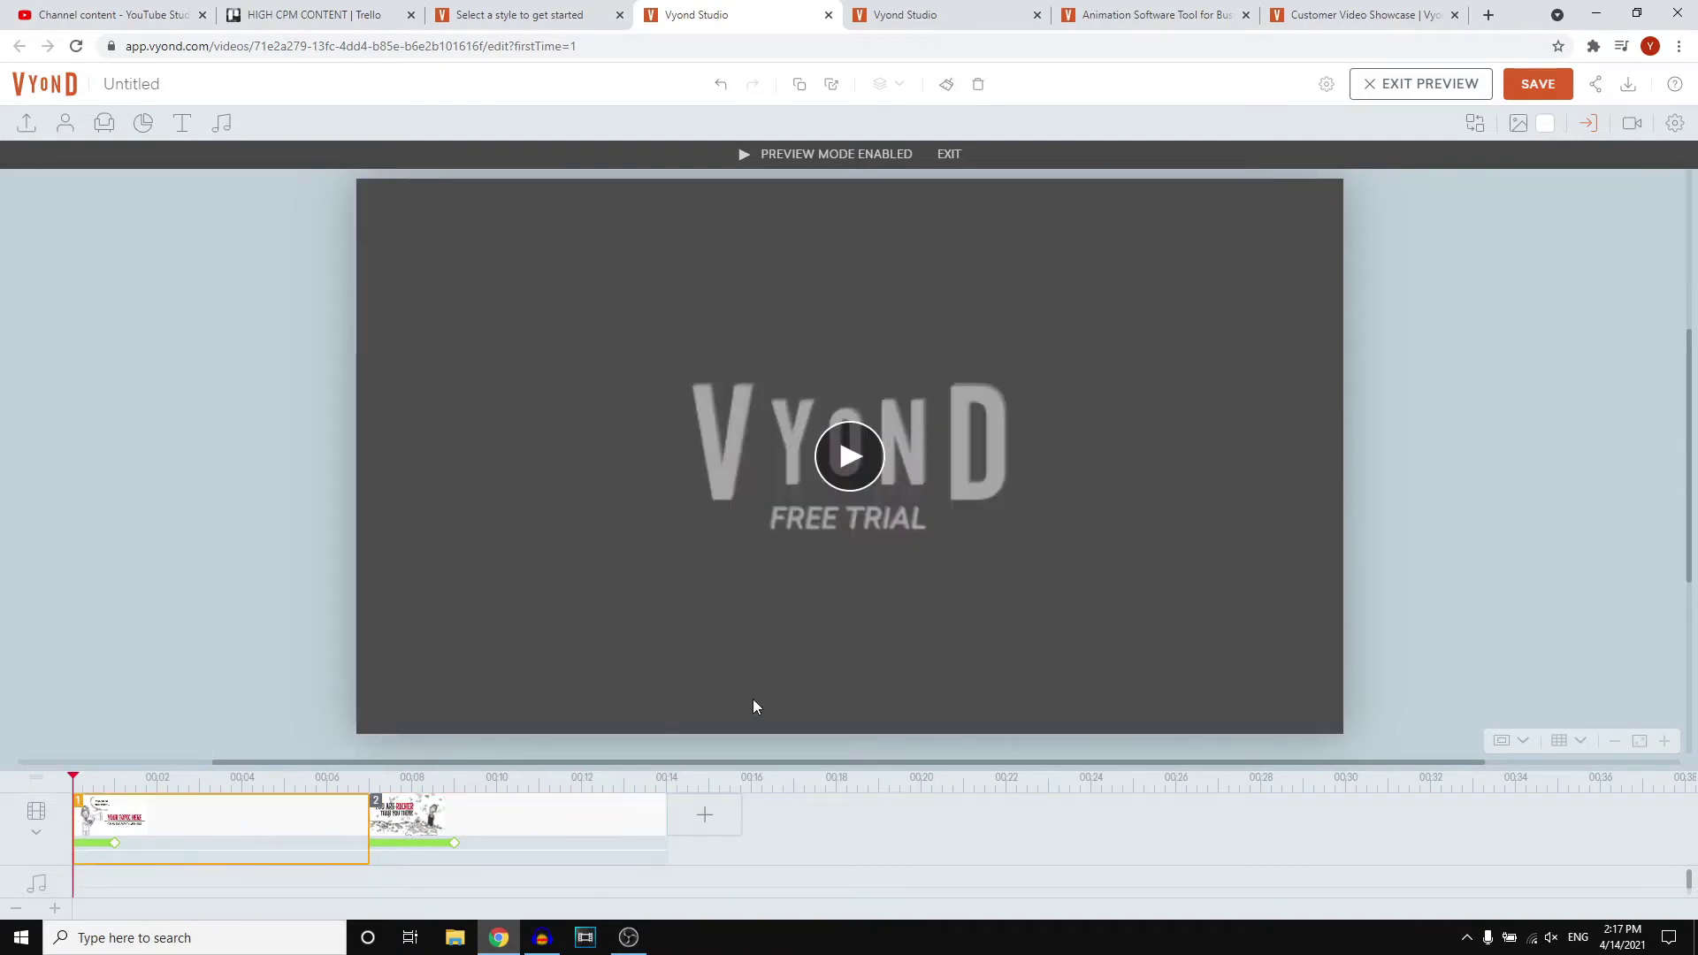
{"action": "left_click", "coordinate": [845, 451]}
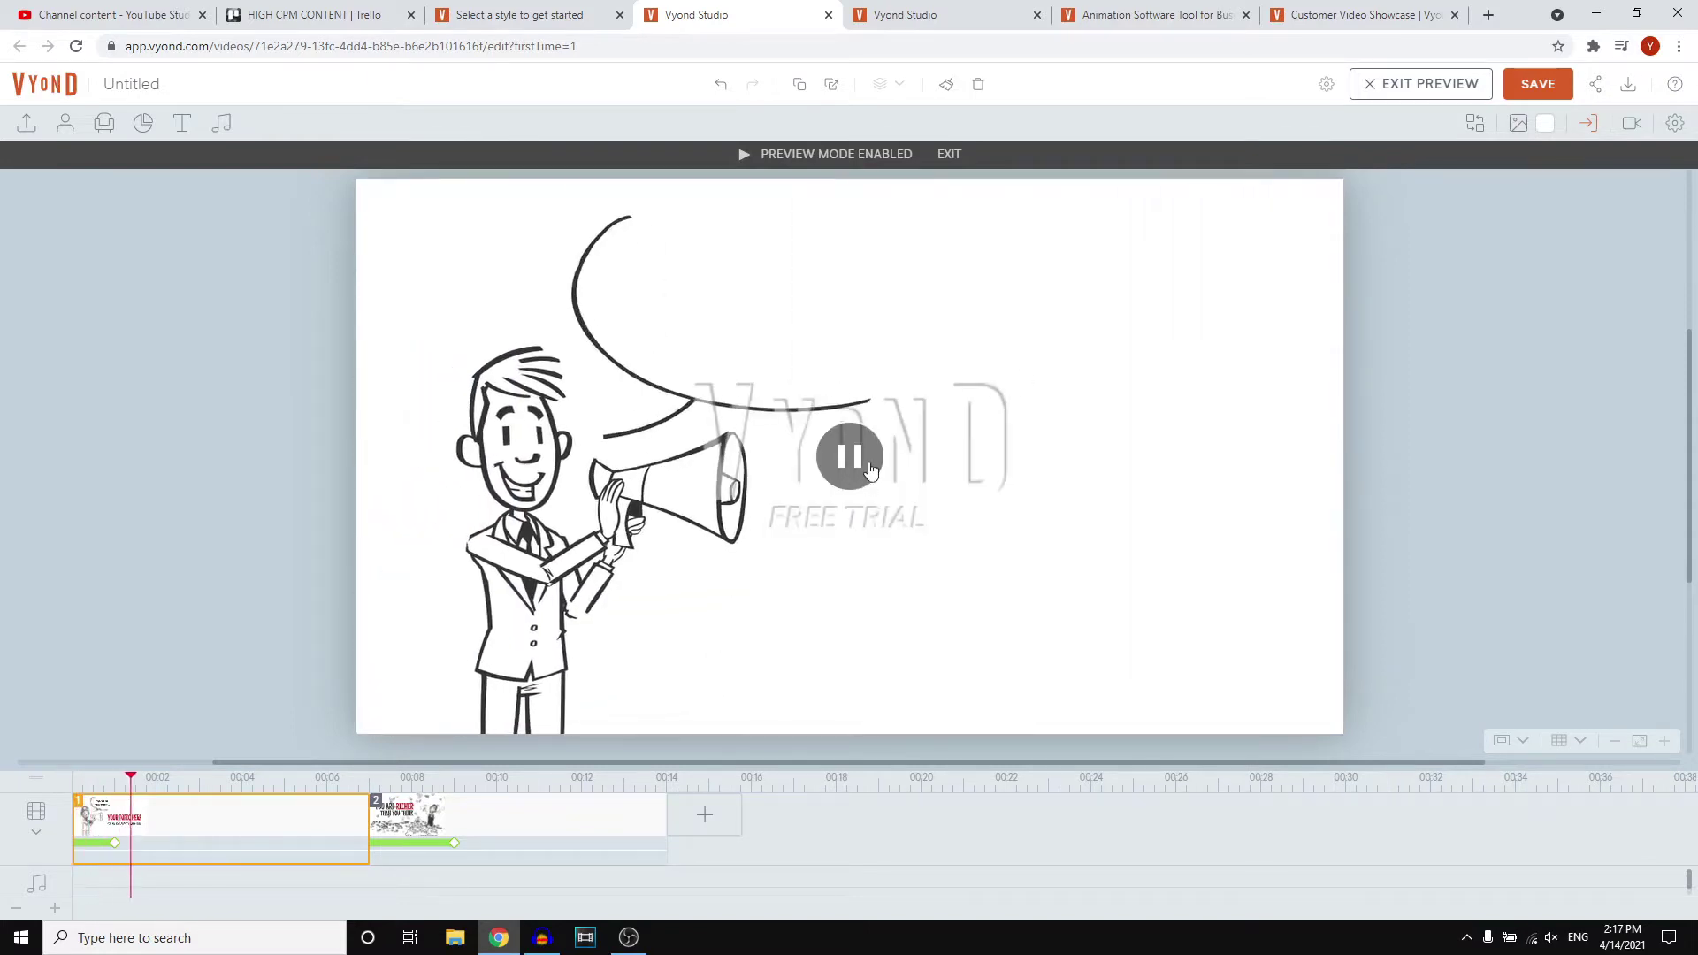
{"action": "left_click", "coordinate": [873, 463]}
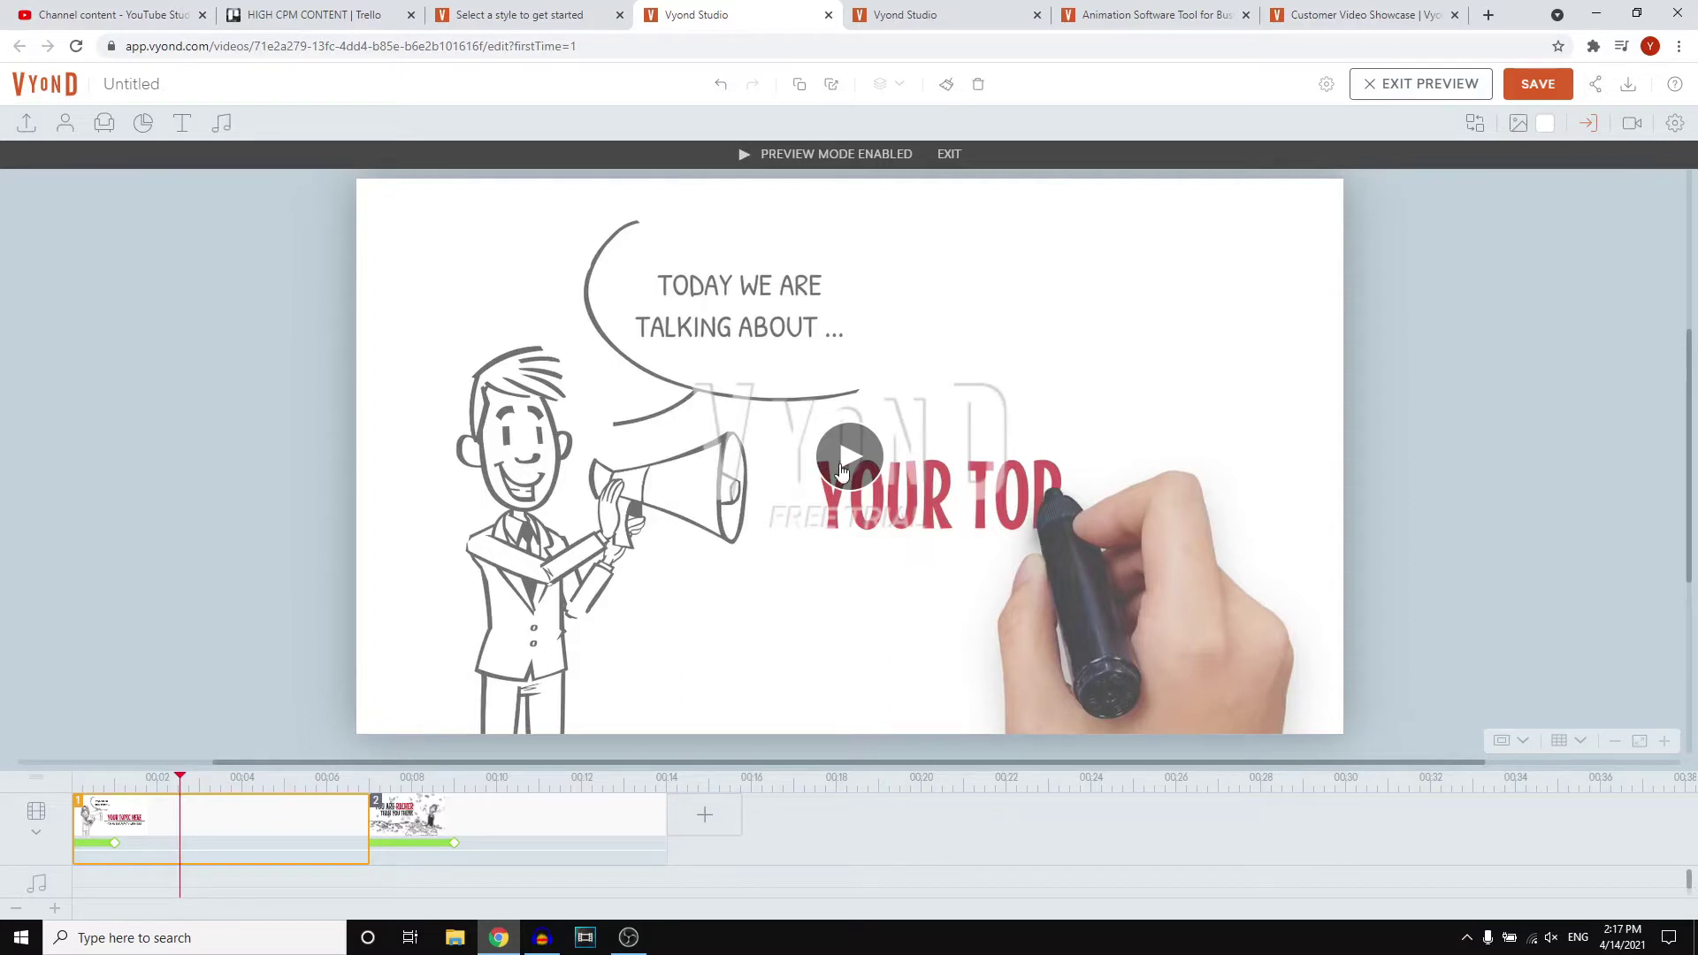
{"action": "left_click", "coordinate": [758, 299]}
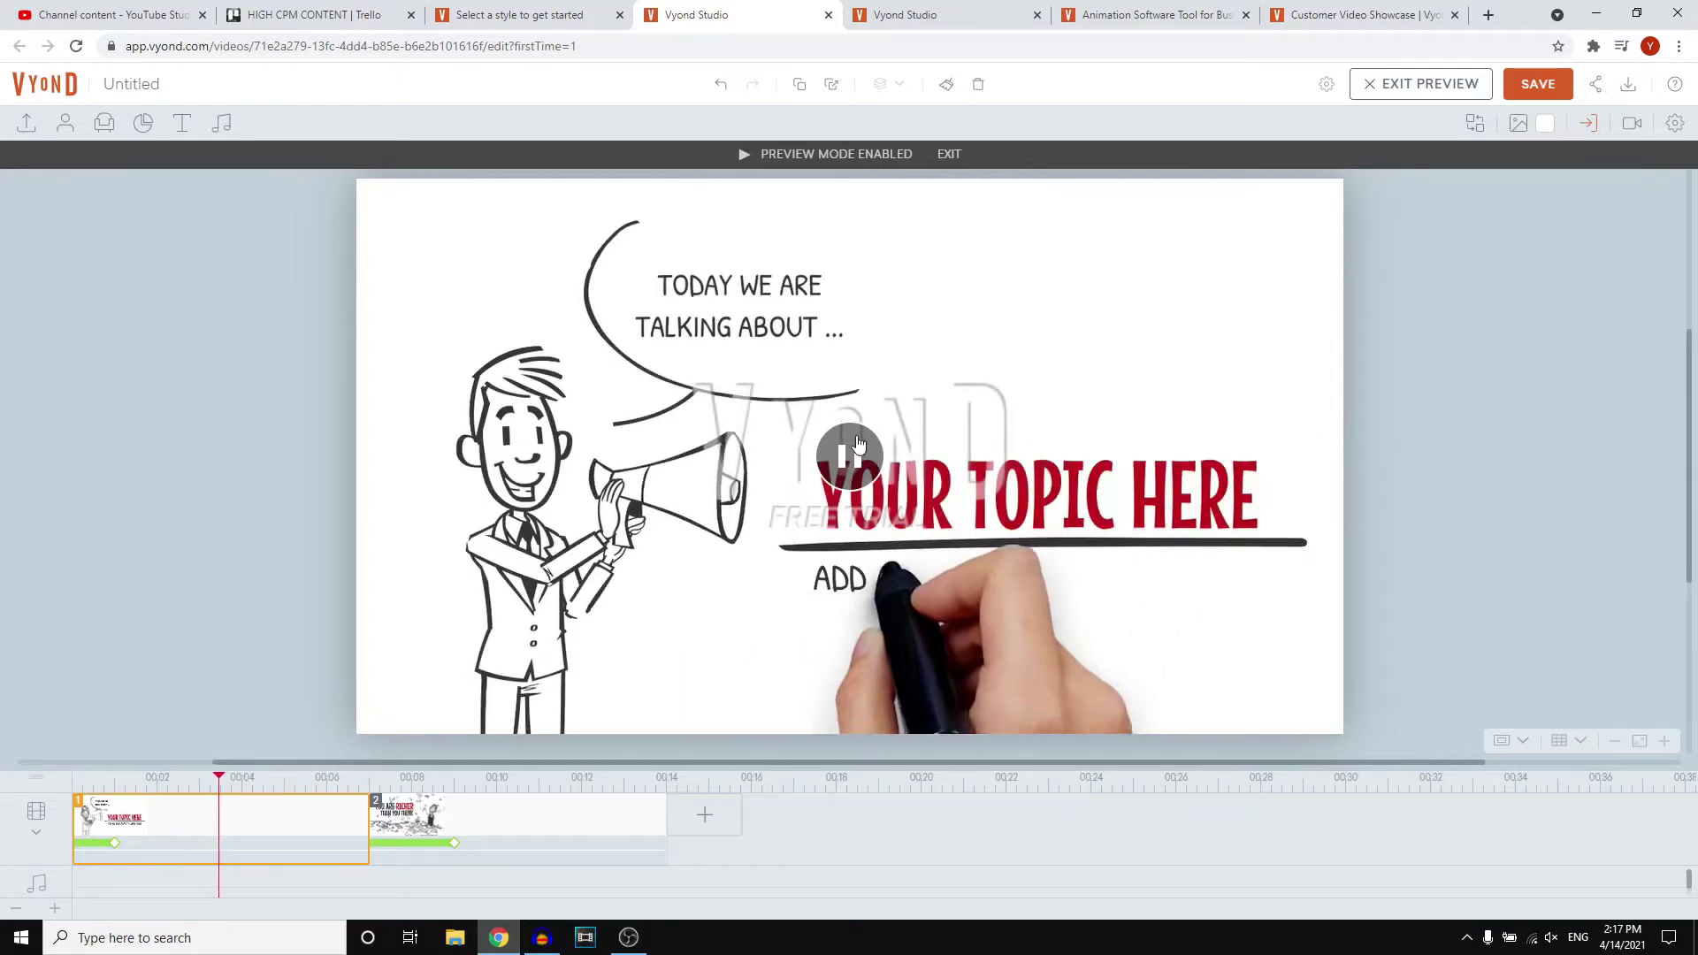
{"action": "left_click", "coordinate": [741, 330]}
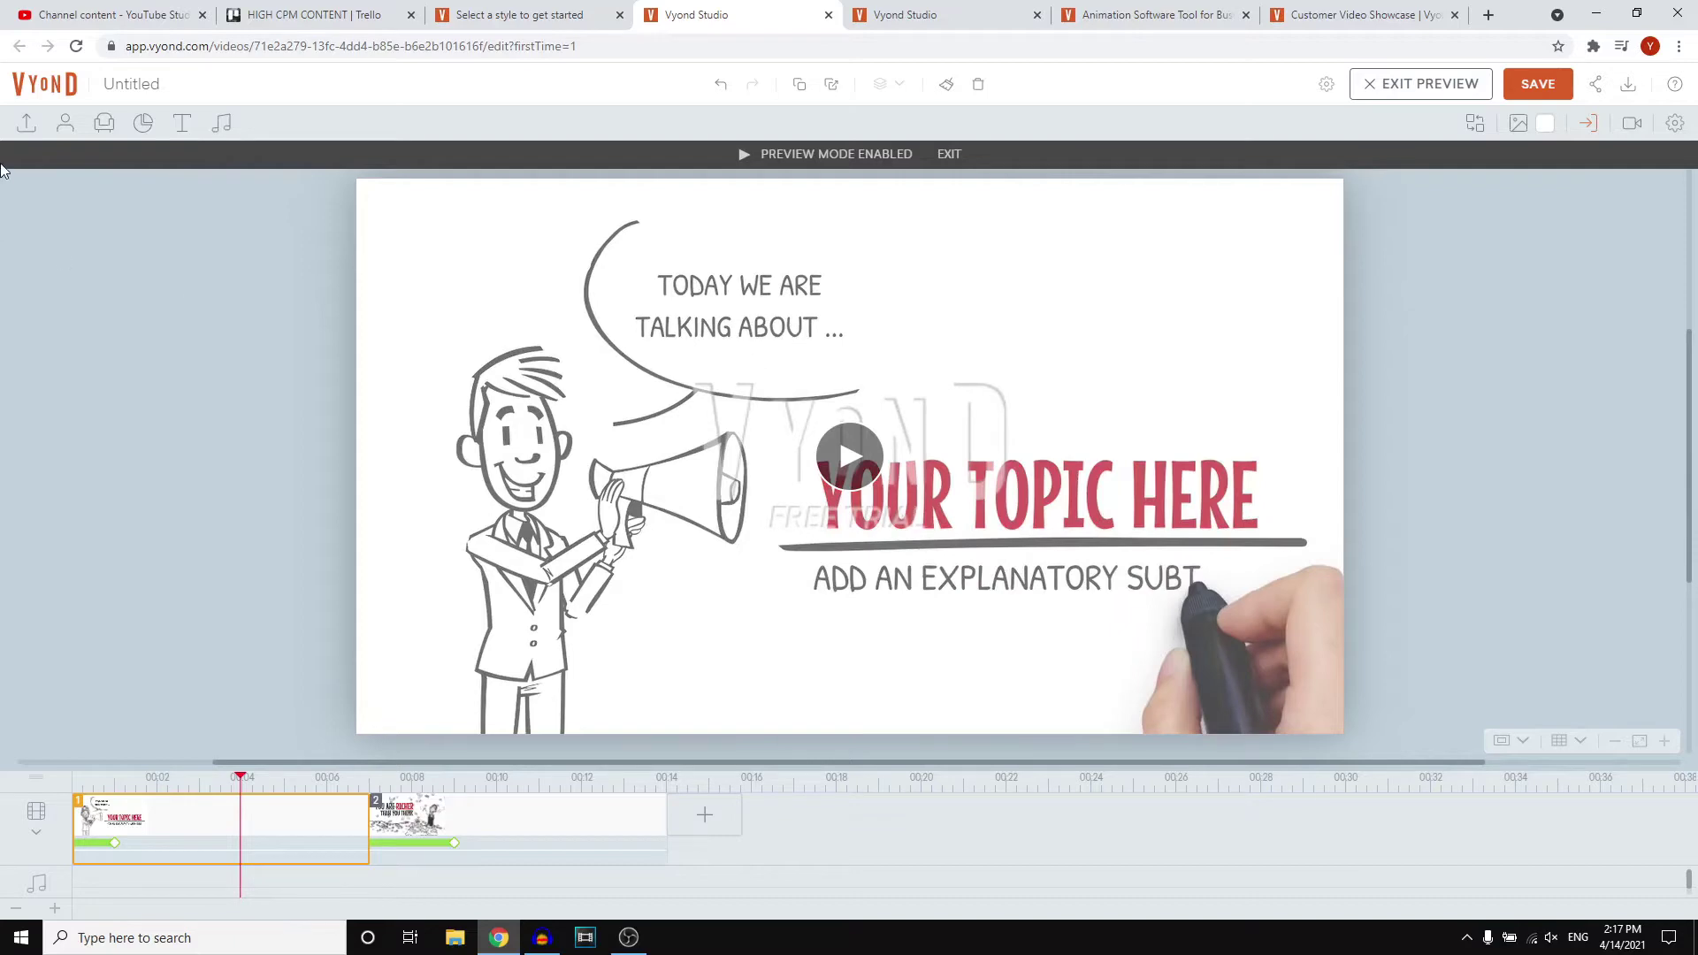
{"action": "left_click", "coordinate": [181, 124]}
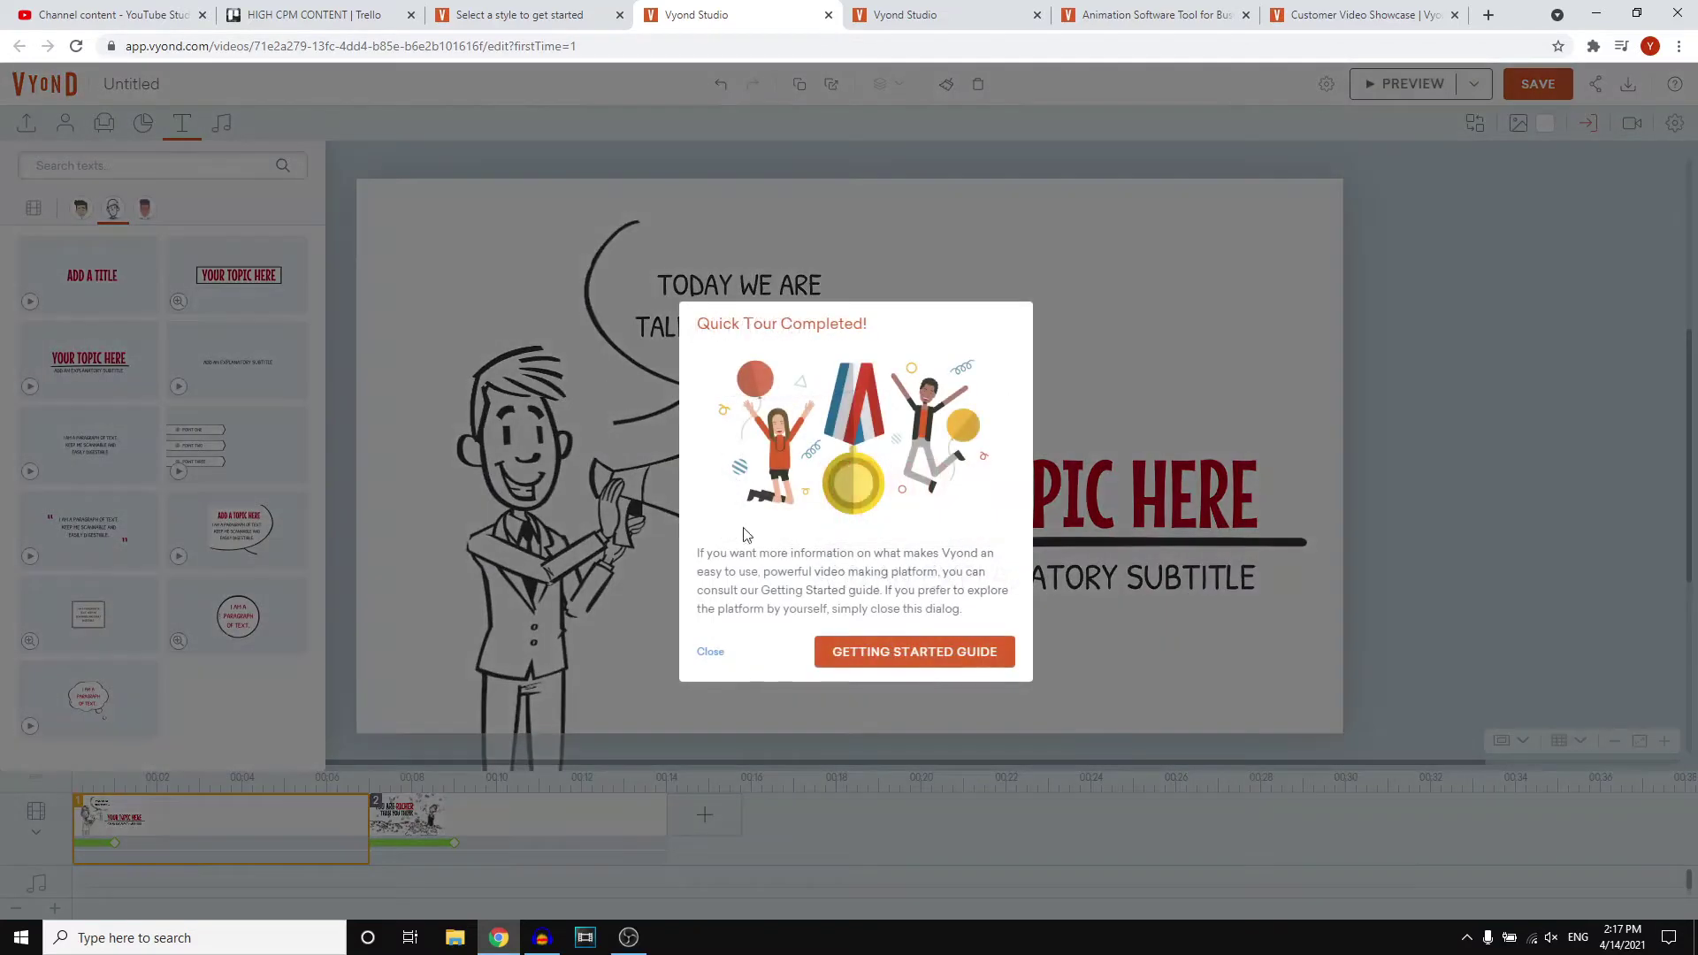
{"action": "left_click", "coordinate": [713, 652]}
Step: Replace the speech bubble text in the first scene with "WELCOME BACK TO HOW TO DIGITAL"
{"action": "left_click", "coordinate": [760, 294]}
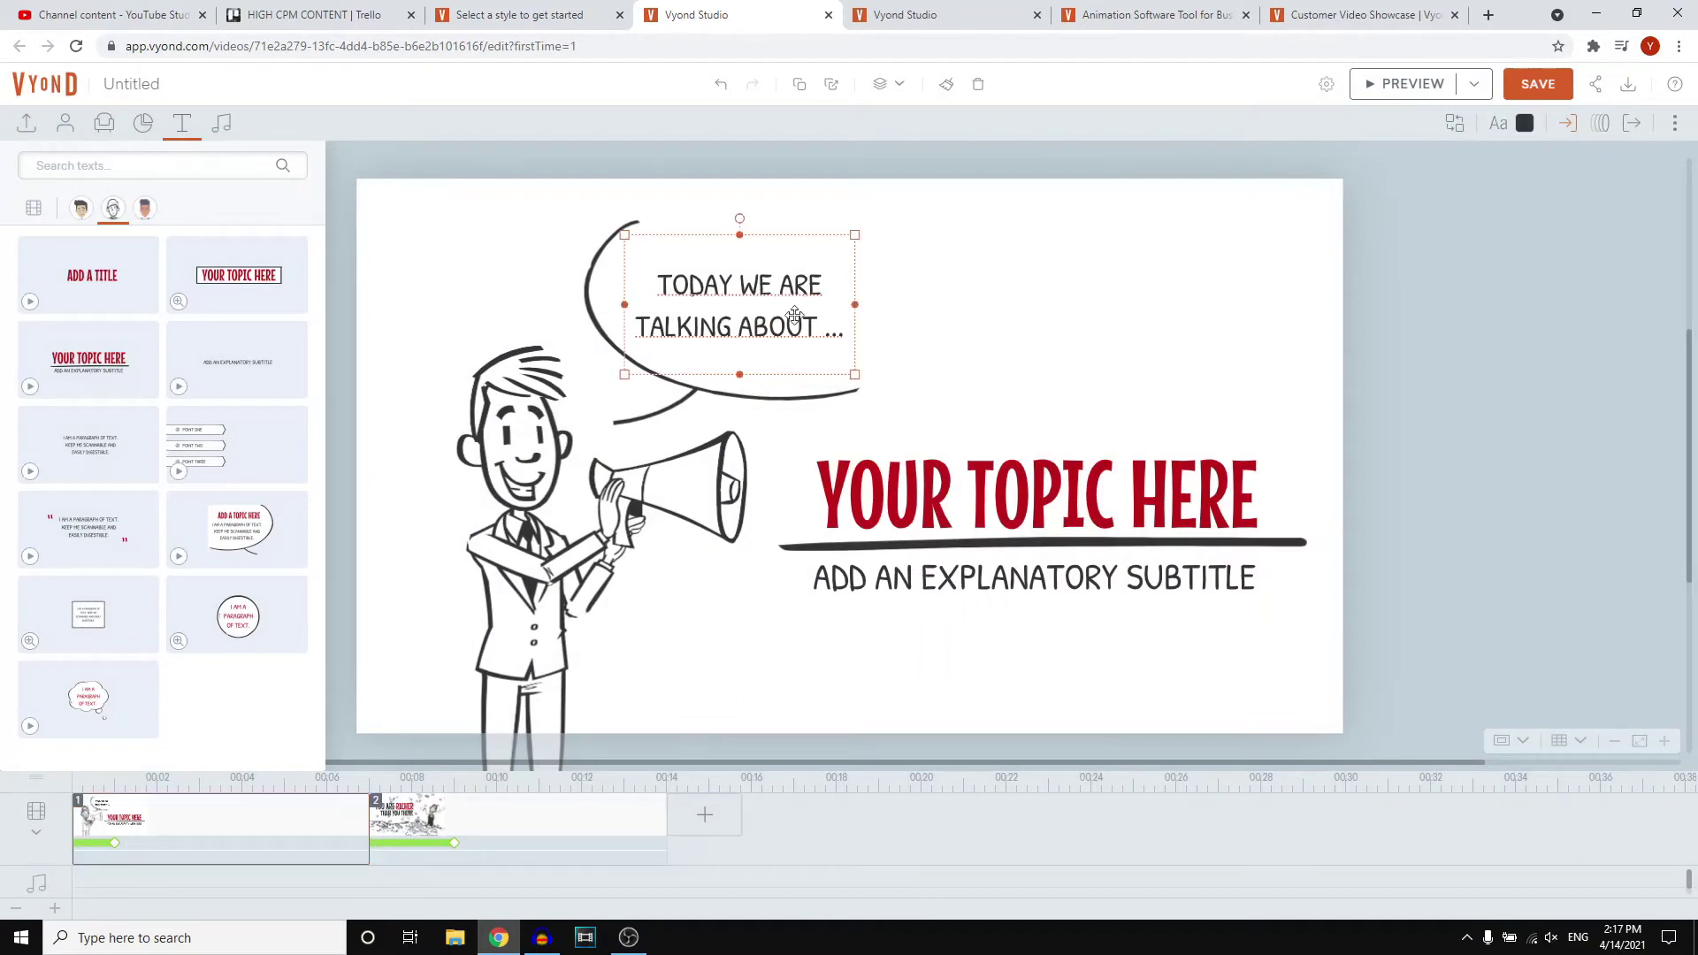
{"action": "double_click", "coordinate": [813, 339]}
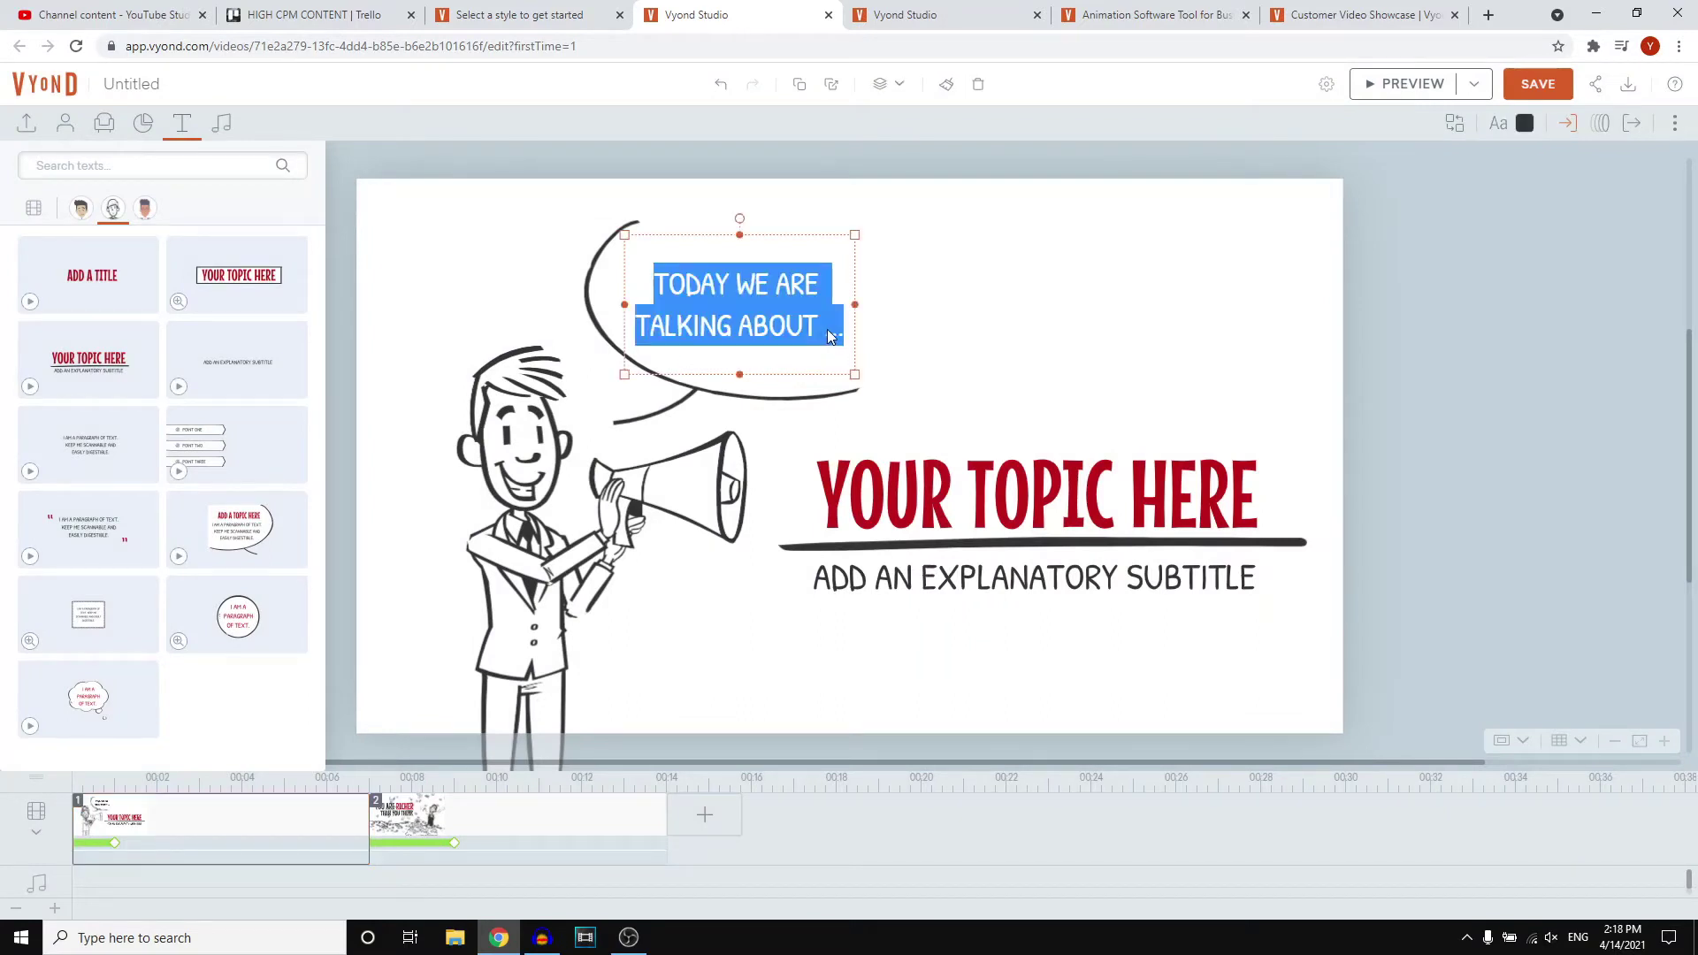
{"action": "key", "text": "BackSpace"}
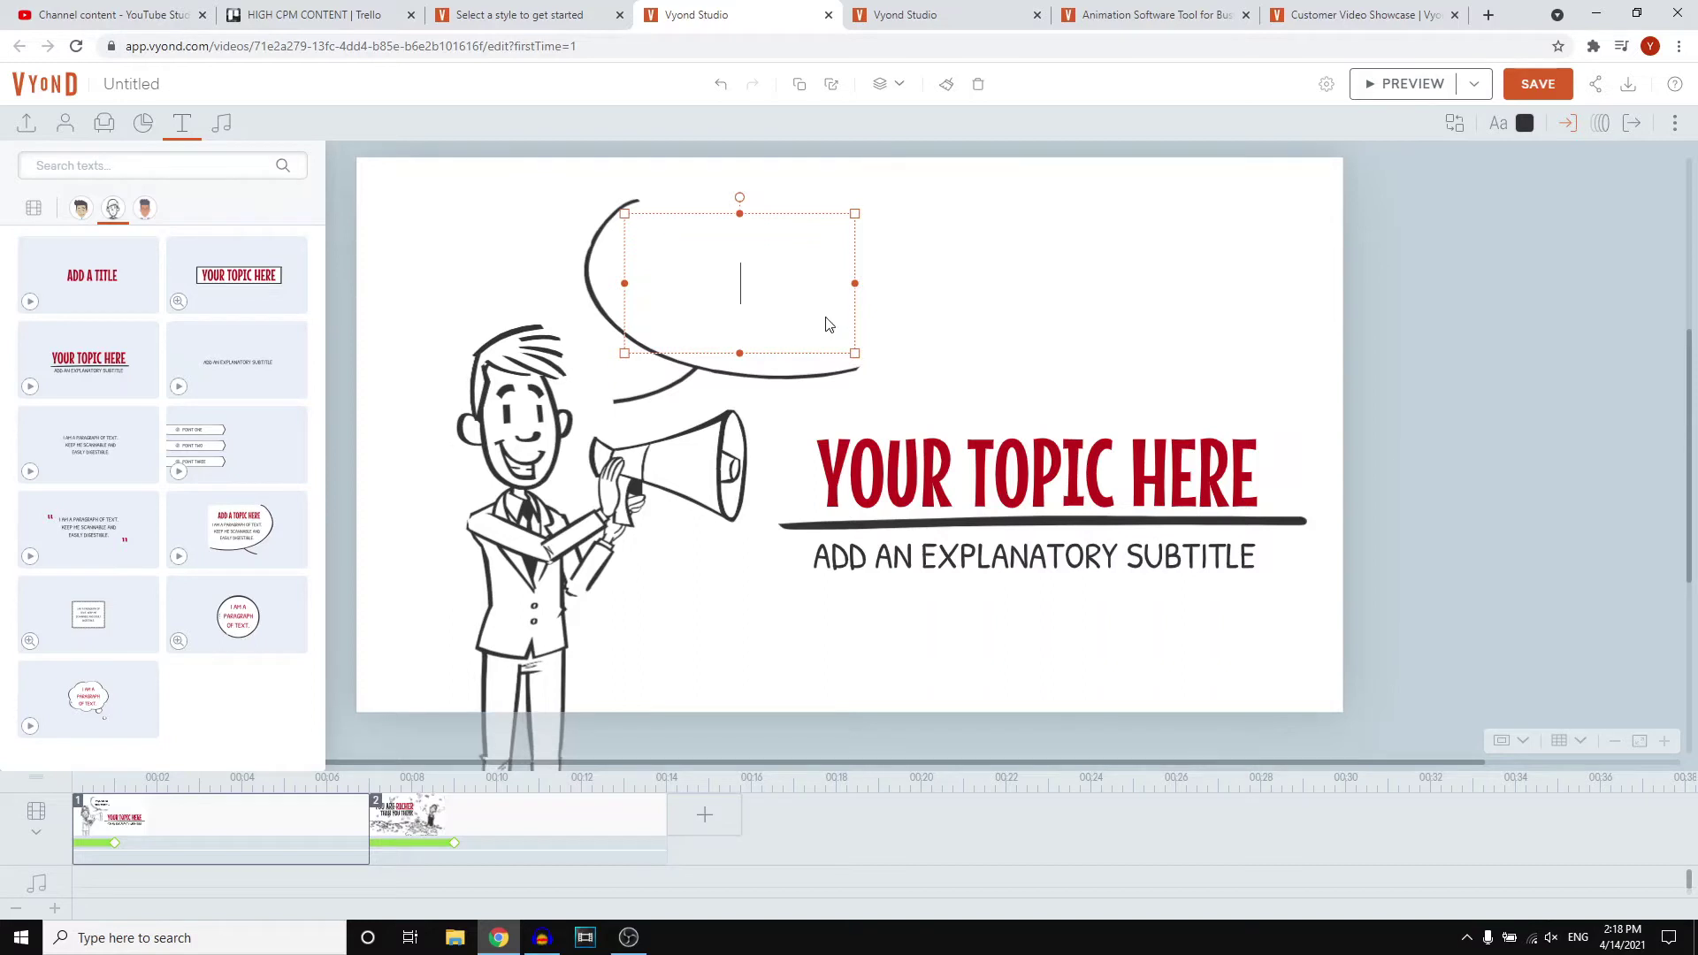
{"action": "type", "text": "WELCOME BACK TO"}
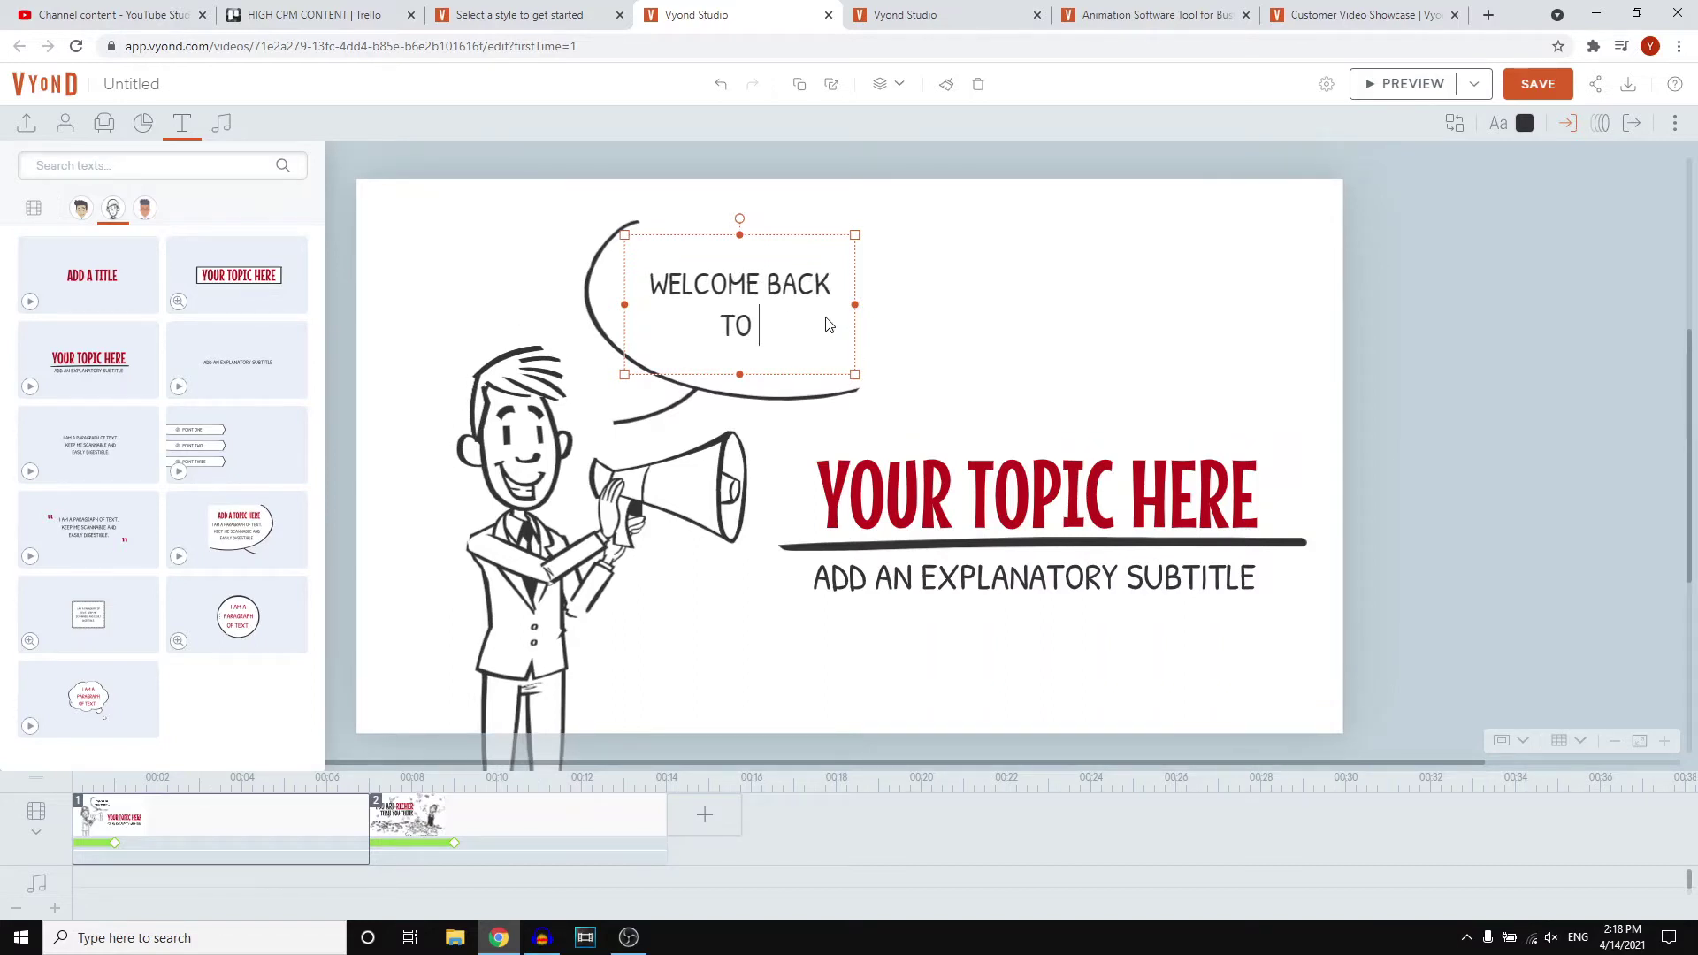
{"action": "type", "text": " HOW TO DIGITAL"}
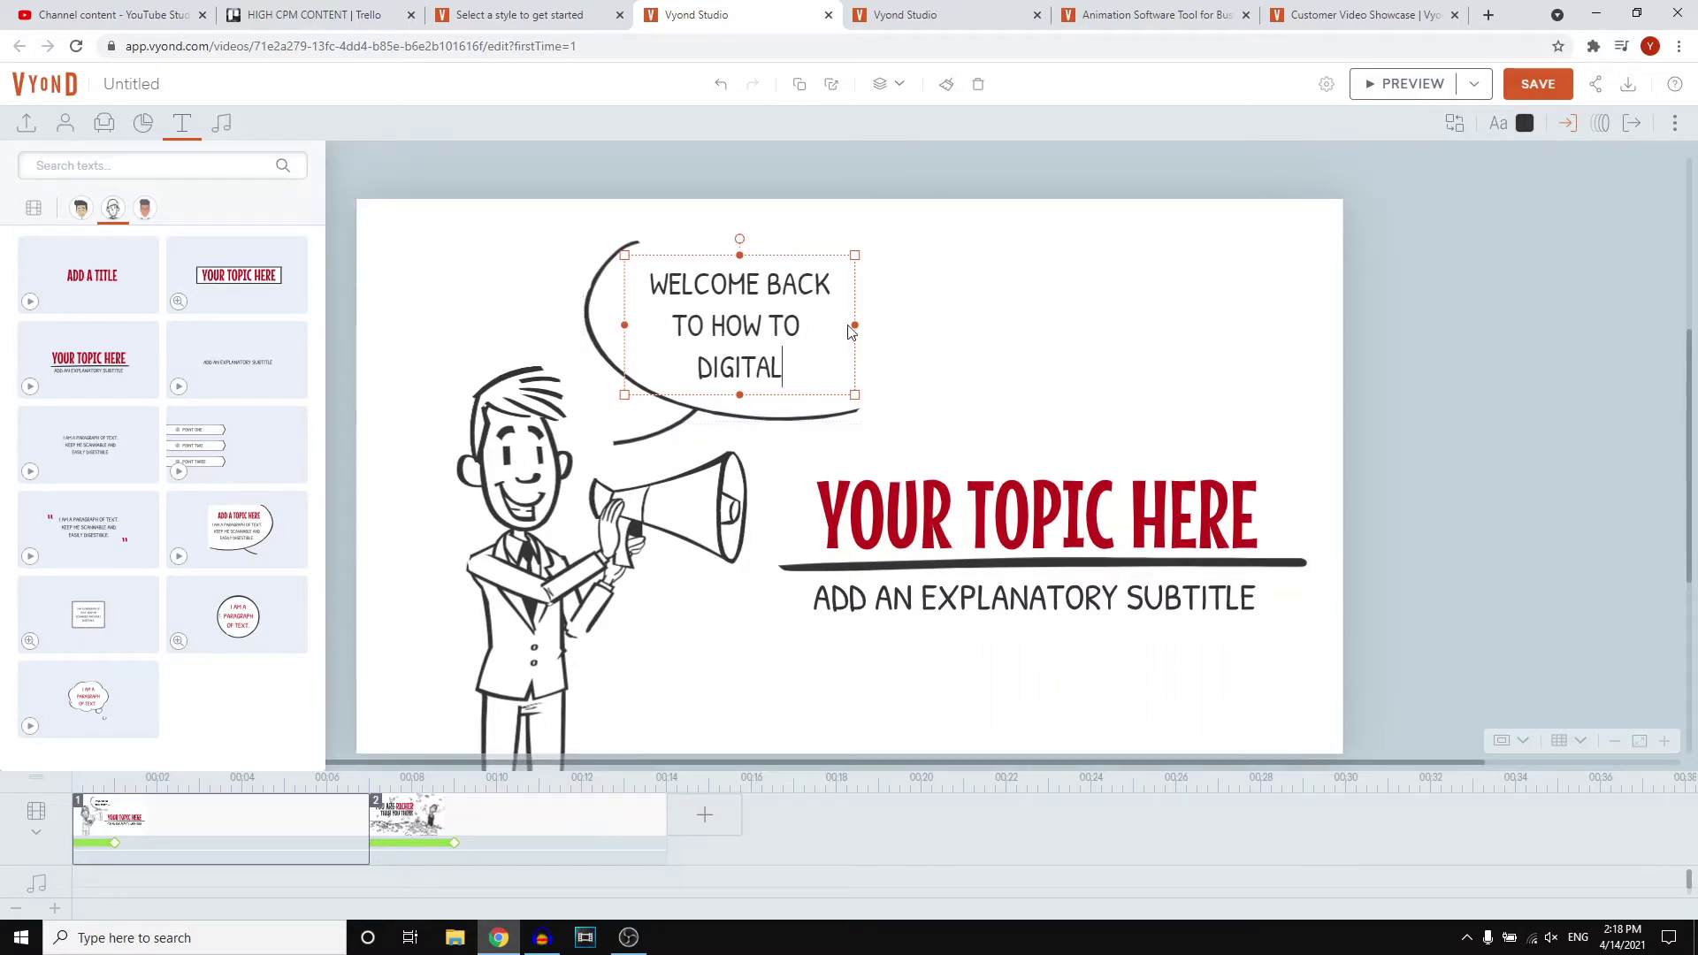
{"action": "scroll", "coordinate": [903, 325], "scroll_direction": "down", "scroll_amount": 1}
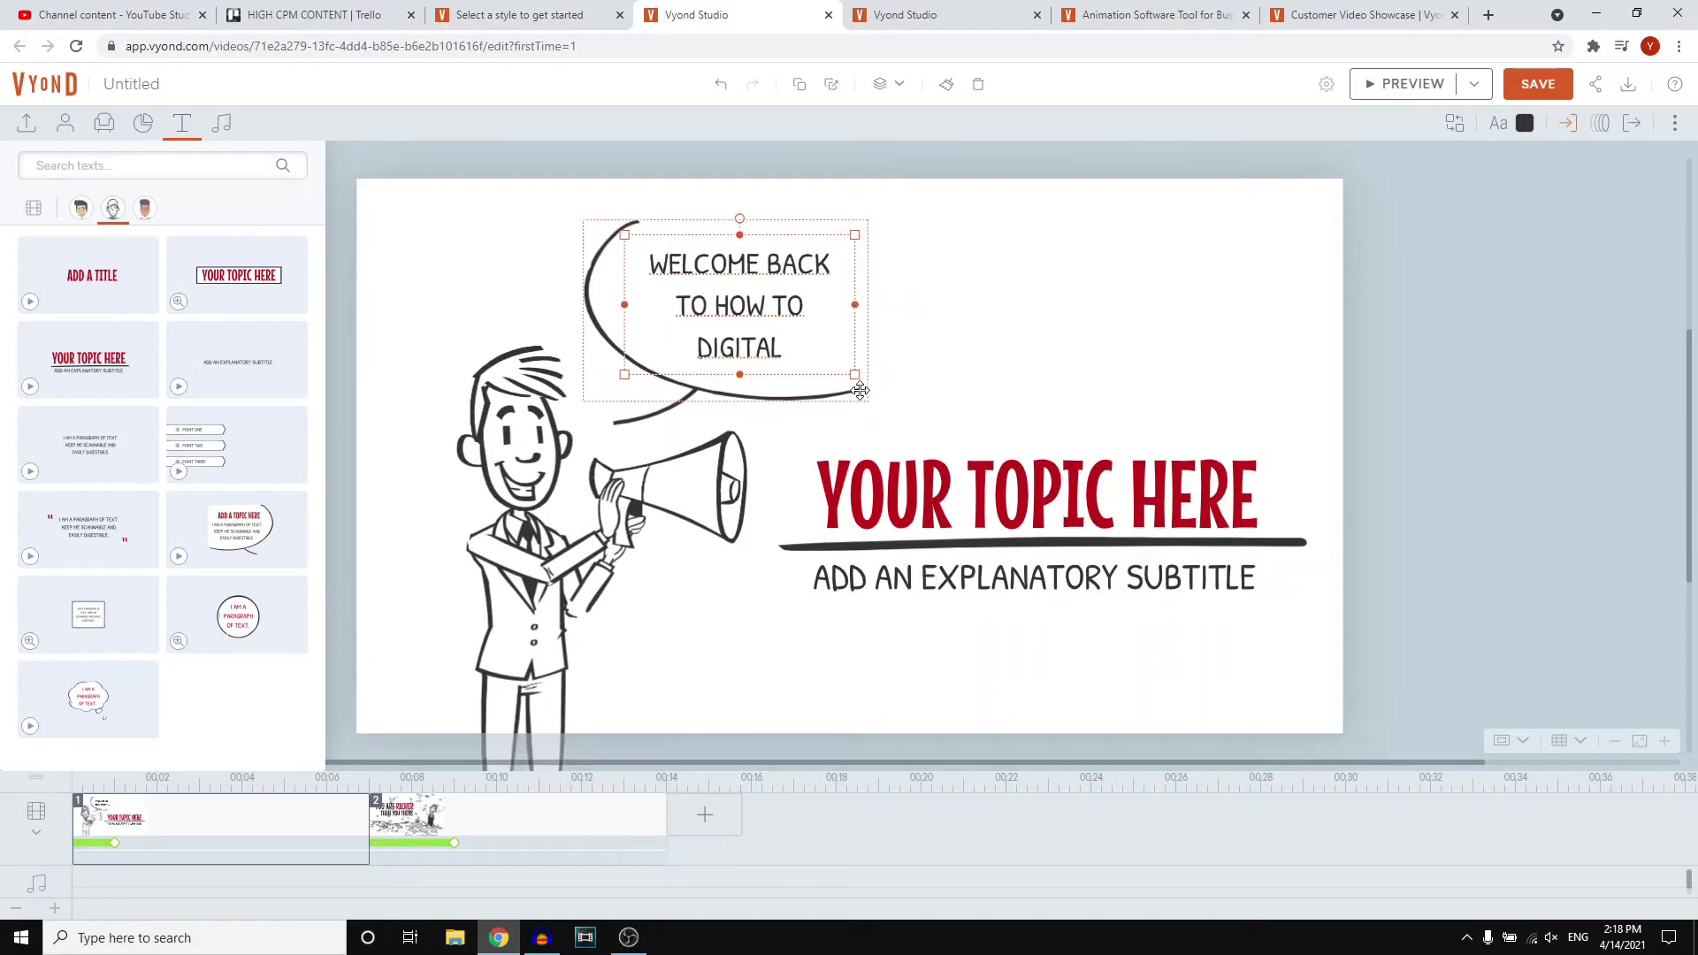
Step: Enlarge the speech bubble's text box so its text fits on two lines, and tilt the underlined topic heading slightly counter-clockwise
{"action": "left_click_drag", "start_coordinate": [885, 374], "coordinate": [829, 326]}
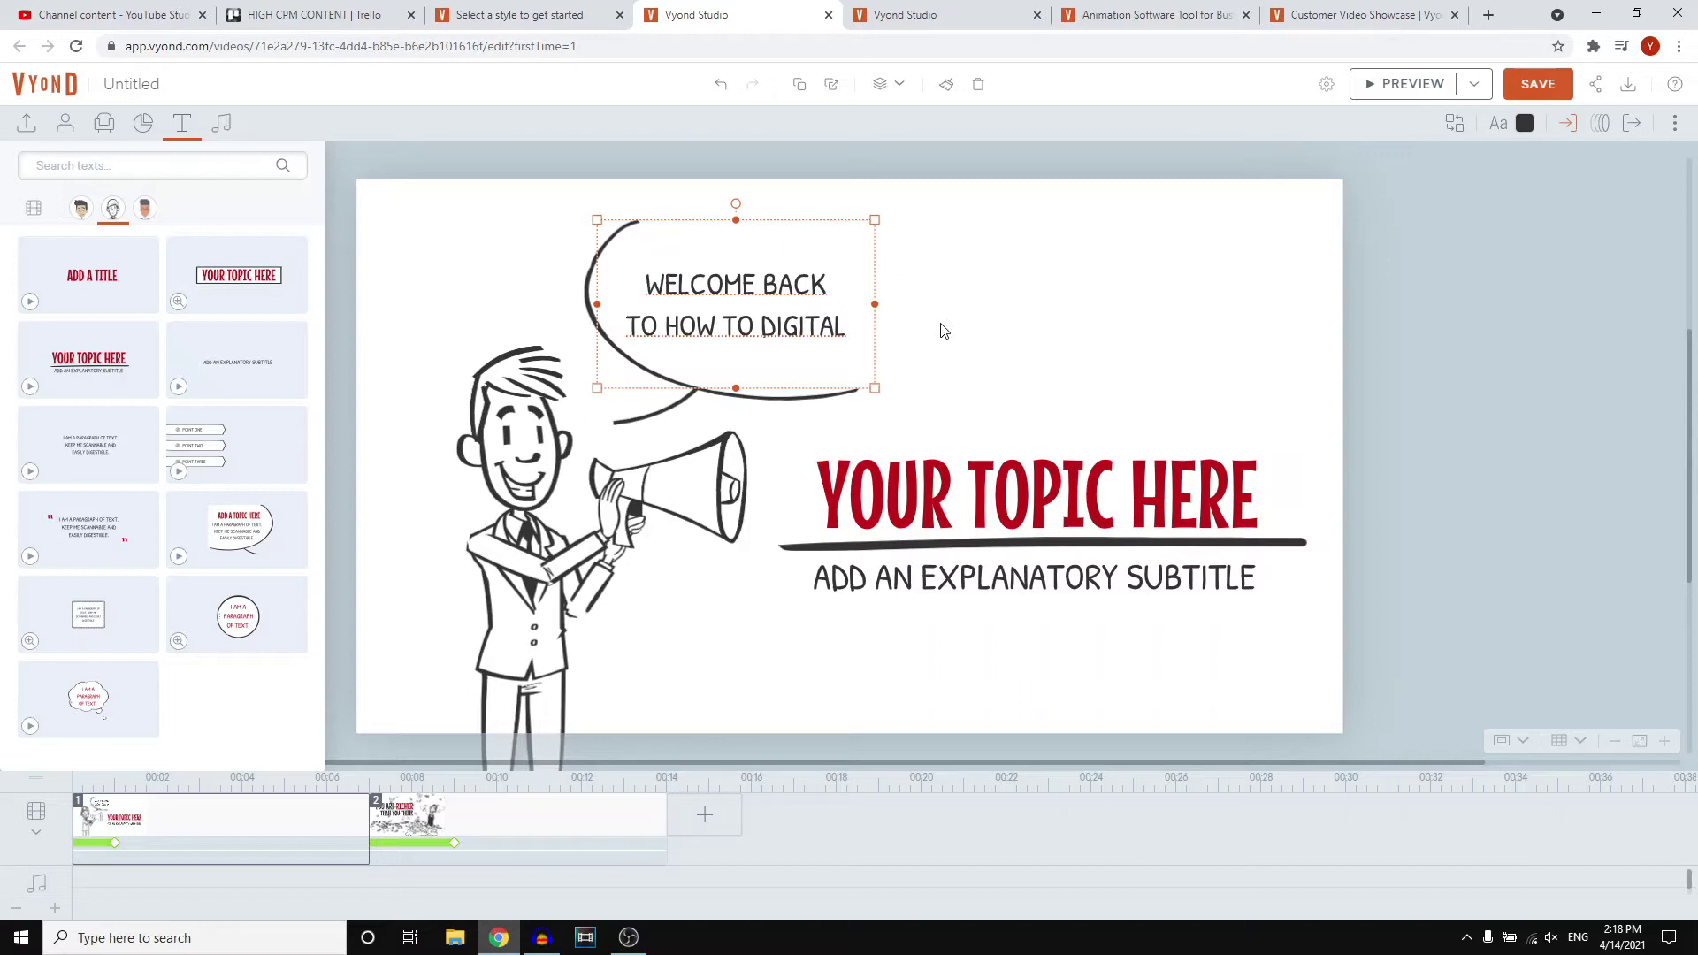
{"action": "left_click", "coordinate": [1024, 491]}
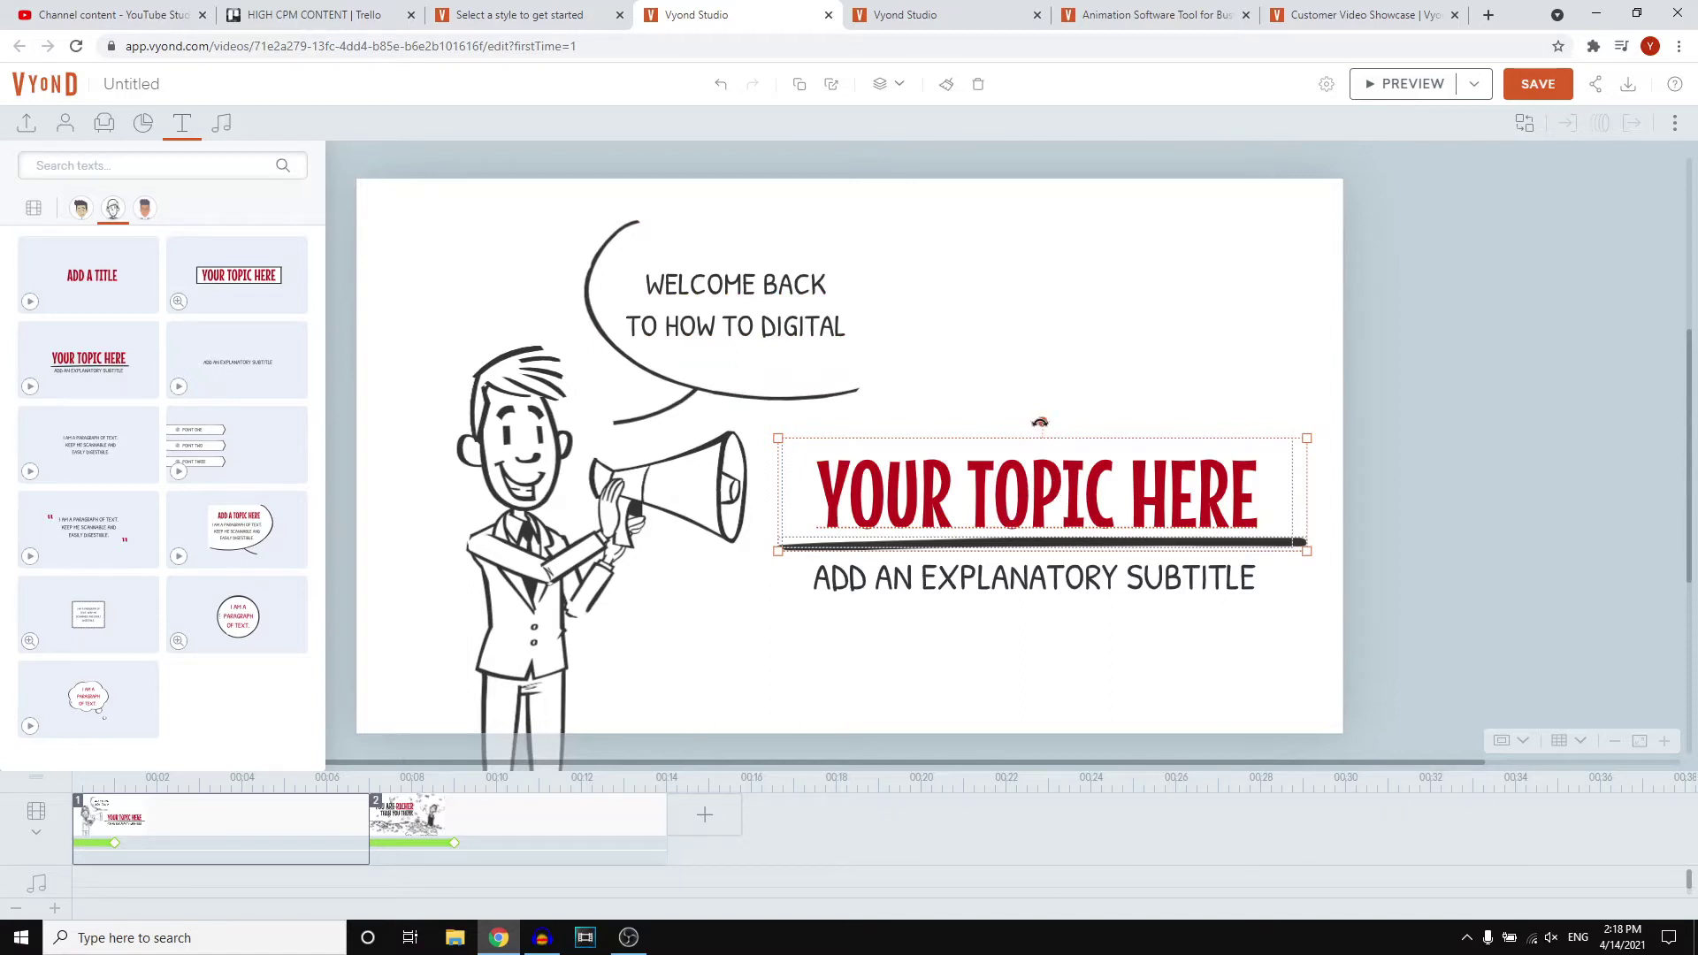
{"action": "mouse_move", "coordinate": [1026, 422]}
{"action": "left_mouse_down"}
{"action": "mouse_move", "coordinate": [1007, 429]}
{"action": "mouse_move", "coordinate": [1041, 423]}
{"action": "left_mouse_up"}
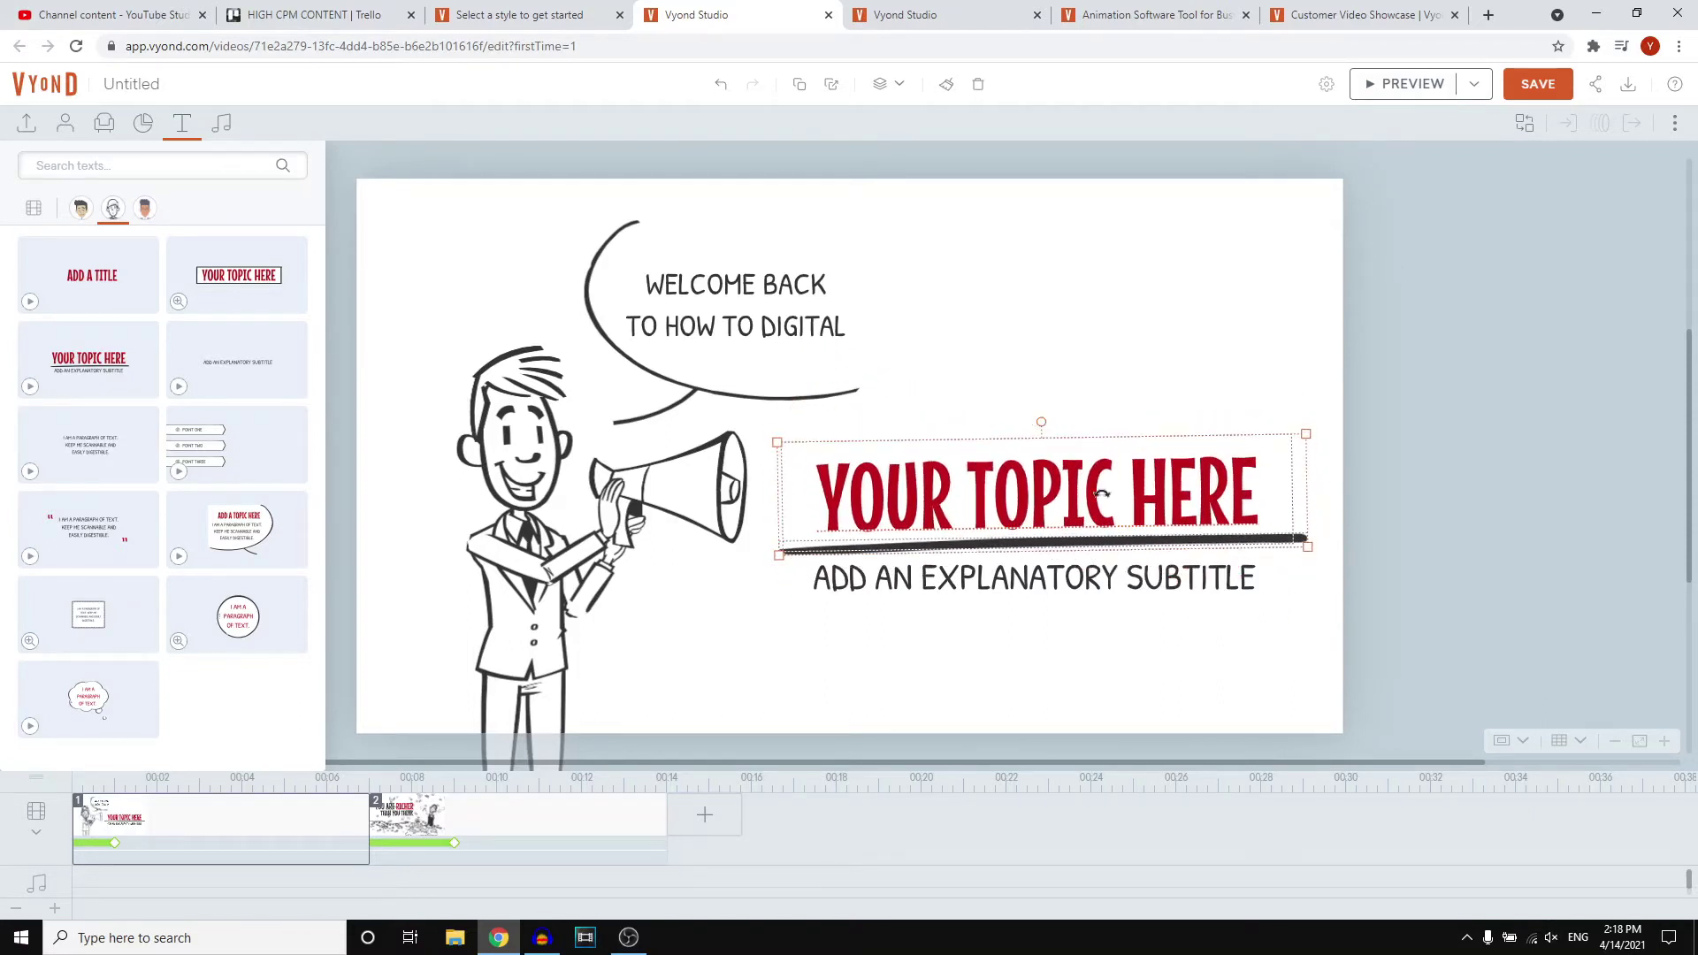
Step: Replace the "YOUR TOPIC HERE" heading text in the first scene with "SUBSCRIBE!"
{"action": "left_click", "coordinate": [1232, 477]}
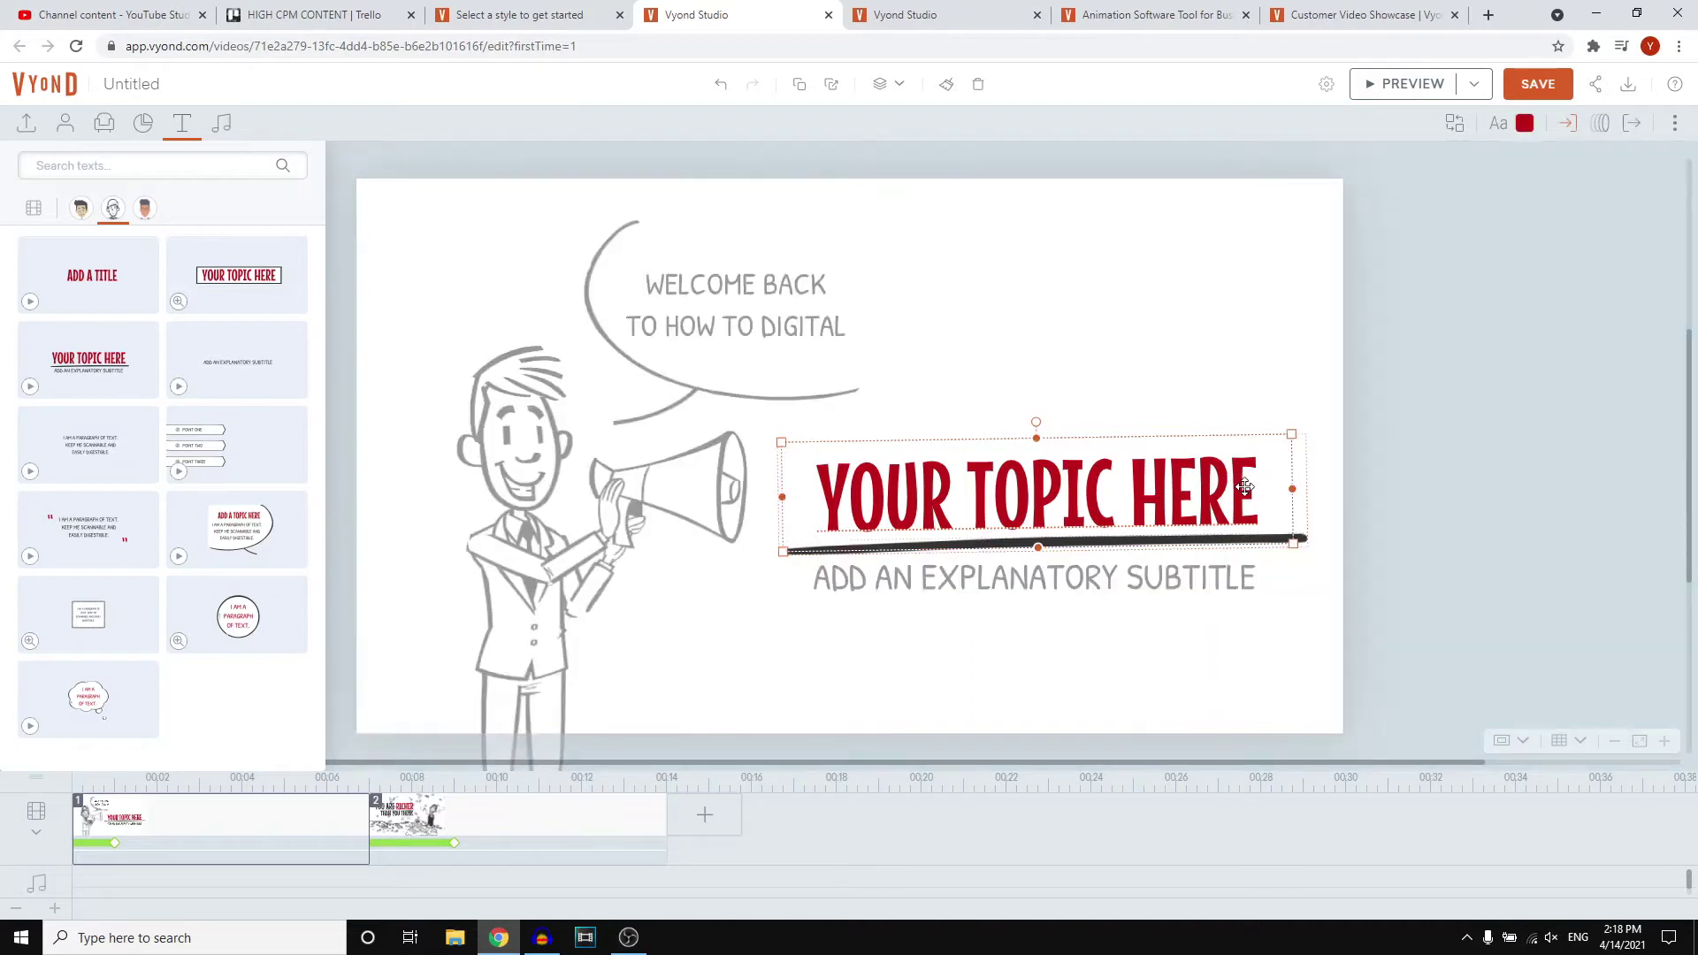
{"action": "double_click", "coordinate": [1247, 491]}
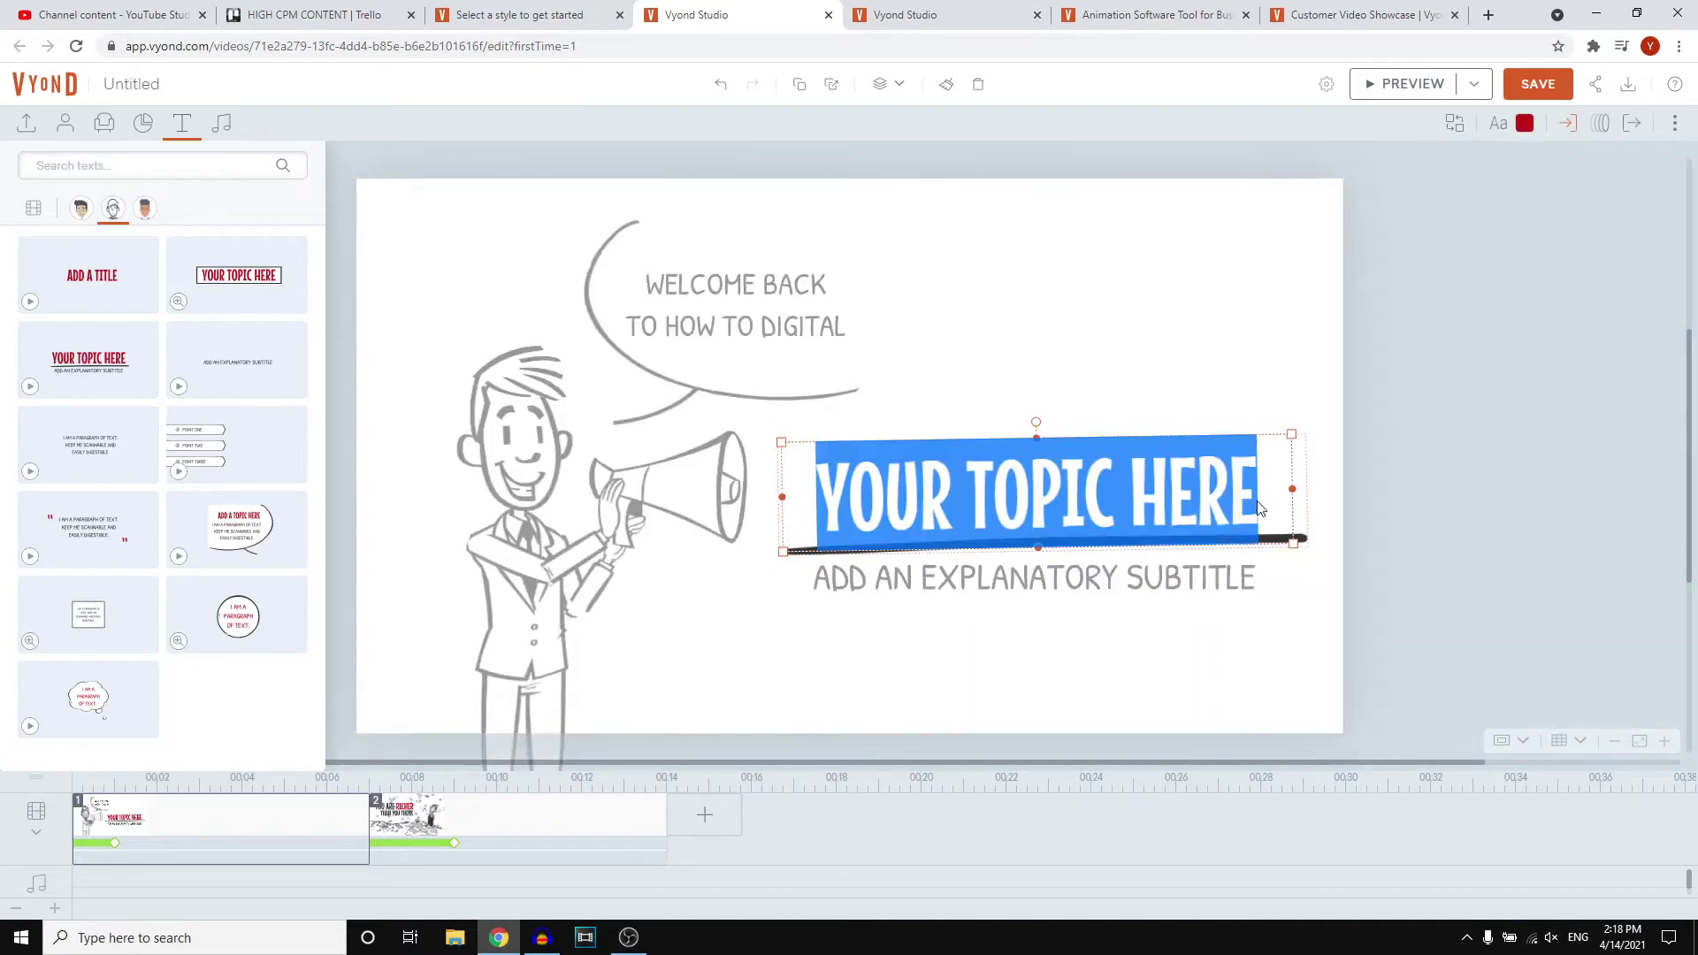
{"action": "type", "text": "SUBSCRIB"}
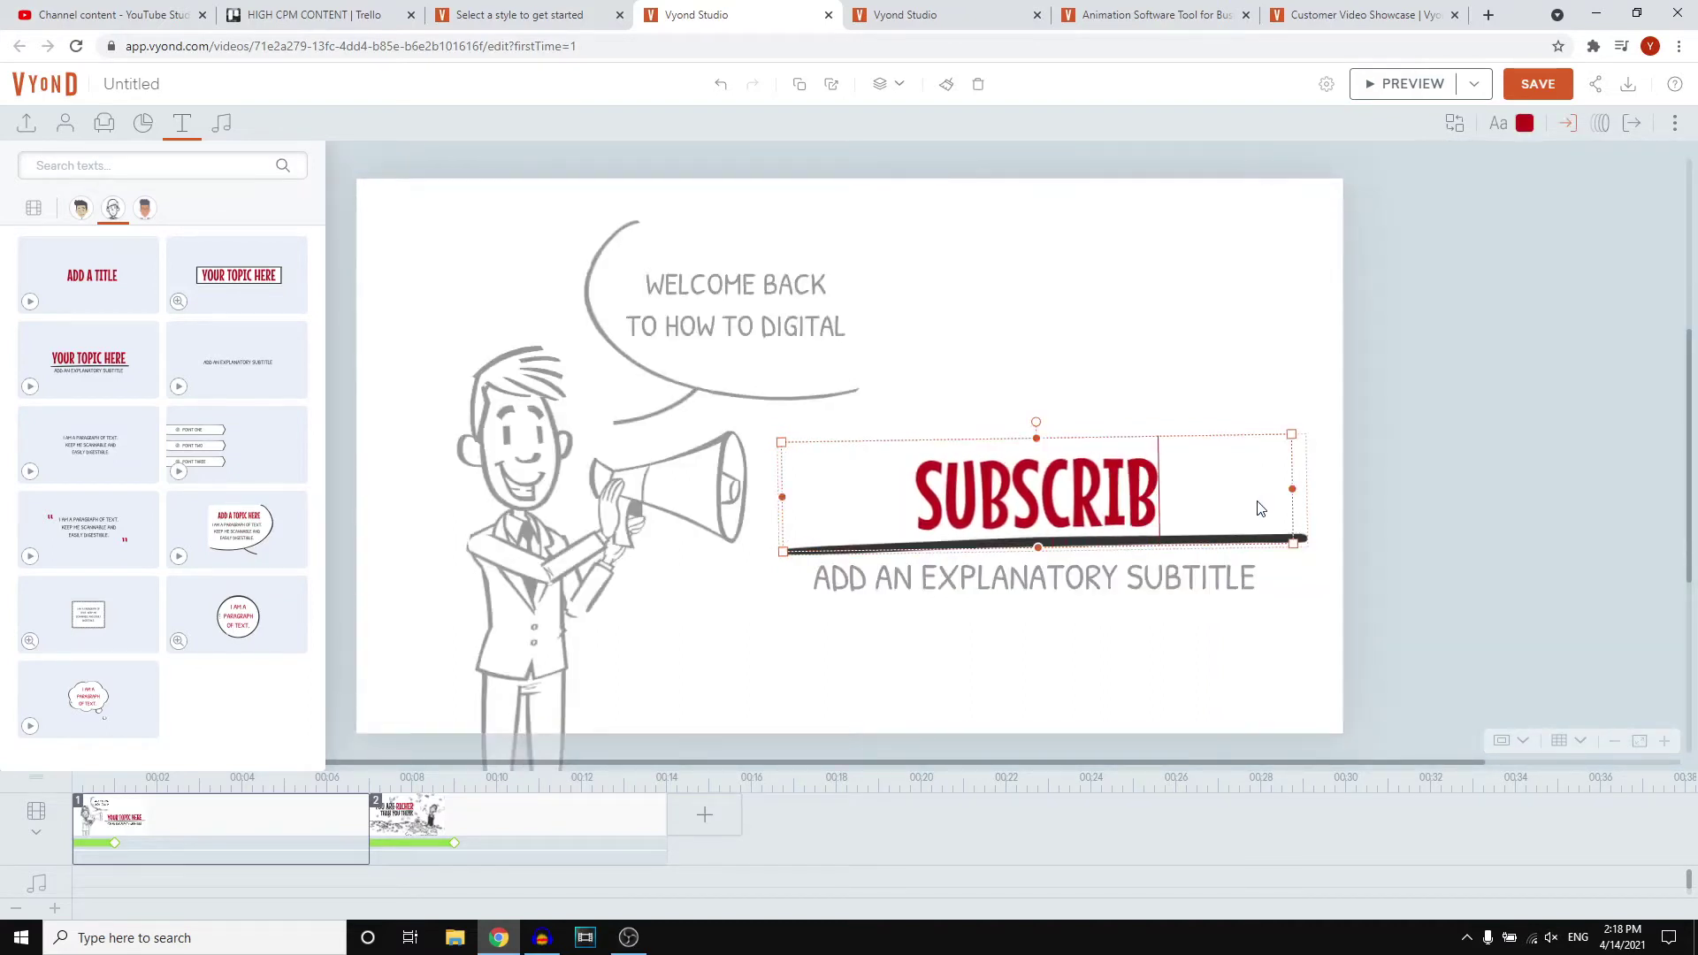
{"action": "type", "text": "E!"}
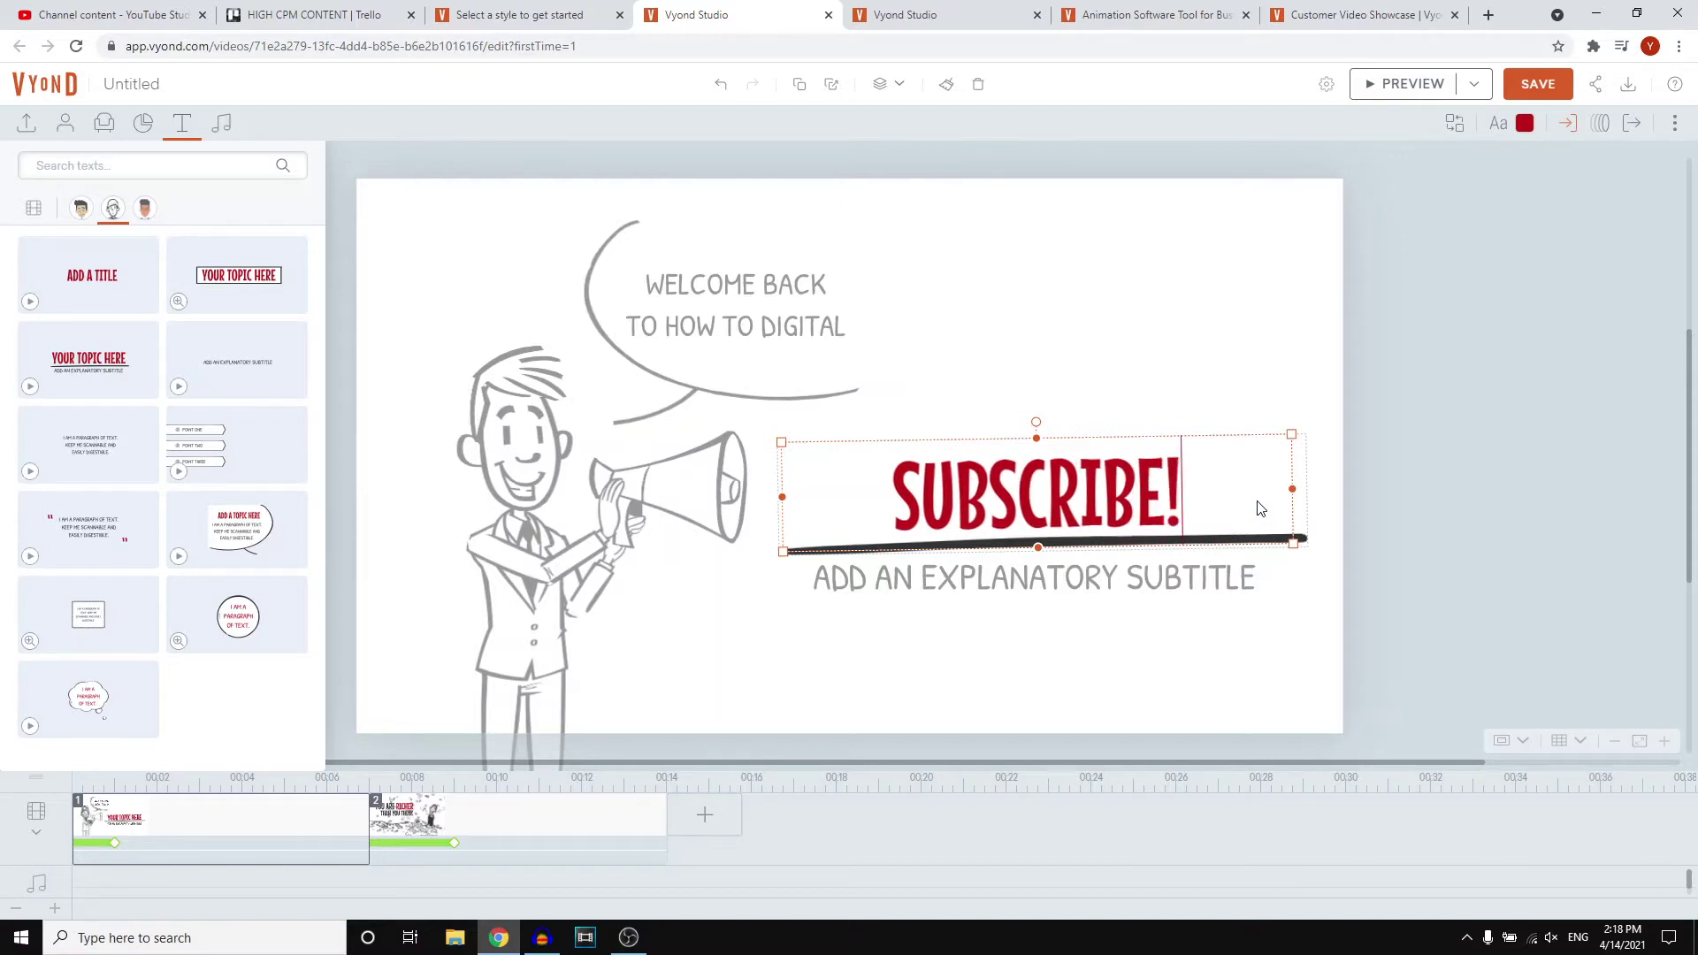
Step: Replace the explanatory subtitle under the heading with "LEAVE A LIKE ON THIS VIDEO"
{"action": "left_click", "coordinate": [1201, 579]}
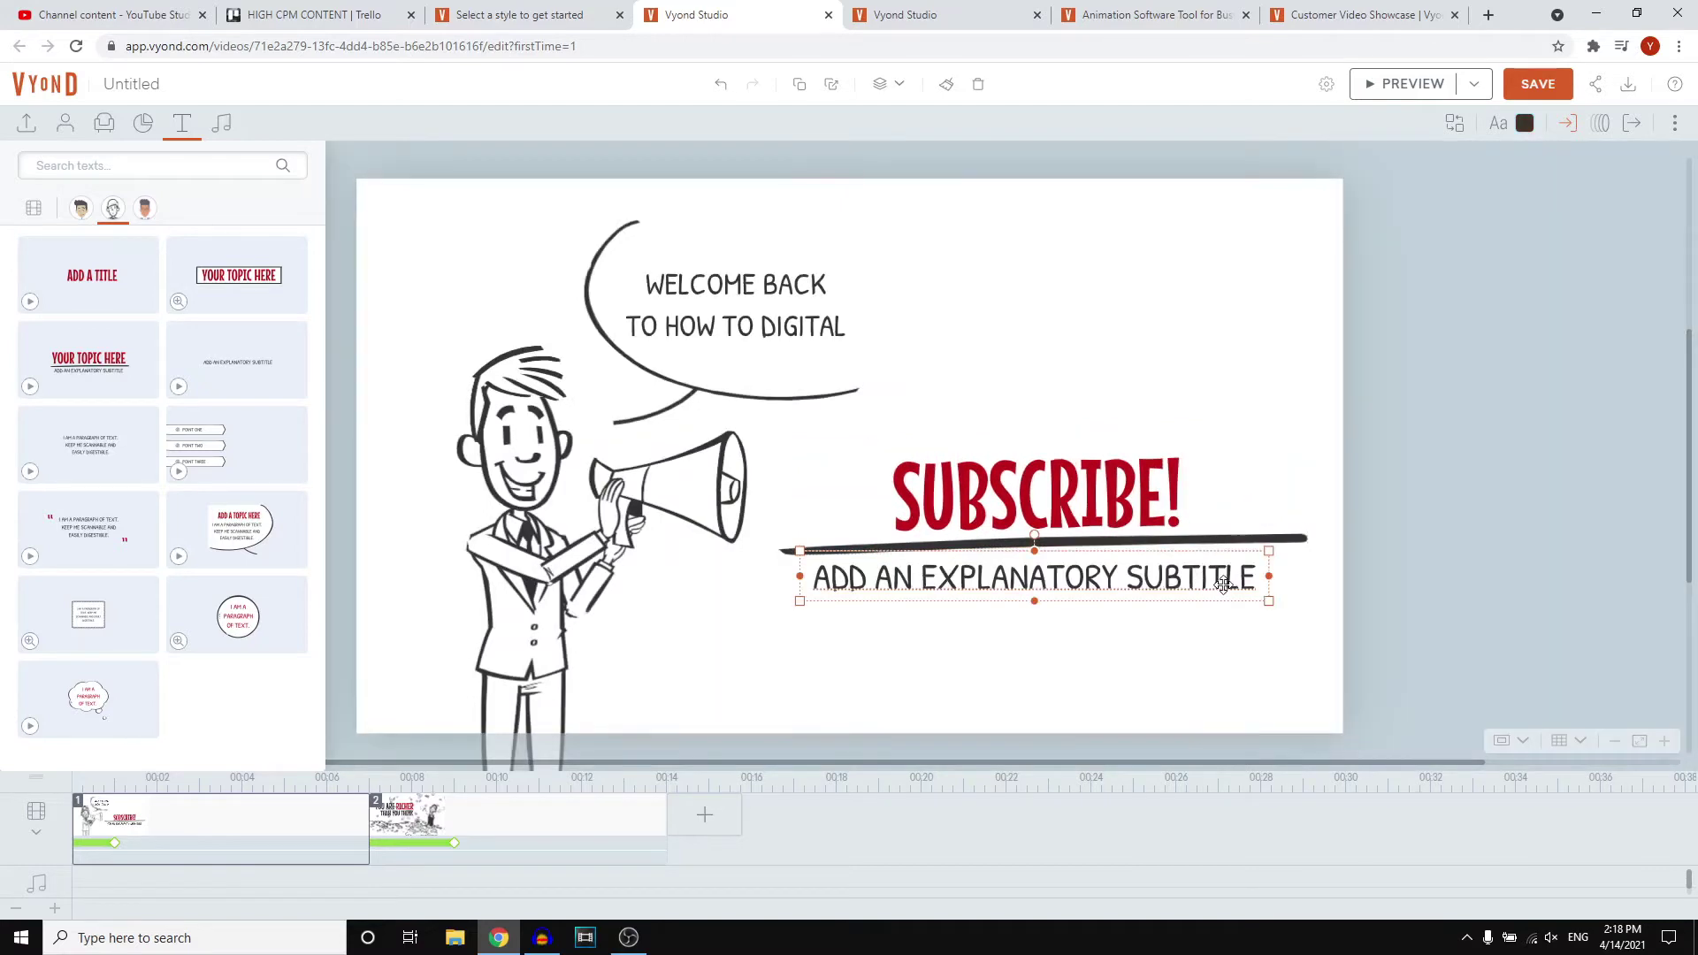
{"action": "double_click", "coordinate": [1225, 586]}
{"action": "key", "text": "BackSpace"}
{"action": "type", "text": "LEAV"}
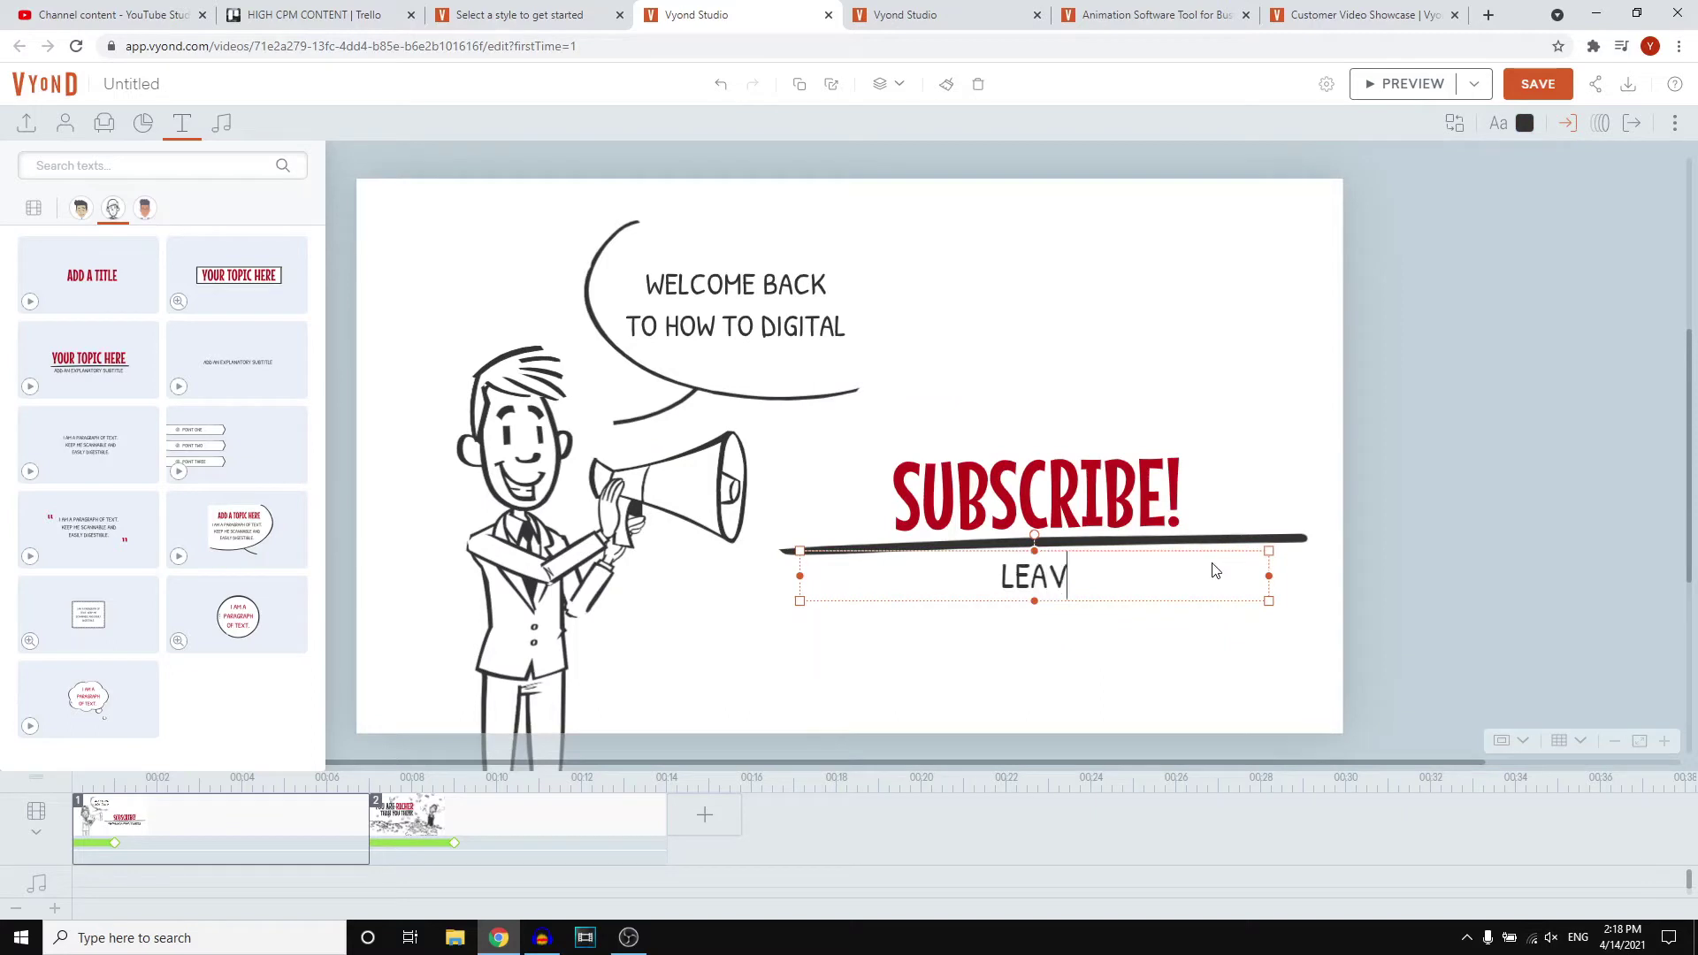
{"action": "type", "text": "E A LIKE ON THIS VIDEO"}
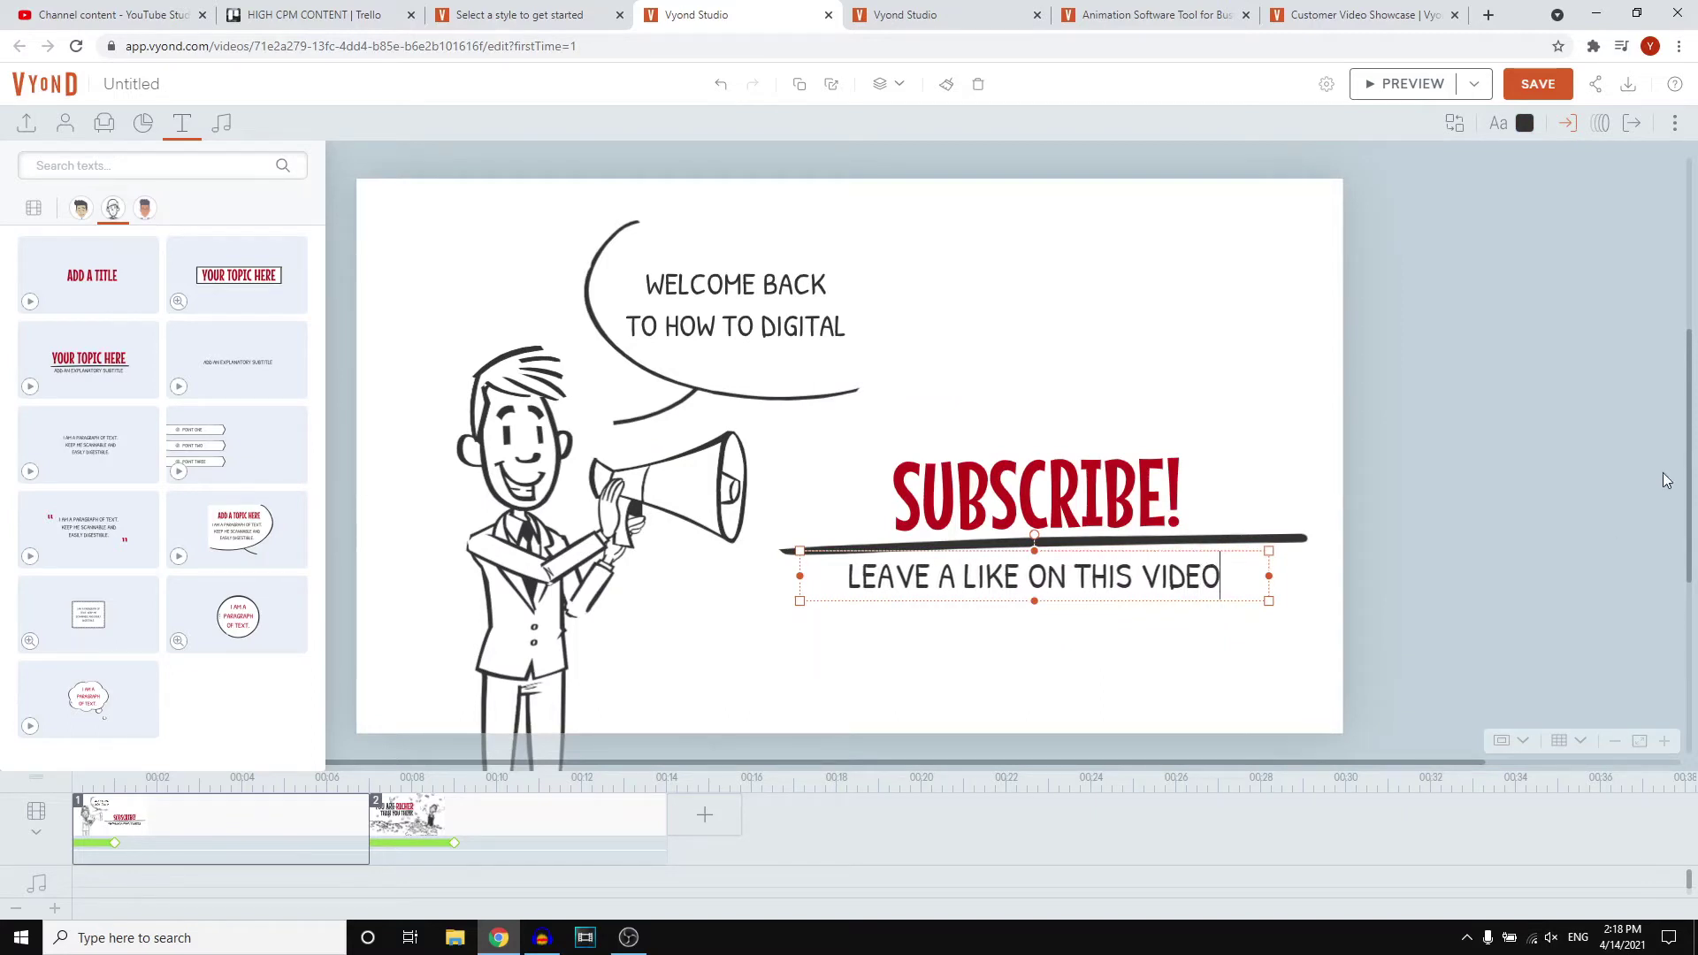
{"action": "left_click", "coordinate": [1511, 379]}
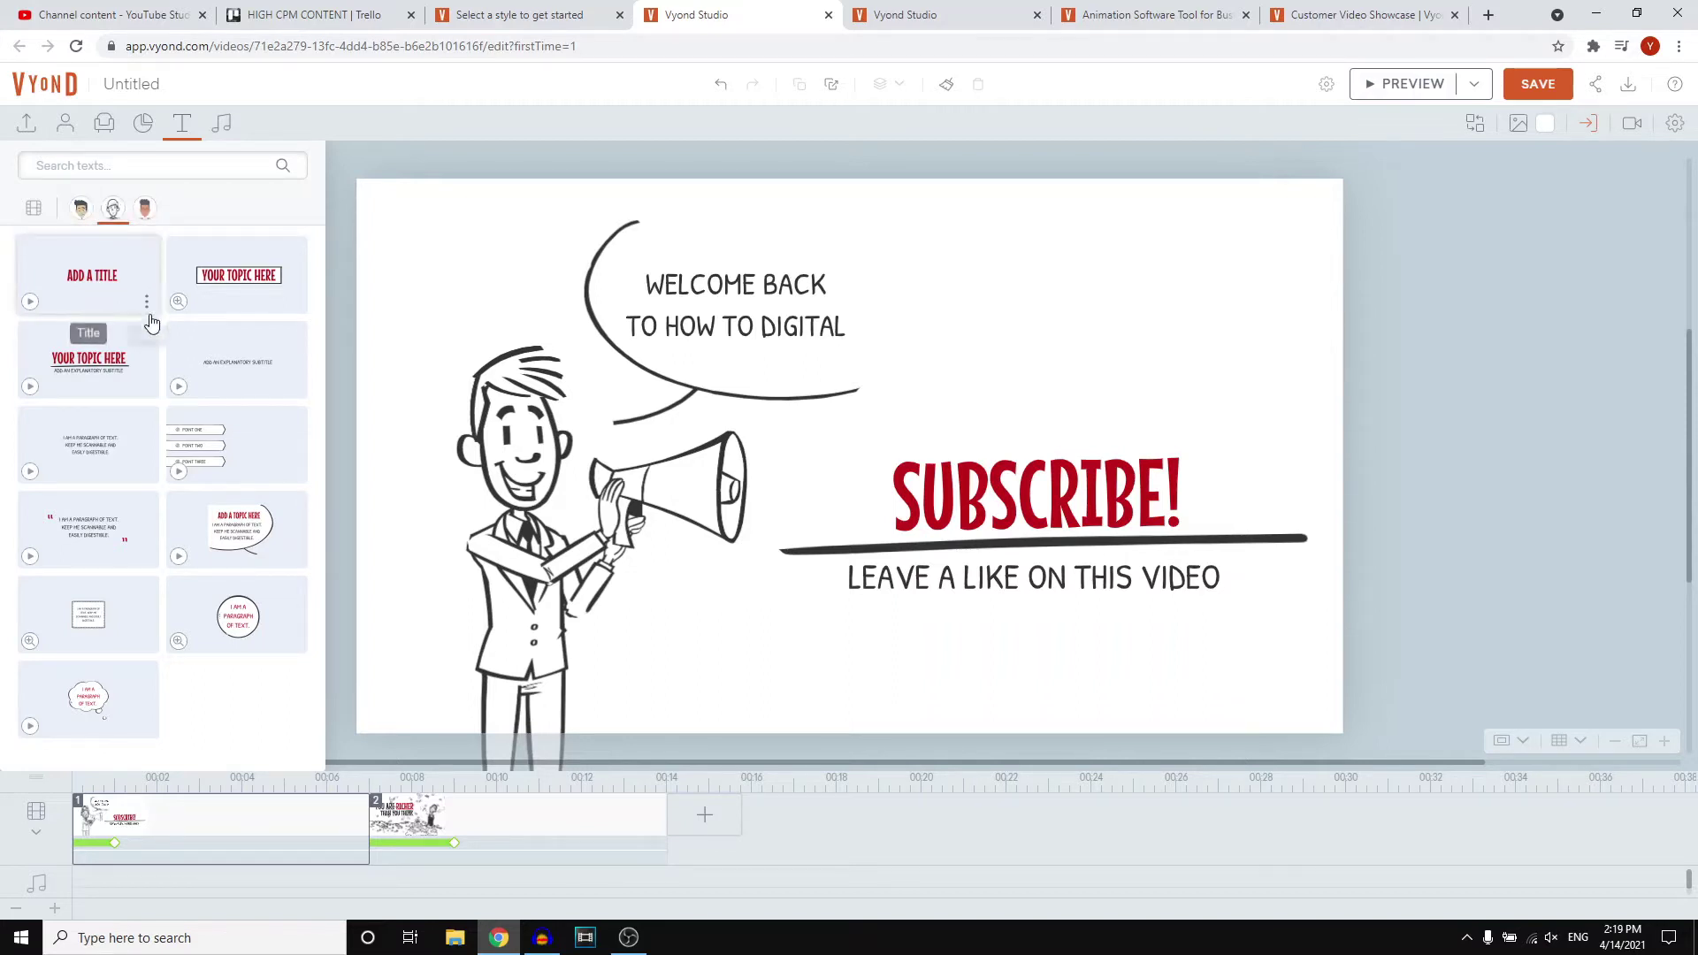
Step: Examine the text presets offered in the two non-whiteboard styles and bring up the second scene
{"action": "left_click", "coordinate": [81, 210]}
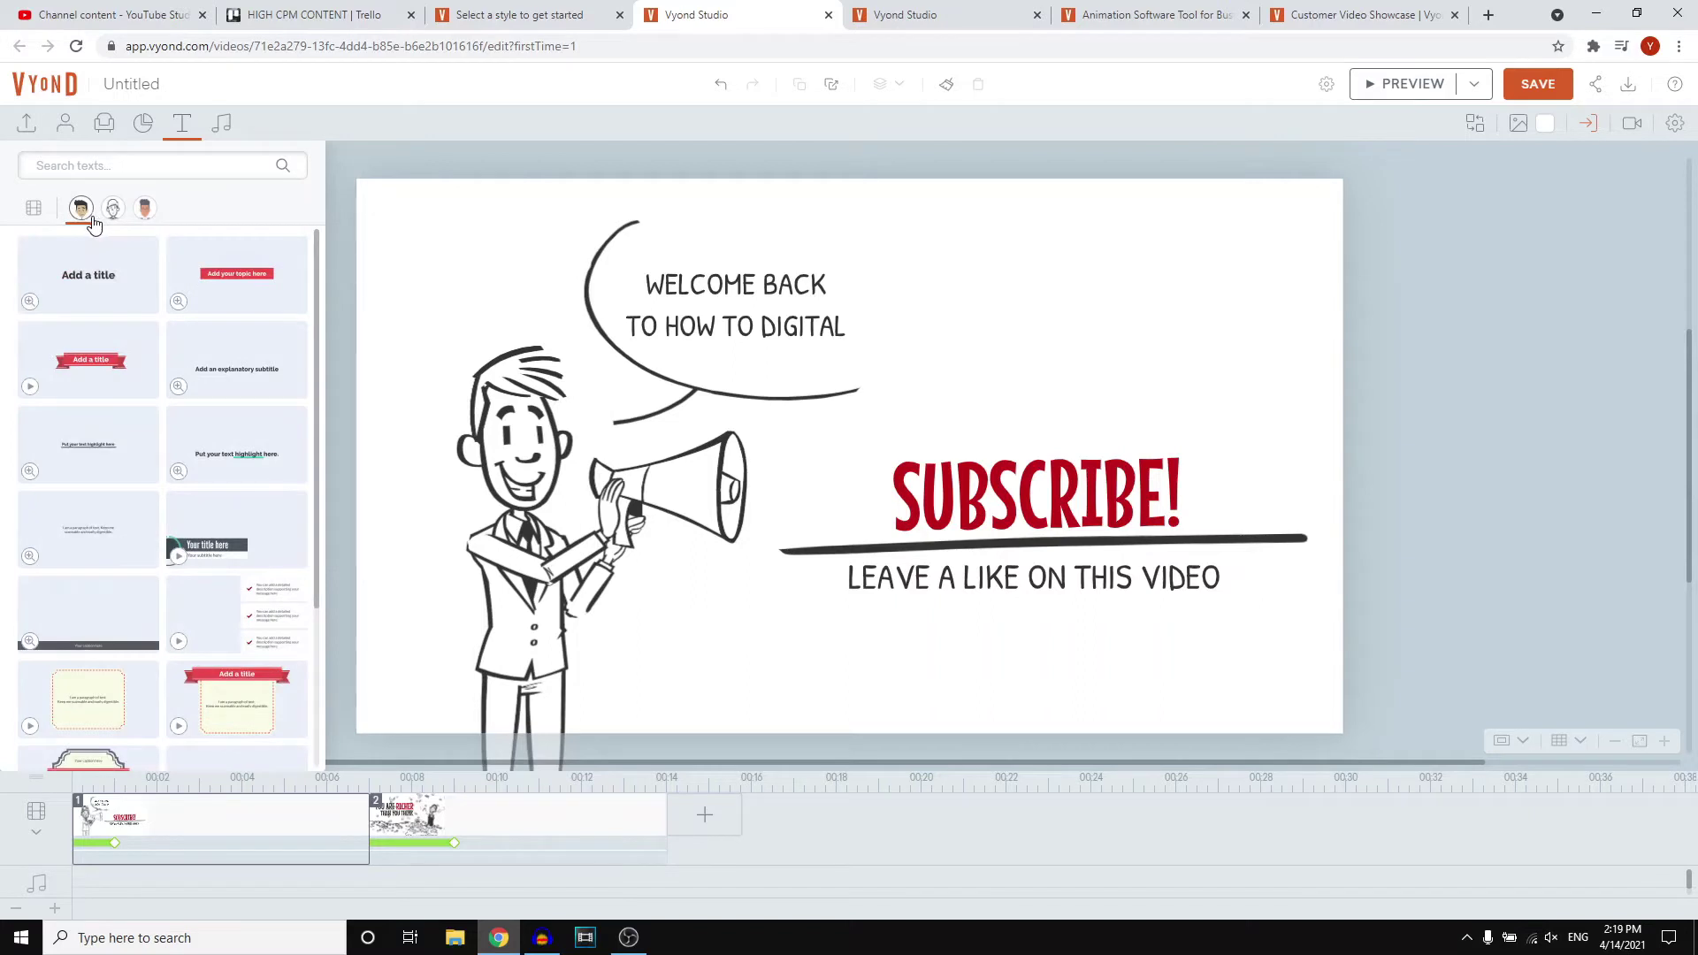
{"action": "scroll", "coordinate": [217, 487], "scroll_direction": "down", "scroll_amount": 5}
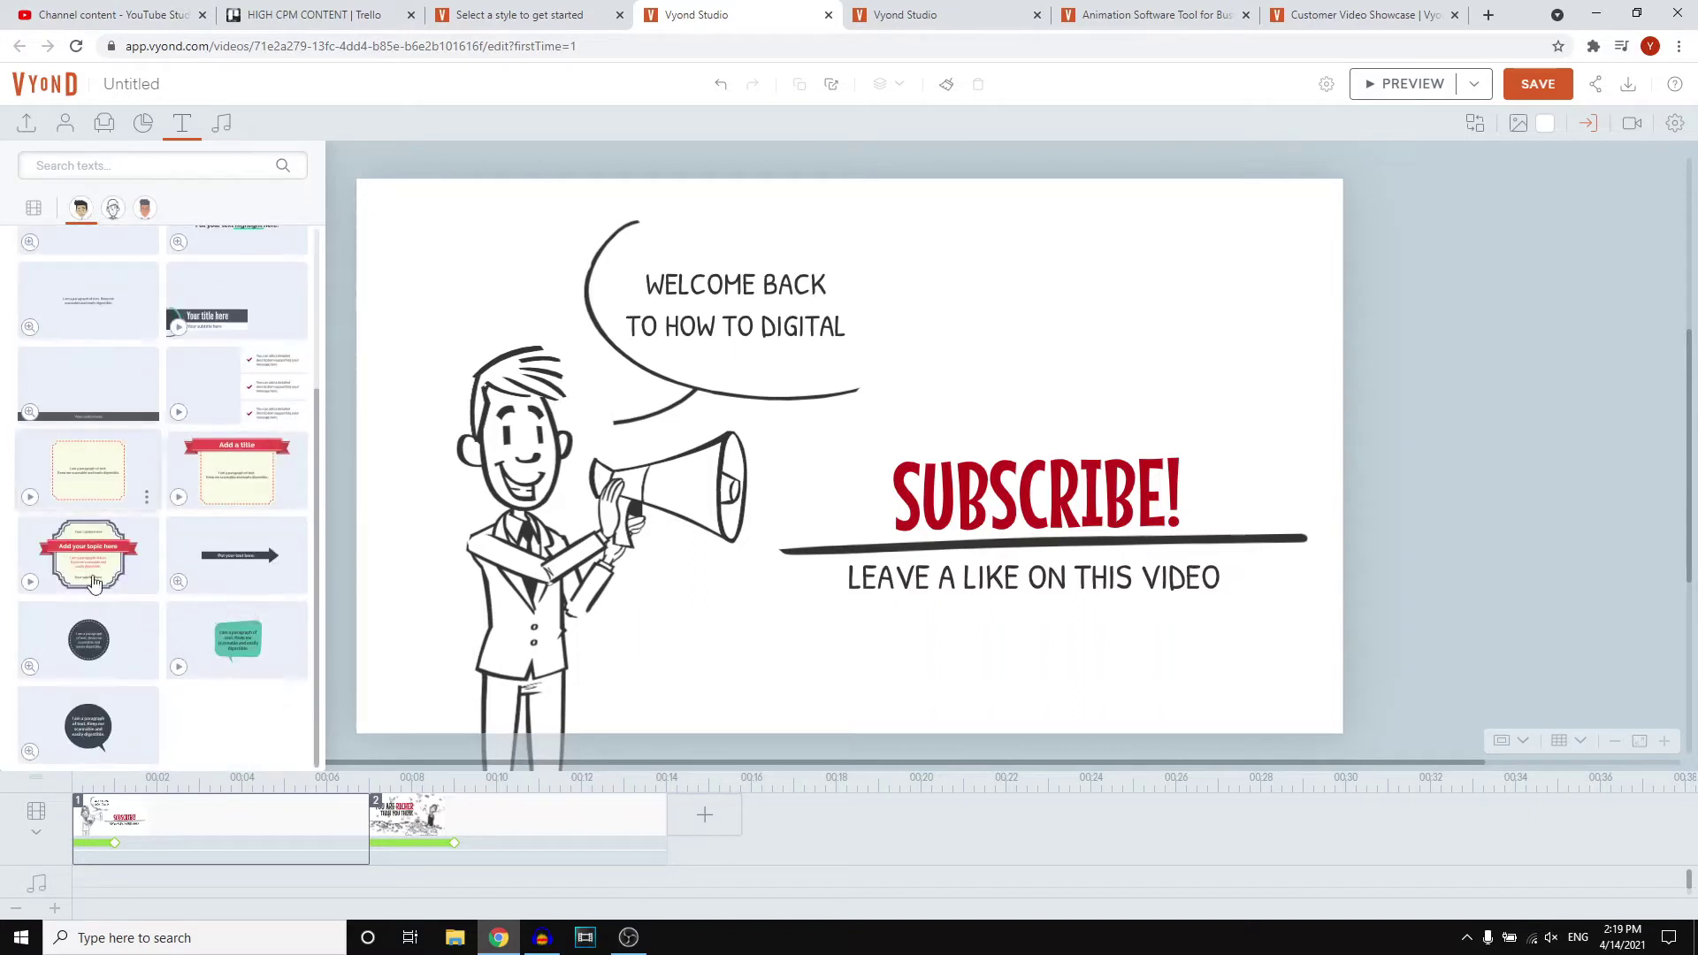
{"action": "scroll", "coordinate": [221, 398], "scroll_direction": "up", "scroll_amount": 3}
{"action": "left_click", "coordinate": [146, 213]}
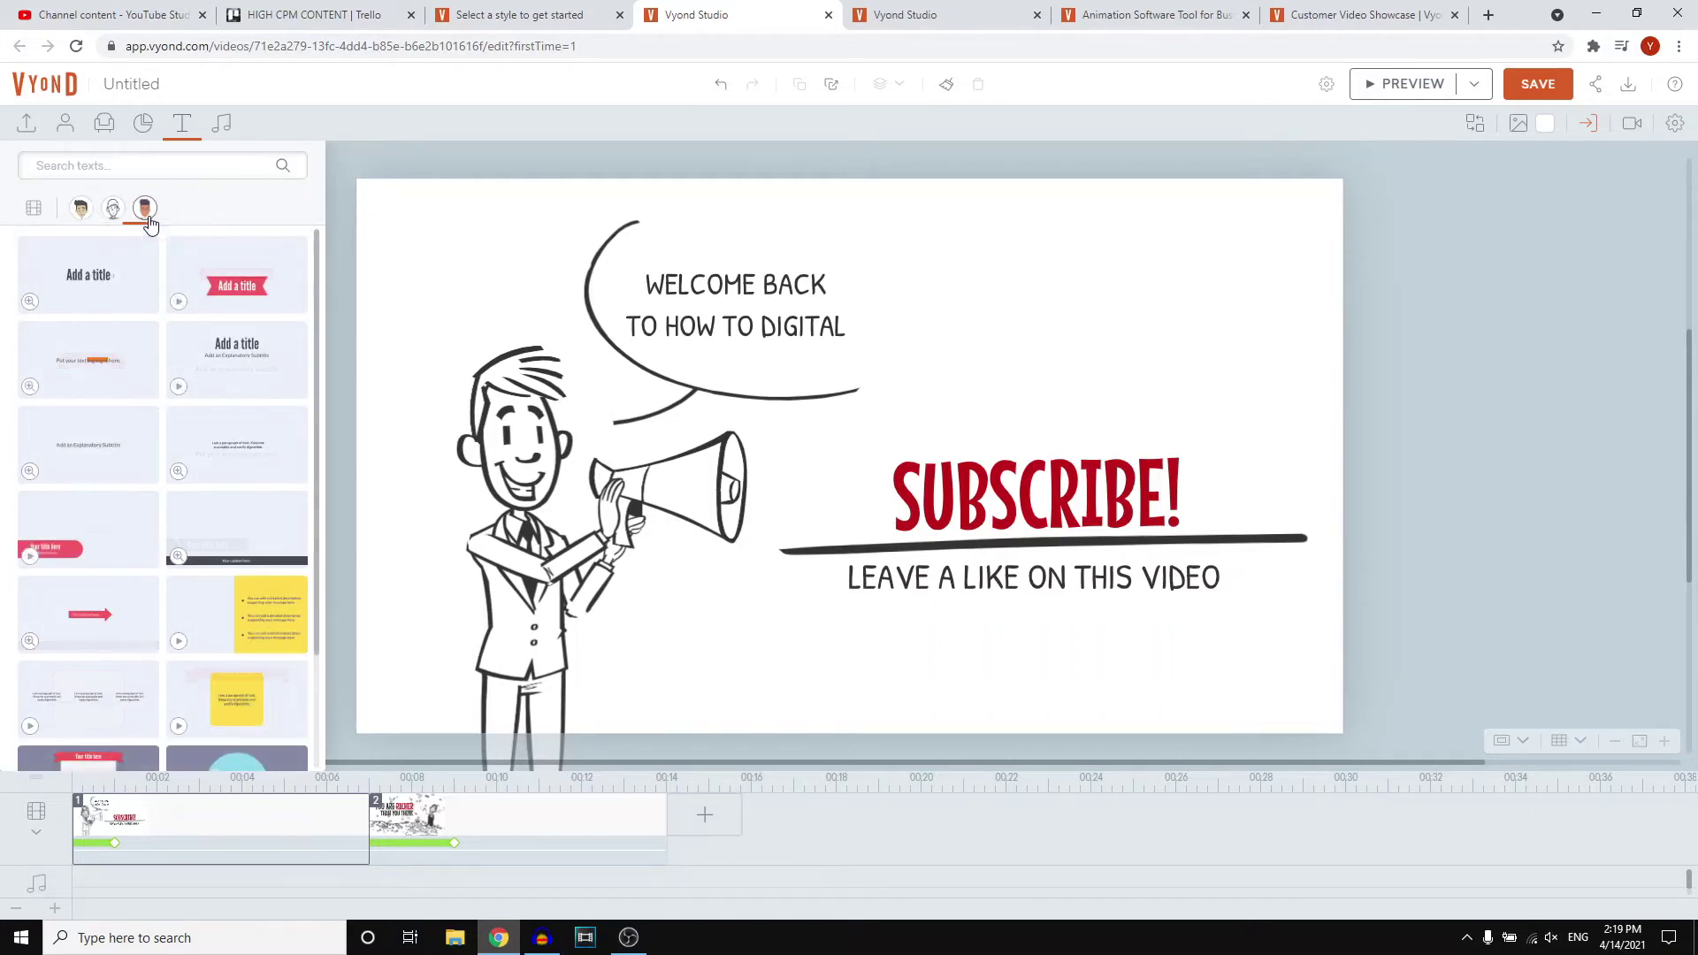
{"action": "scroll", "coordinate": [237, 600], "scroll_direction": "down", "scroll_amount": 5}
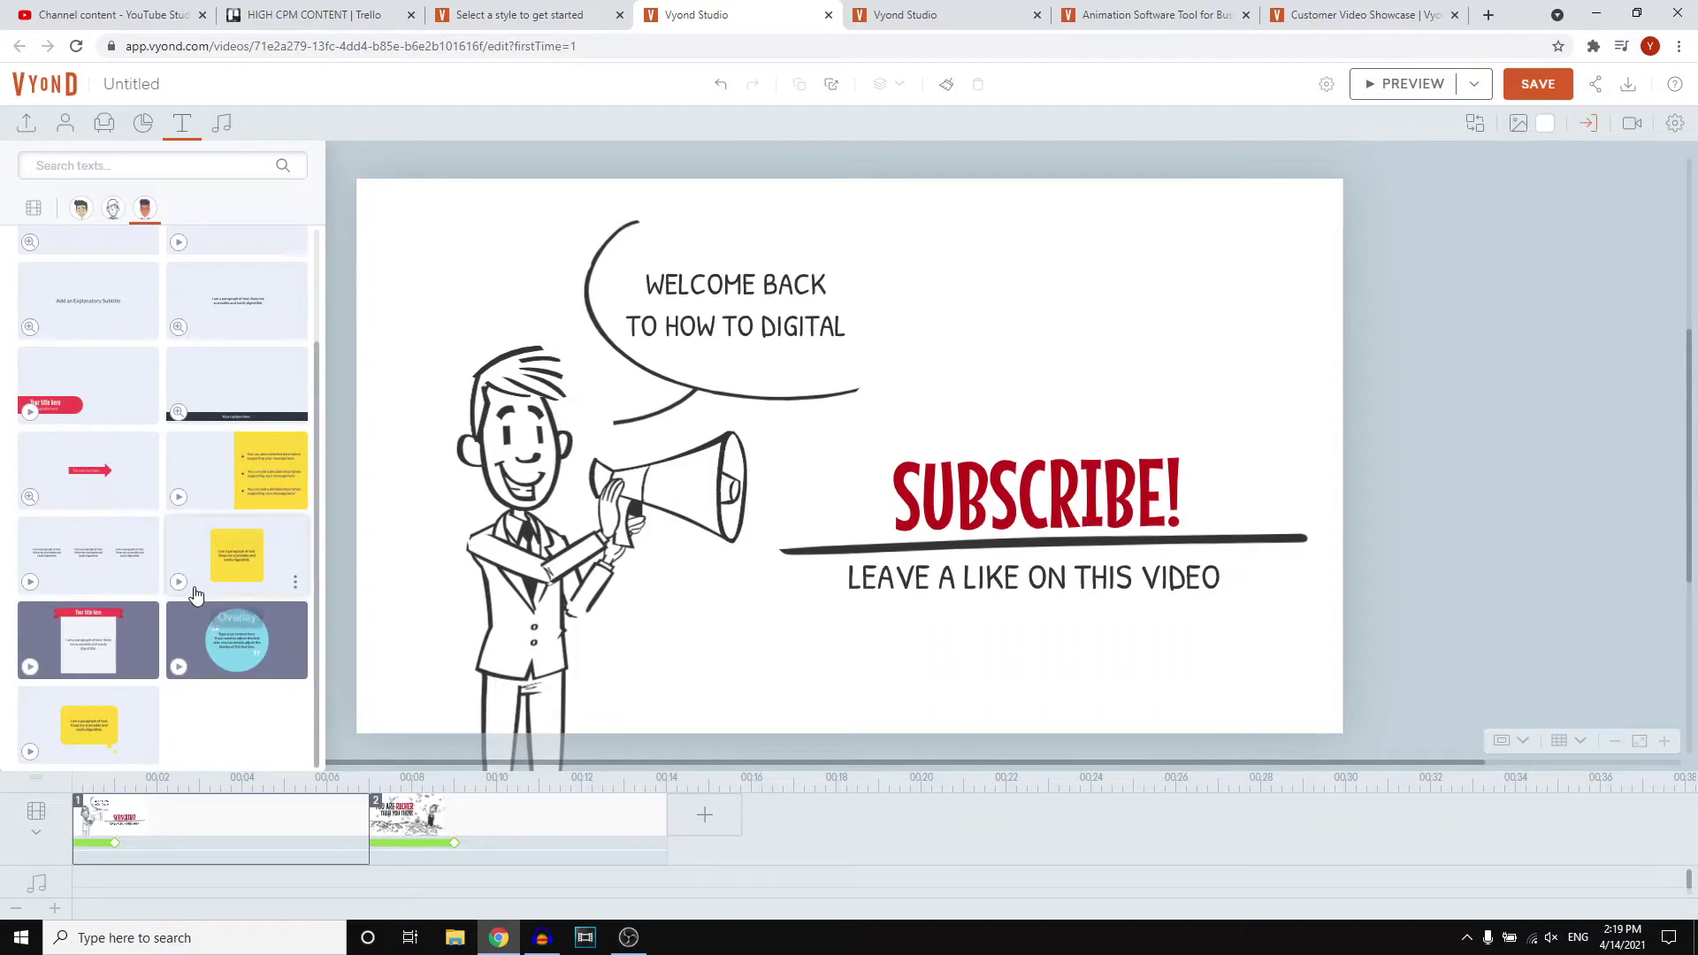
{"action": "scroll", "coordinate": [189, 587], "scroll_direction": "up", "scroll_amount": 5}
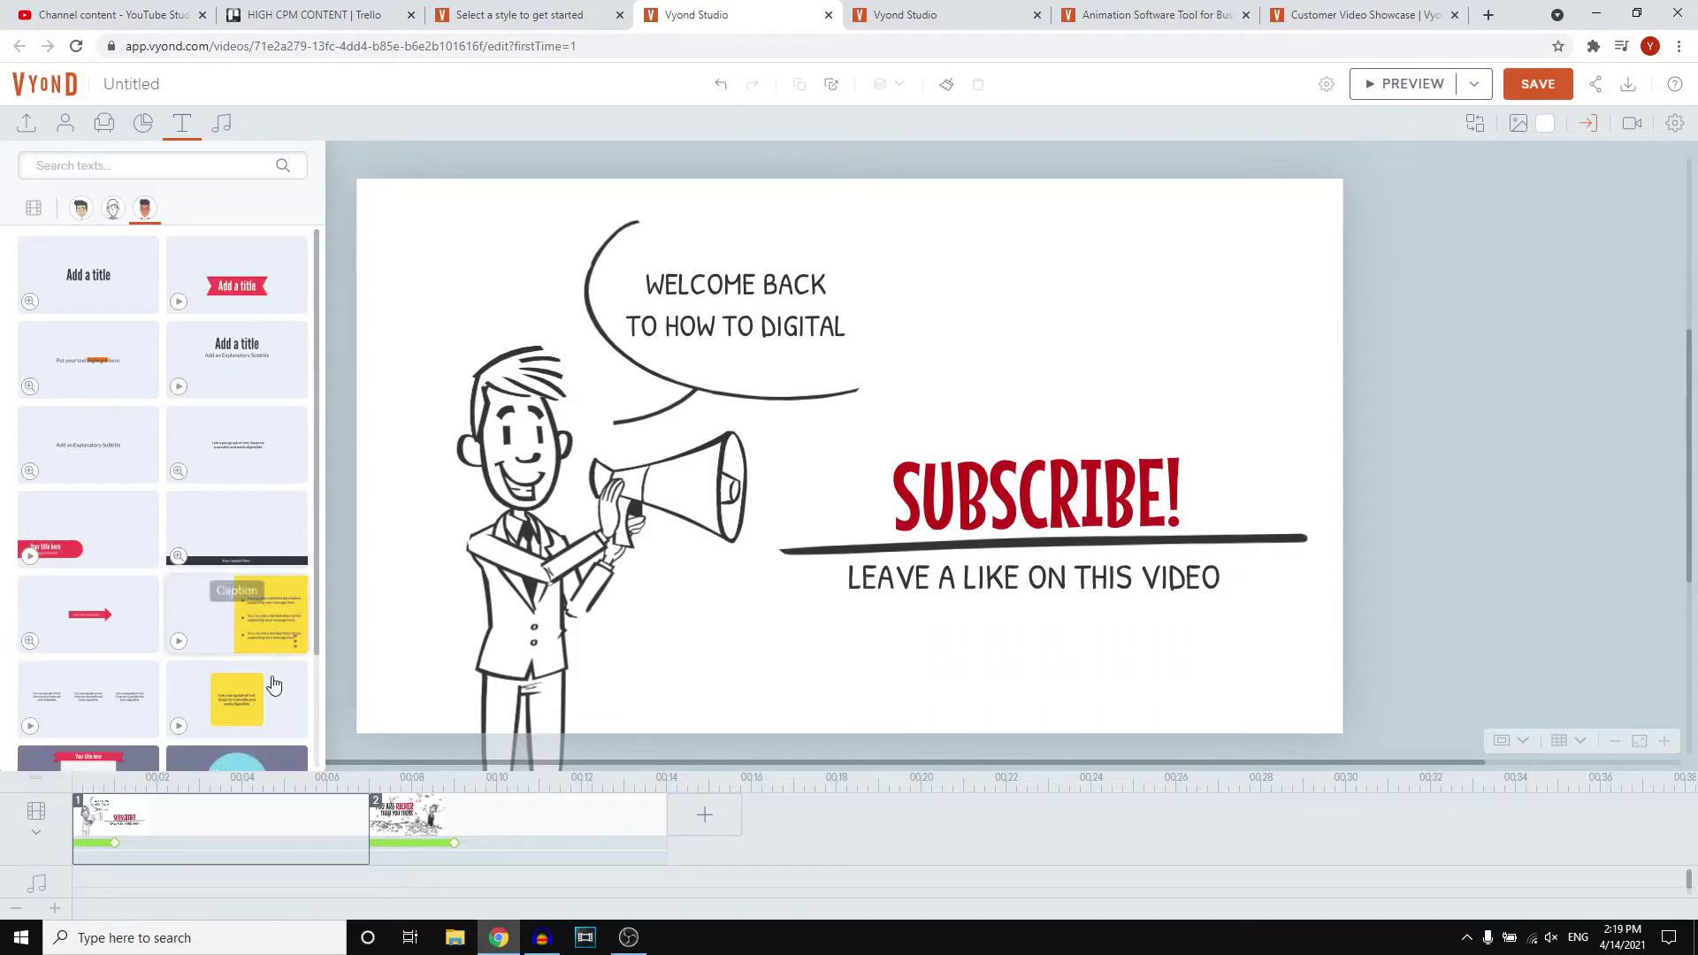
{"action": "left_click", "coordinate": [466, 826]}
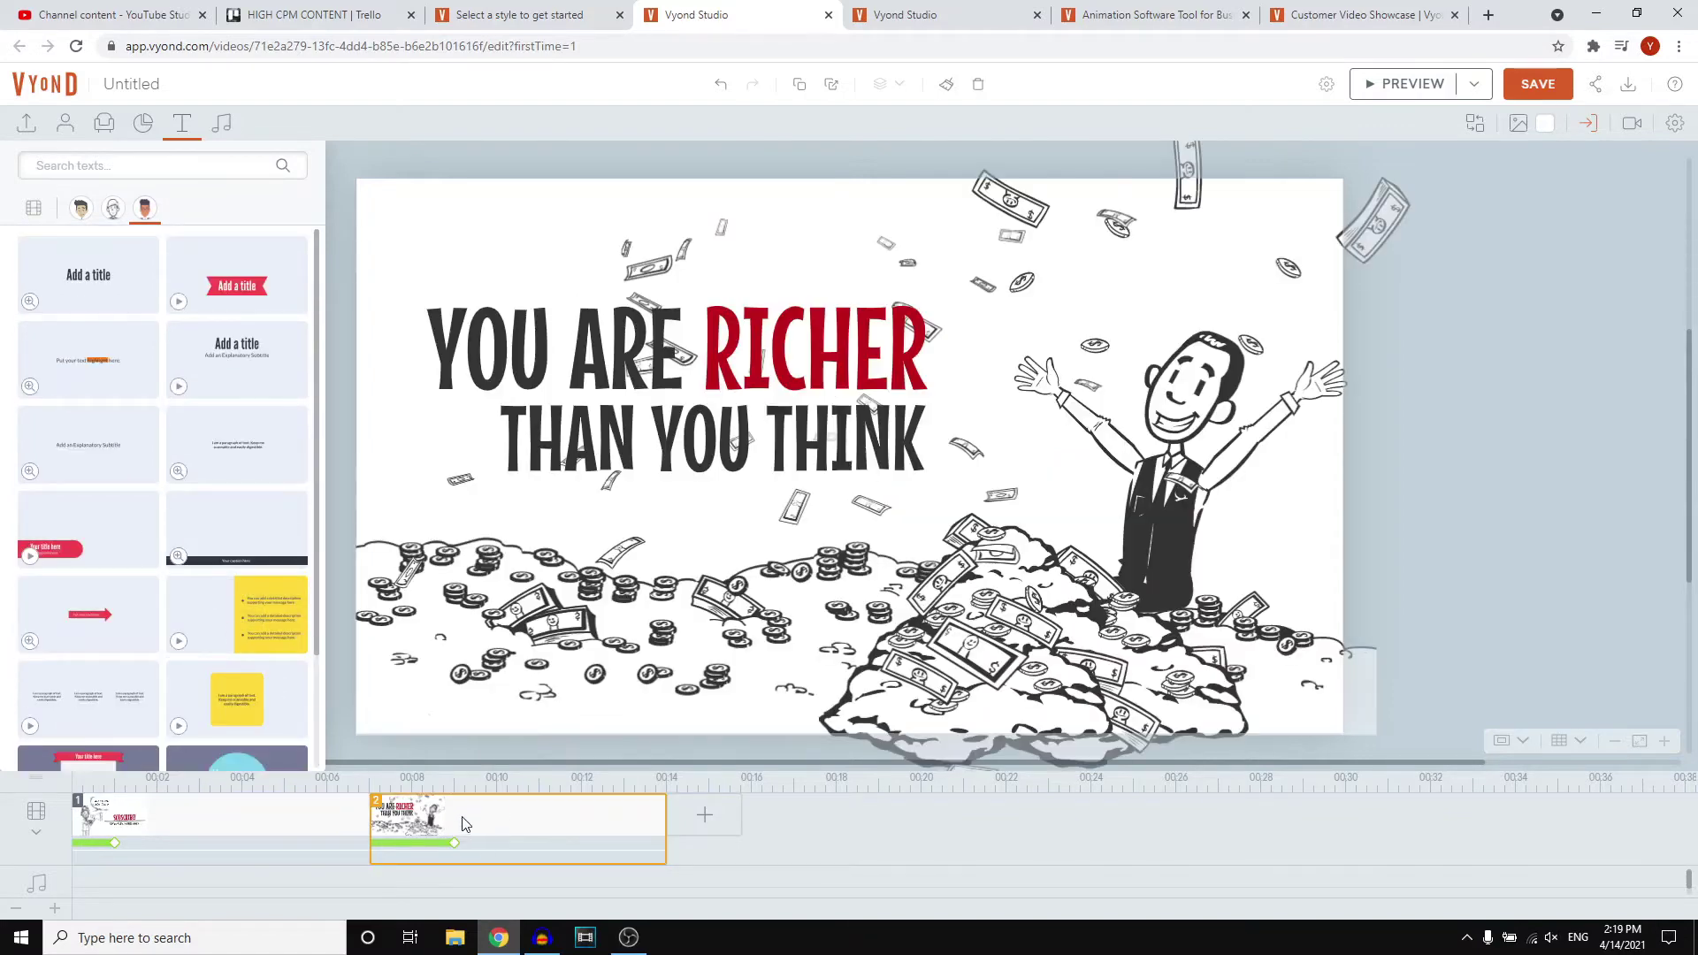
{"action": "left_click", "coordinate": [81, 208]}
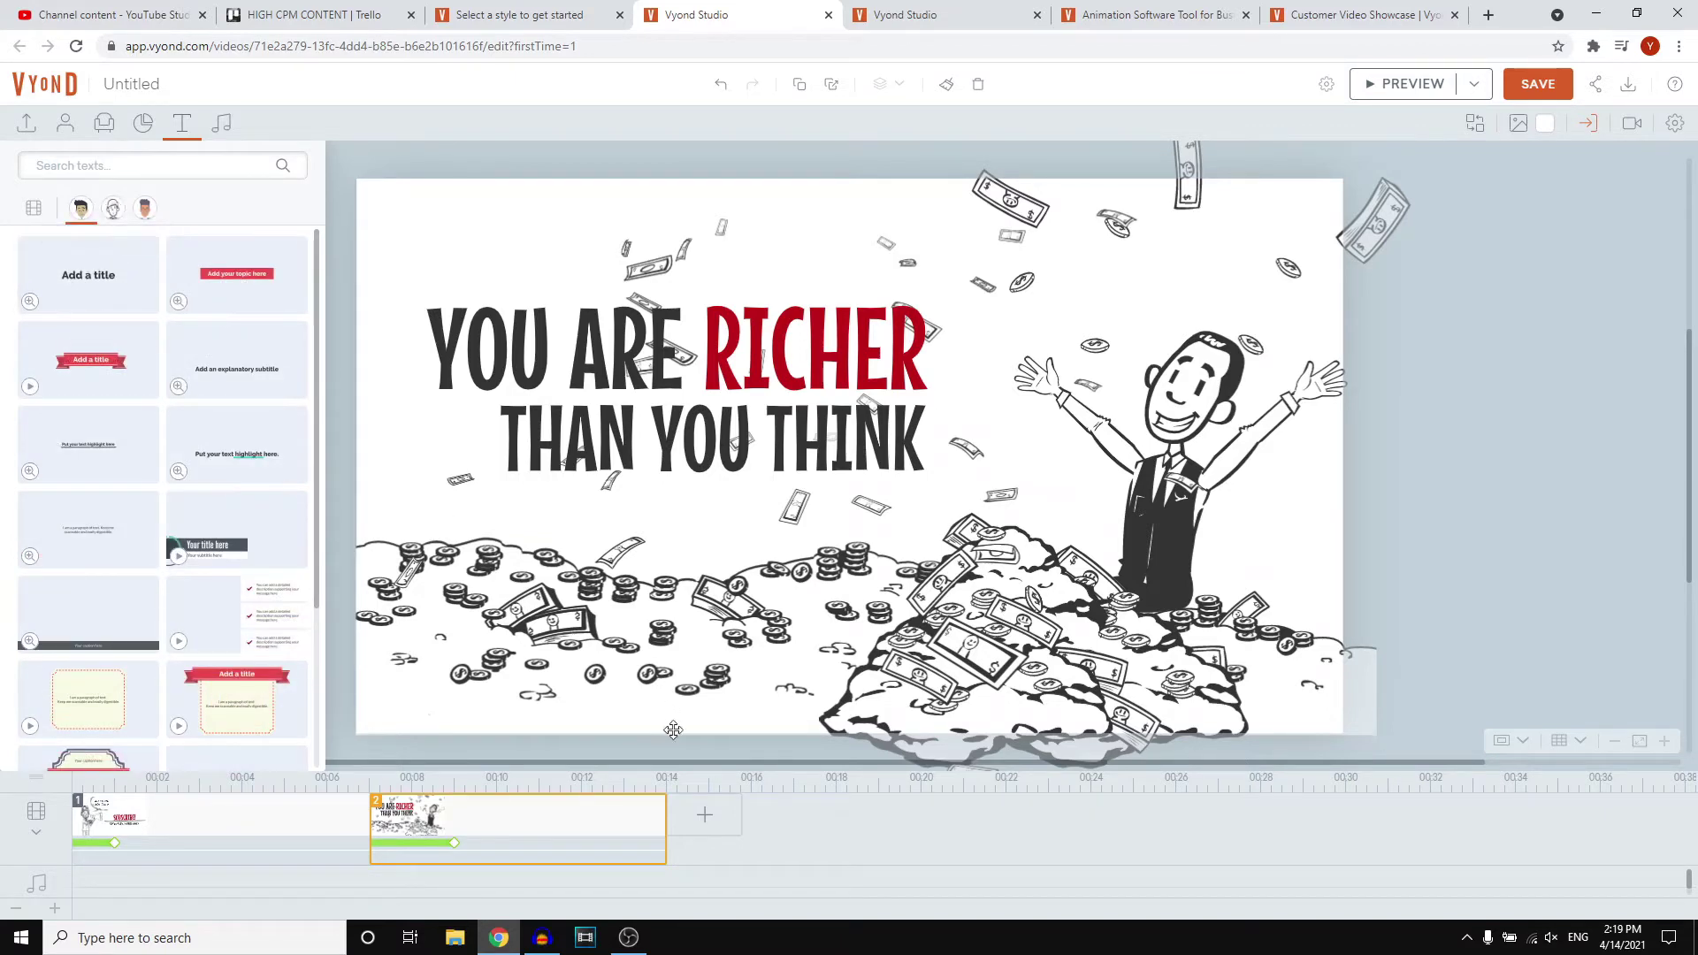
Step: Add a third scene using the "Bank" template from the Finance category of the full-colour style listed before the whiteboard style
{"action": "left_click", "coordinate": [708, 816]}
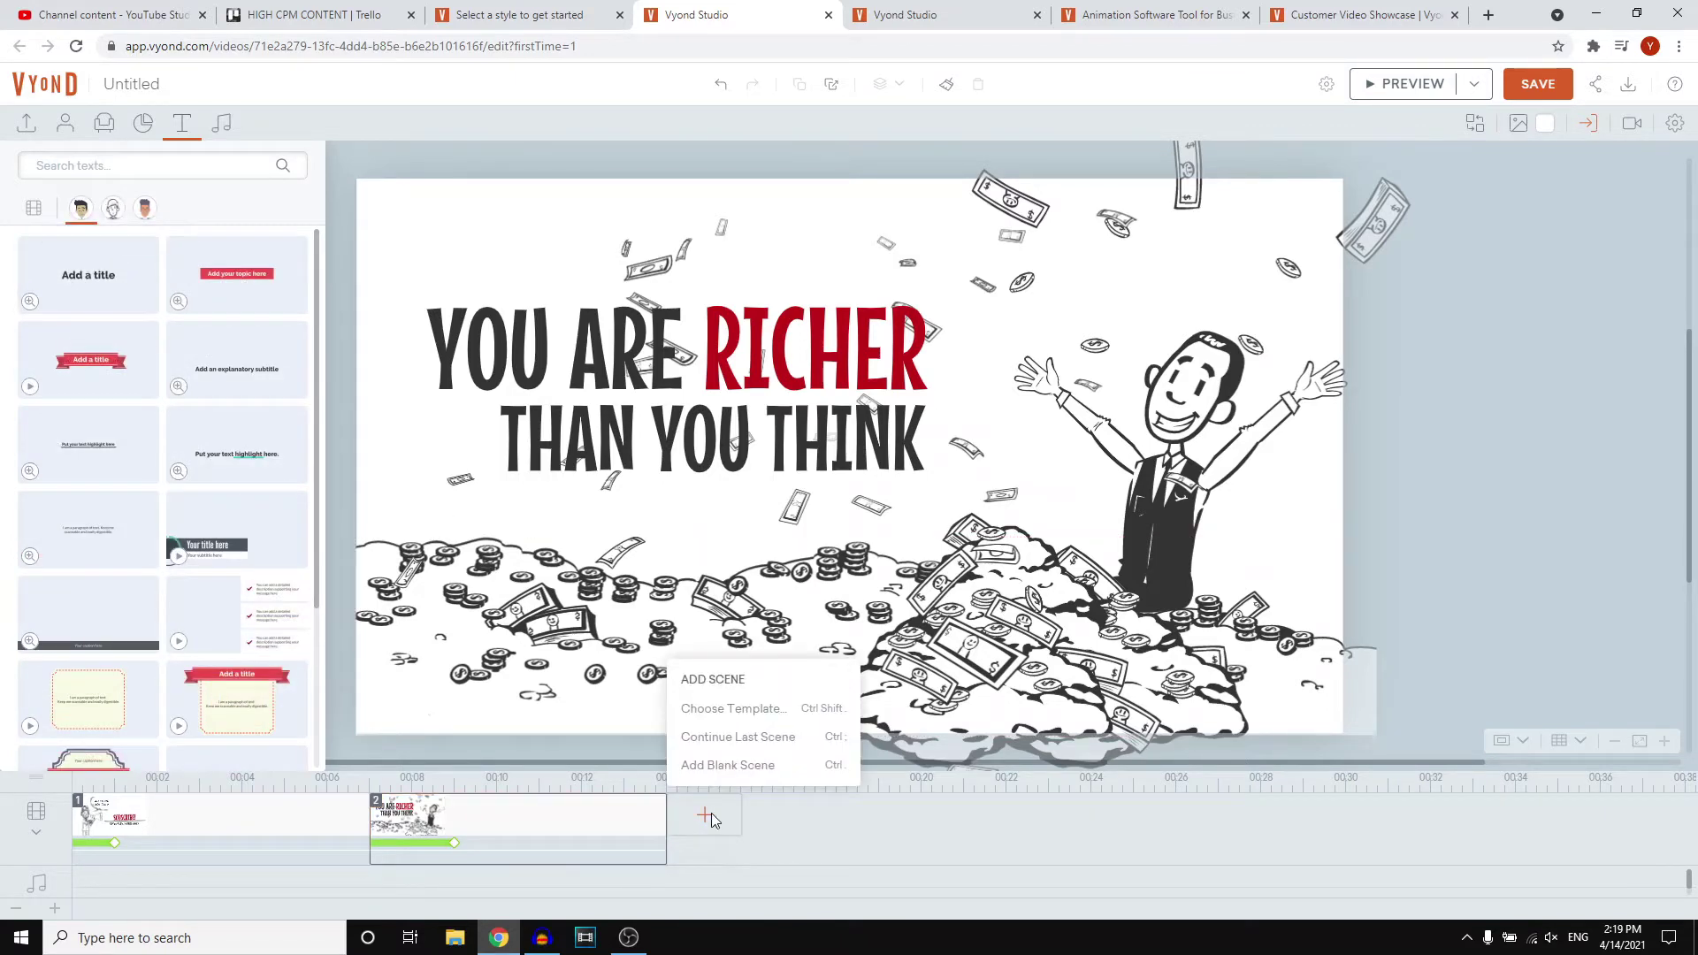
{"action": "left_click", "coordinate": [753, 709]}
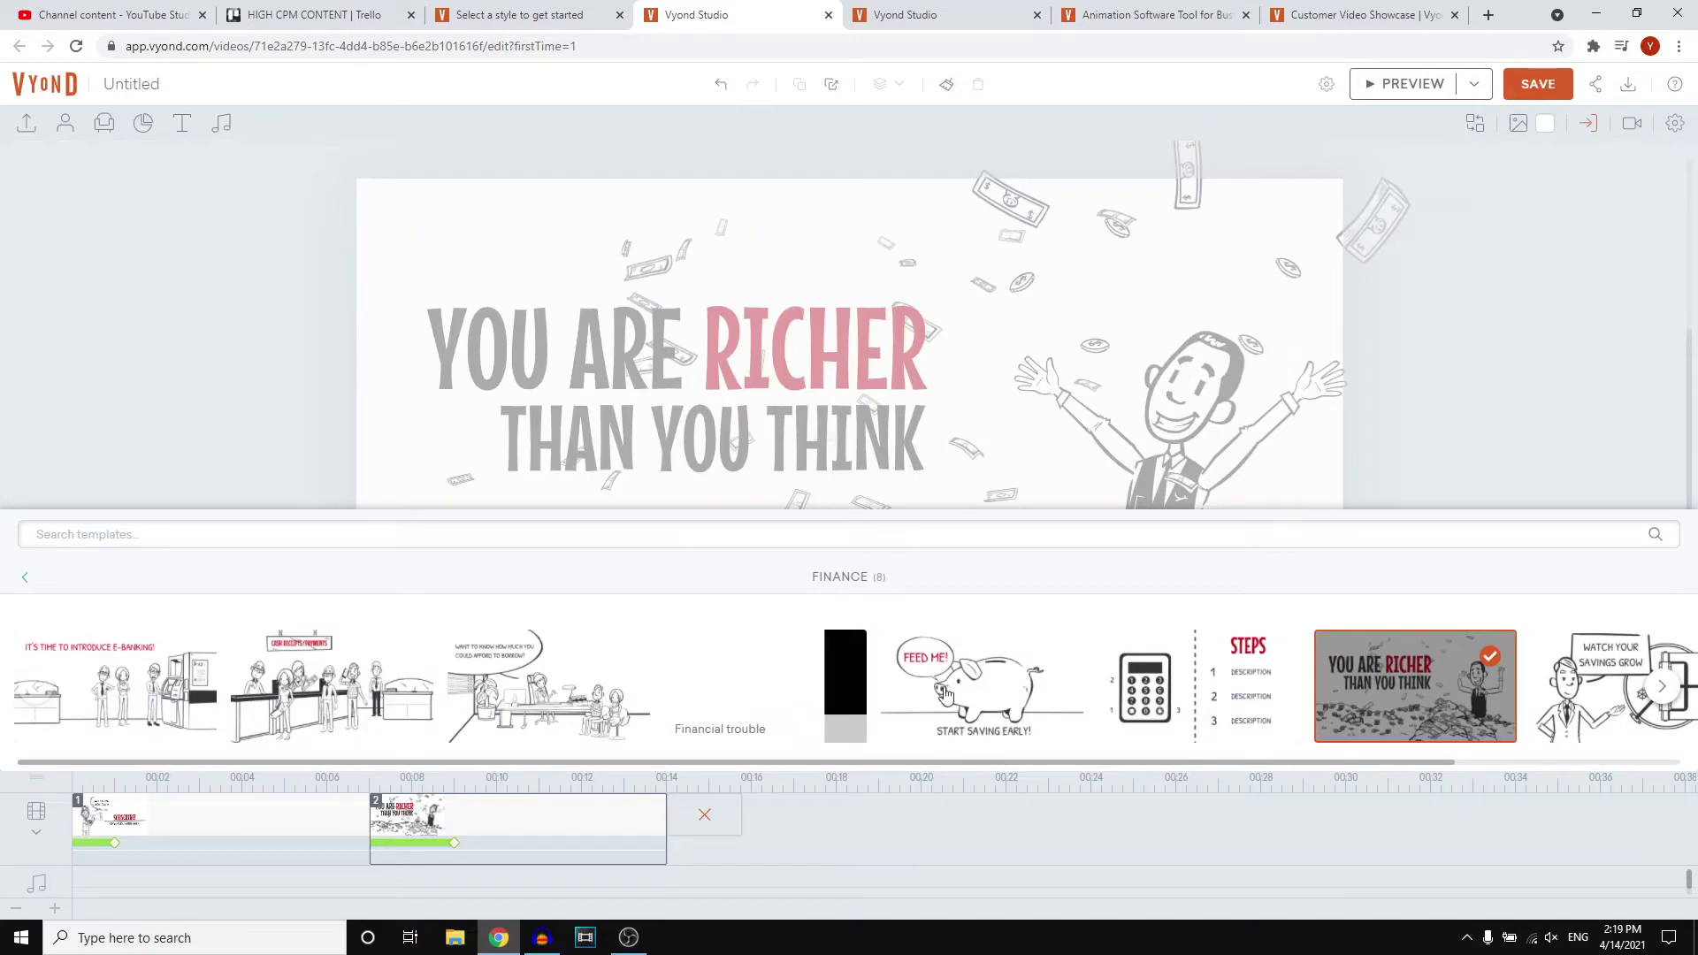
{"action": "left_click", "coordinate": [23, 583]}
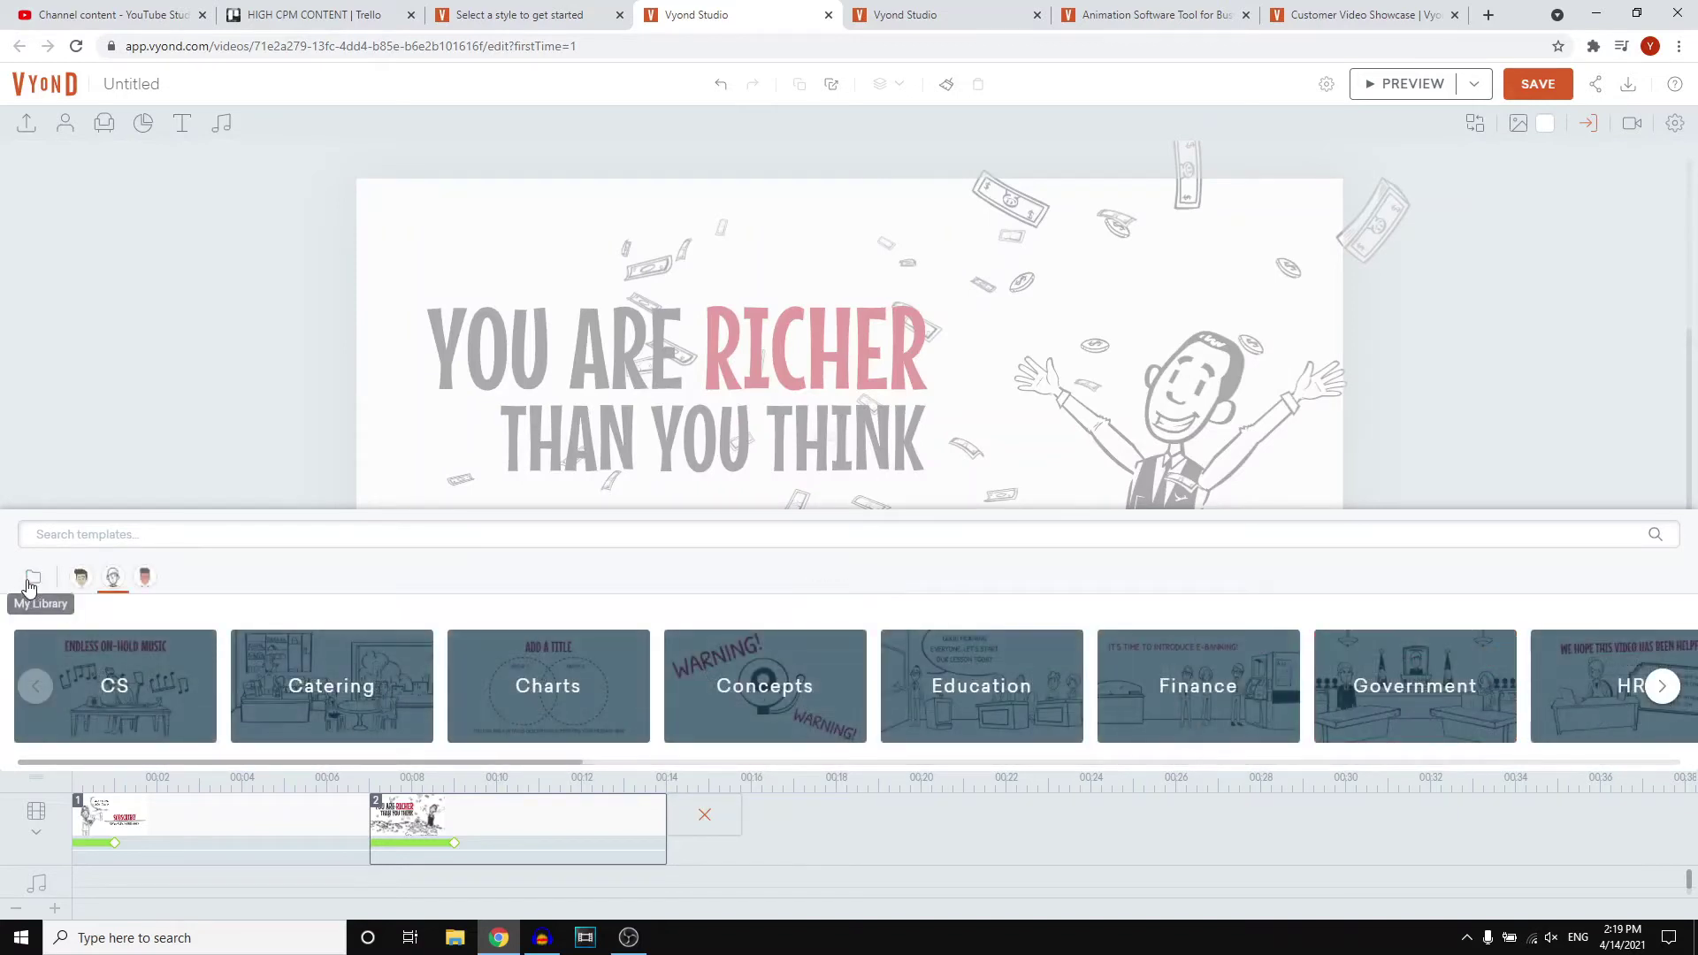
{"action": "left_click", "coordinate": [81, 577]}
{"action": "left_click", "coordinate": [80, 577]}
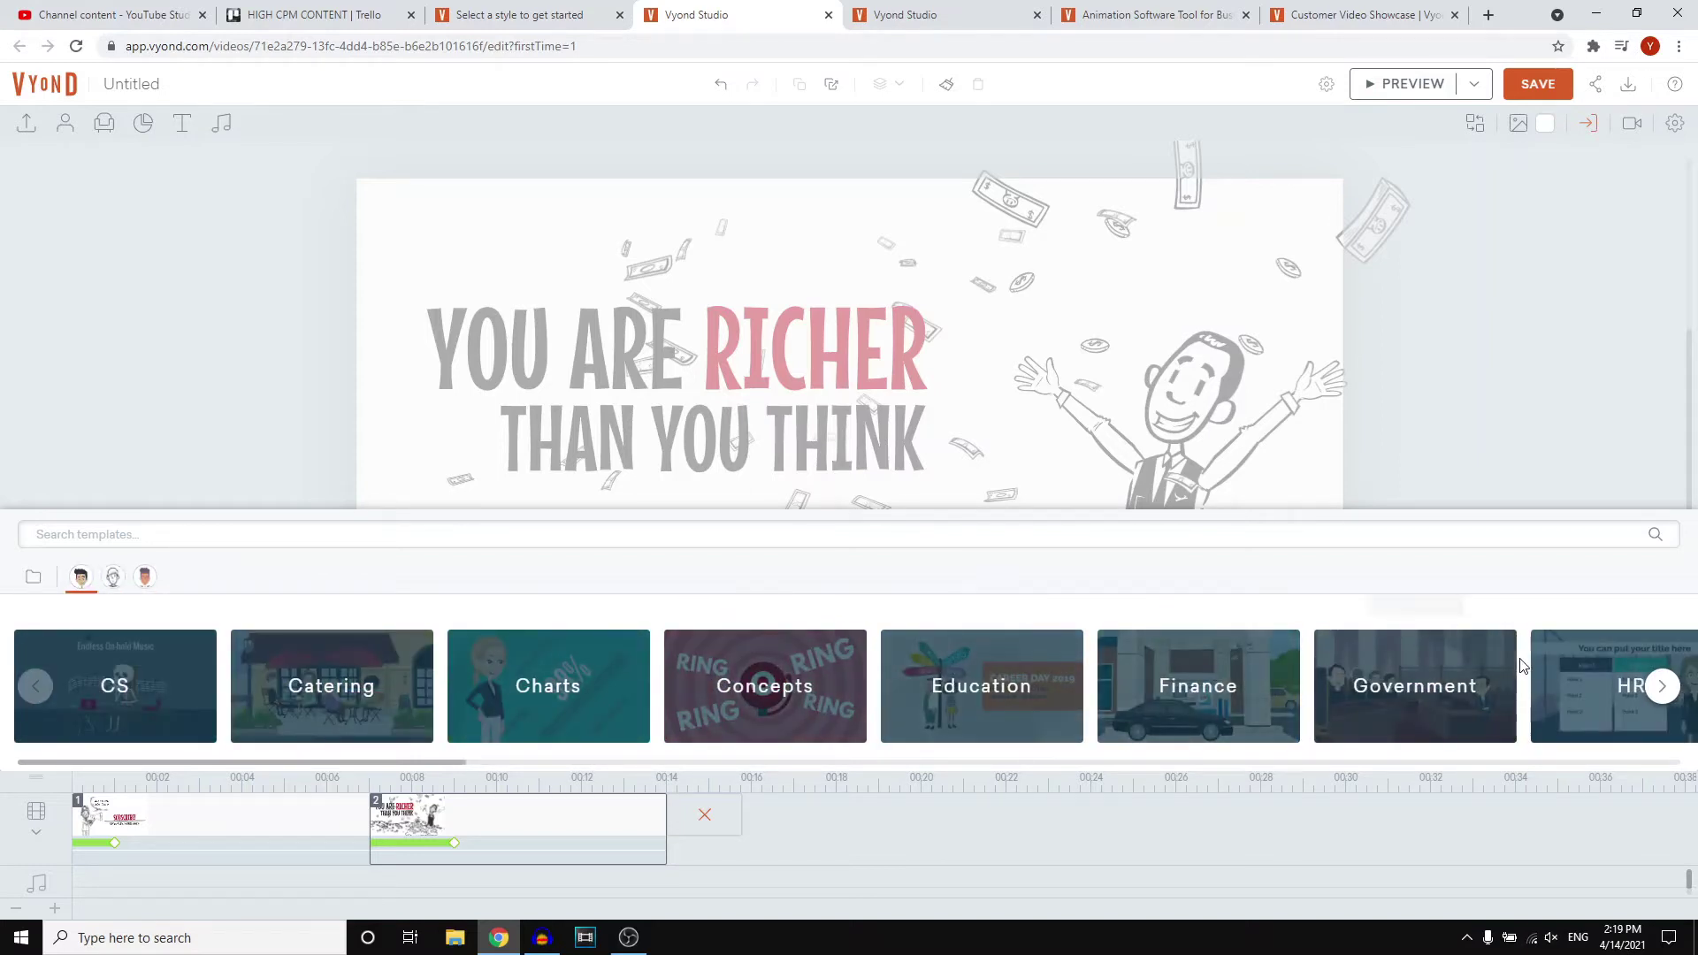
{"action": "left_click", "coordinate": [1229, 672]}
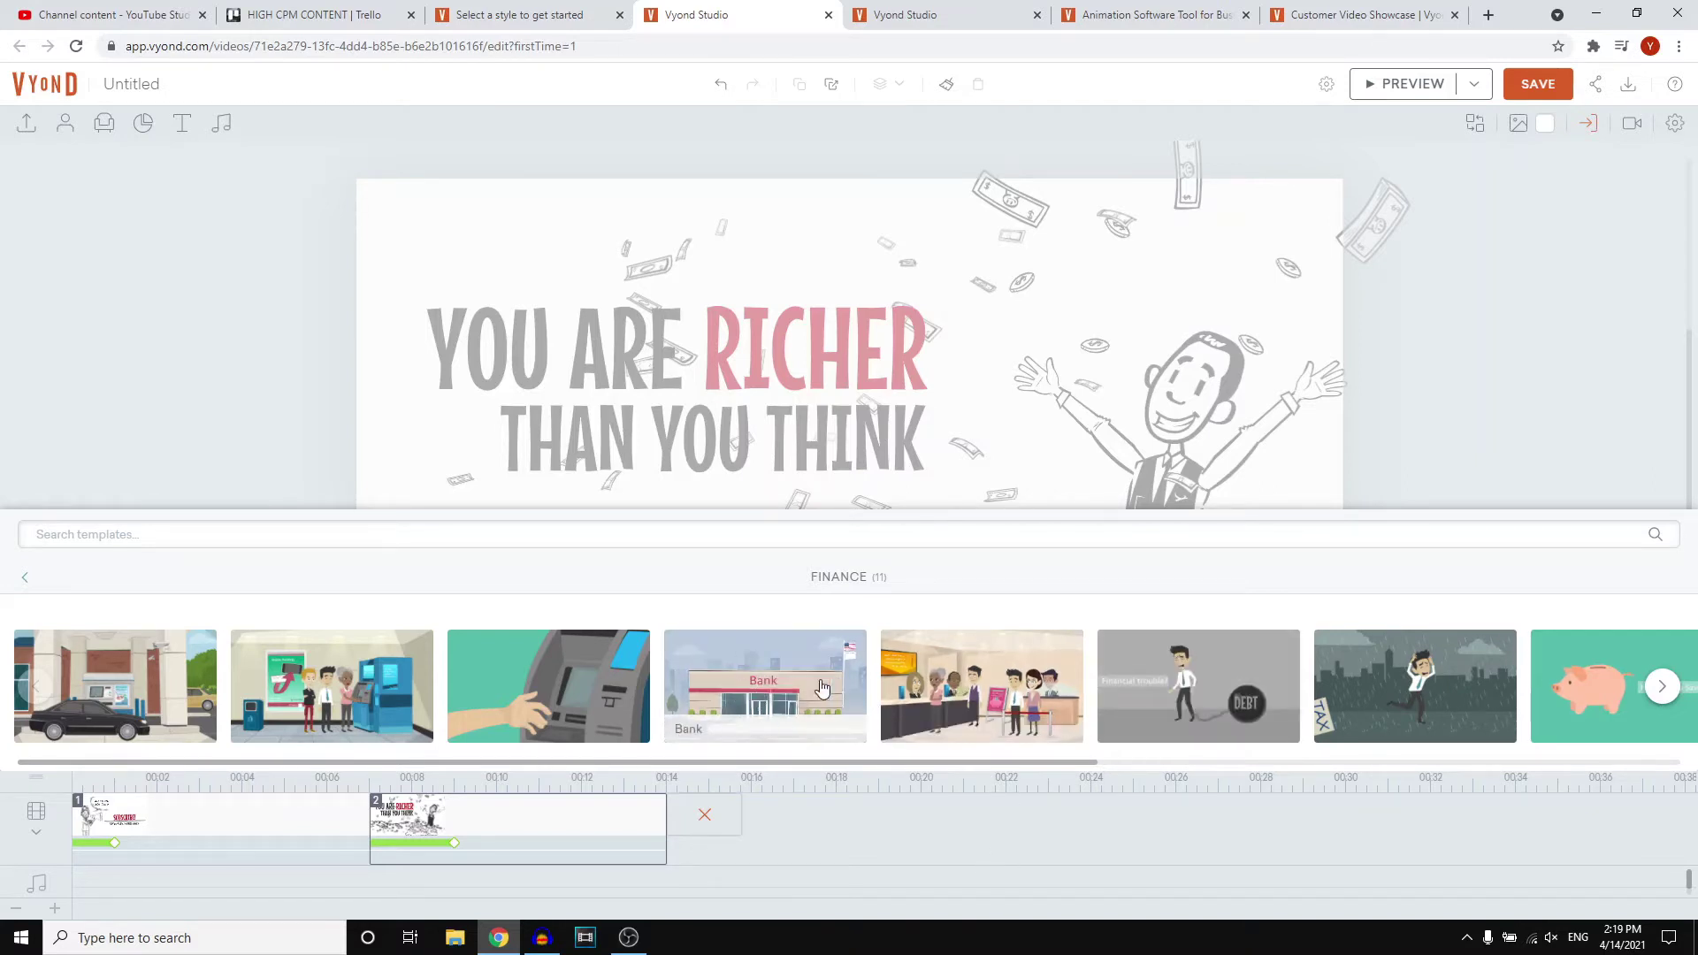
{"action": "left_click", "coordinate": [743, 668]}
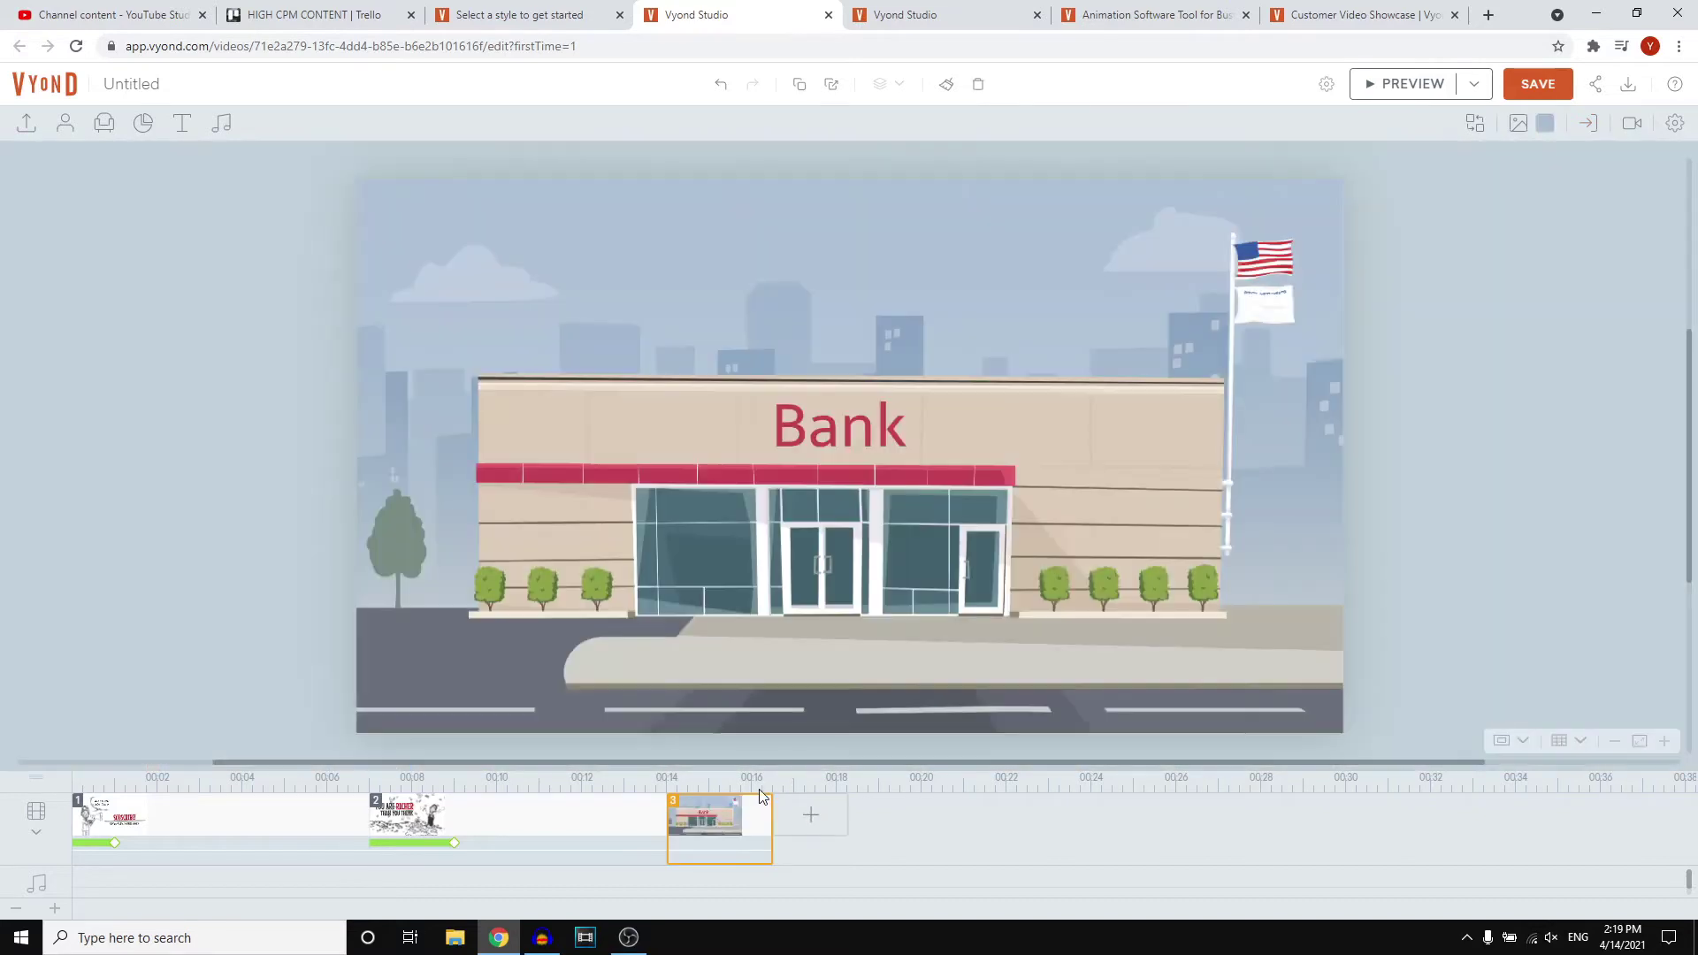
Step: Enlarge the bank building in the third scene and shift it up and to the left over the street
{"action": "left_click", "coordinate": [805, 473]}
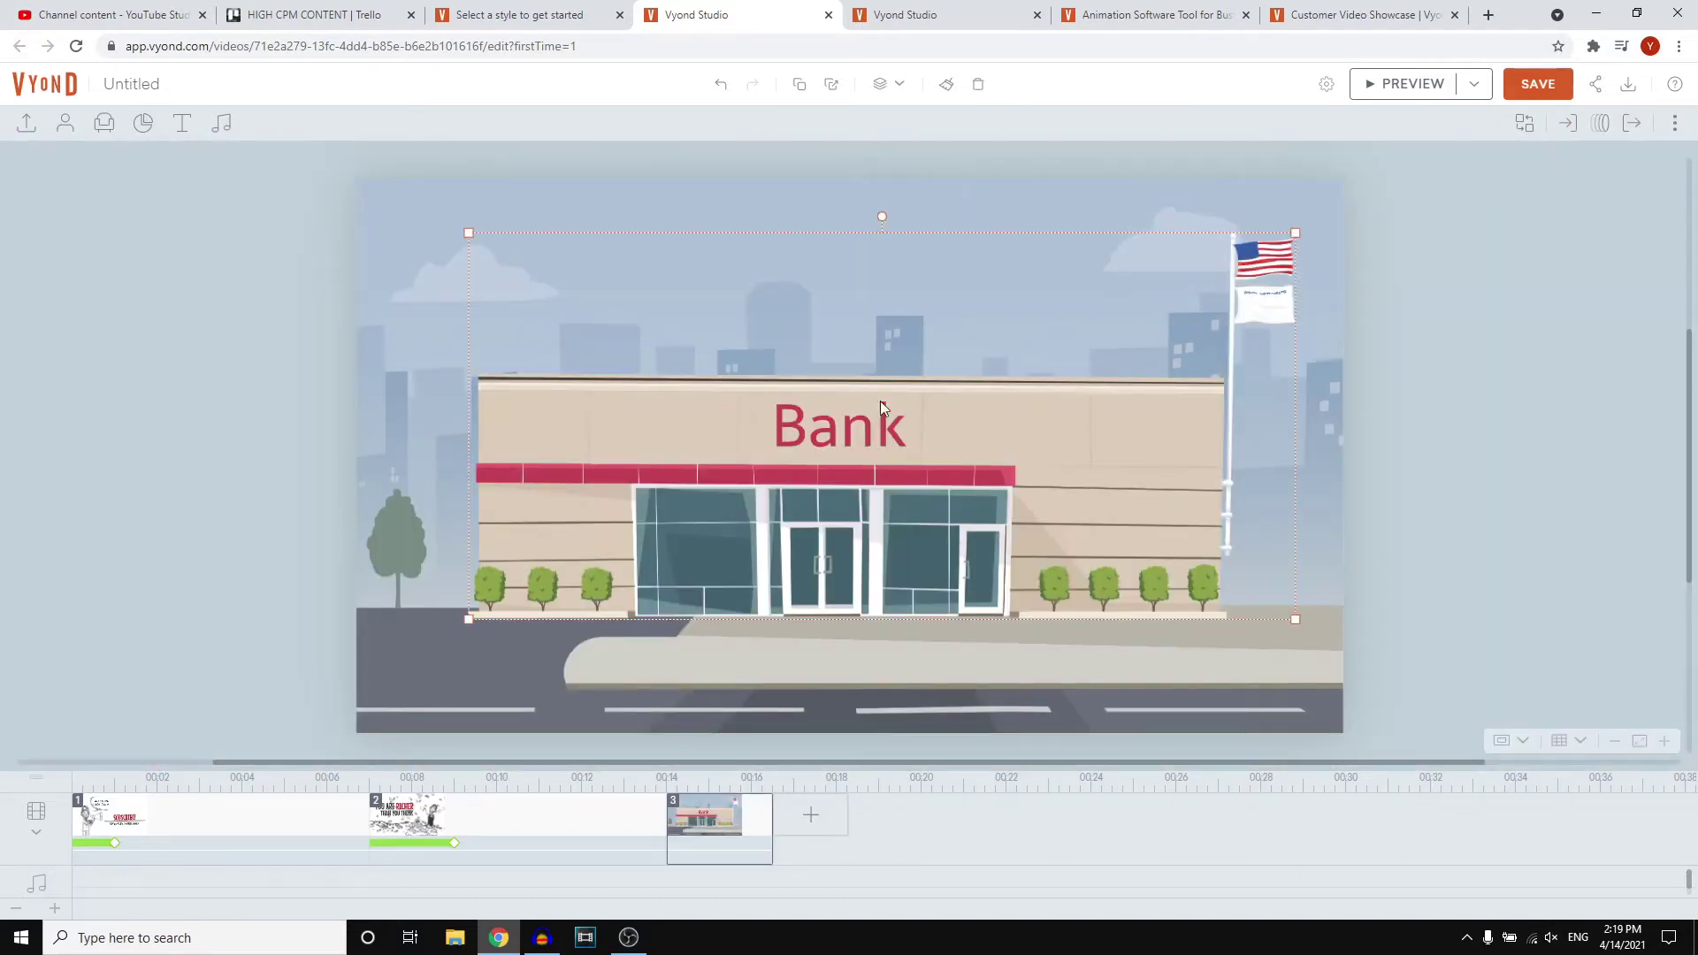
{"action": "left_click", "coordinate": [749, 391]}
{"action": "left_click", "coordinate": [735, 334]}
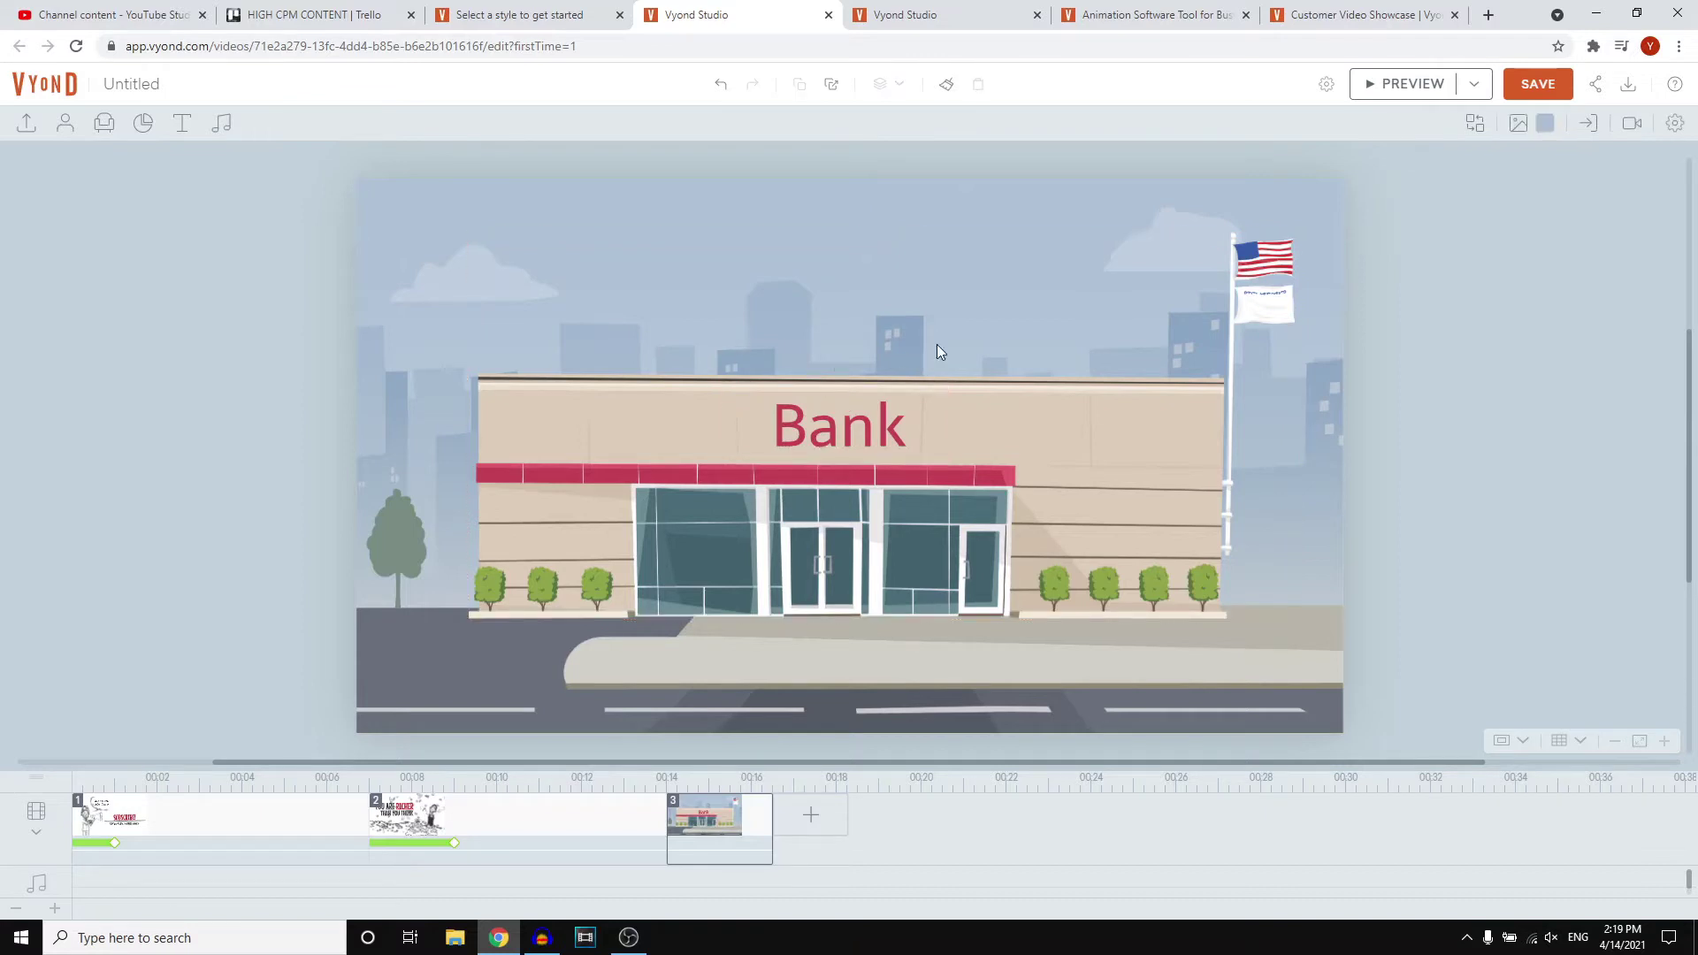
{"action": "left_click", "coordinate": [1024, 528]}
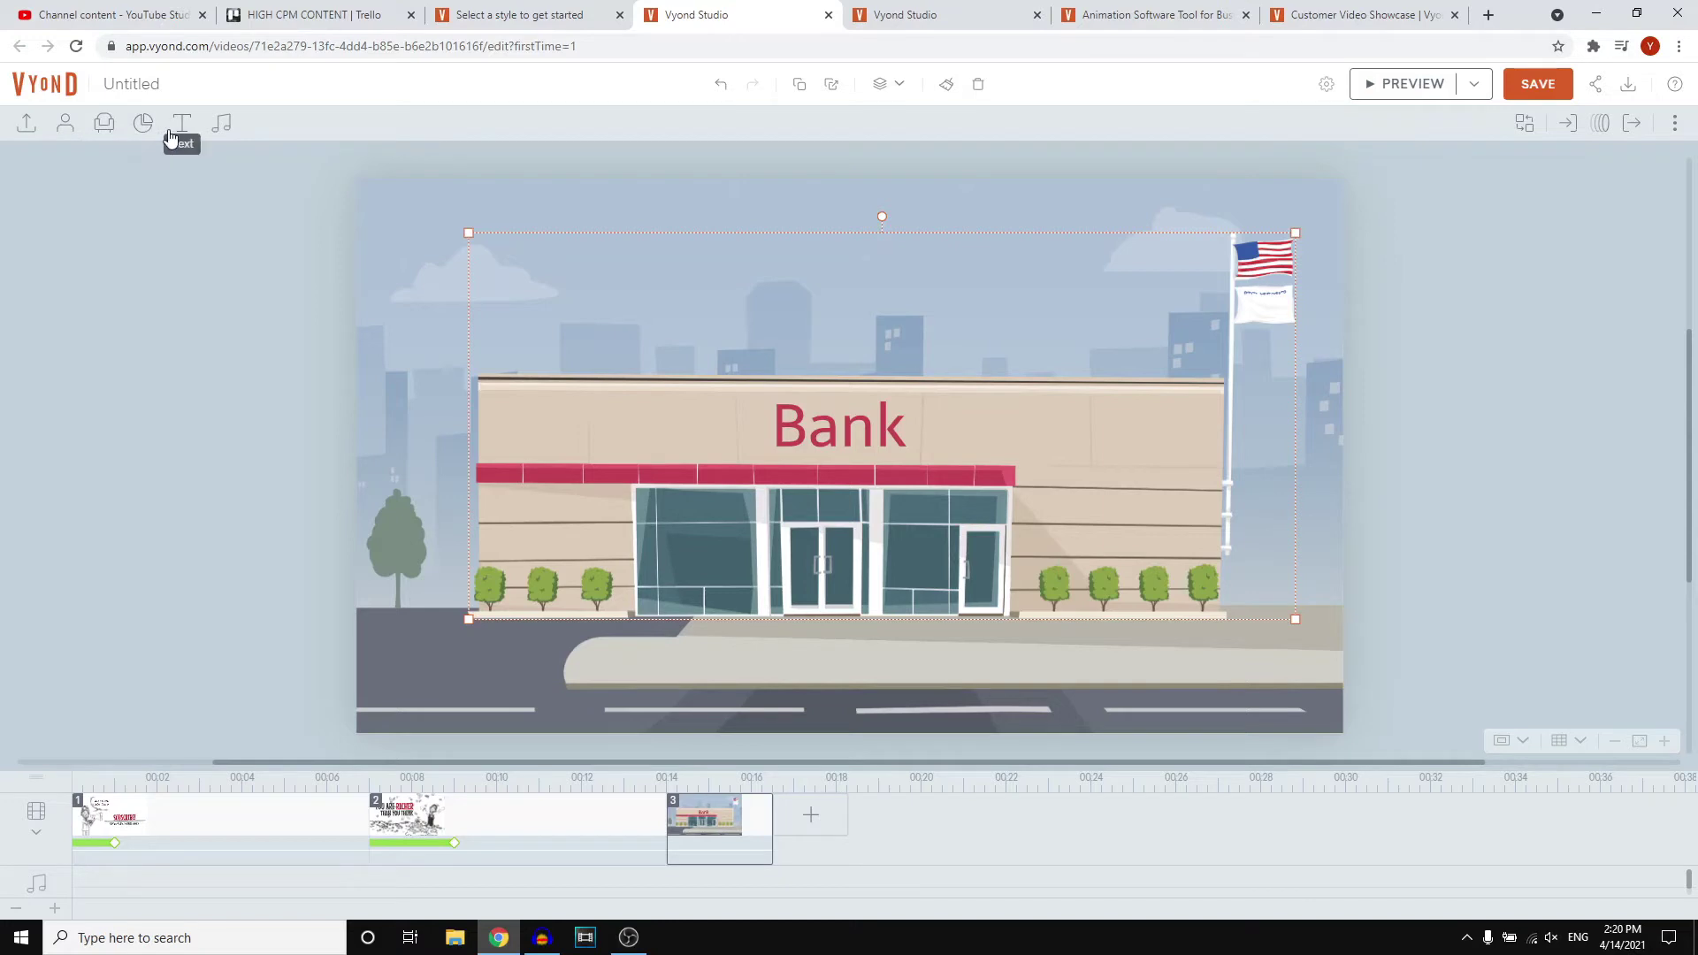
{"action": "left_click", "coordinate": [143, 123]}
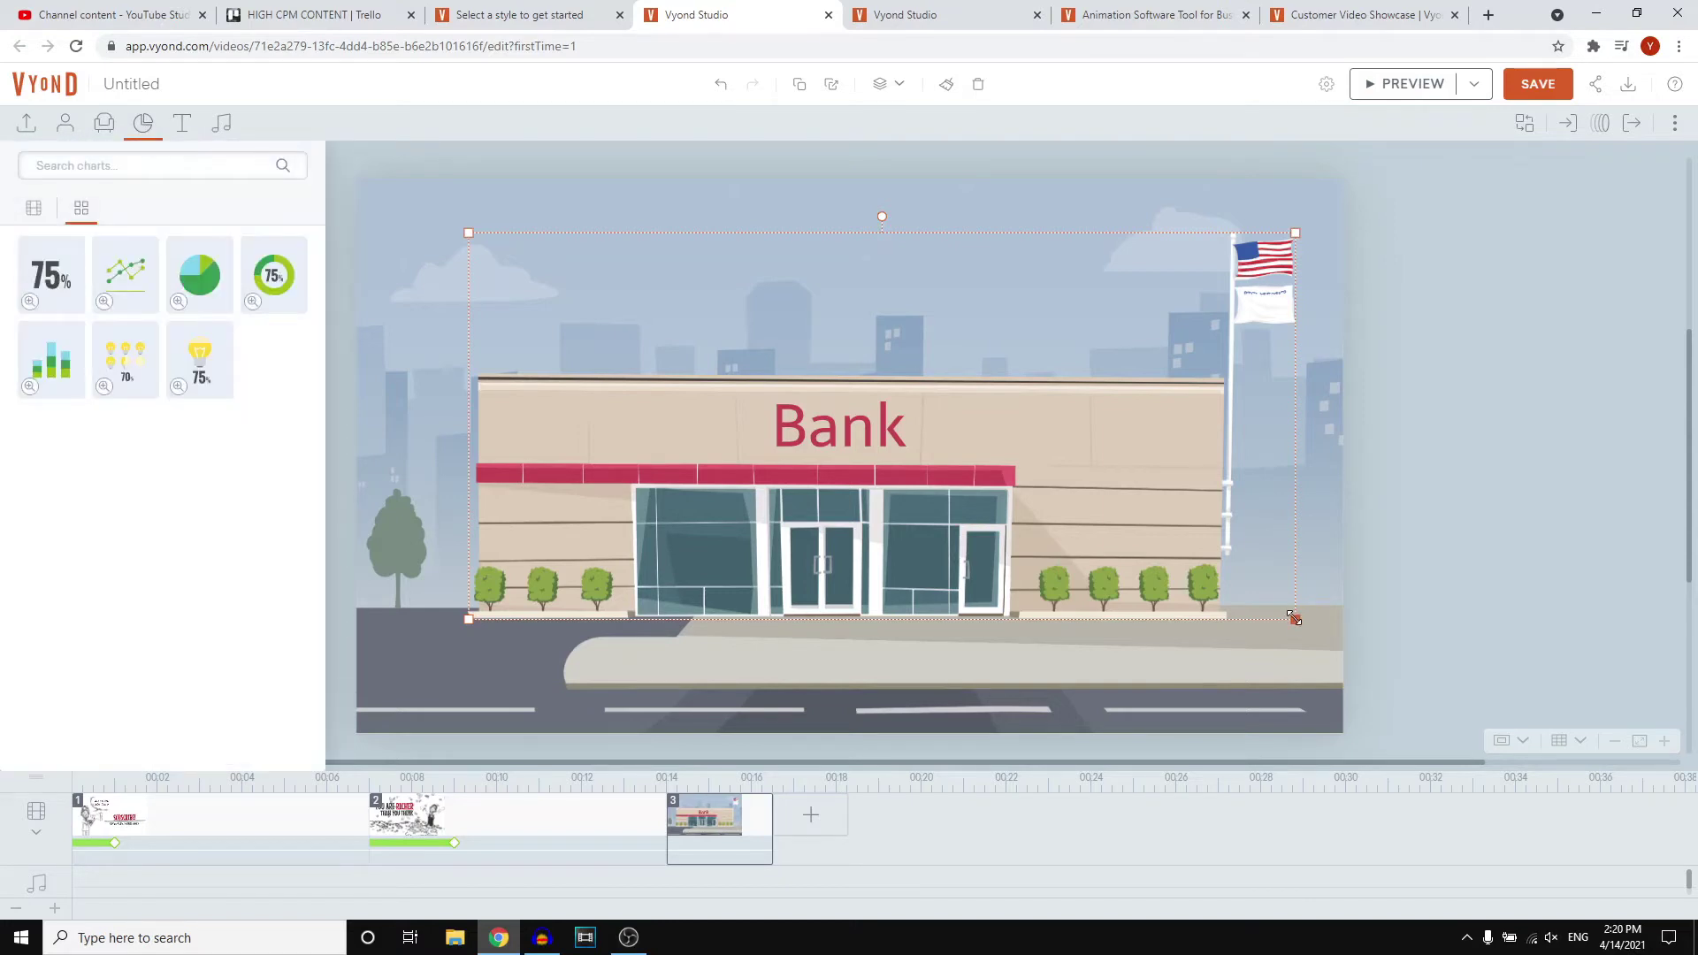
{"action": "left_click_drag", "start_coordinate": [1295, 618], "coordinate": [1406, 670]}
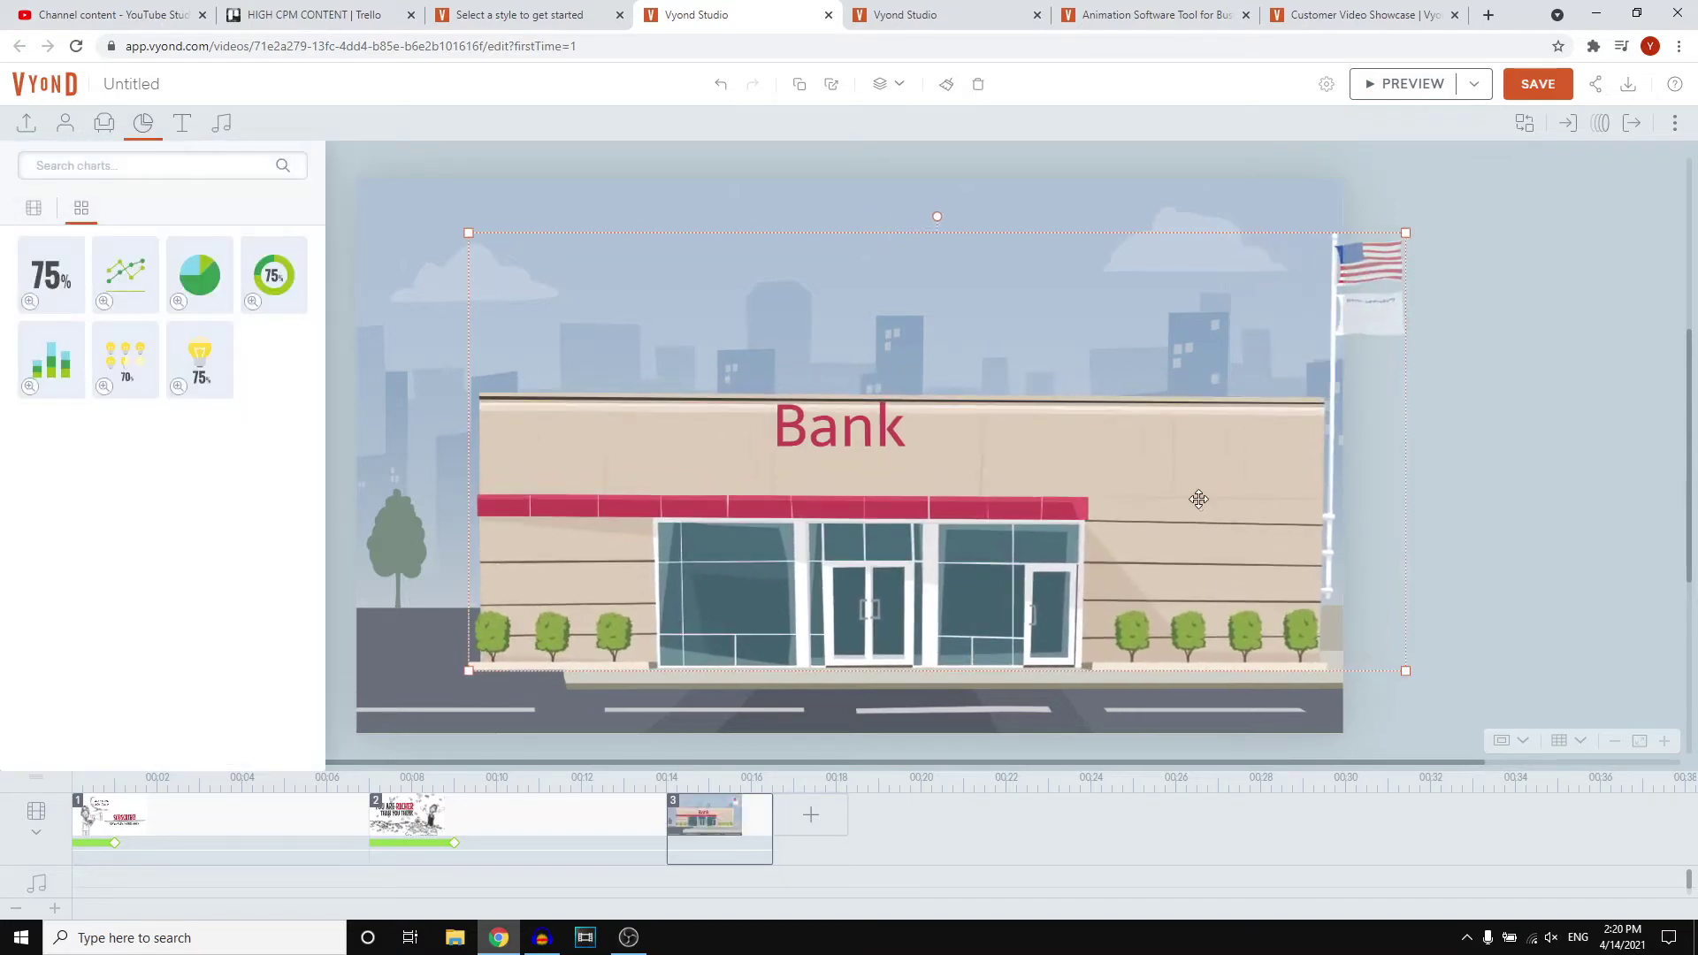
{"action": "left_click_drag", "start_coordinate": [1198, 499], "coordinate": [1119, 463]}
Step: Move the "Bank" sign text slightly left to align it above the enlarged building's entrance
{"action": "left_click", "coordinate": [885, 431]}
{"action": "left_click_drag", "start_coordinate": [878, 428], "coordinate": [839, 428]}
{"action": "left_click", "coordinate": [1580, 340]}
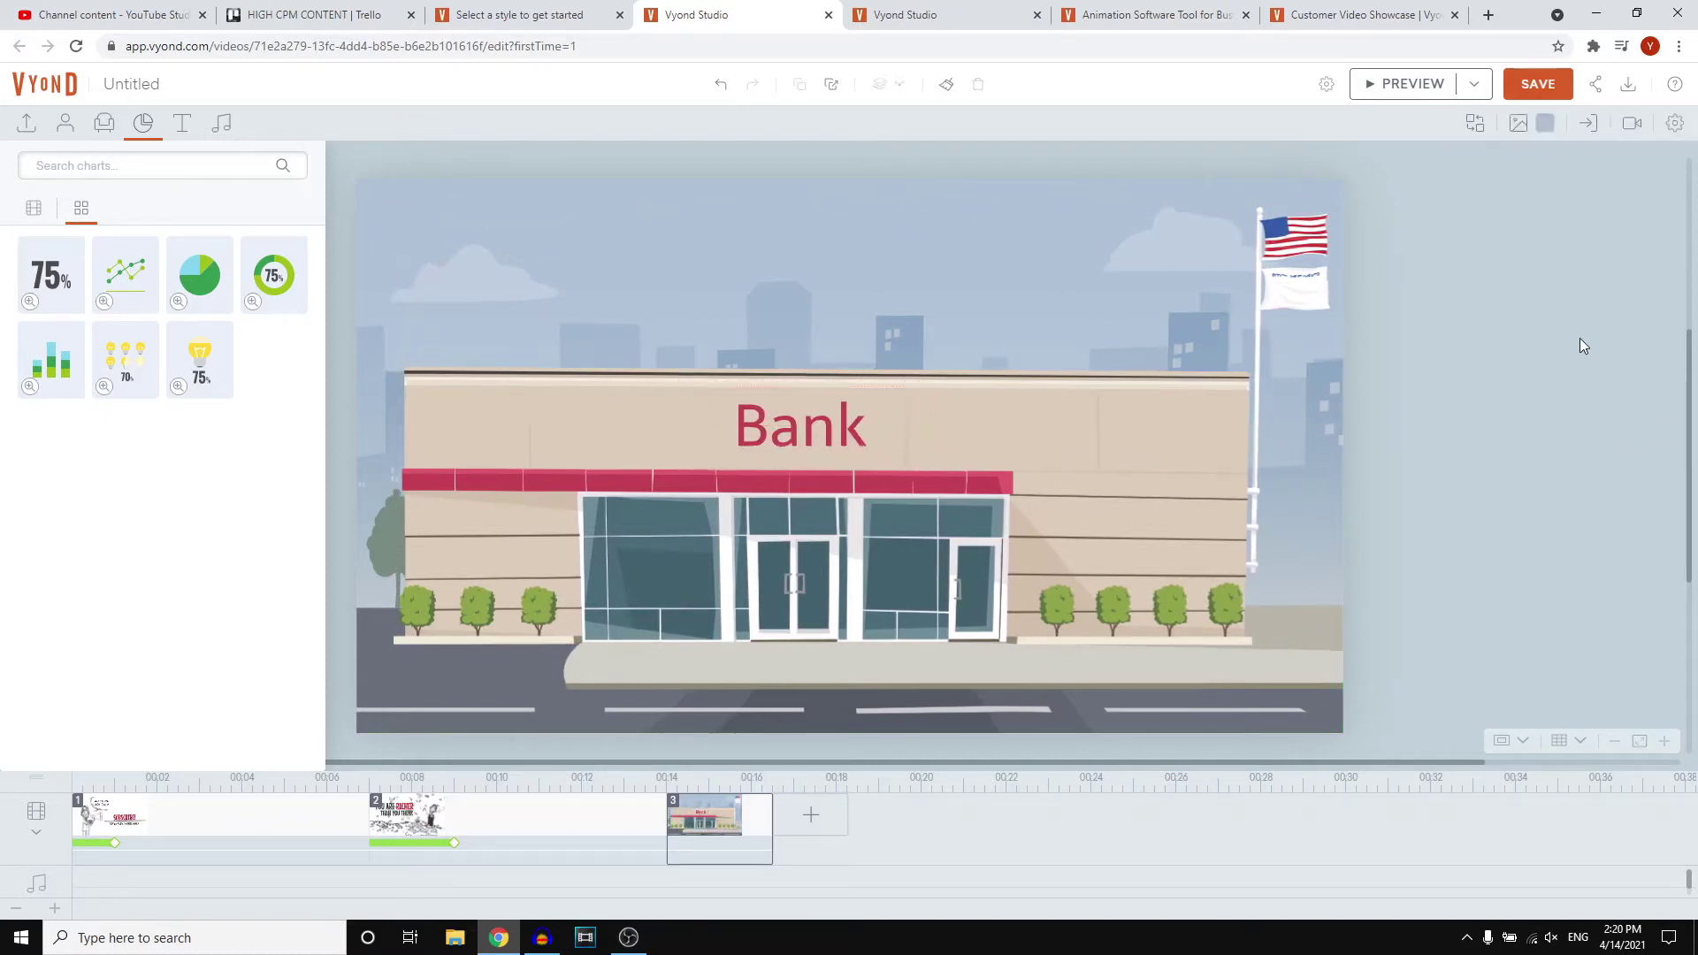
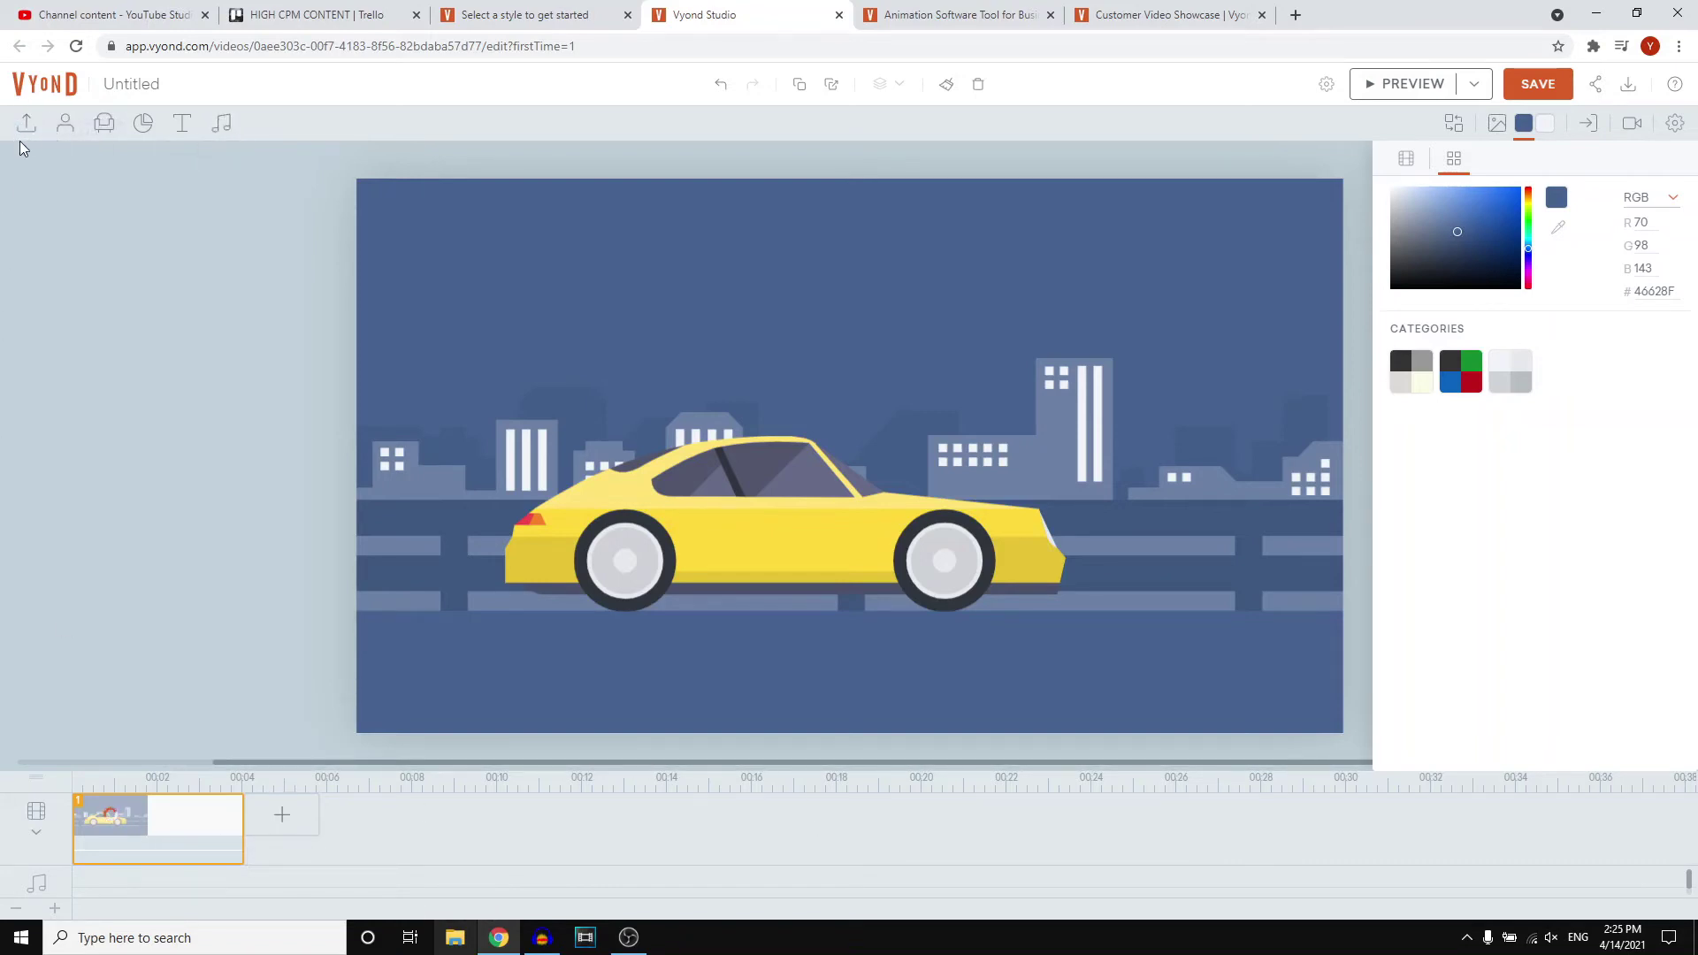
Step: Browse the music tracks in the audio library and open the Mic Recording tool for adding a voice-over
{"action": "left_click", "coordinate": [226, 124]}
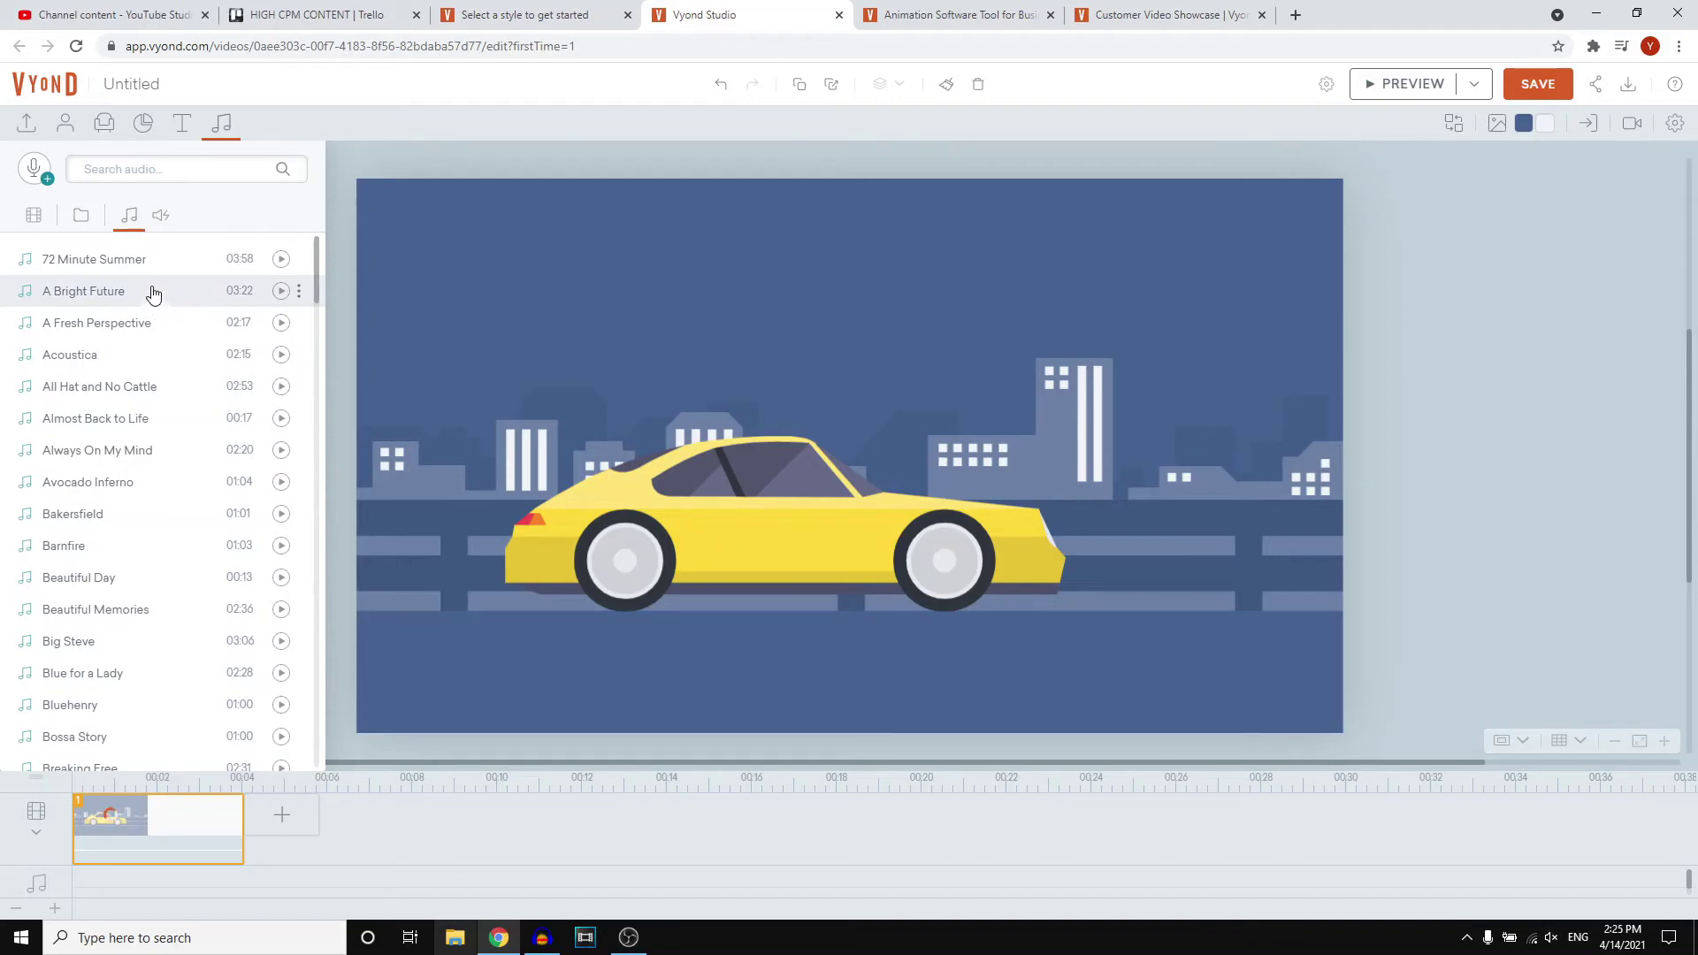
{"action": "scroll", "coordinate": [156, 398], "scroll_direction": "down", "scroll_amount": 10}
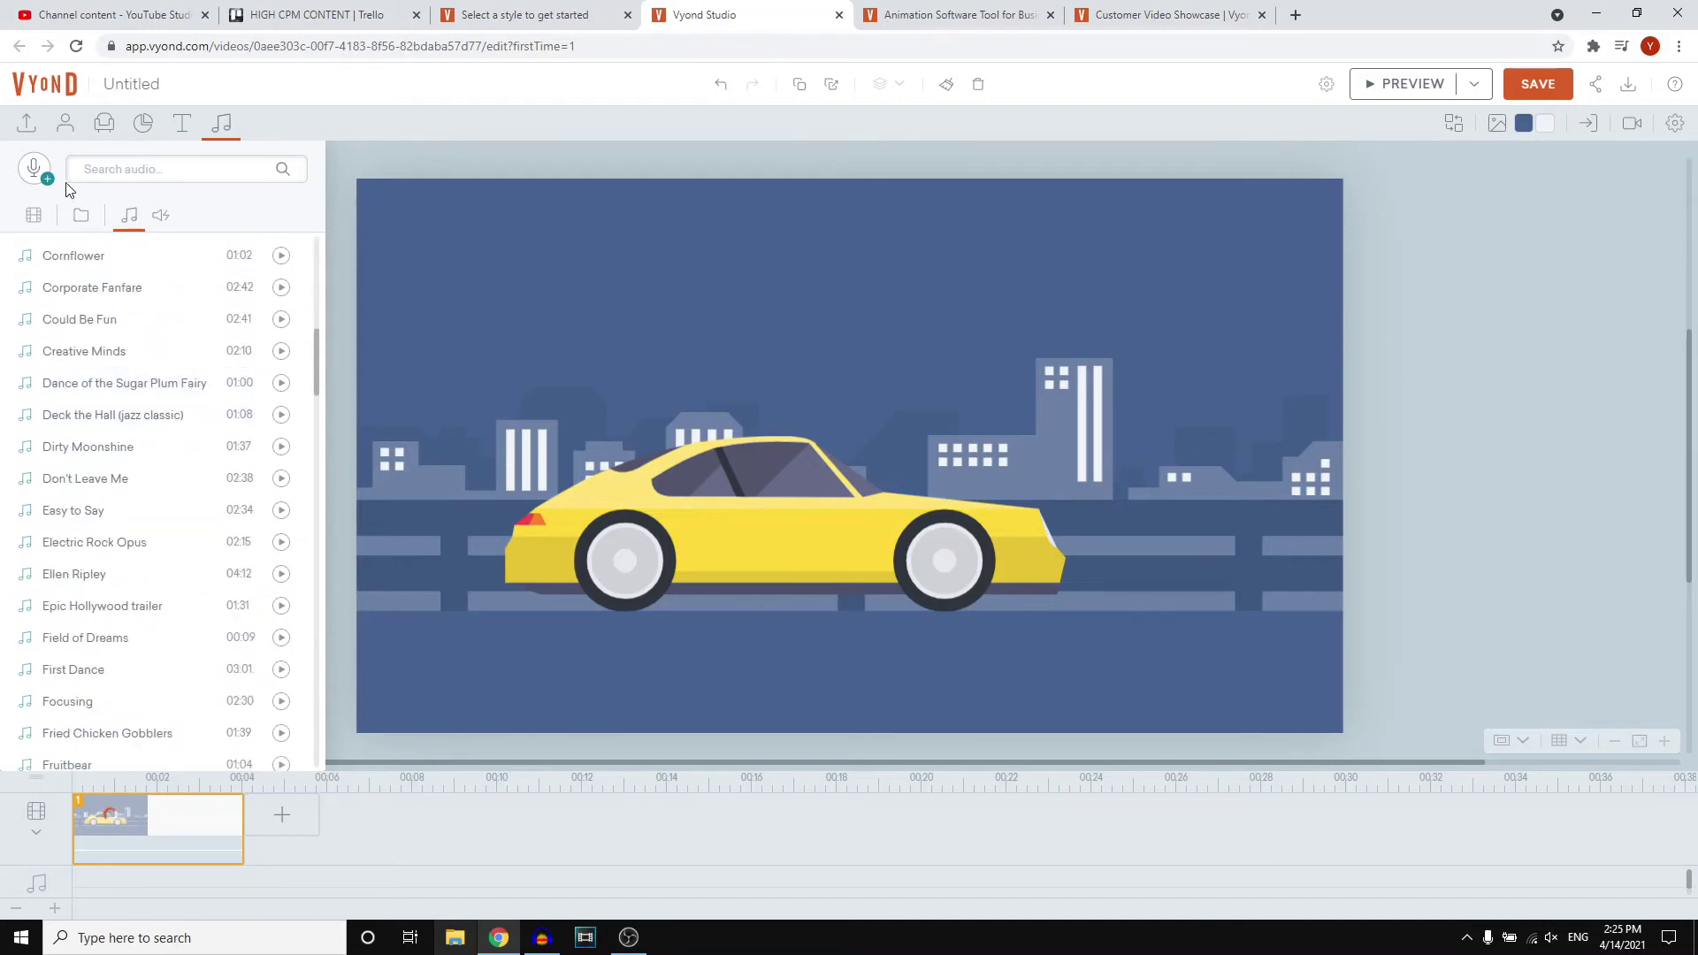
{"action": "left_click", "coordinate": [35, 172]}
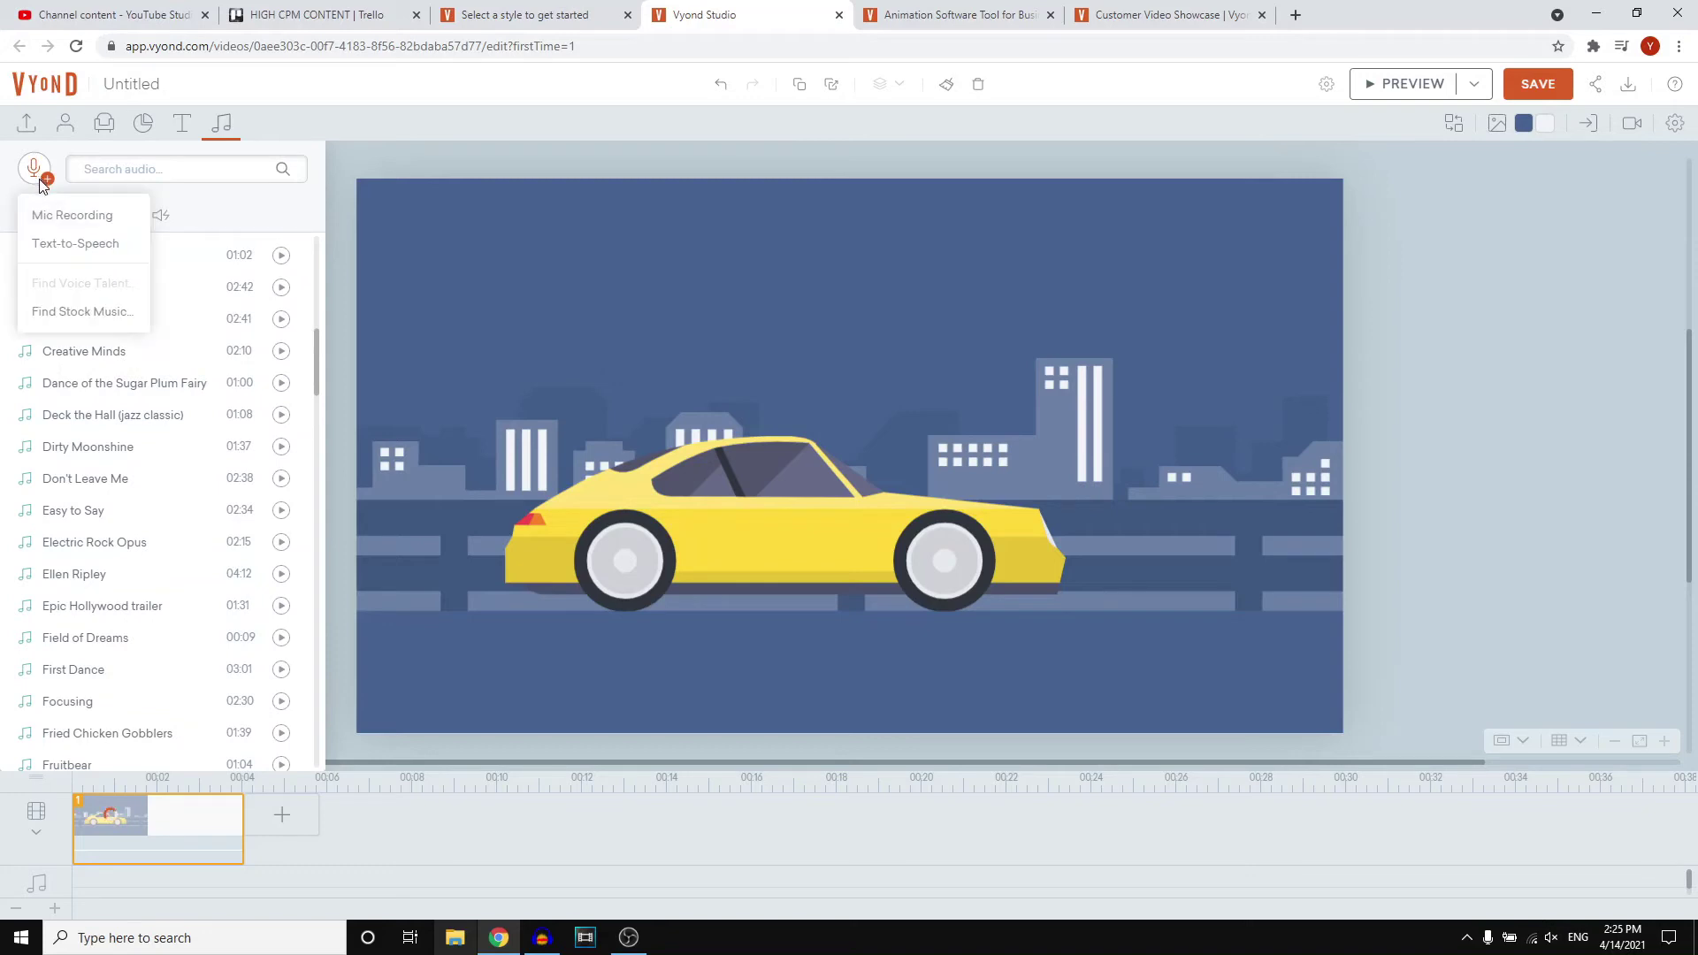
{"action": "left_click", "coordinate": [104, 218]}
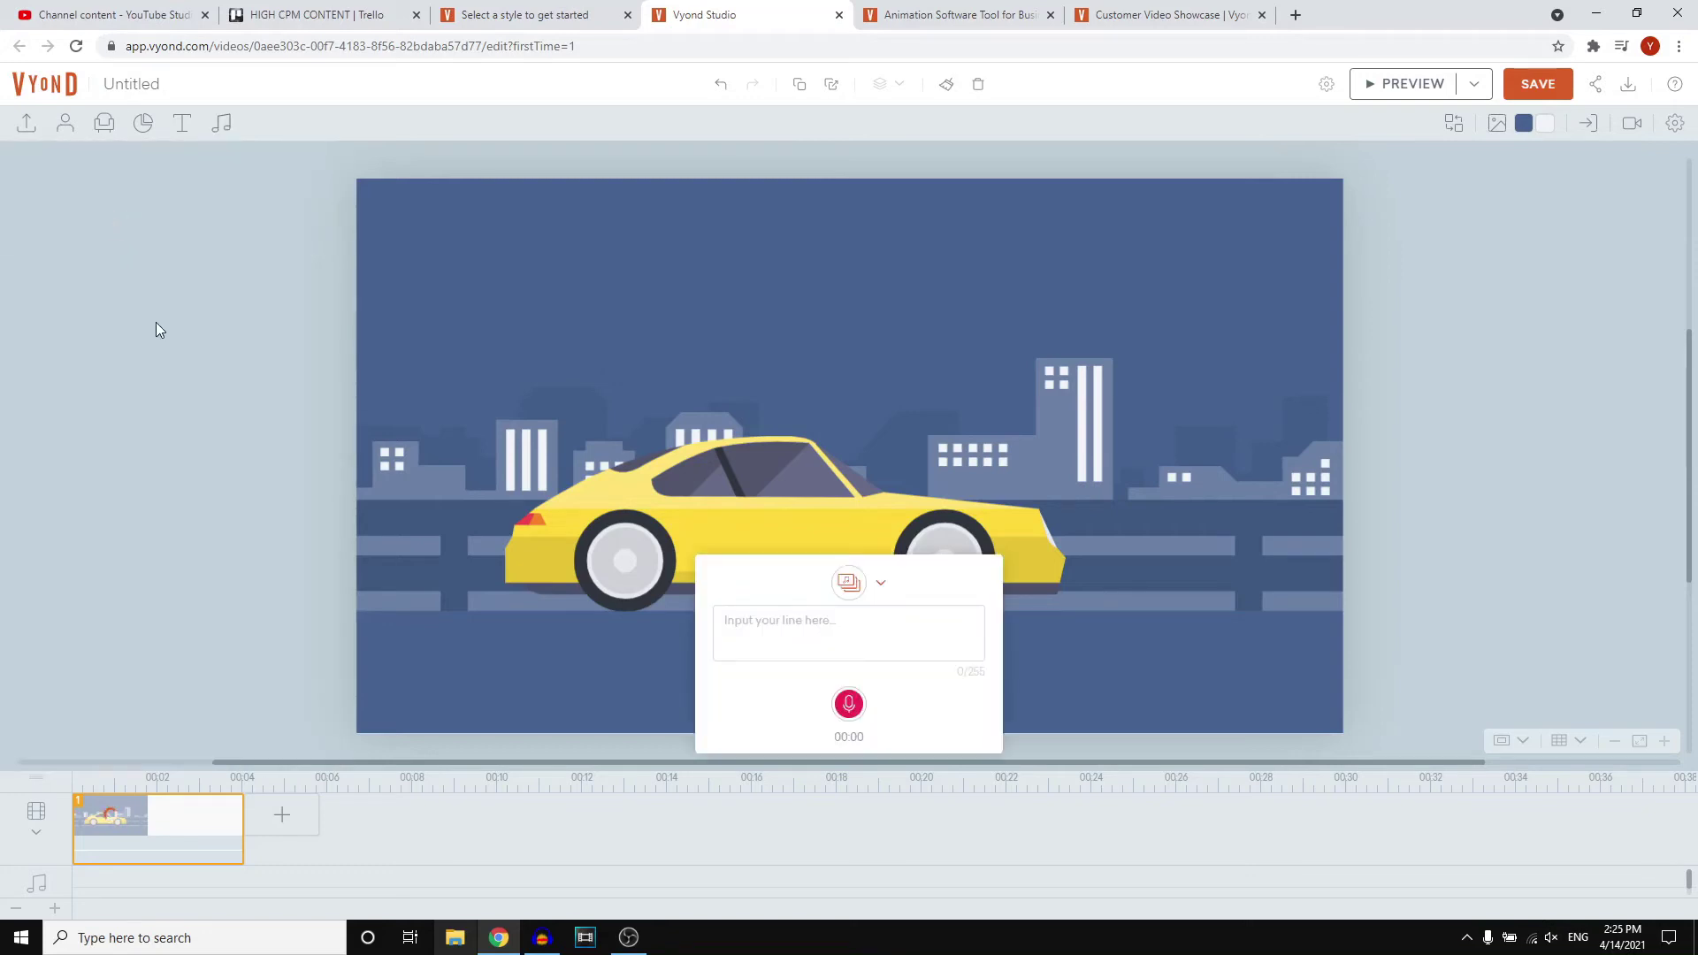
Step: Allow microphone access and record a voice-over clip about 8 seconds long
{"action": "left_click", "coordinate": [847, 707]}
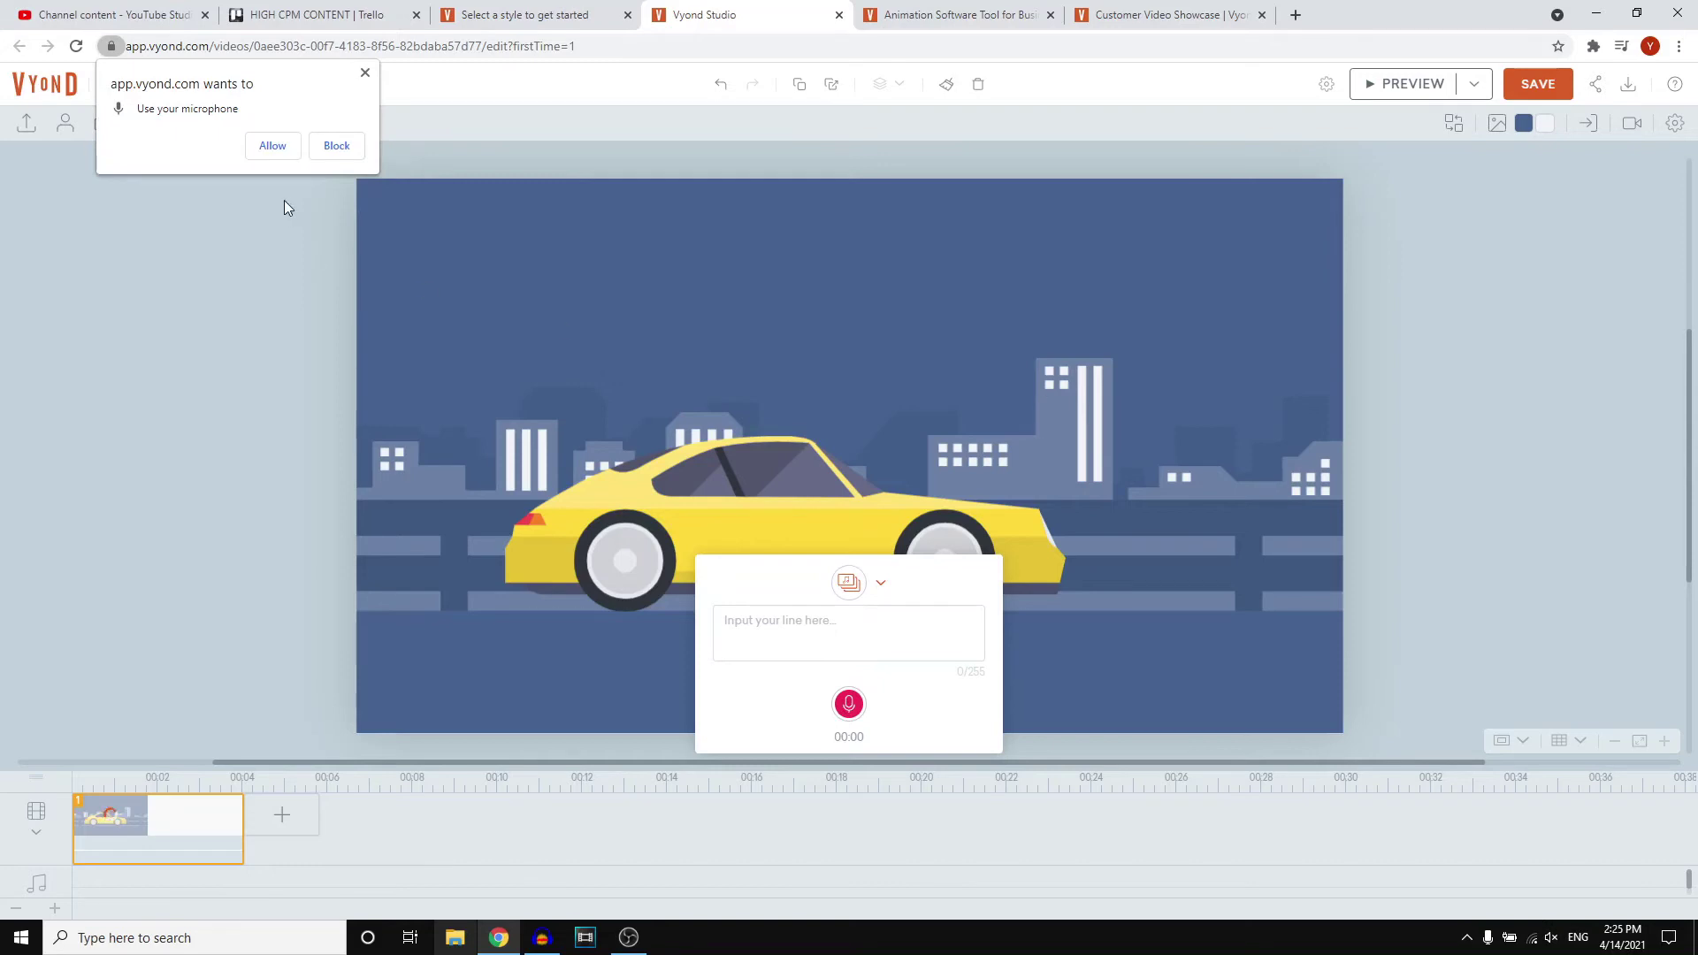
{"action": "left_click", "coordinate": [271, 147]}
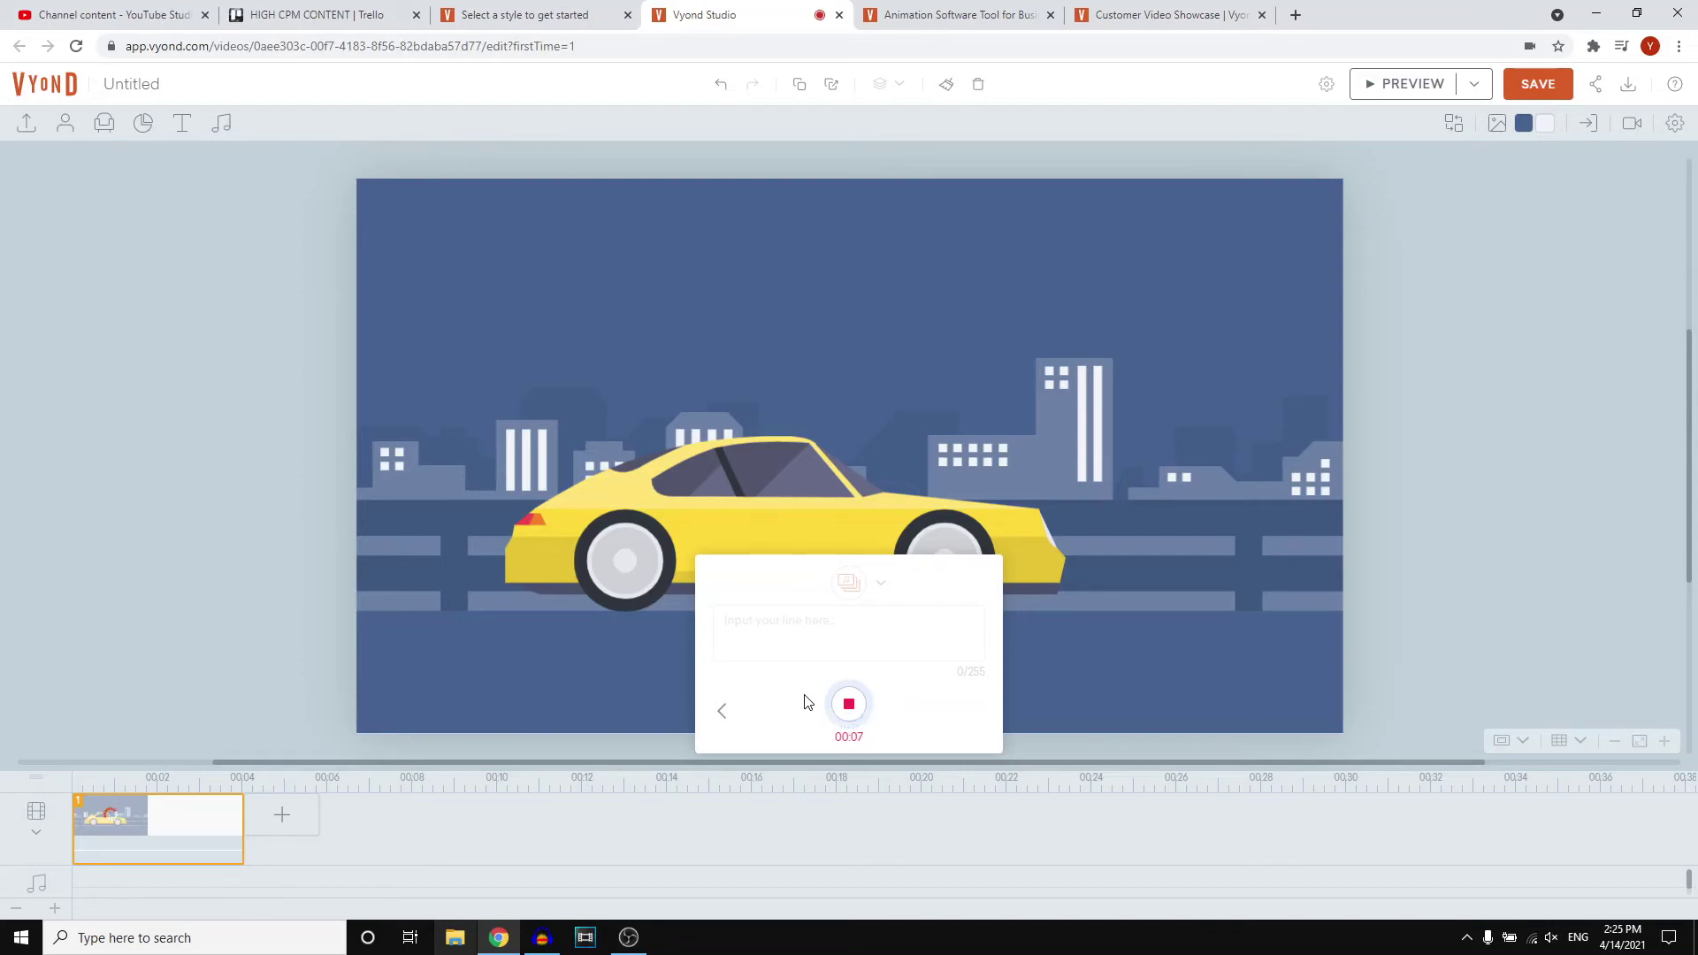
{"action": "left_click", "coordinate": [848, 705]}
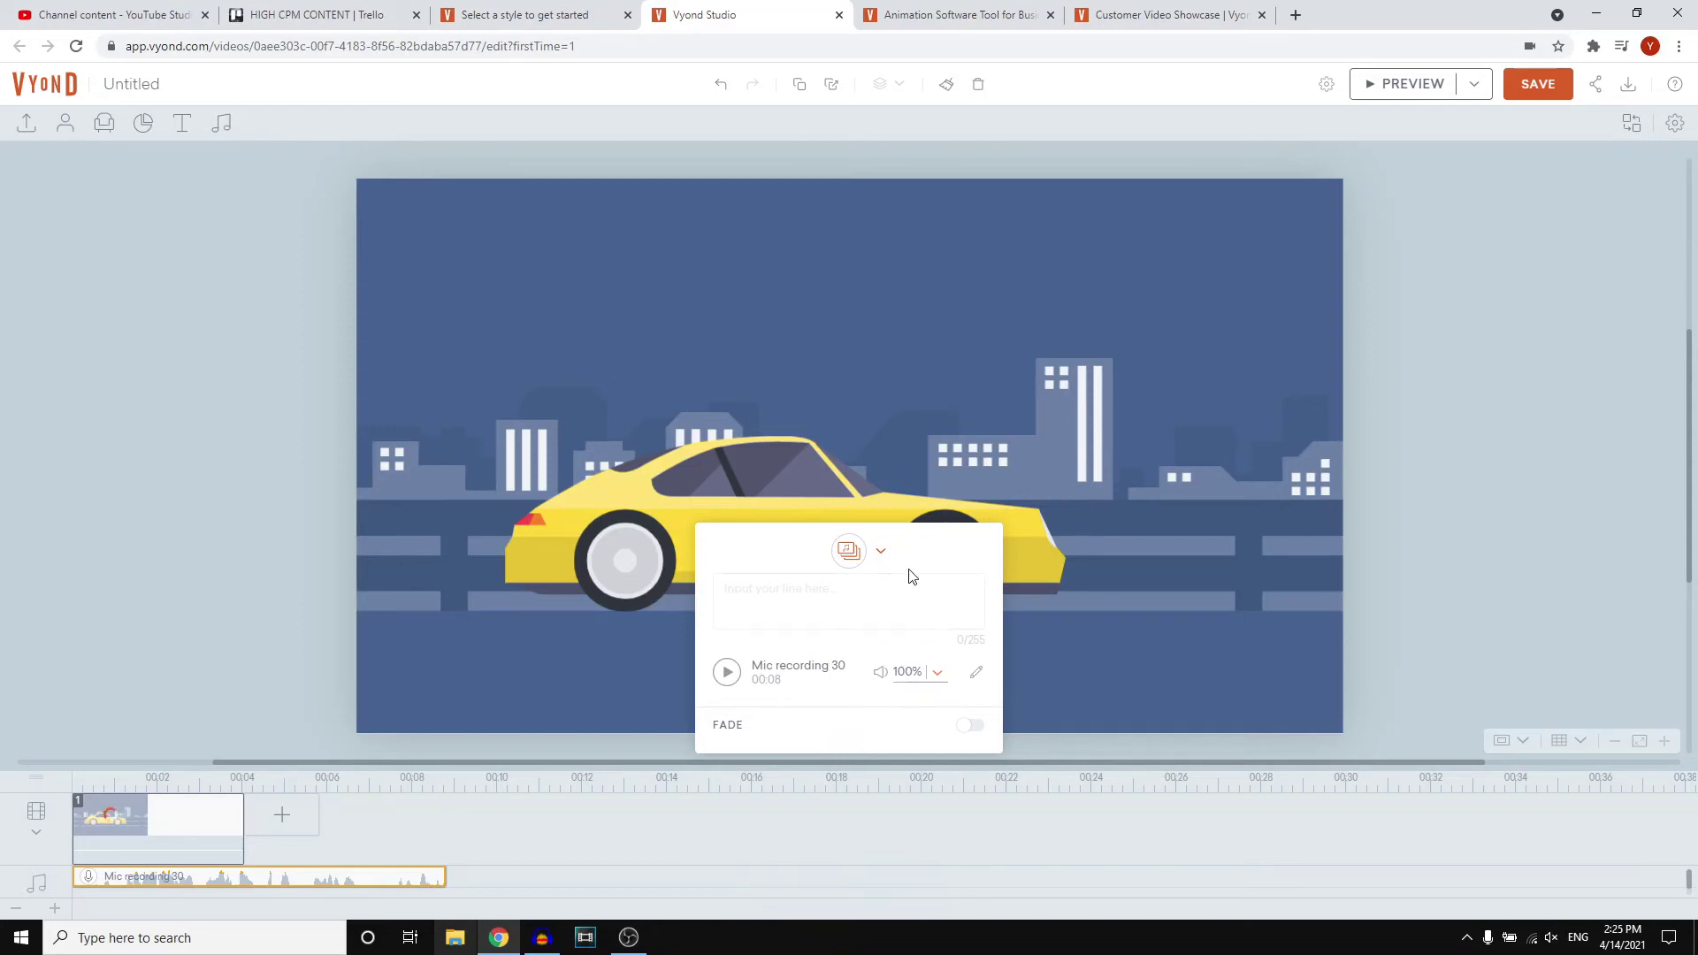
Step: Shorten the first scene on the timeline to about 3.3 seconds
{"action": "left_click", "coordinate": [124, 830]}
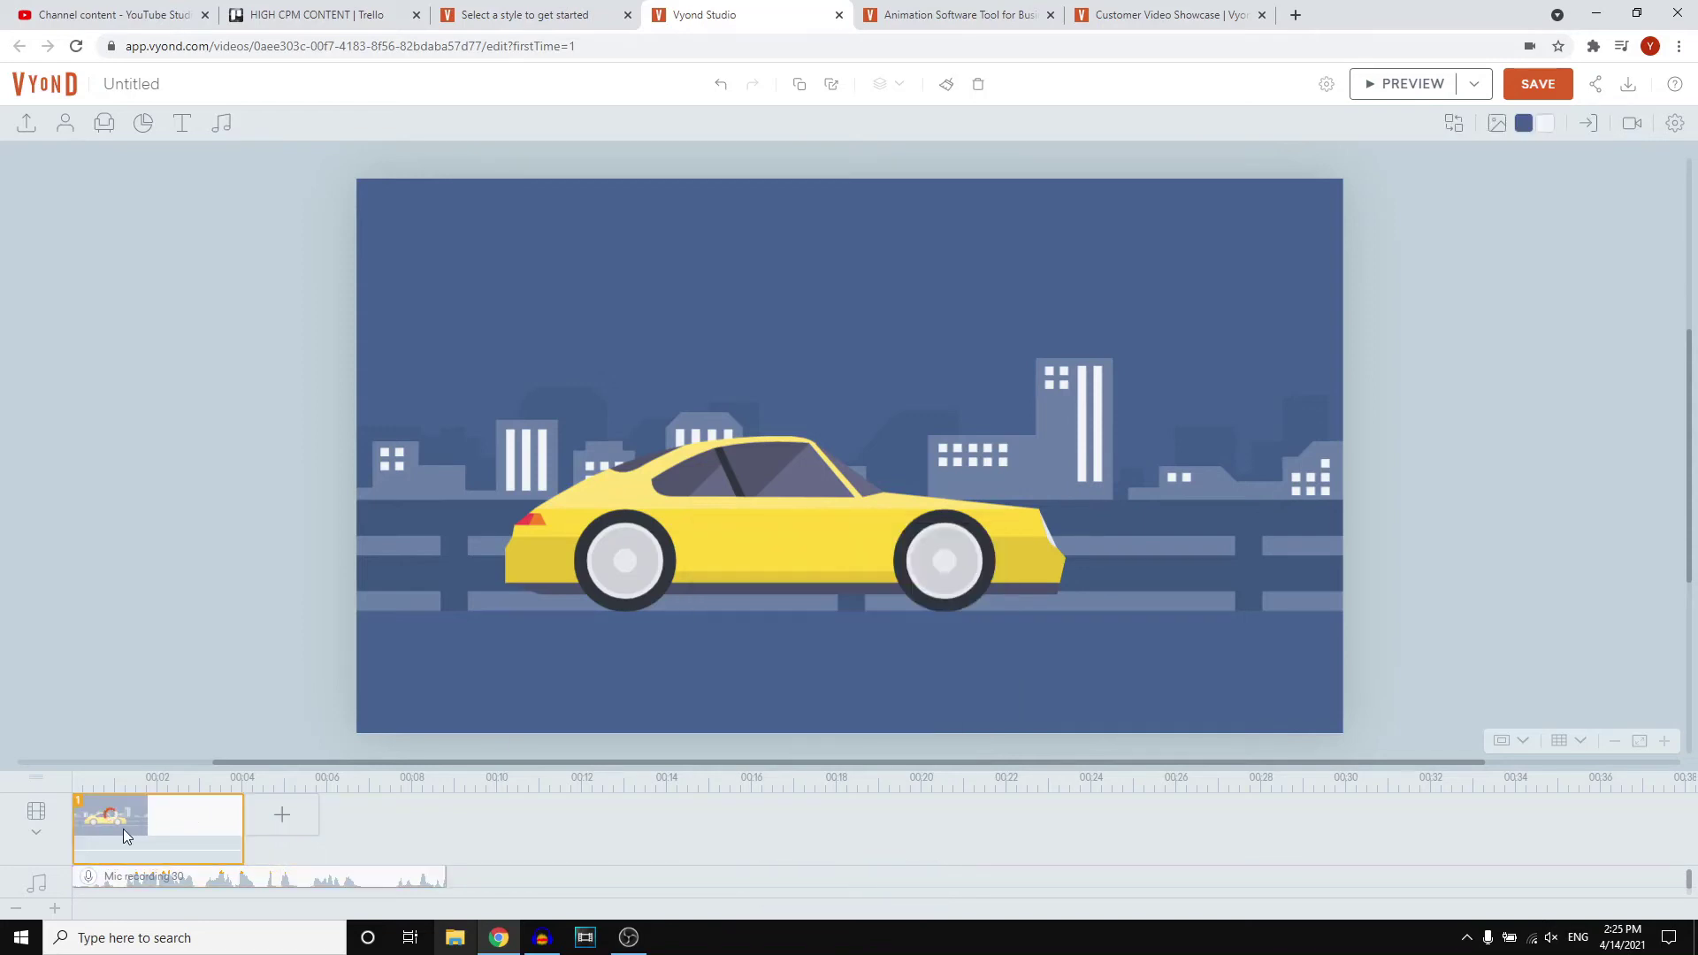
{"action": "left_click_drag", "start_coordinate": [243, 814], "coordinate": [212, 813]}
Step: Add a second scene using the green front-view van template from the "car" results and shorten it to about 1.7 seconds
{"action": "left_click", "coordinate": [248, 826]}
{"action": "left_click", "coordinate": [272, 708]}
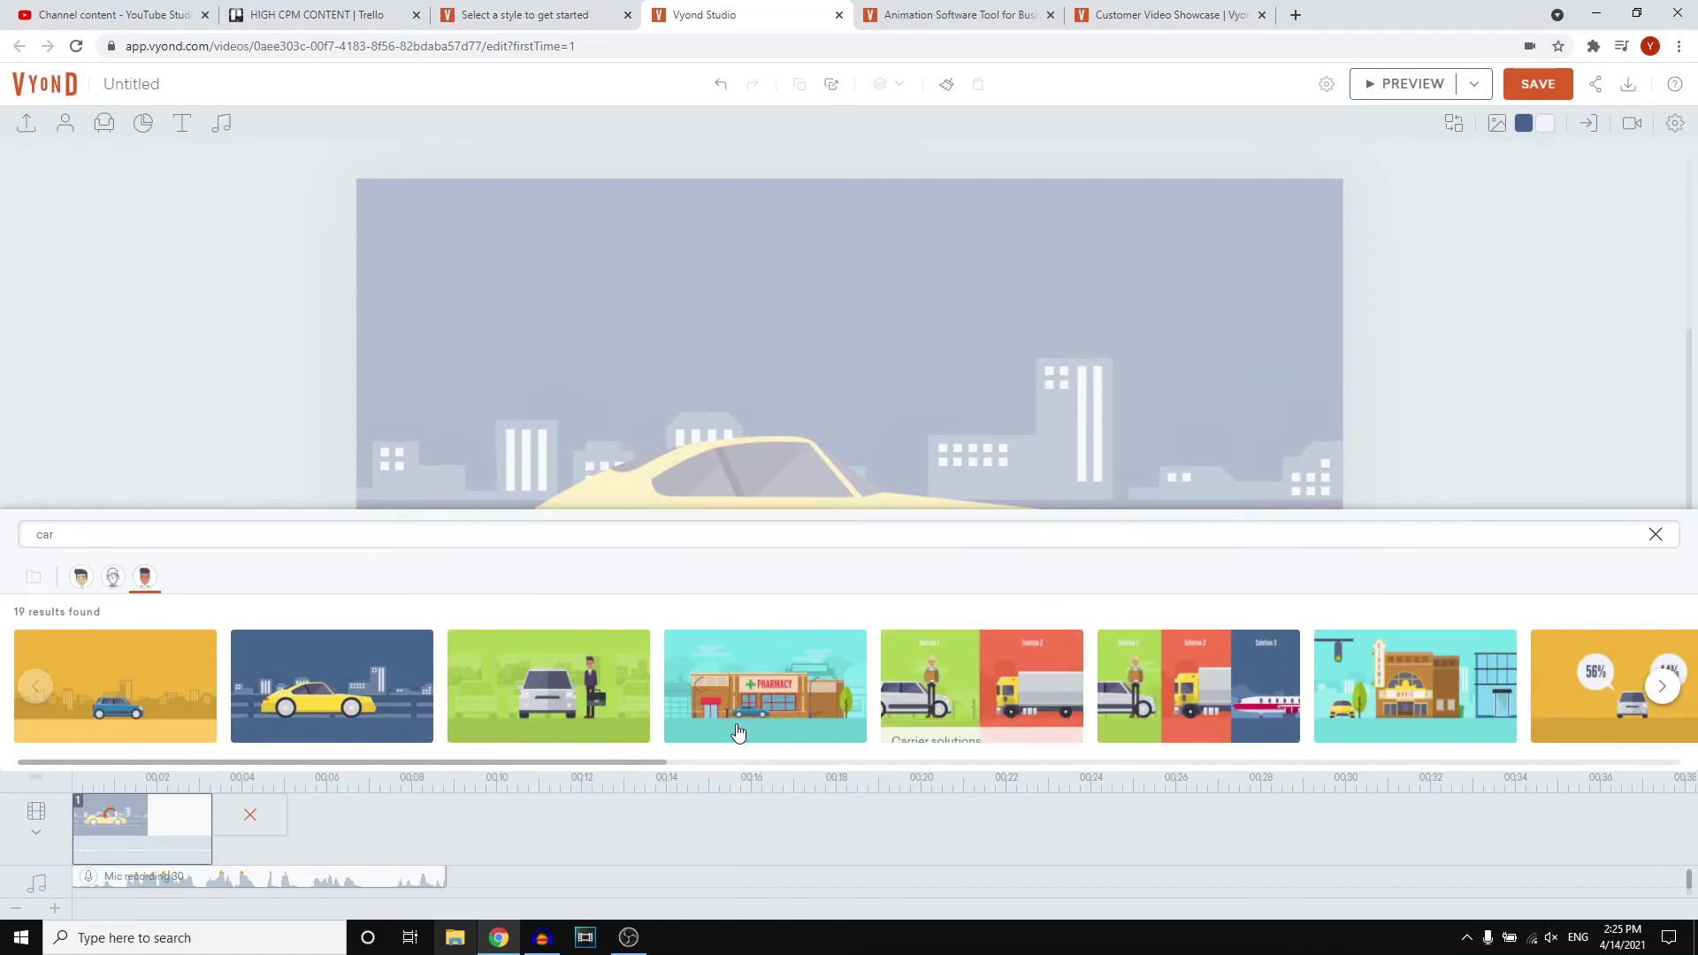
{"action": "left_click", "coordinate": [1662, 688]}
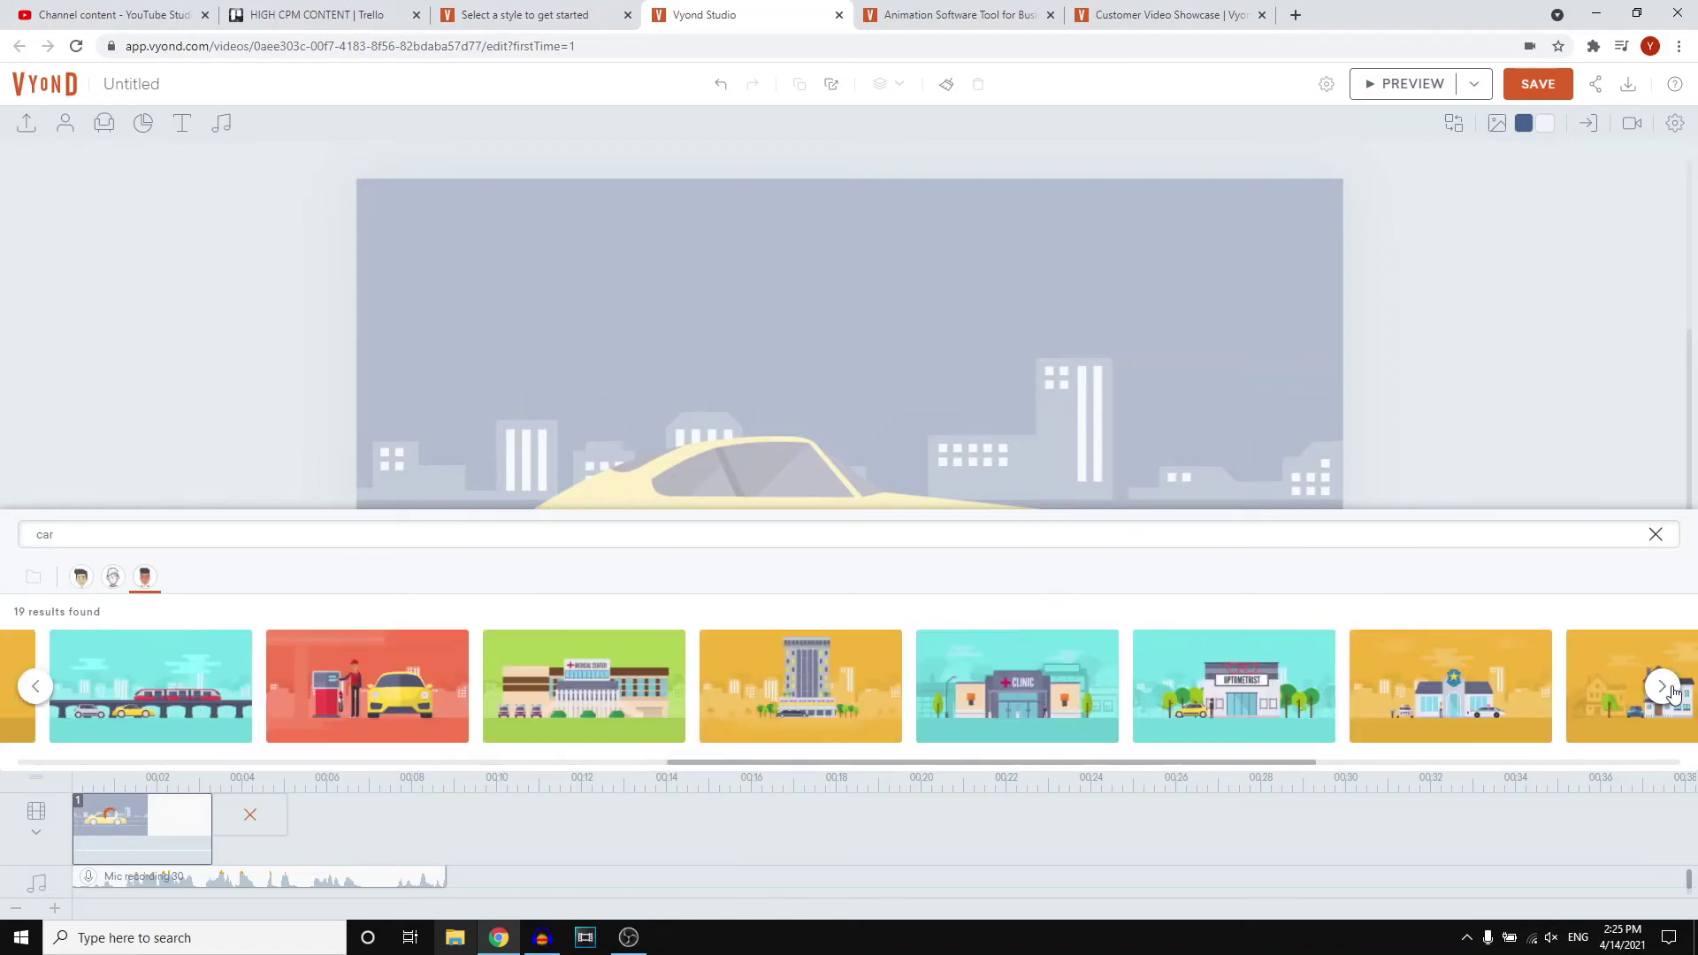
{"action": "left_click", "coordinate": [1672, 692]}
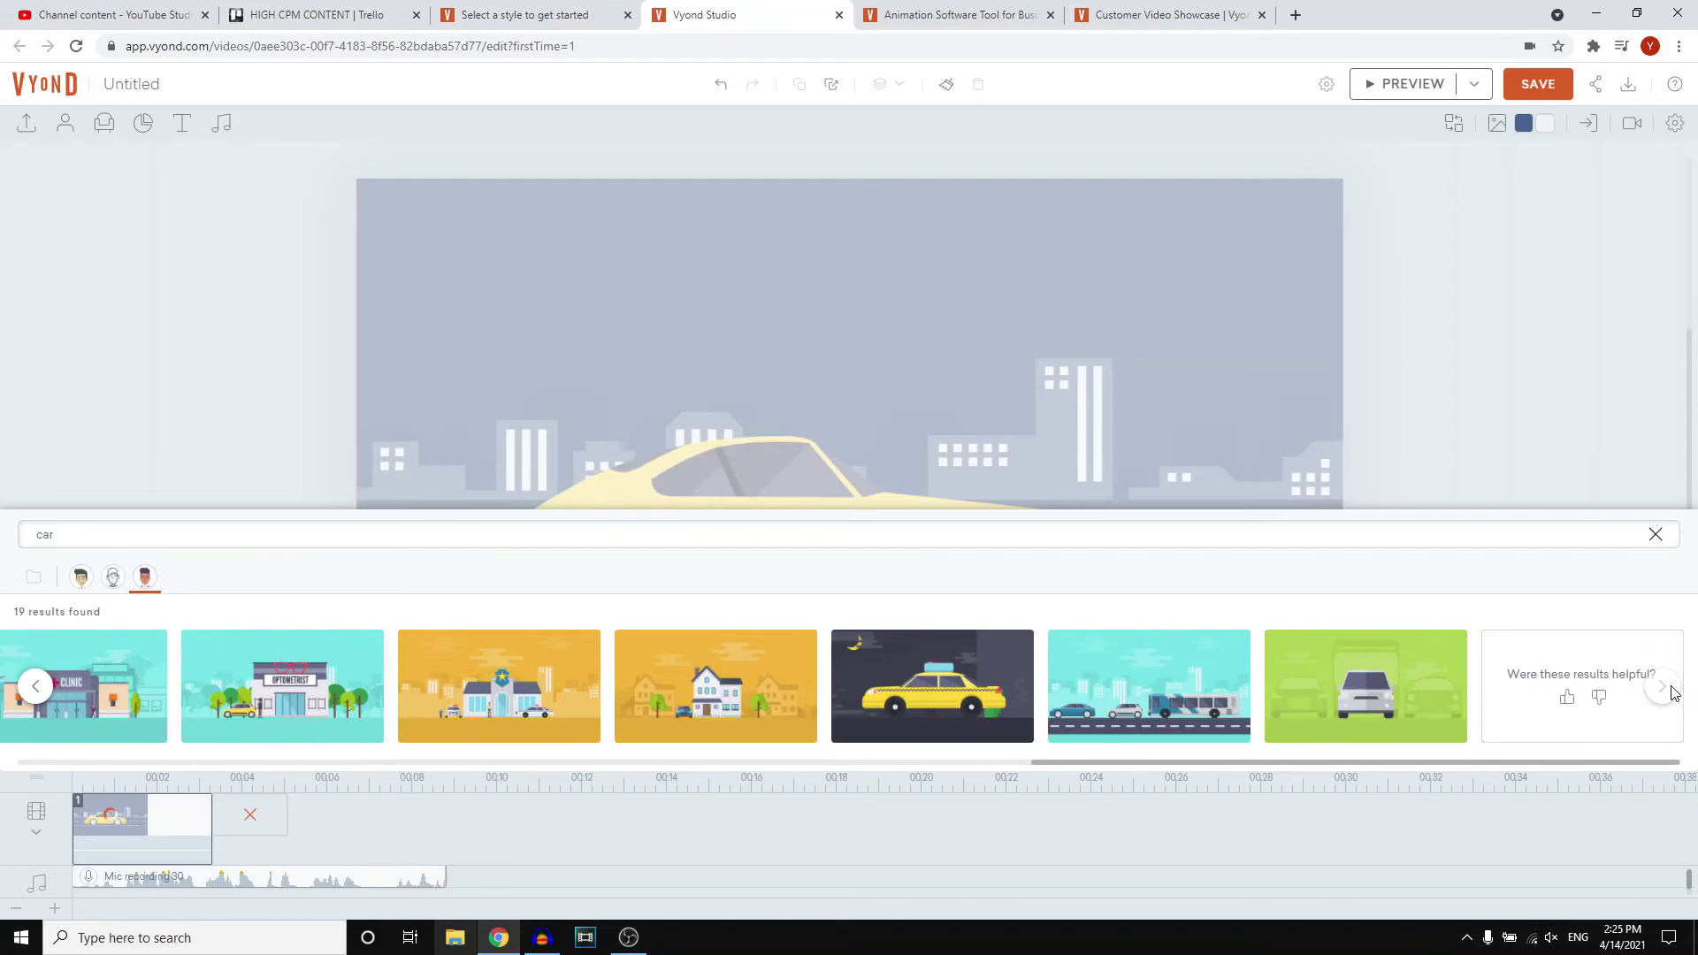
{"action": "left_click", "coordinate": [1337, 681]}
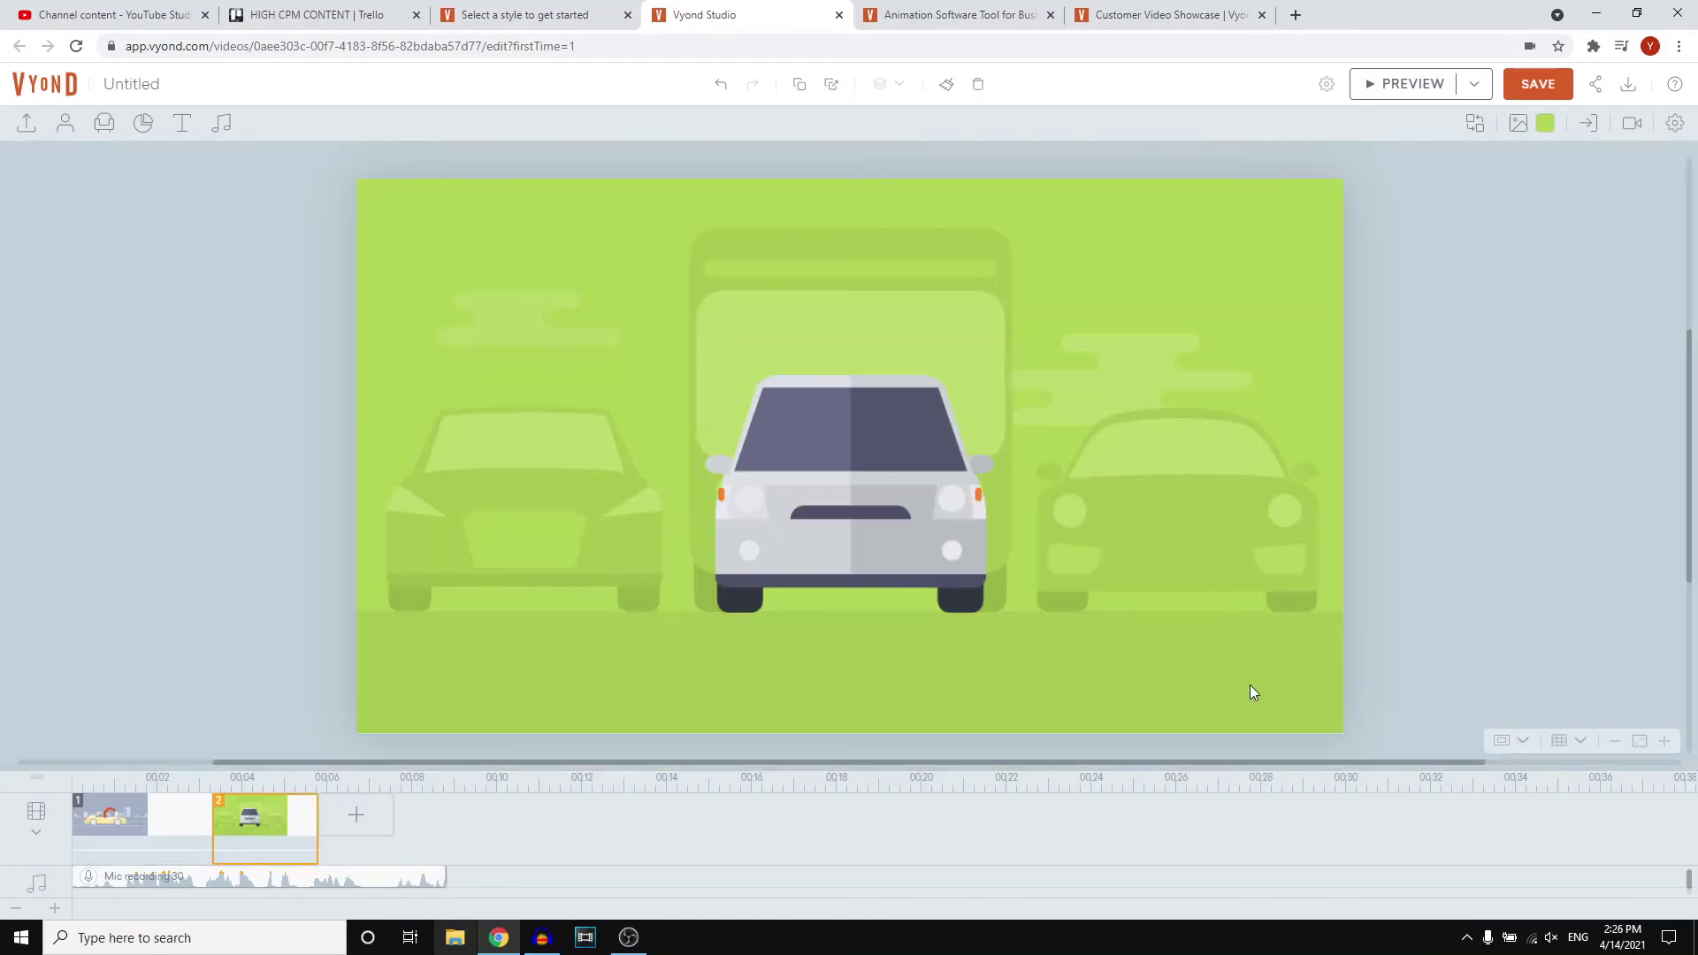
{"action": "left_click_drag", "start_coordinate": [316, 811], "coordinate": [283, 811]}
Step: Begin adding a third scene from a template and search the scene templates for "range rover"
{"action": "left_click", "coordinate": [323, 815]}
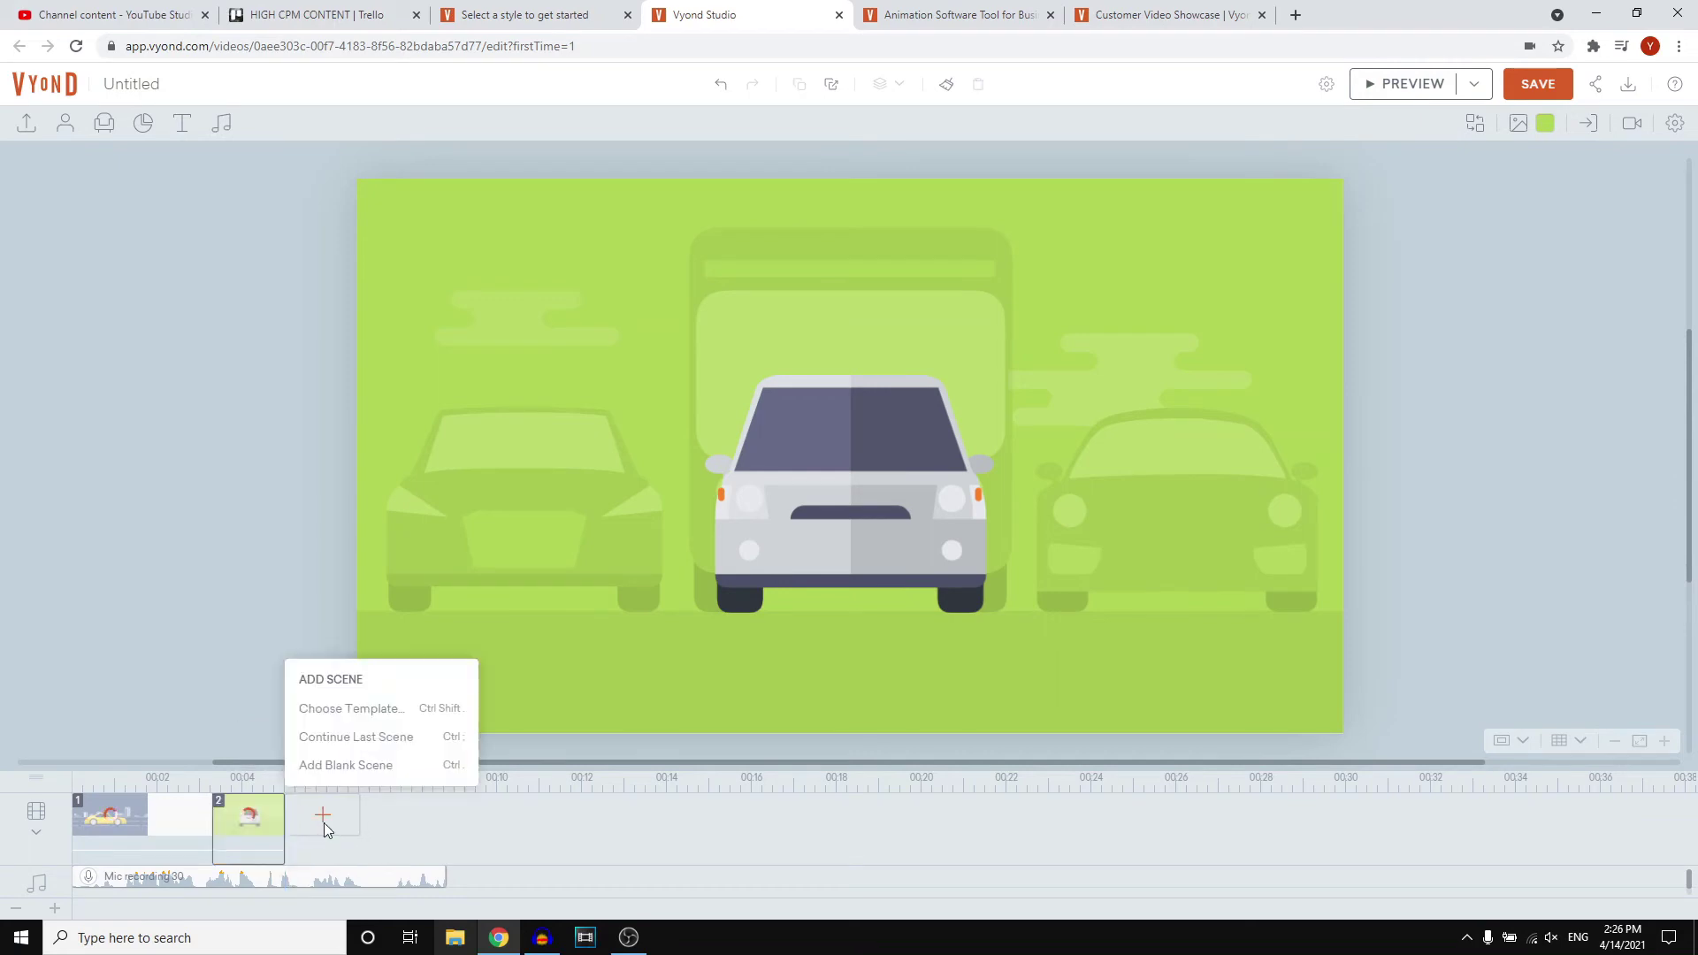
{"action": "left_click", "coordinate": [383, 707]}
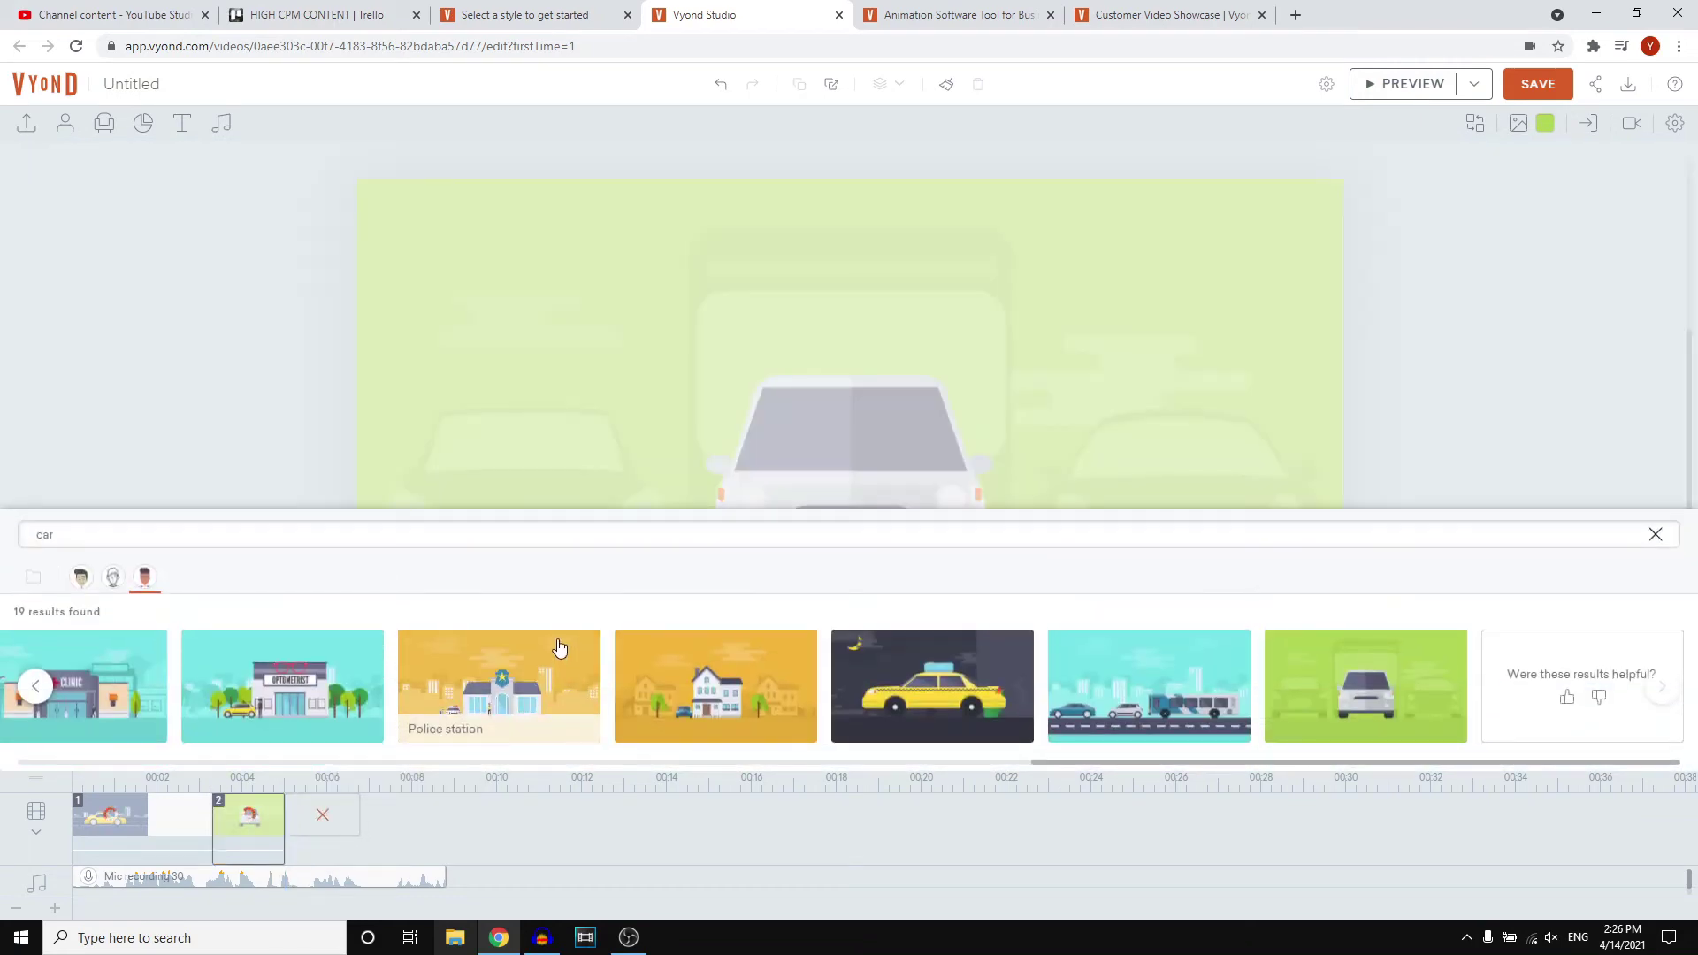
{"action": "left_click", "coordinate": [360, 528]}
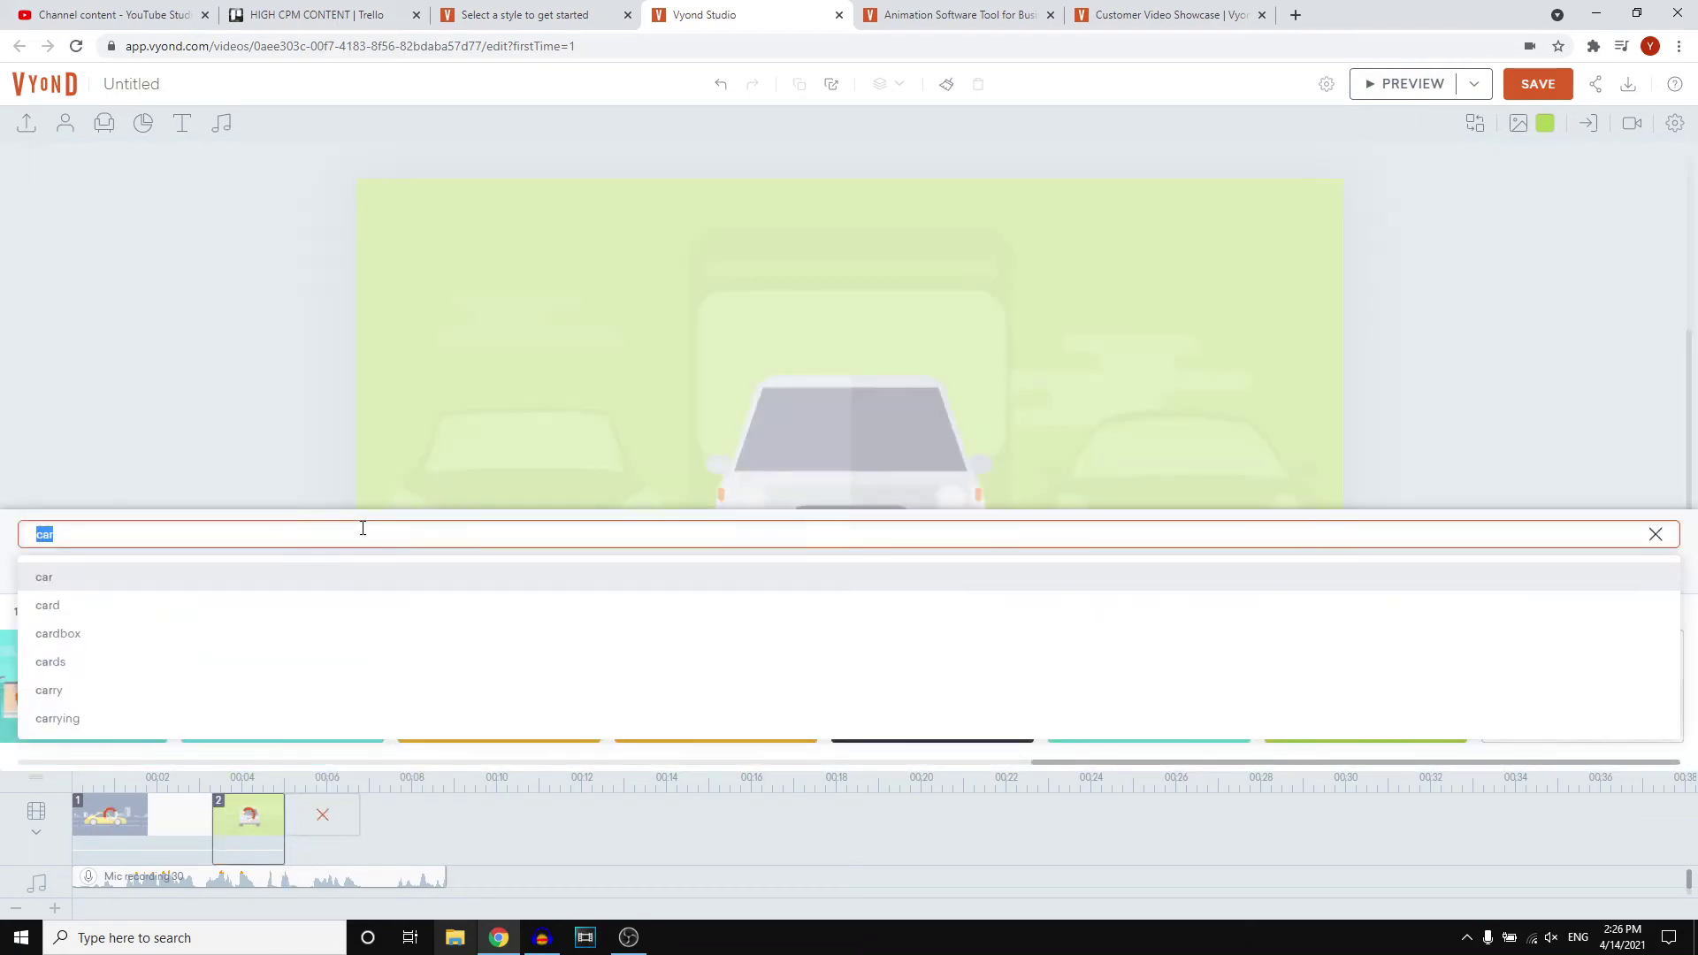
{"action": "key", "text": "BackSpace"}
{"action": "type", "text": "range ro"}
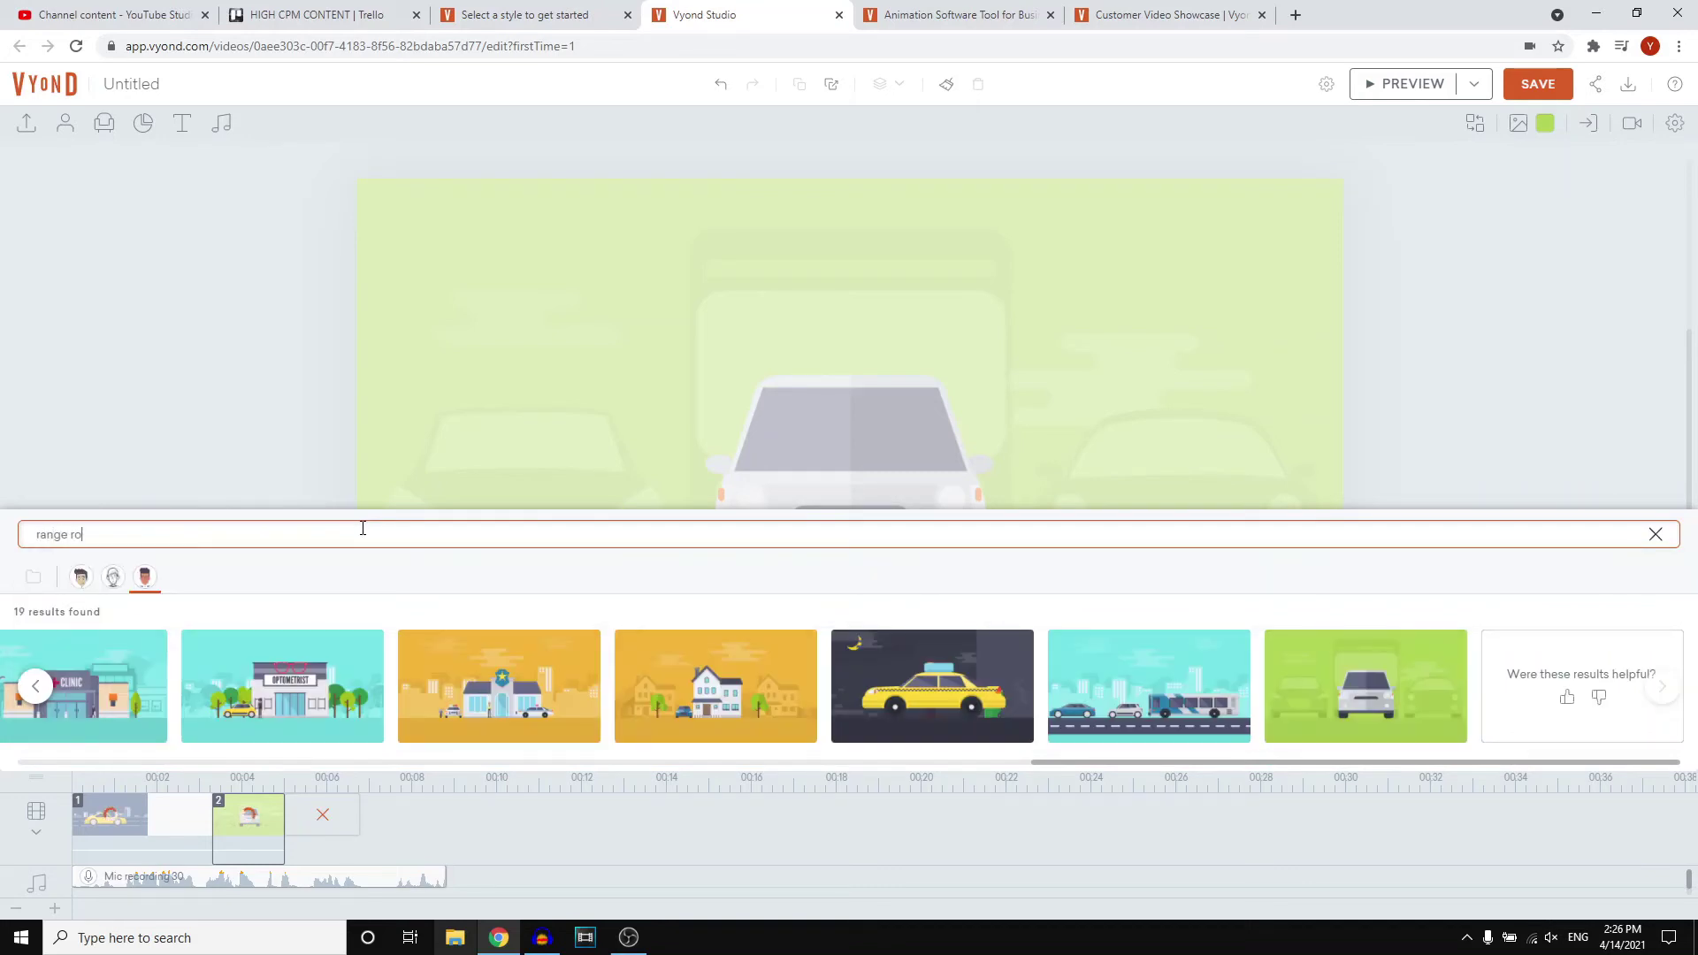
{"action": "type", "text": "ver"}
{"action": "key", "text": "Return"}
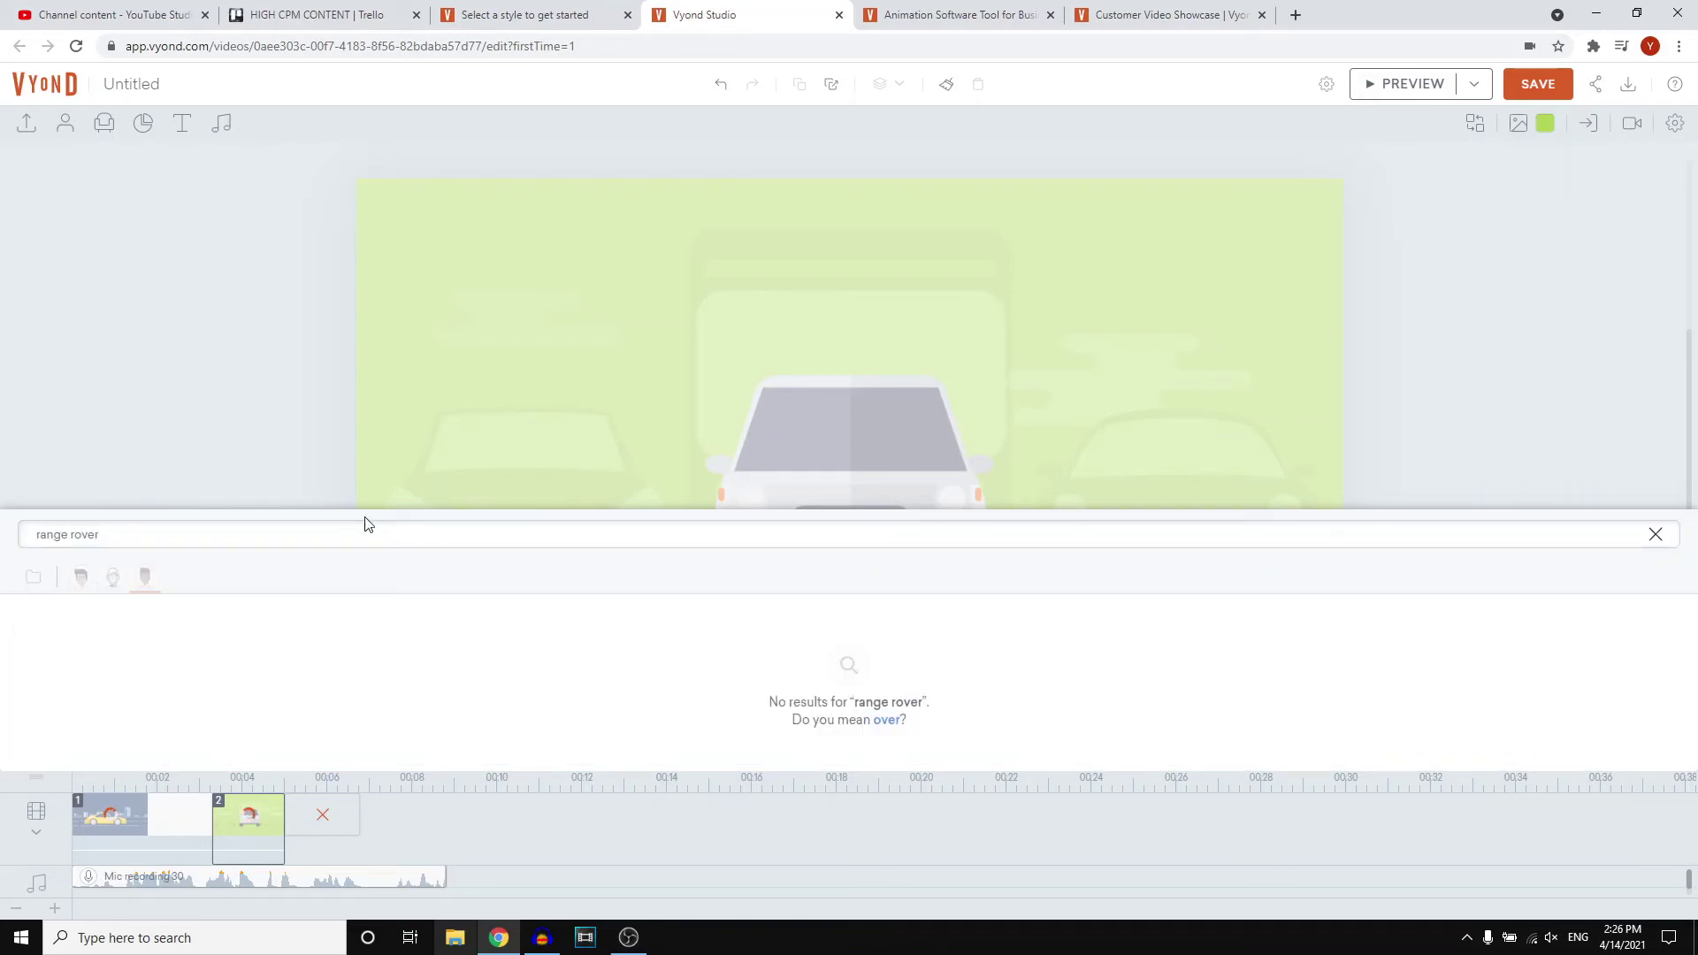
Step: Find the Business Friendly "car" template with four people inside a car, add it as scene three, and extend it to the recording's end
{"action": "left_click", "coordinate": [334, 525]}
{"action": "key", "text": "BackSpace"}
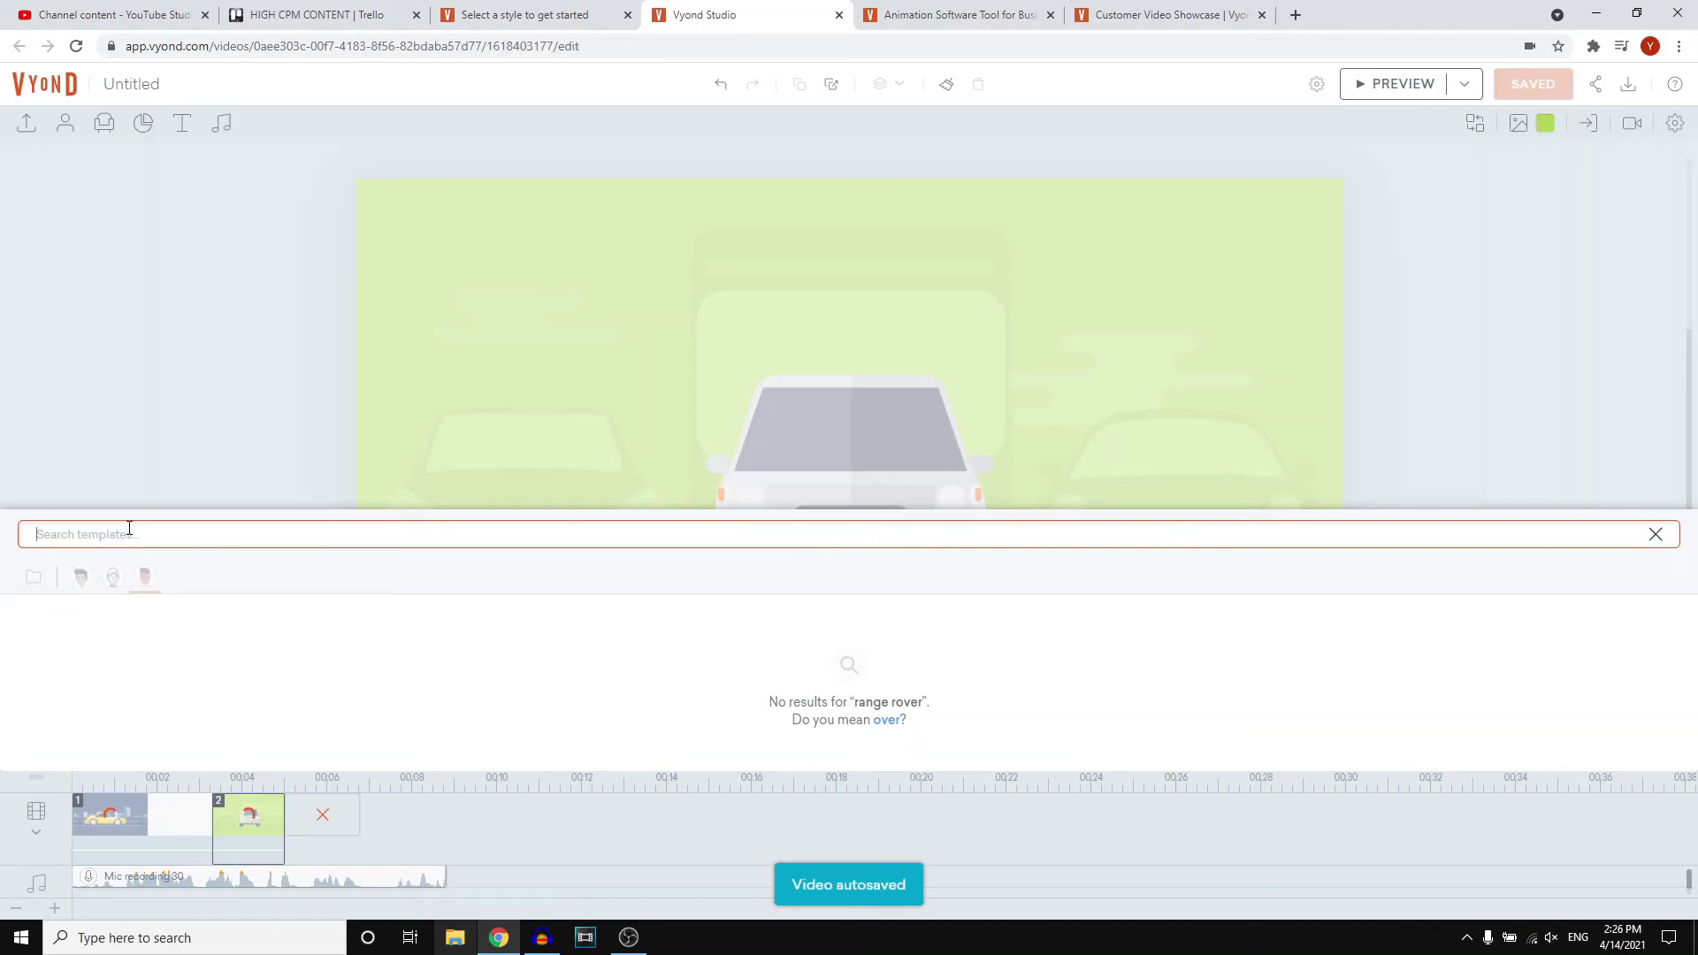
{"action": "type", "text": "car"}
{"action": "key", "text": "Return"}
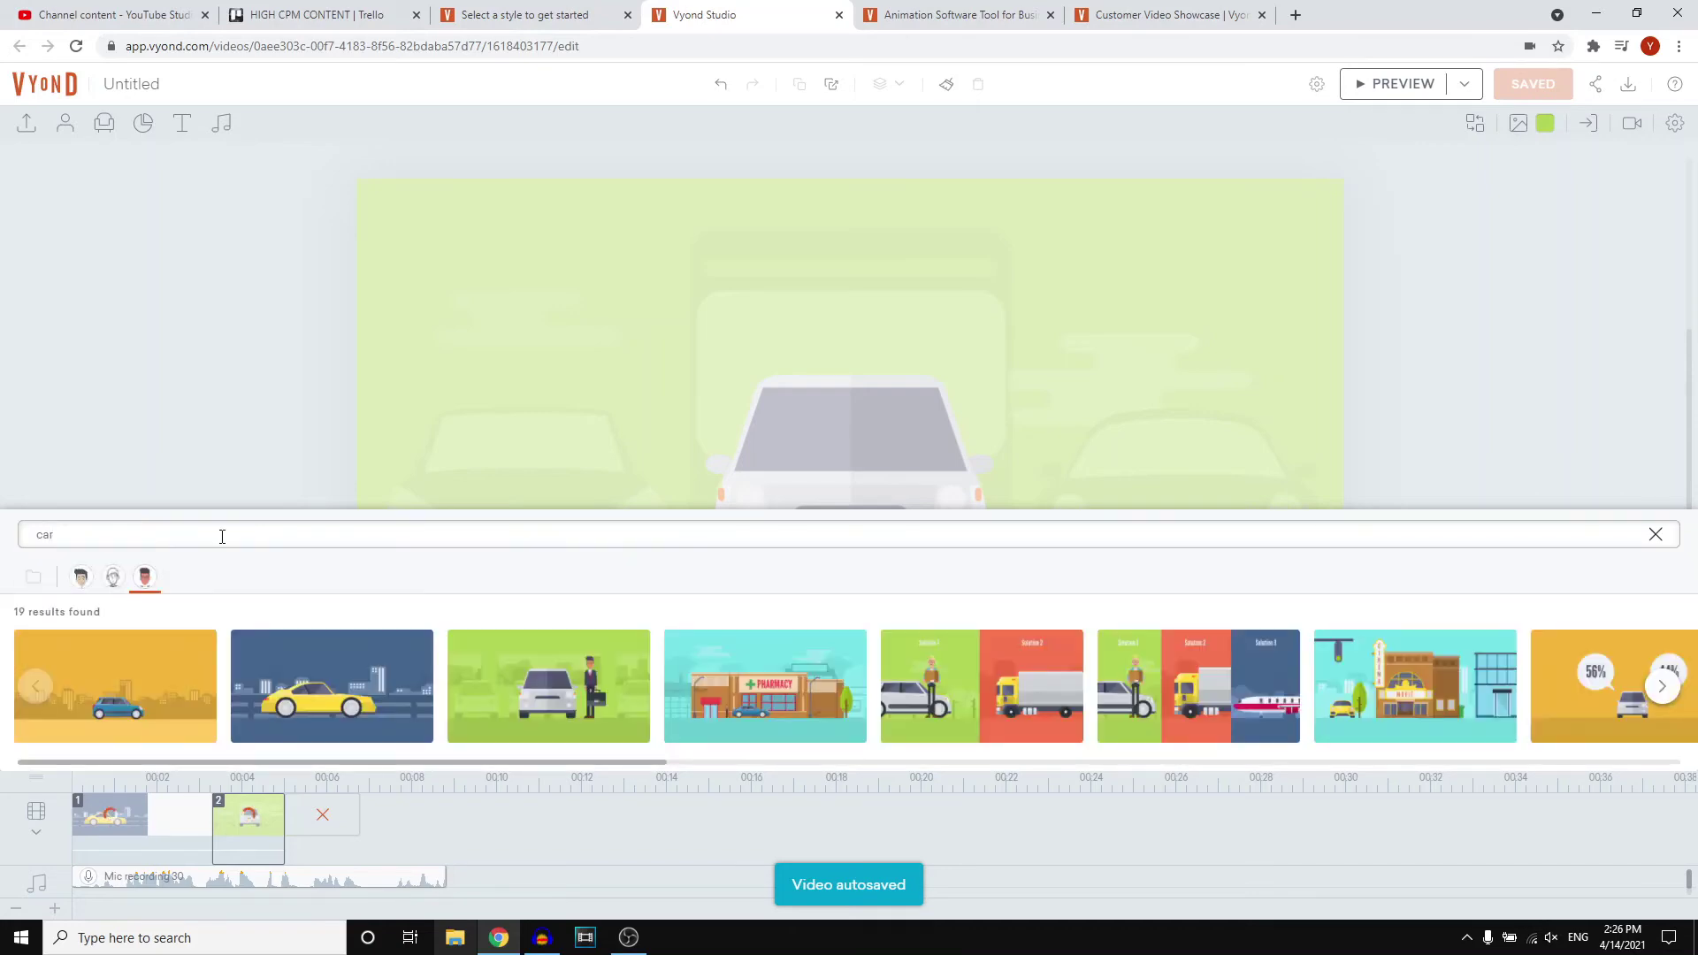
{"action": "left_click", "coordinate": [81, 577]}
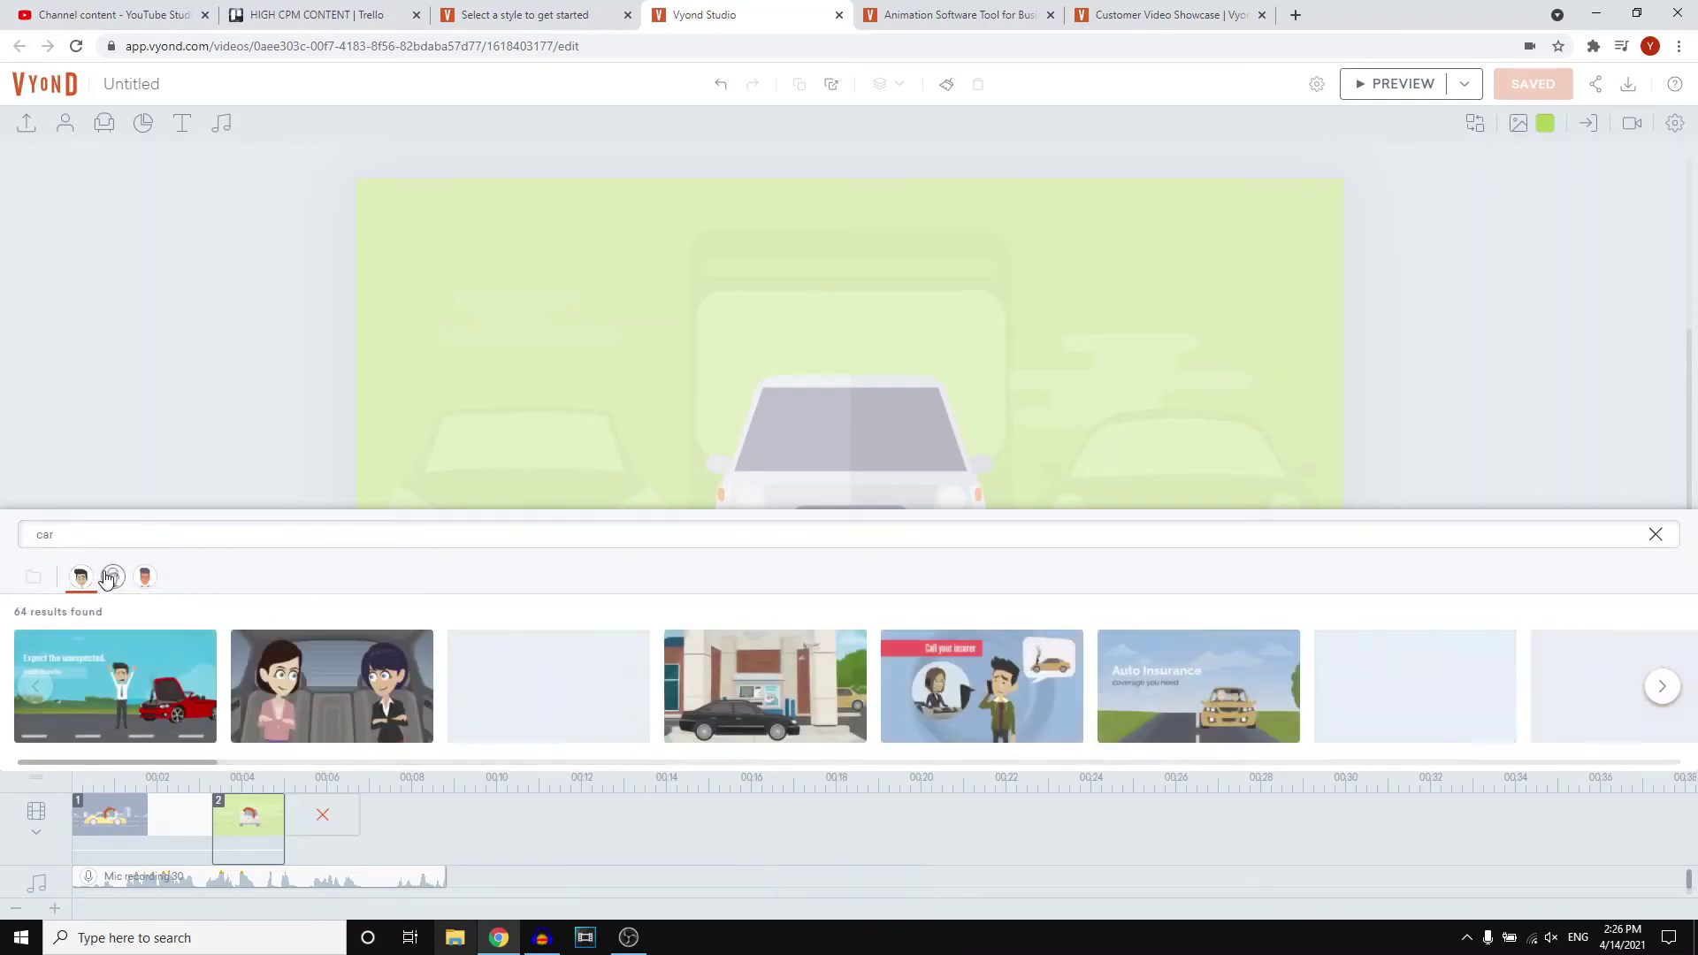
{"action": "left_click", "coordinate": [1665, 693]}
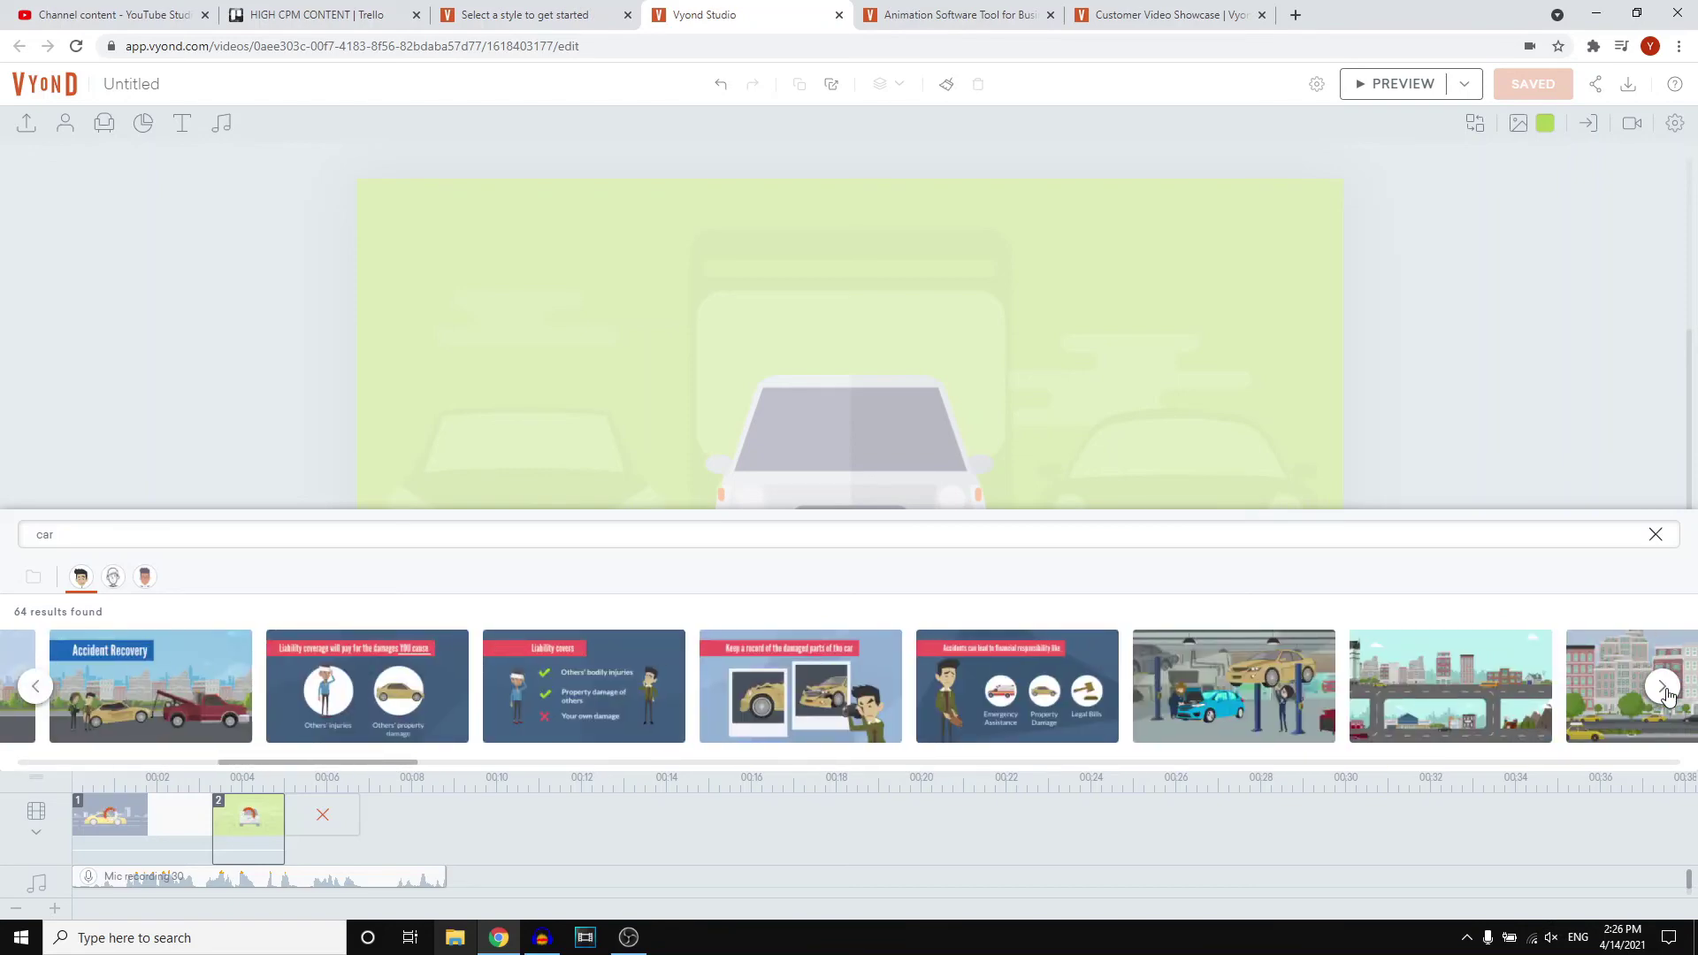
{"action": "left_click", "coordinate": [1665, 688]}
{"action": "left_click", "coordinate": [1665, 687]}
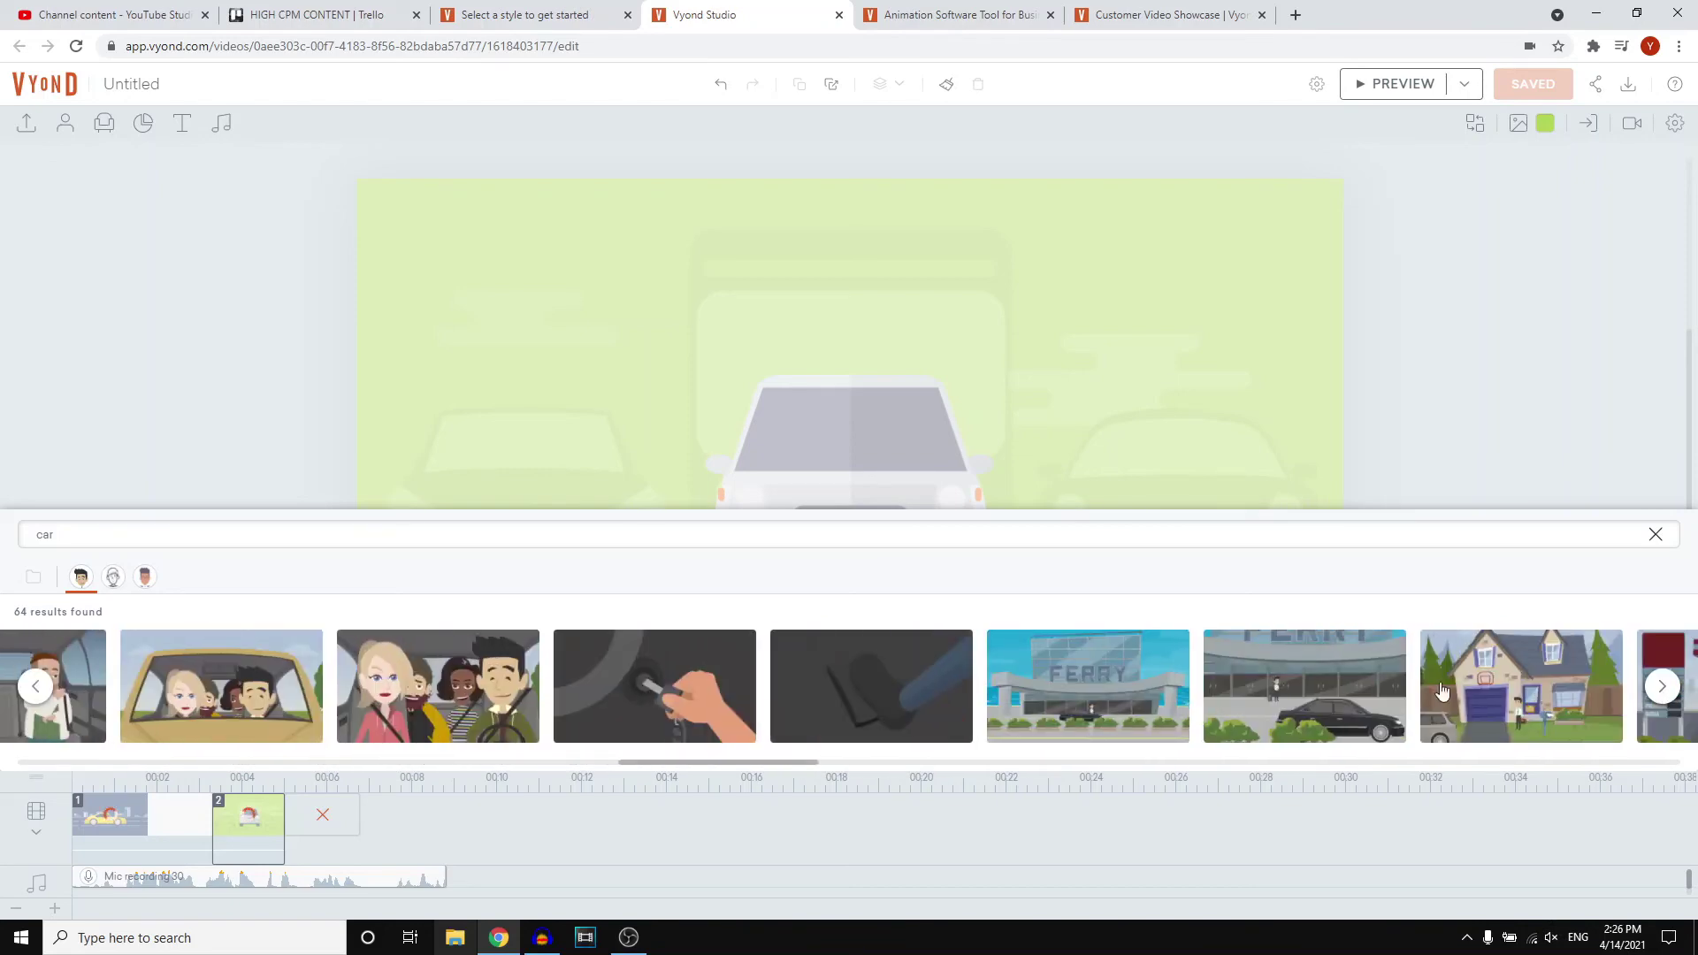
{"action": "left_click", "coordinate": [434, 681]}
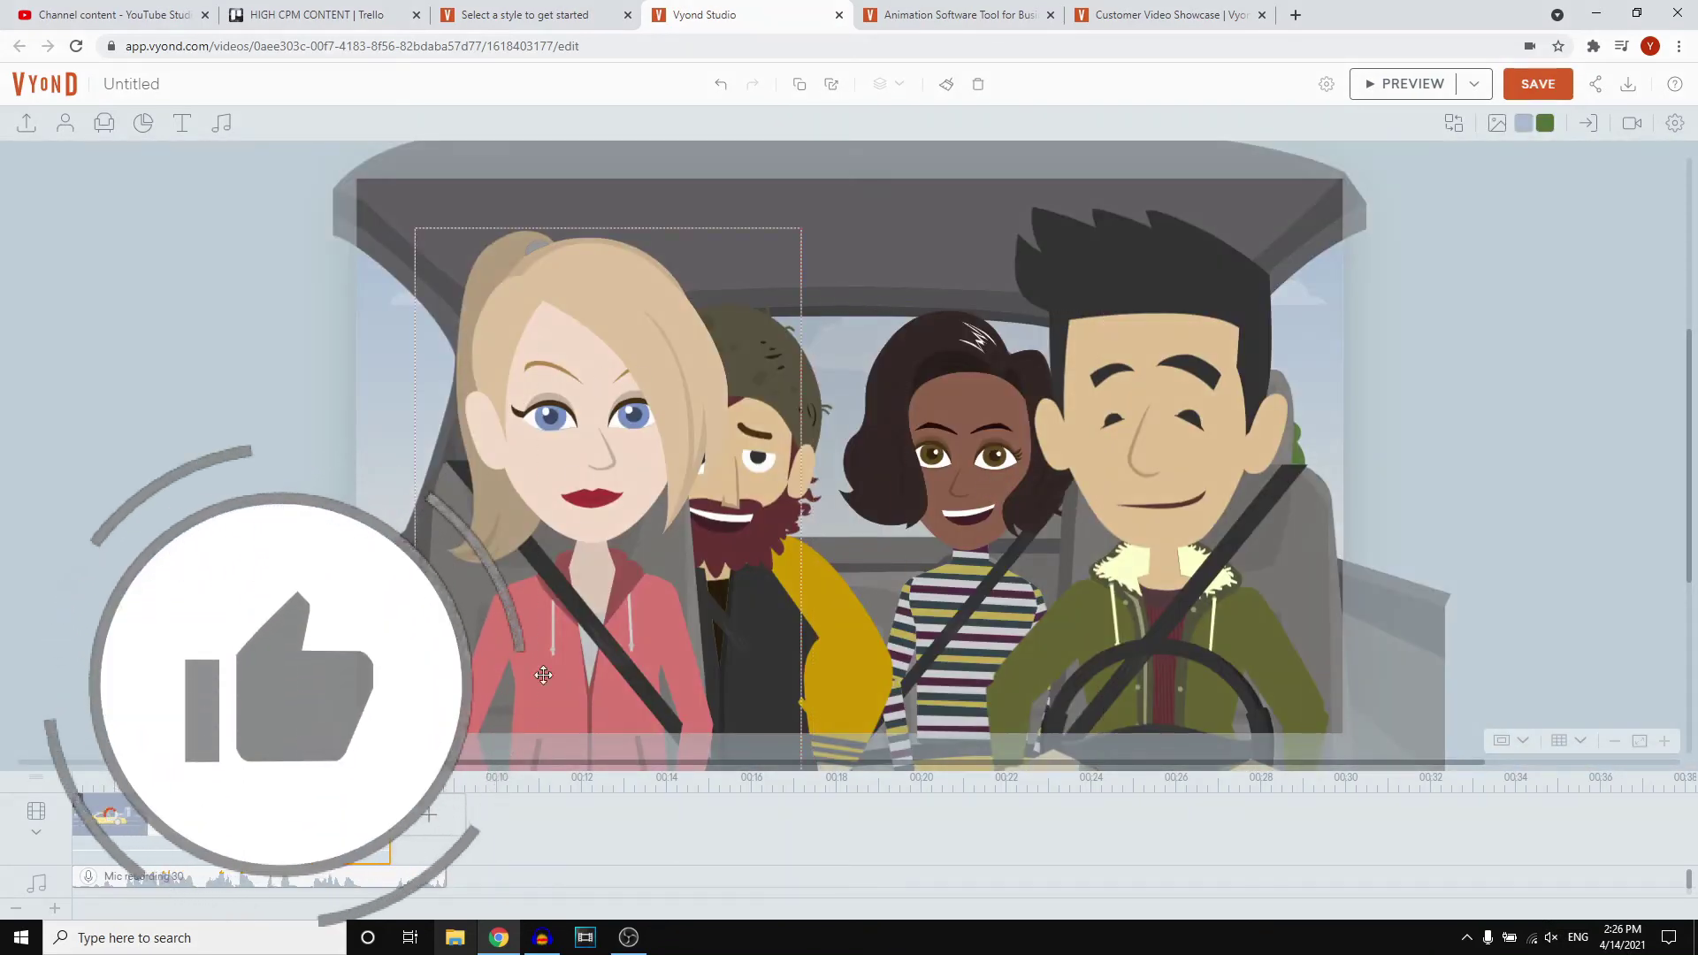
{"action": "left_click_drag", "start_coordinate": [389, 813], "coordinate": [447, 799]}
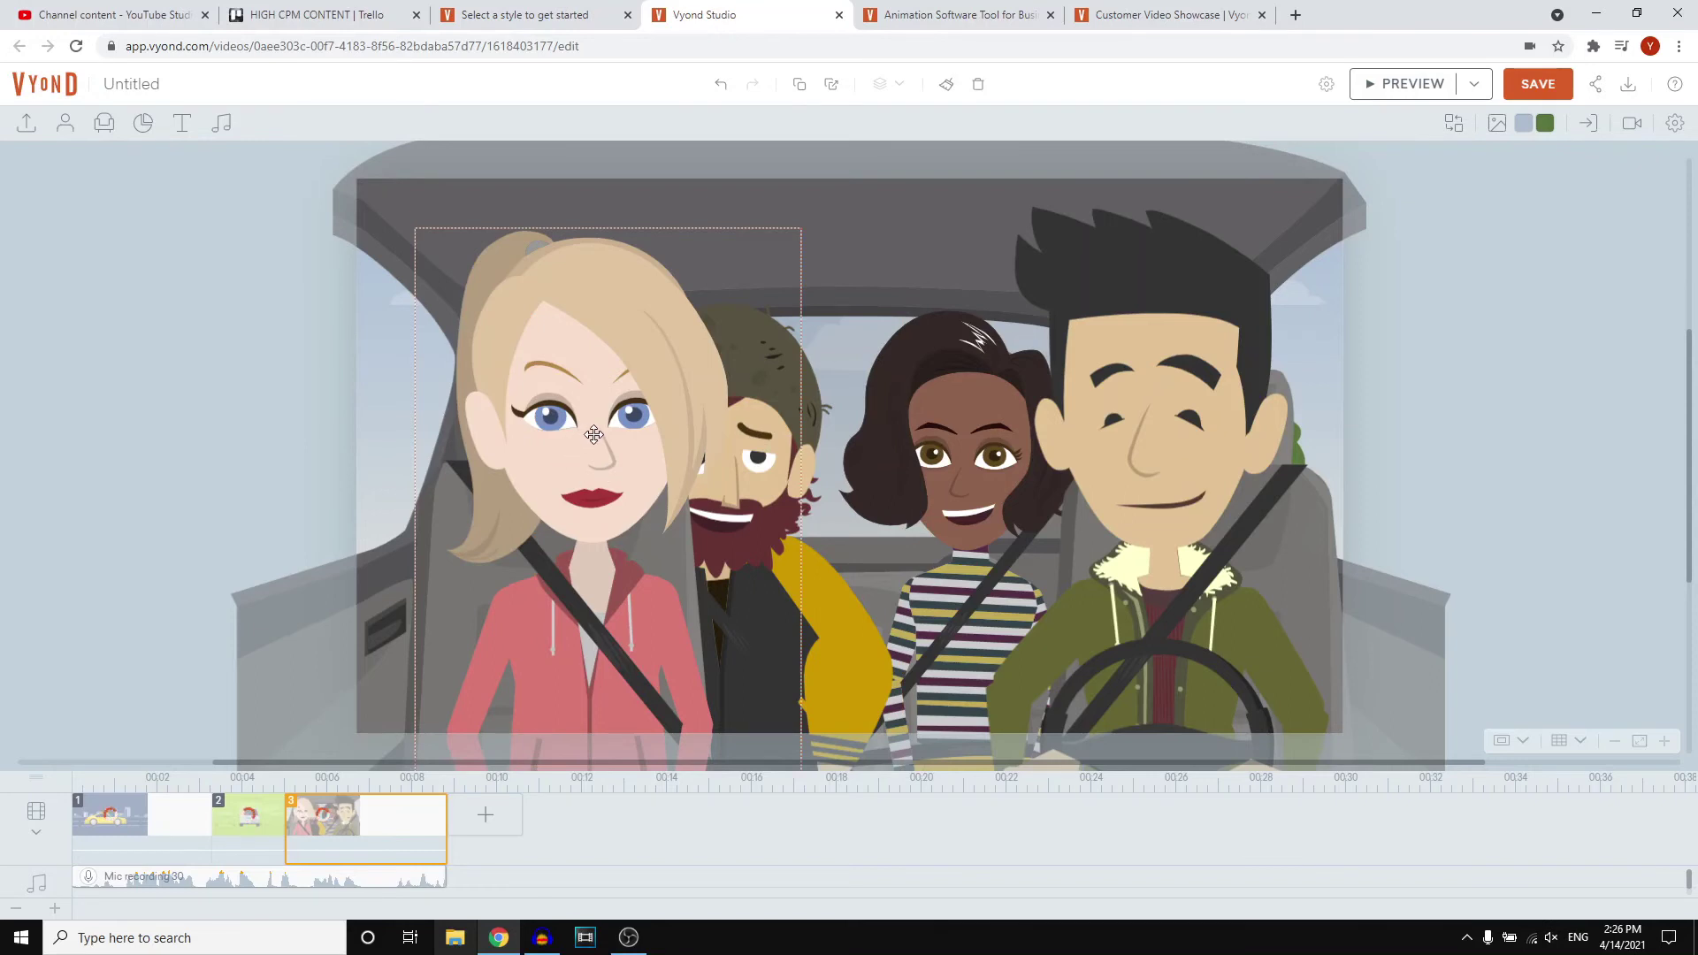
Step: Save the video and create a new Business Friendly male character with the second body type in the Character Creator
{"action": "left_click", "coordinate": [65, 125]}
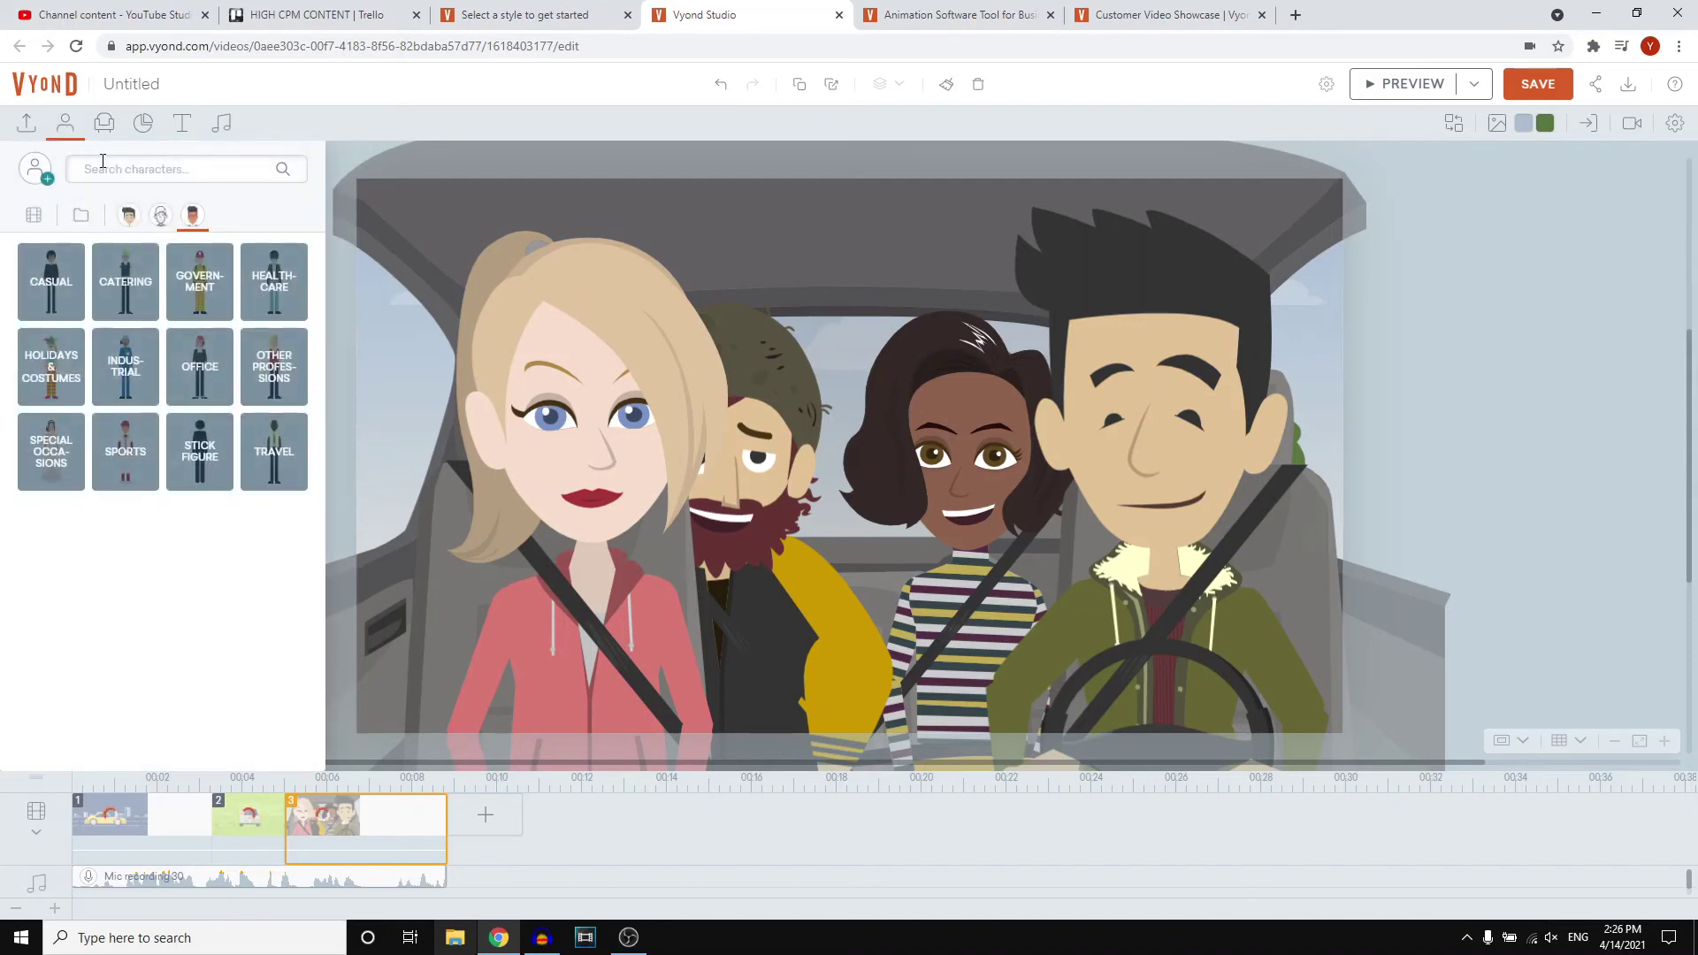
{"action": "left_click", "coordinate": [46, 179]}
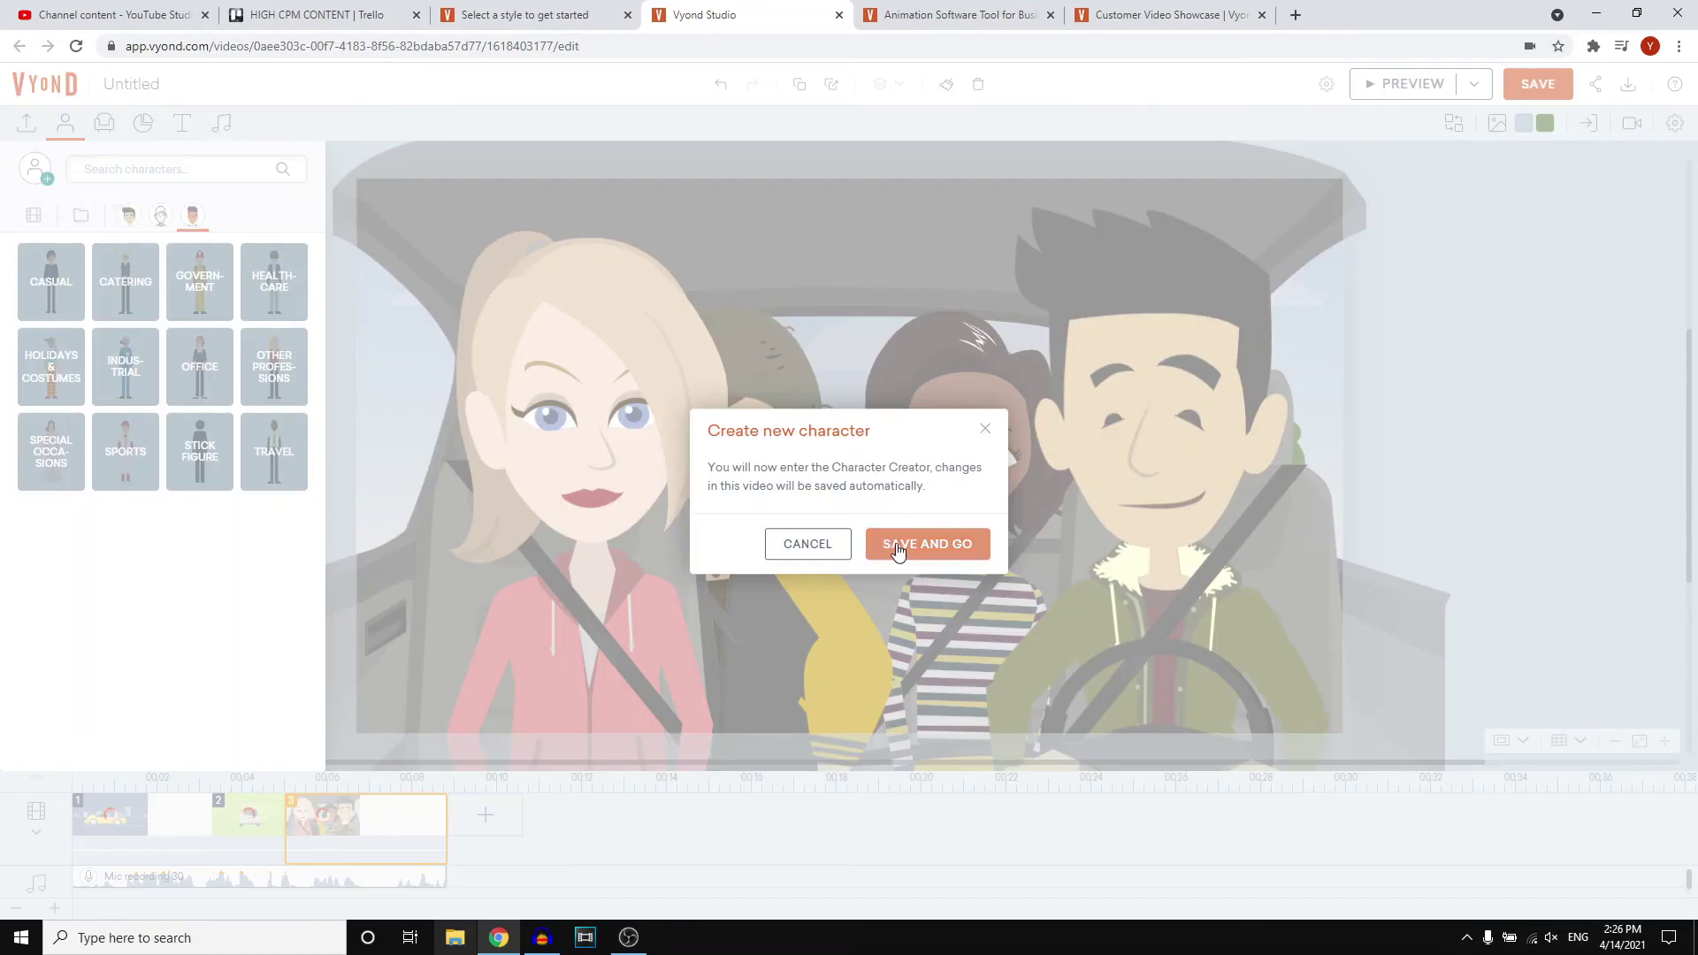
{"action": "left_click", "coordinate": [895, 544]}
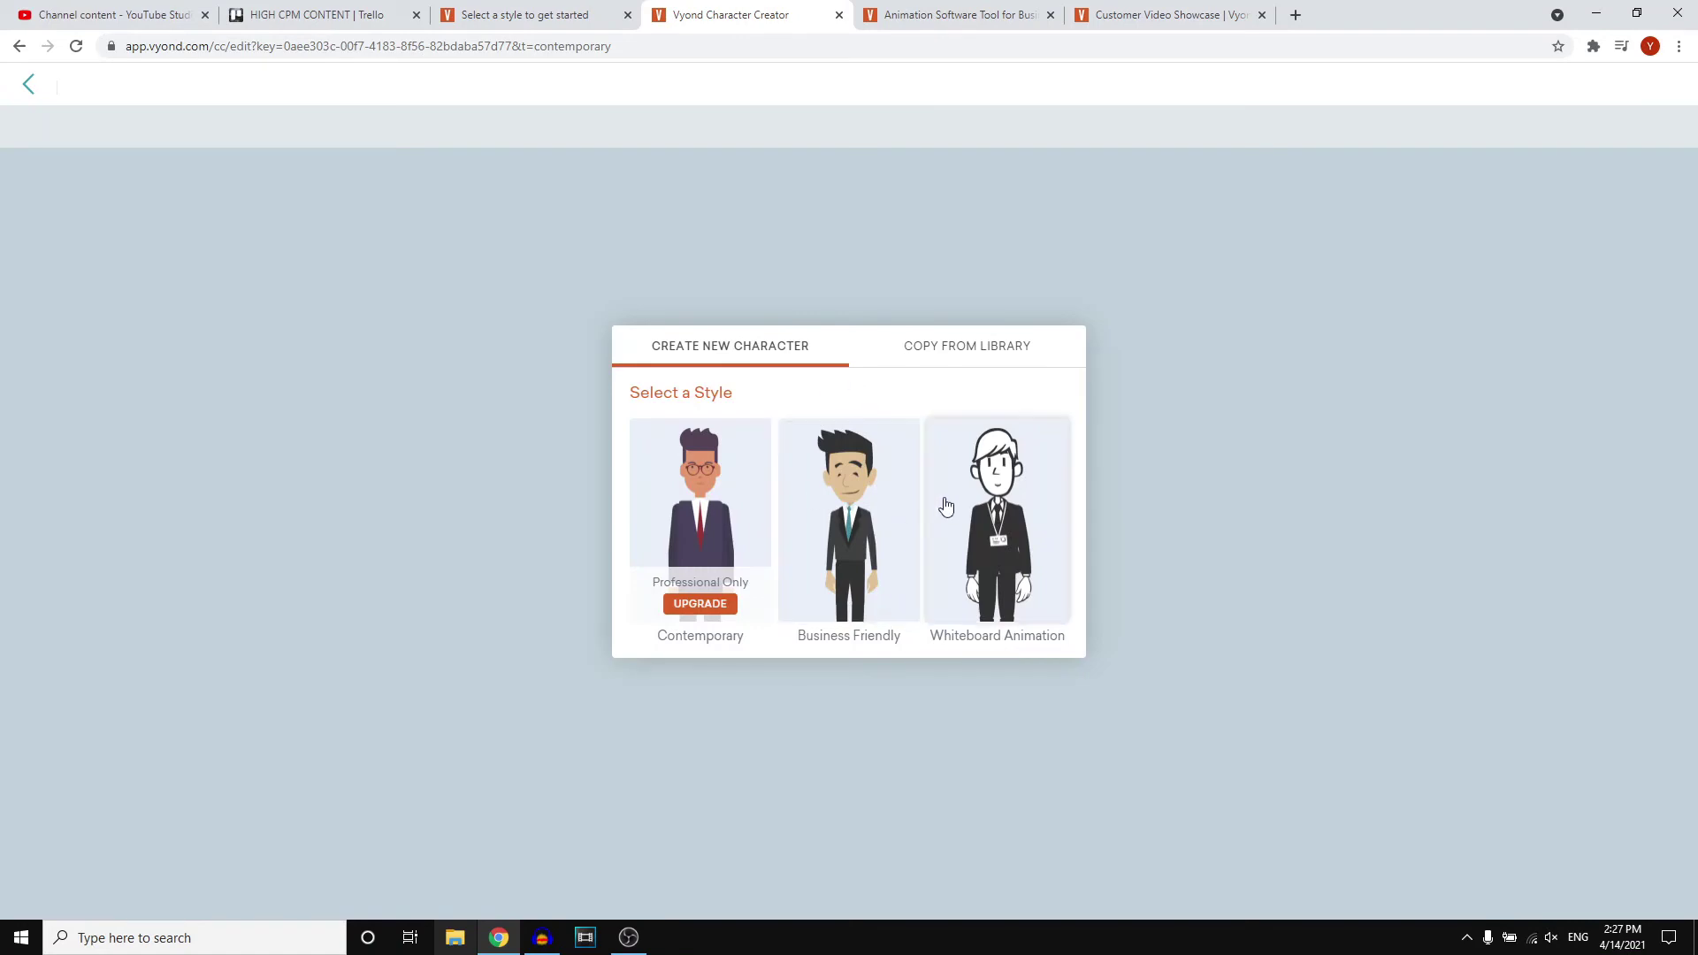
{"action": "left_click", "coordinate": [839, 550]}
{"action": "left_click", "coordinate": [788, 519]}
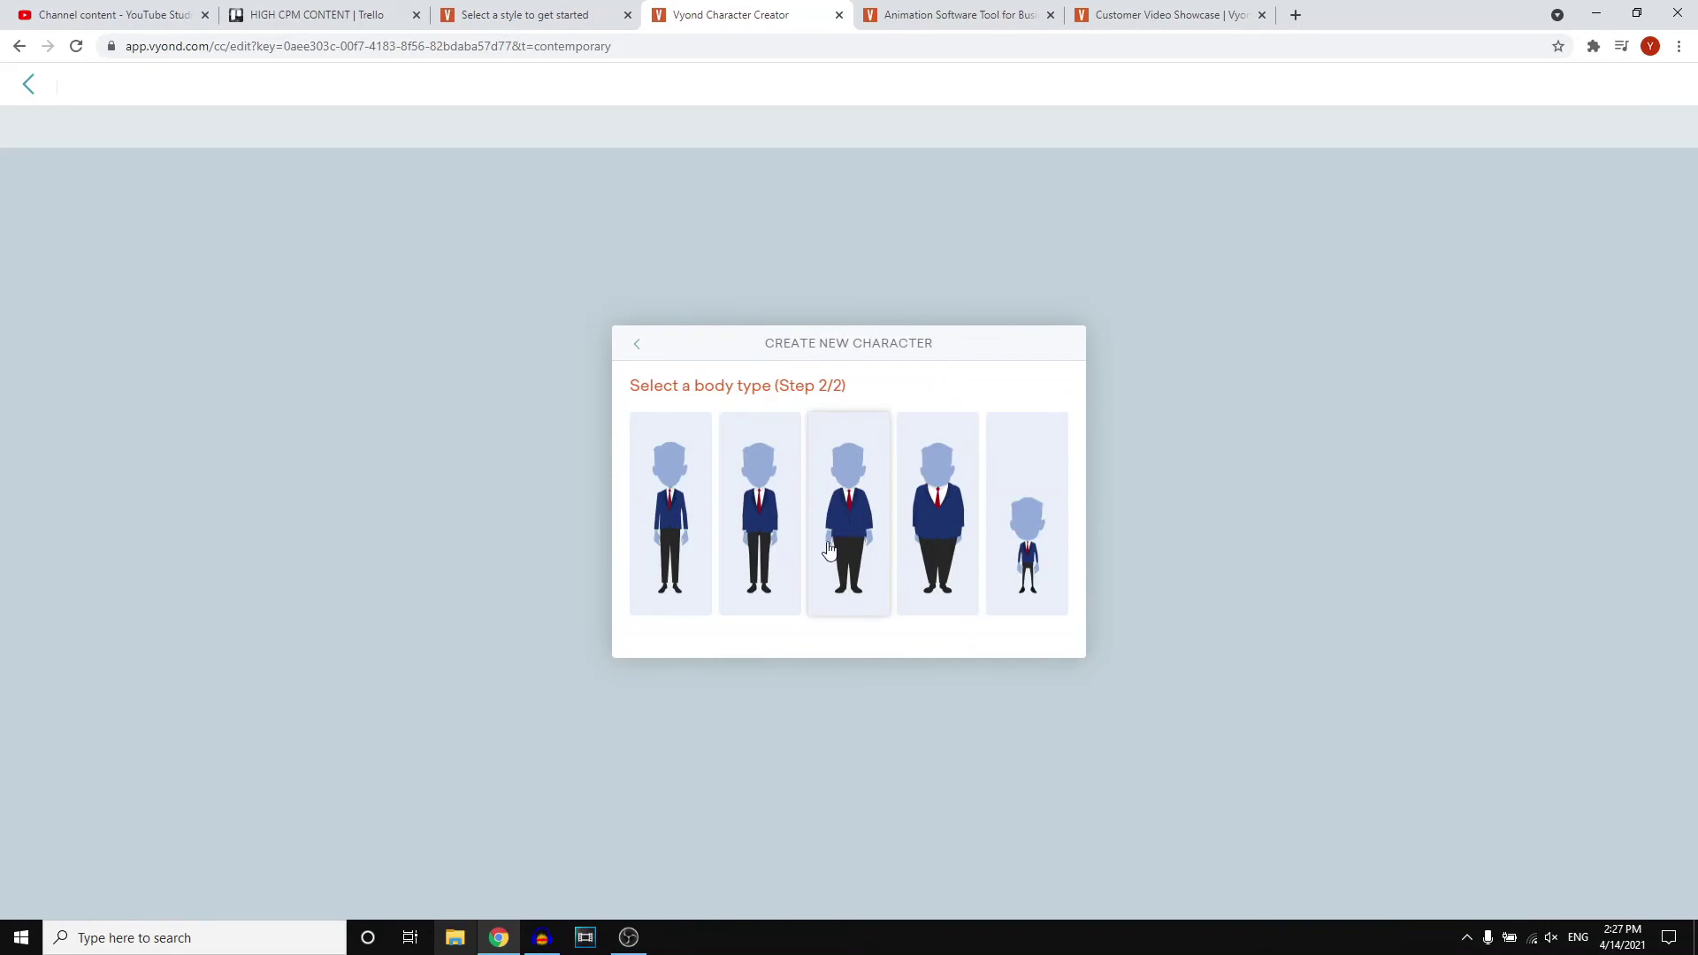
{"action": "left_click", "coordinate": [776, 524]}
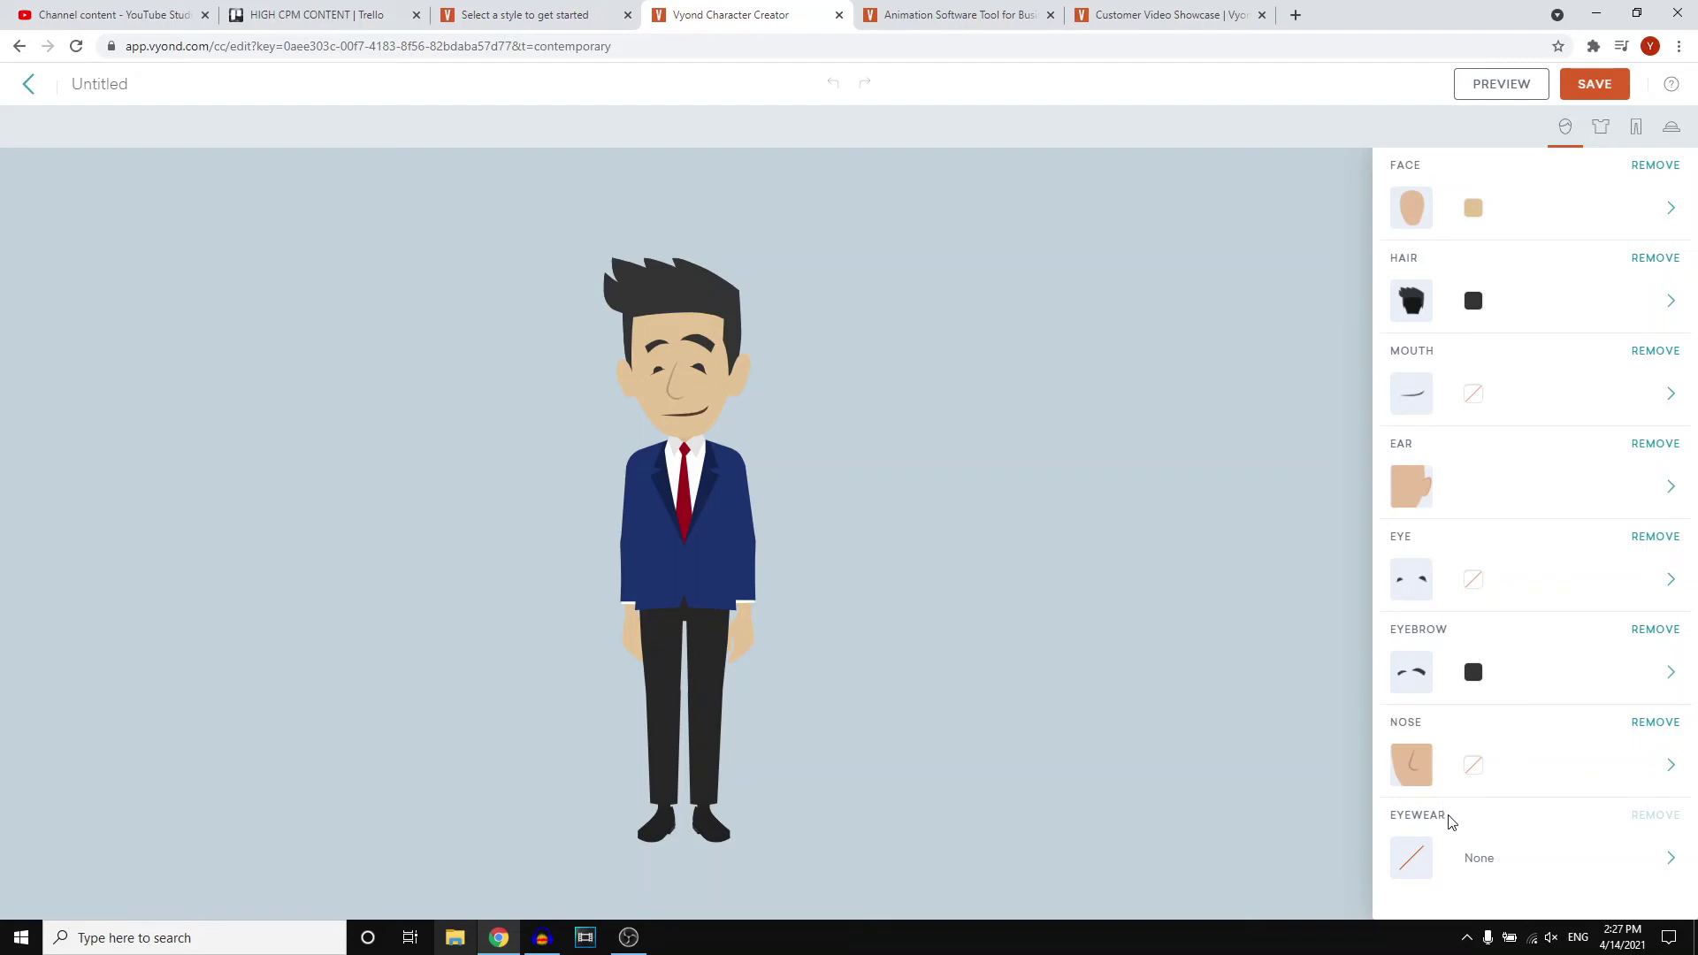
Step: Try the suggested dark red for the character's hair, then set the hair to the suggested dark purple-blue, 2E2A41
{"action": "left_click", "coordinate": [1474, 300]}
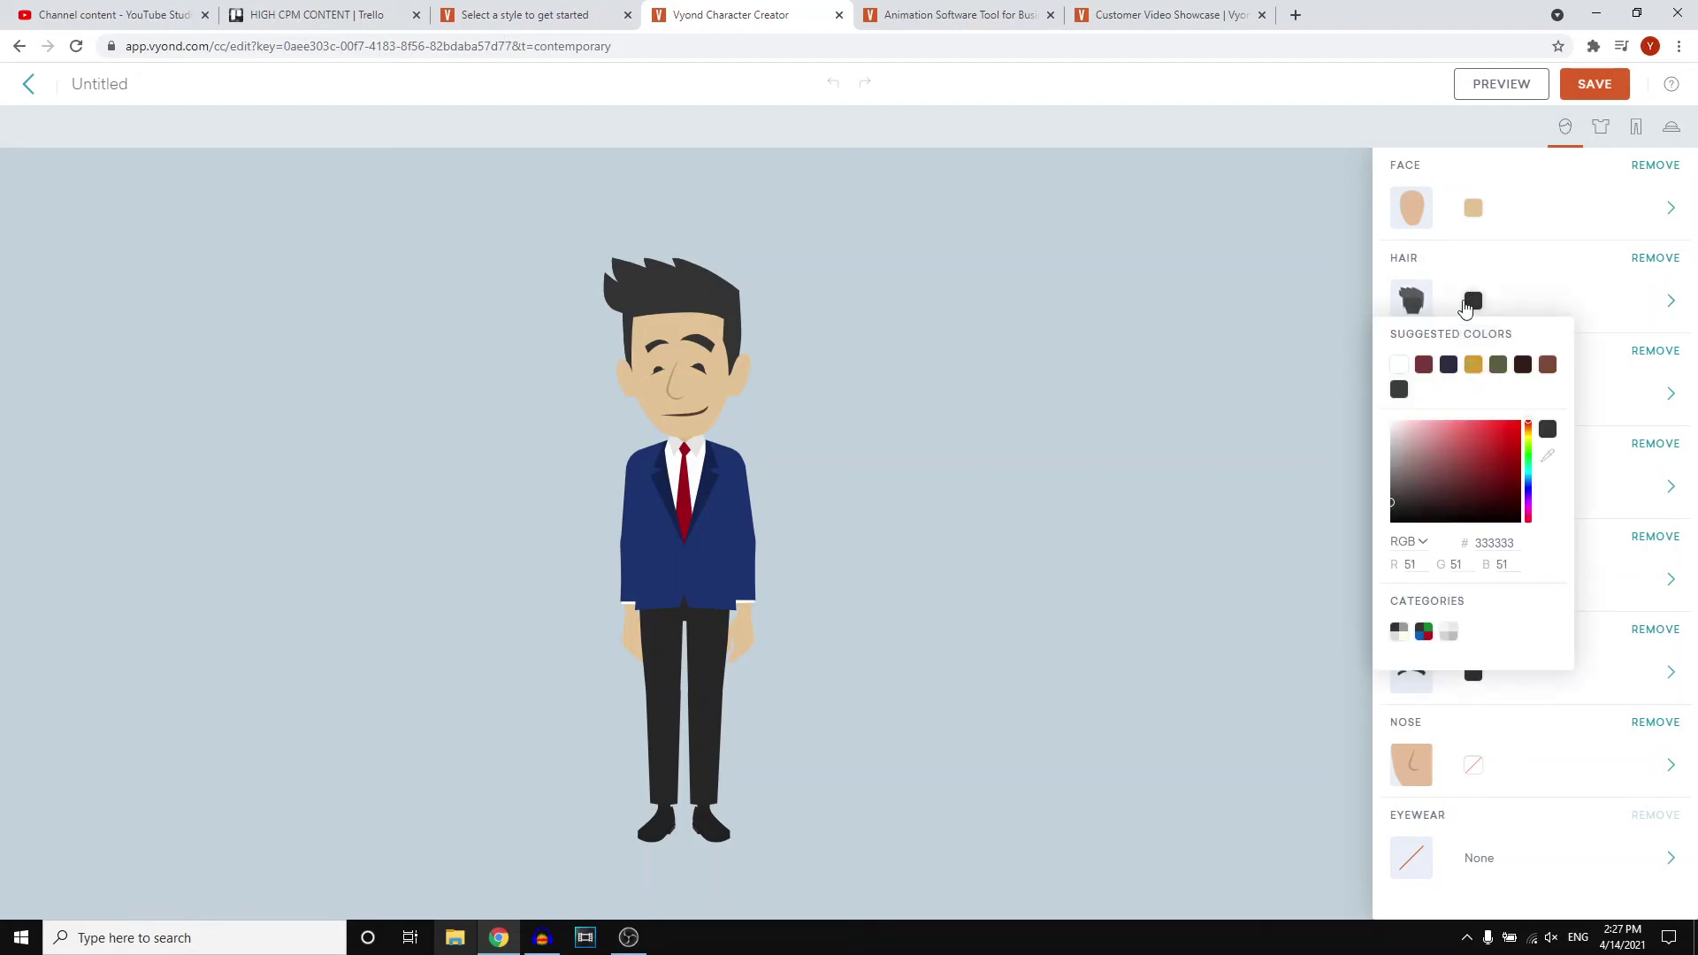
{"action": "left_click", "coordinate": [1424, 366]}
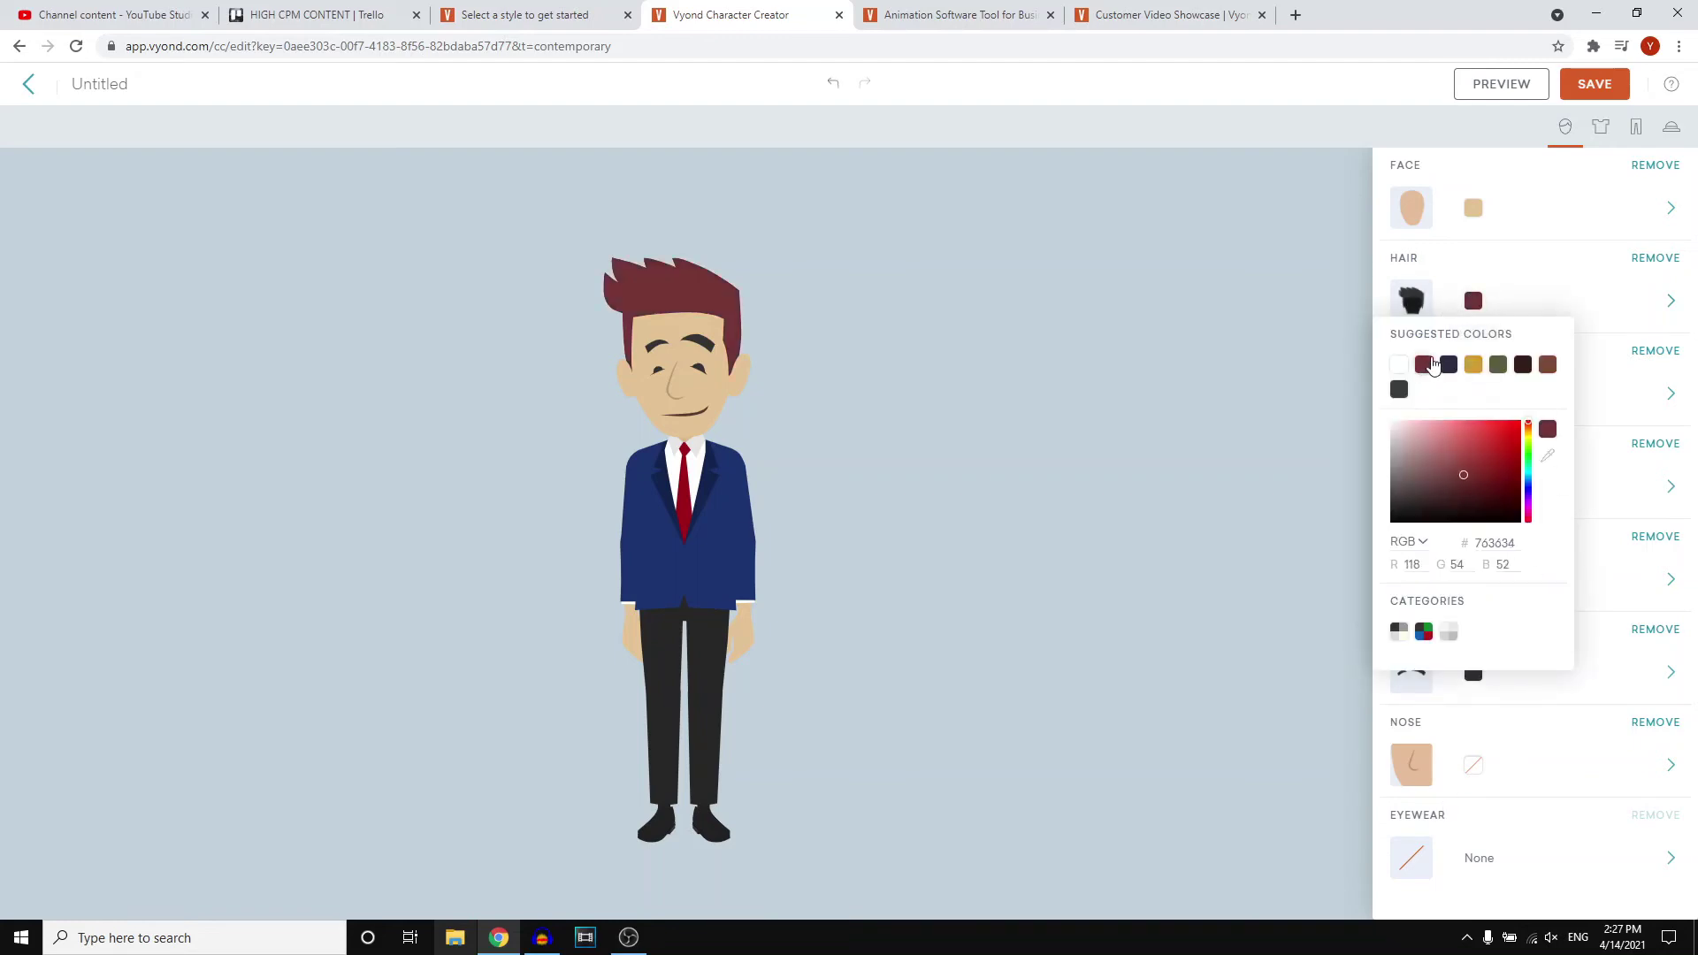
{"action": "left_click", "coordinate": [1450, 367]}
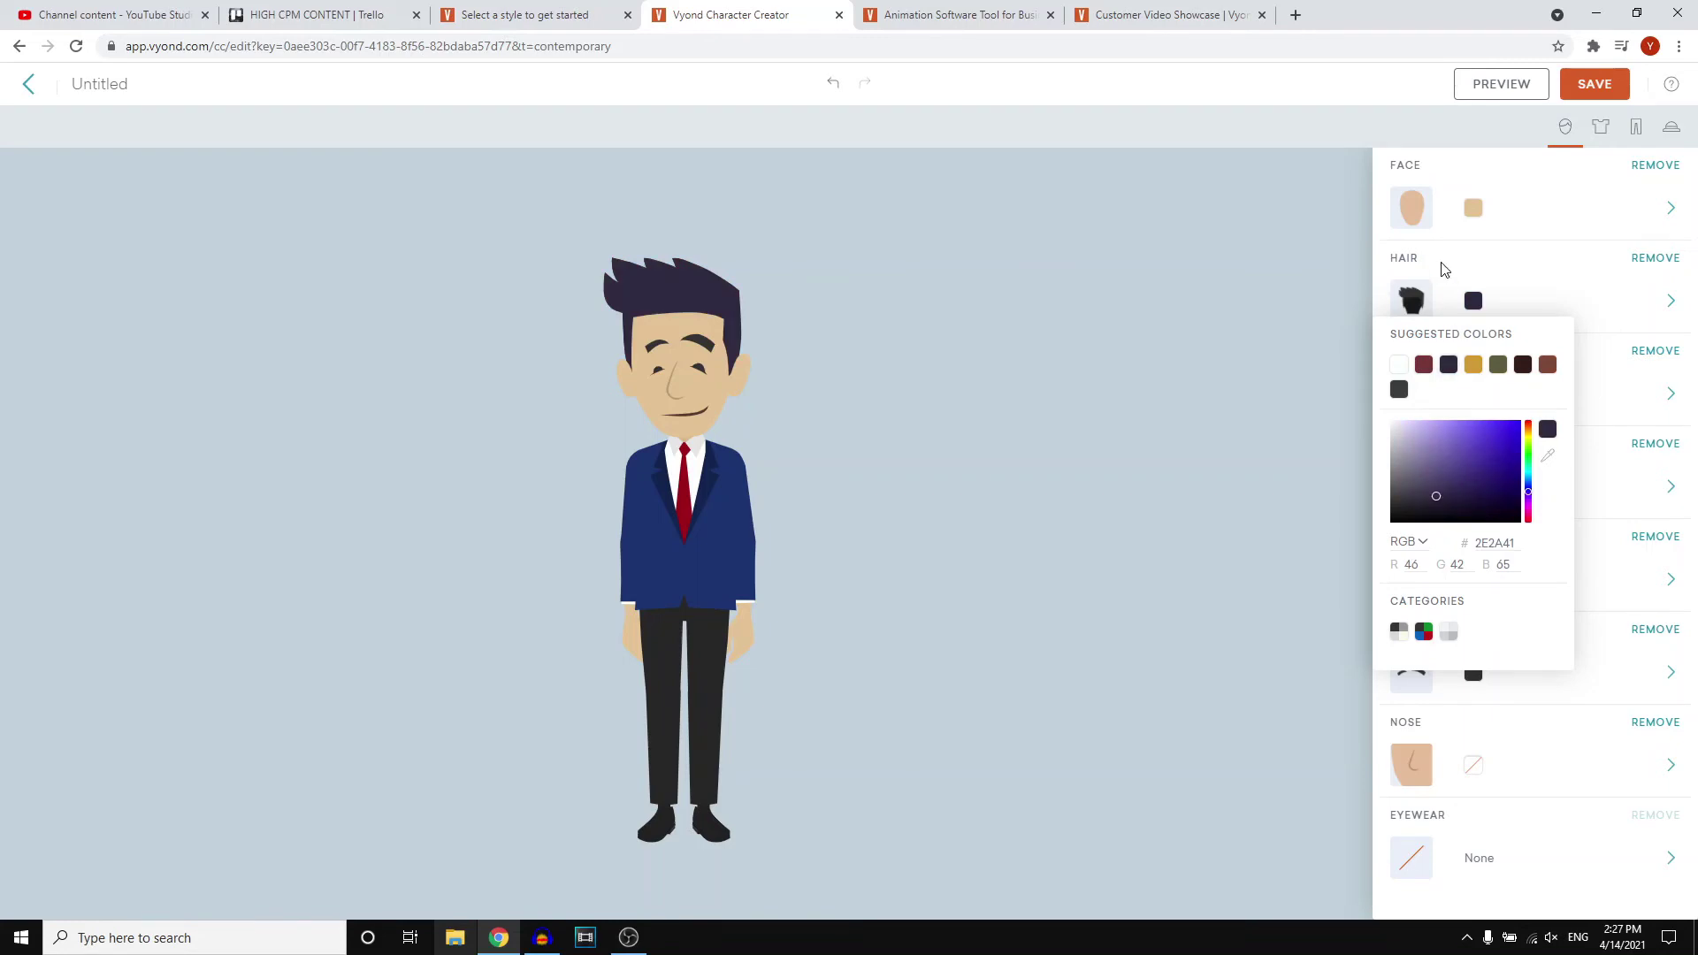
{"action": "left_click", "coordinate": [1473, 209]}
Step: Try several face shapes, including the bearded one, and apply the second face shape in the first row
{"action": "left_click", "coordinate": [1670, 209]}
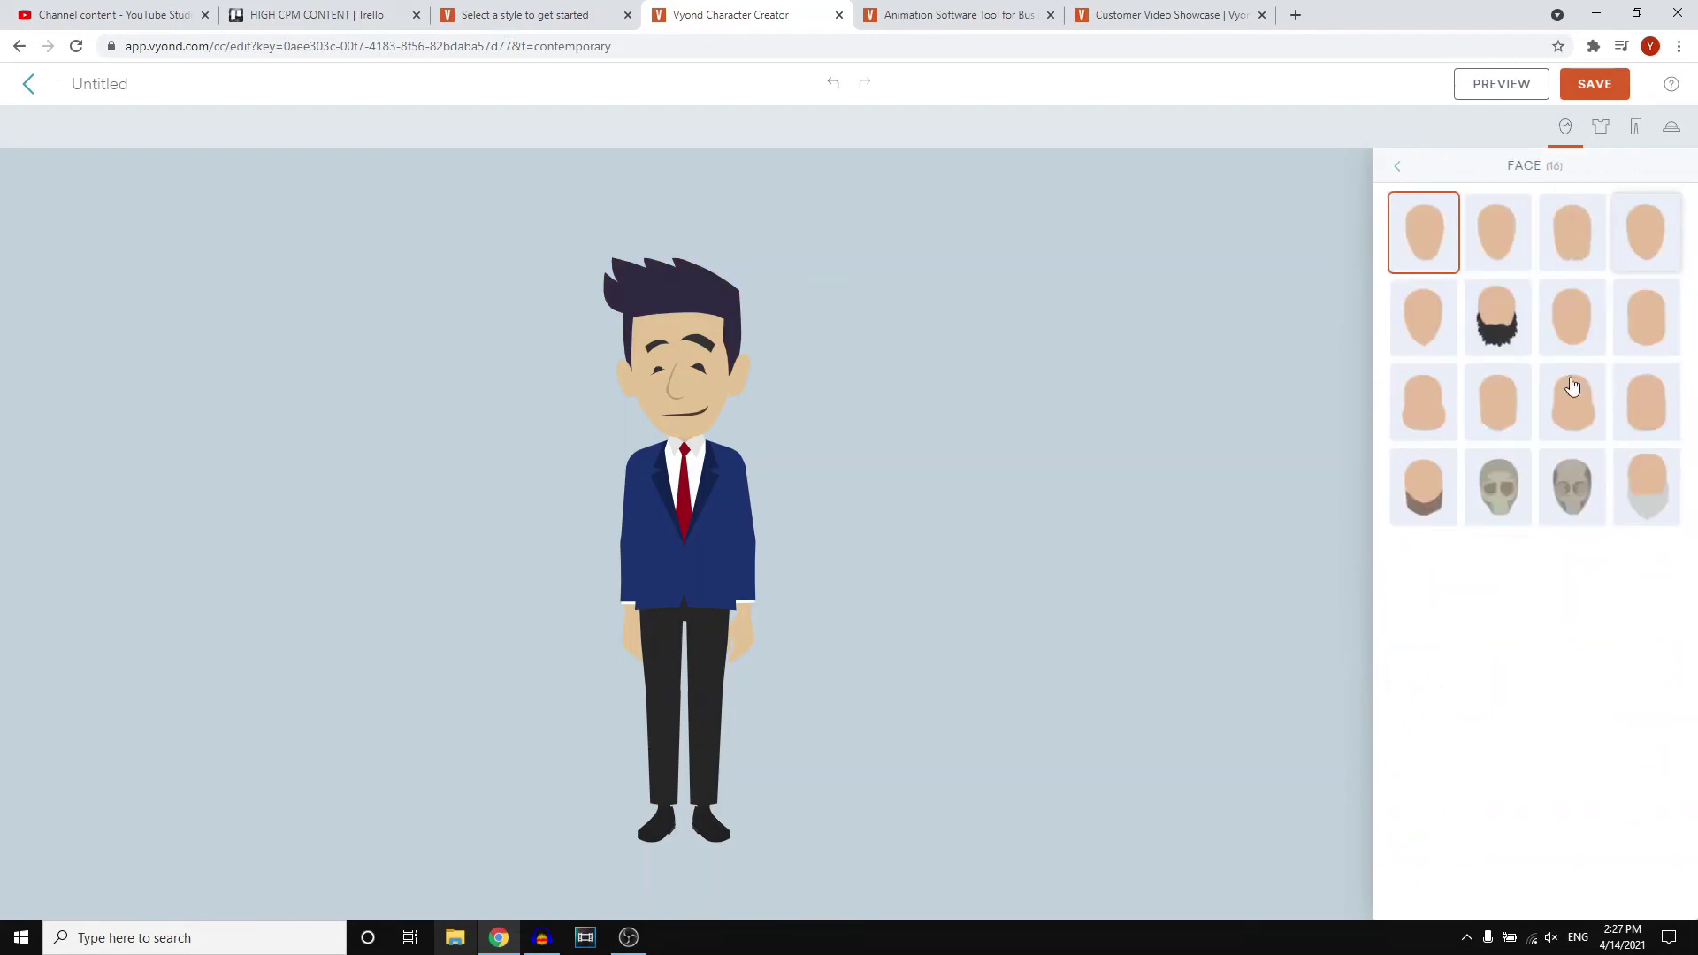
{"action": "left_click", "coordinate": [1413, 341]}
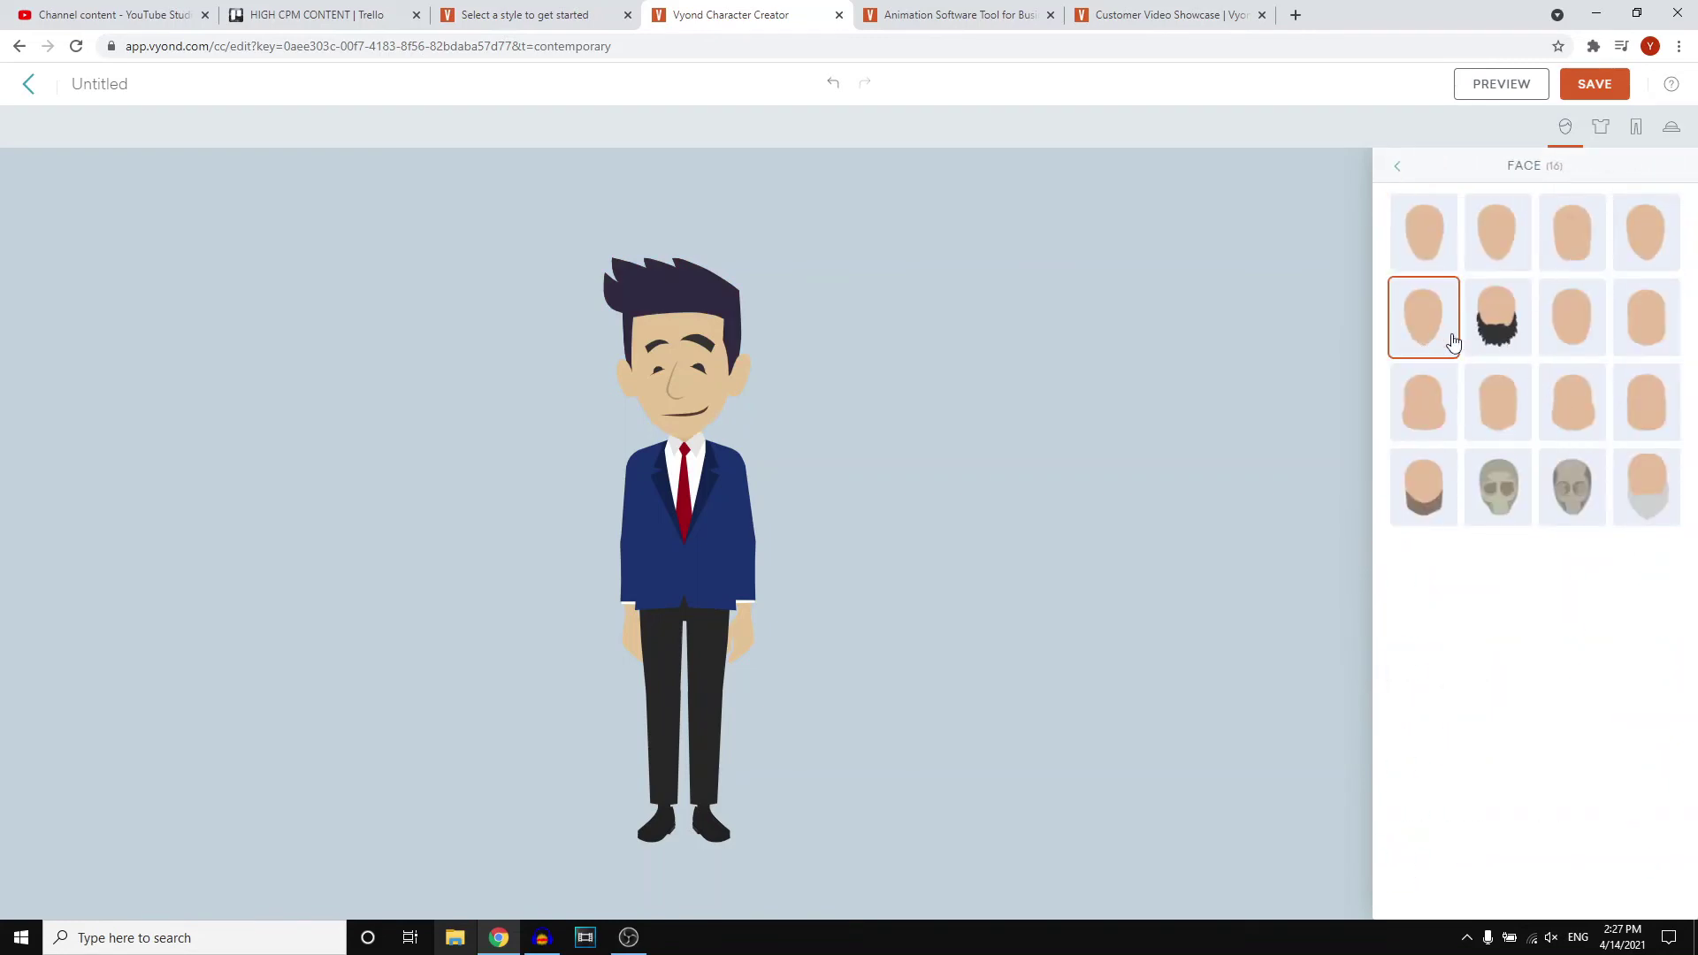
{"action": "left_click", "coordinate": [1482, 328]}
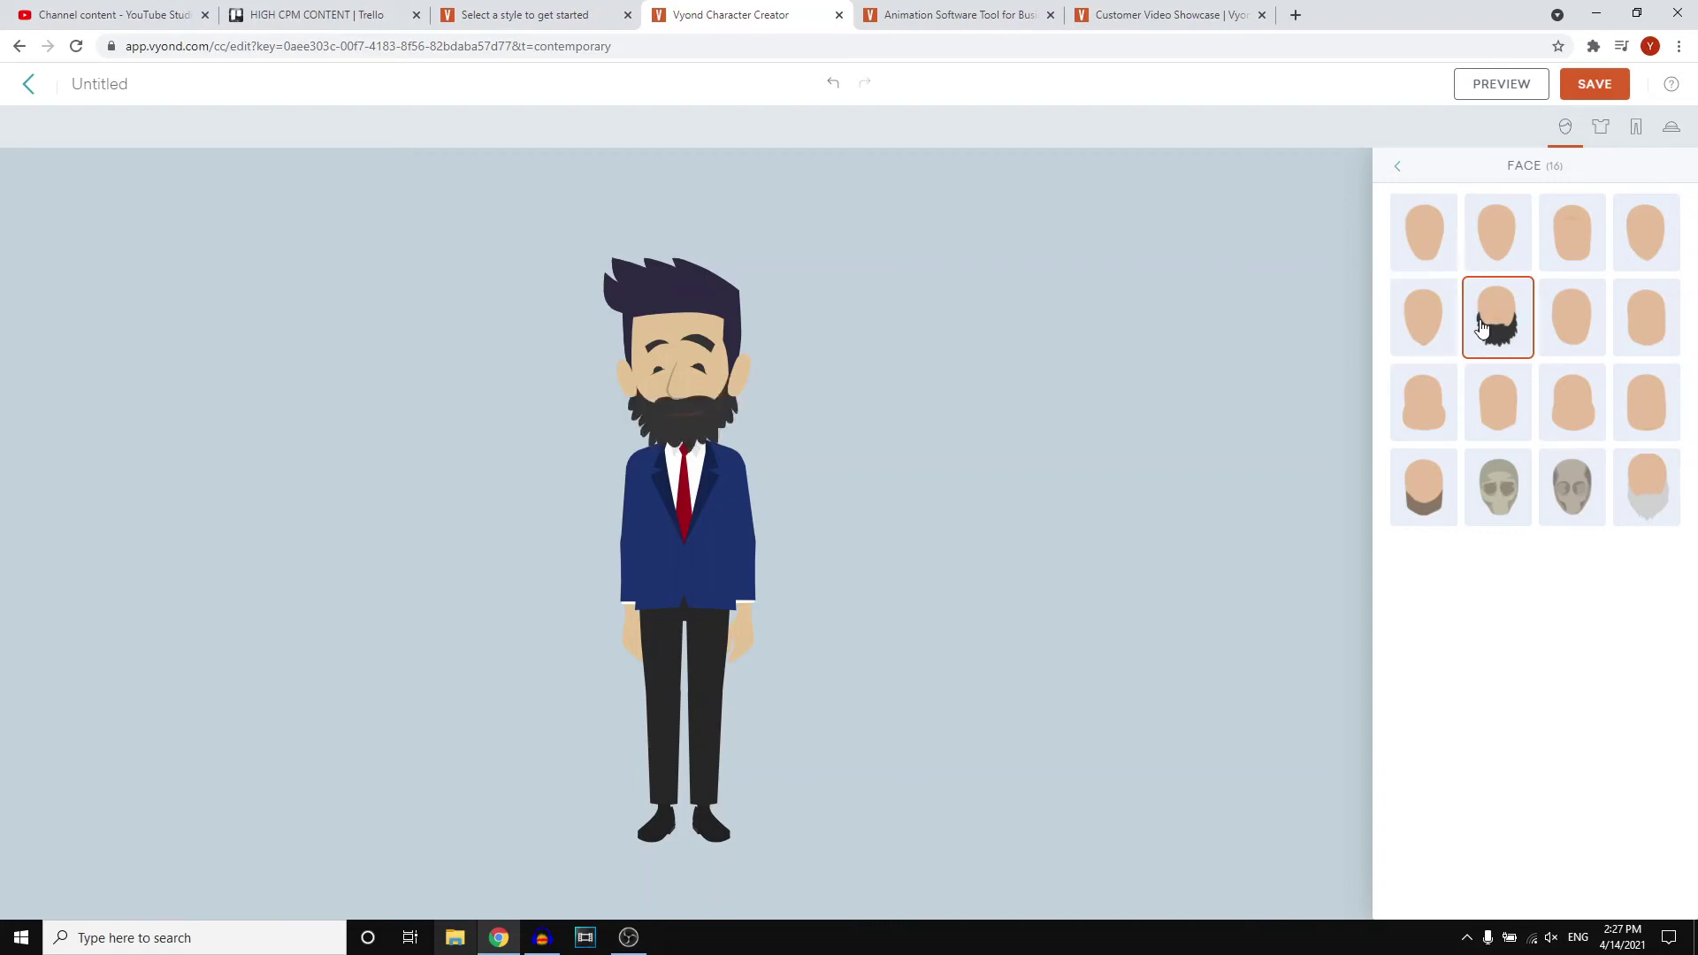
{"action": "left_click", "coordinate": [1431, 413]}
{"action": "left_click", "coordinate": [1498, 409]}
{"action": "left_click", "coordinate": [1556, 416]}
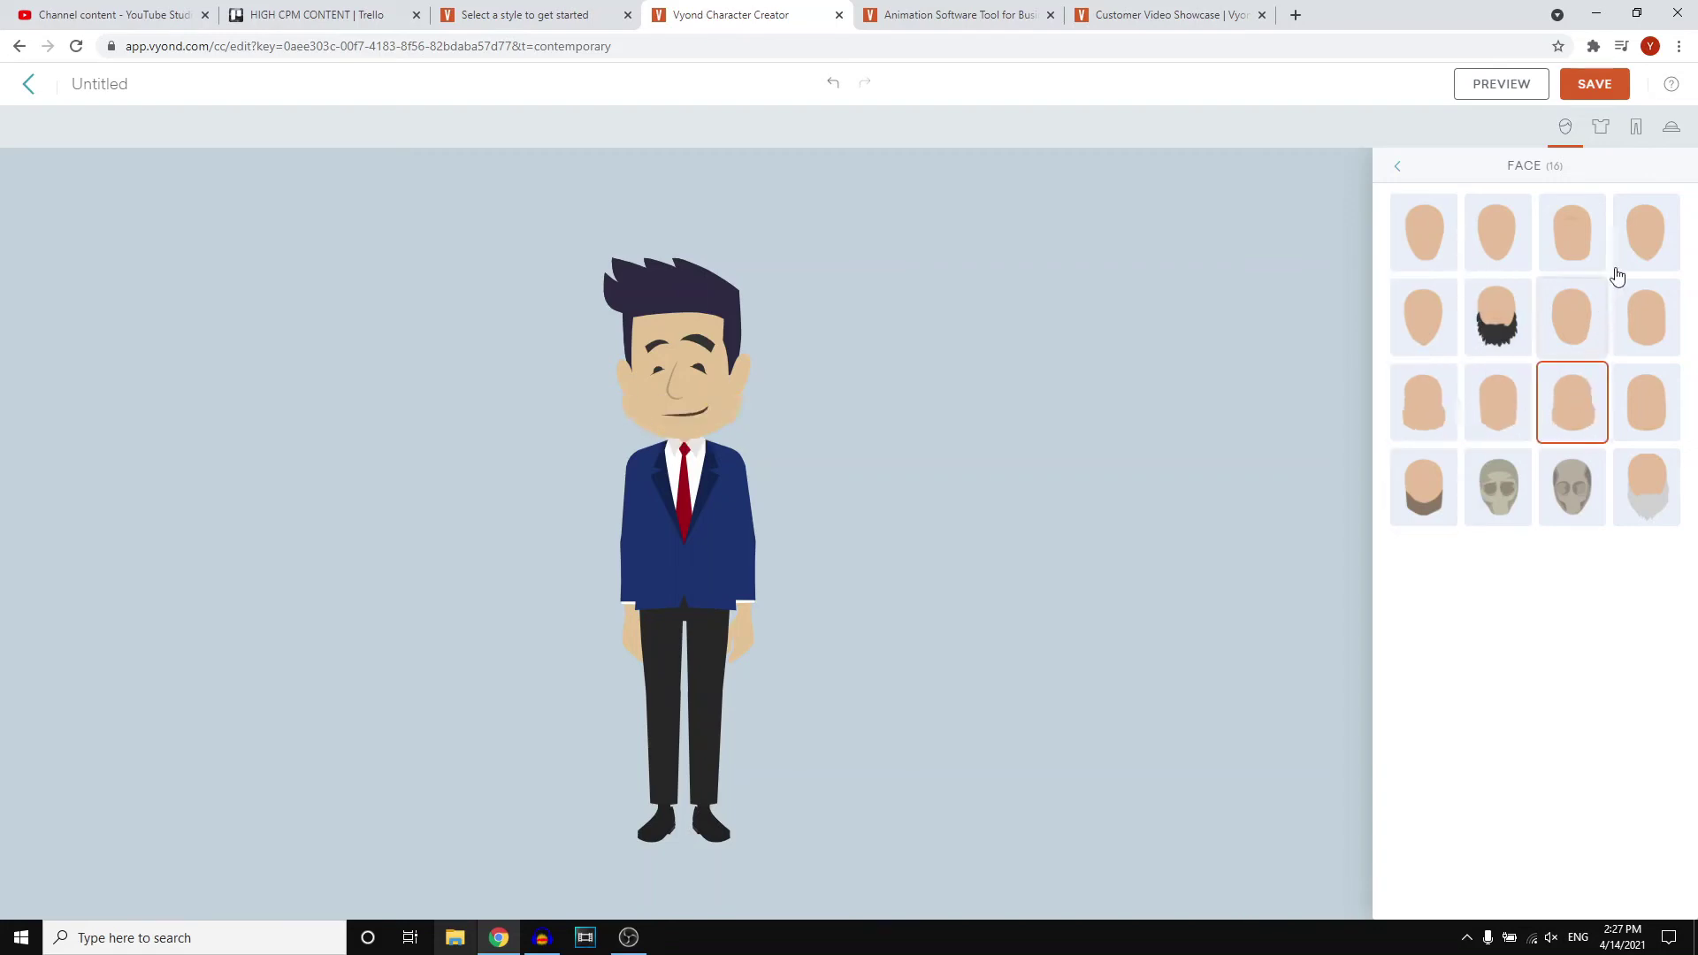
{"action": "left_click", "coordinate": [1641, 232]}
{"action": "left_click", "coordinate": [1519, 222]}
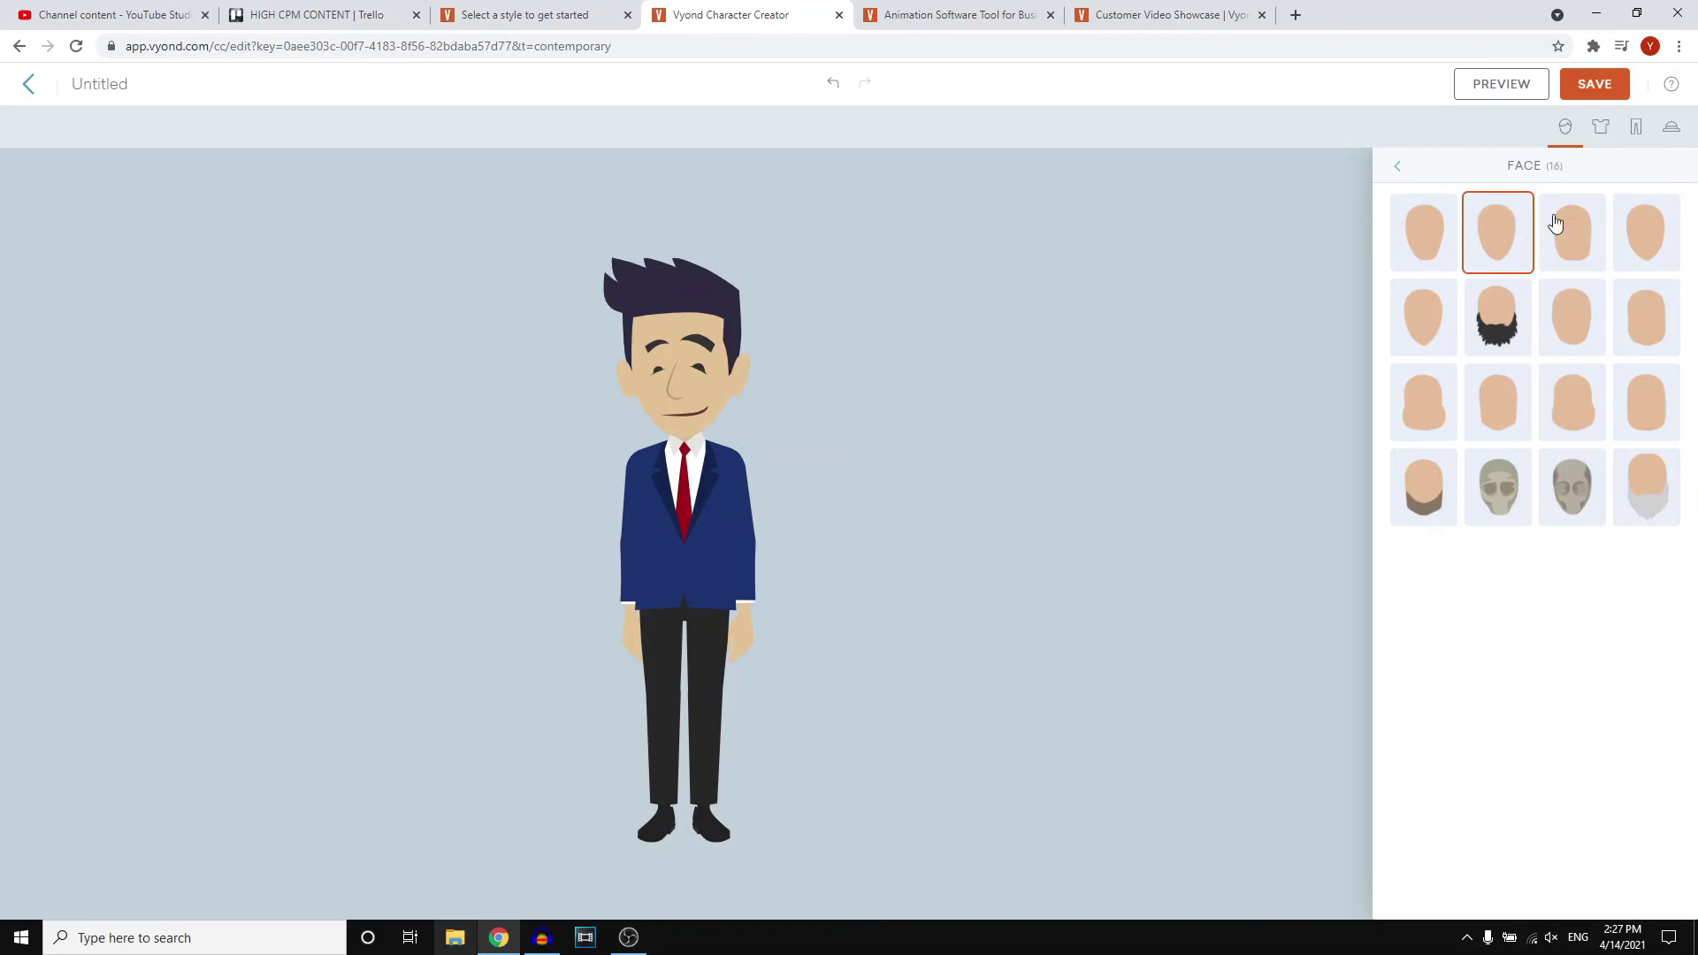
Step: Dress the character in the olive green jacket with the fleece-lined hood over a dark red shirt
{"action": "left_click", "coordinate": [1601, 127]}
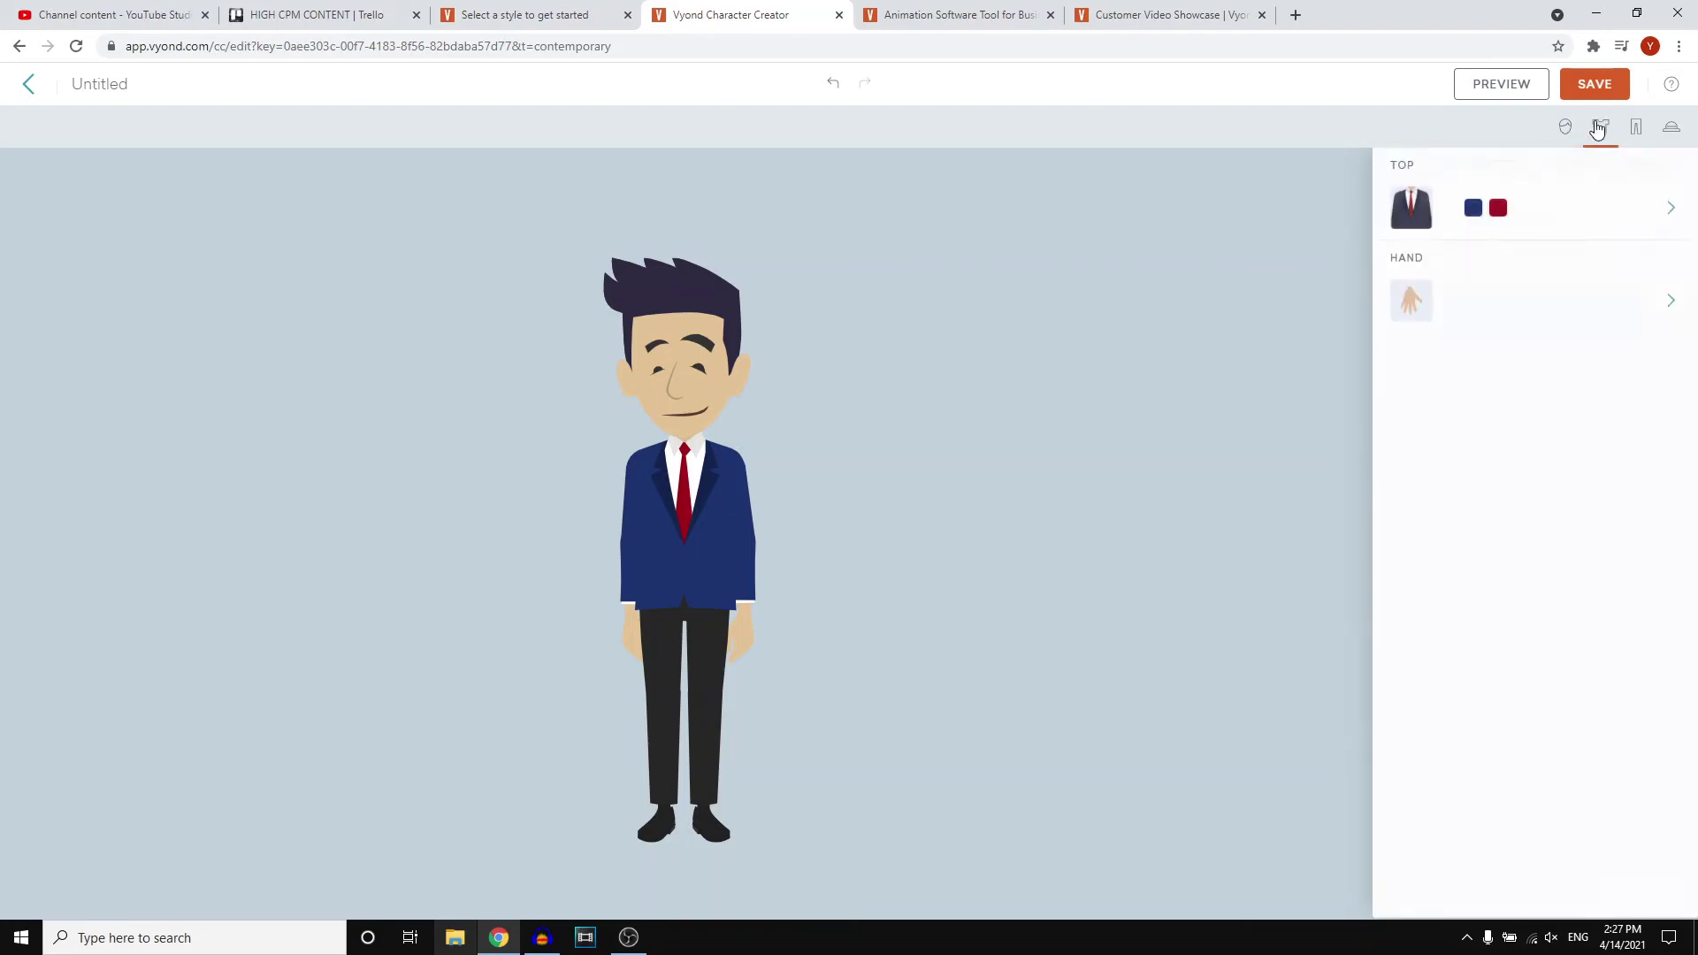
{"action": "left_click", "coordinate": [1656, 212]}
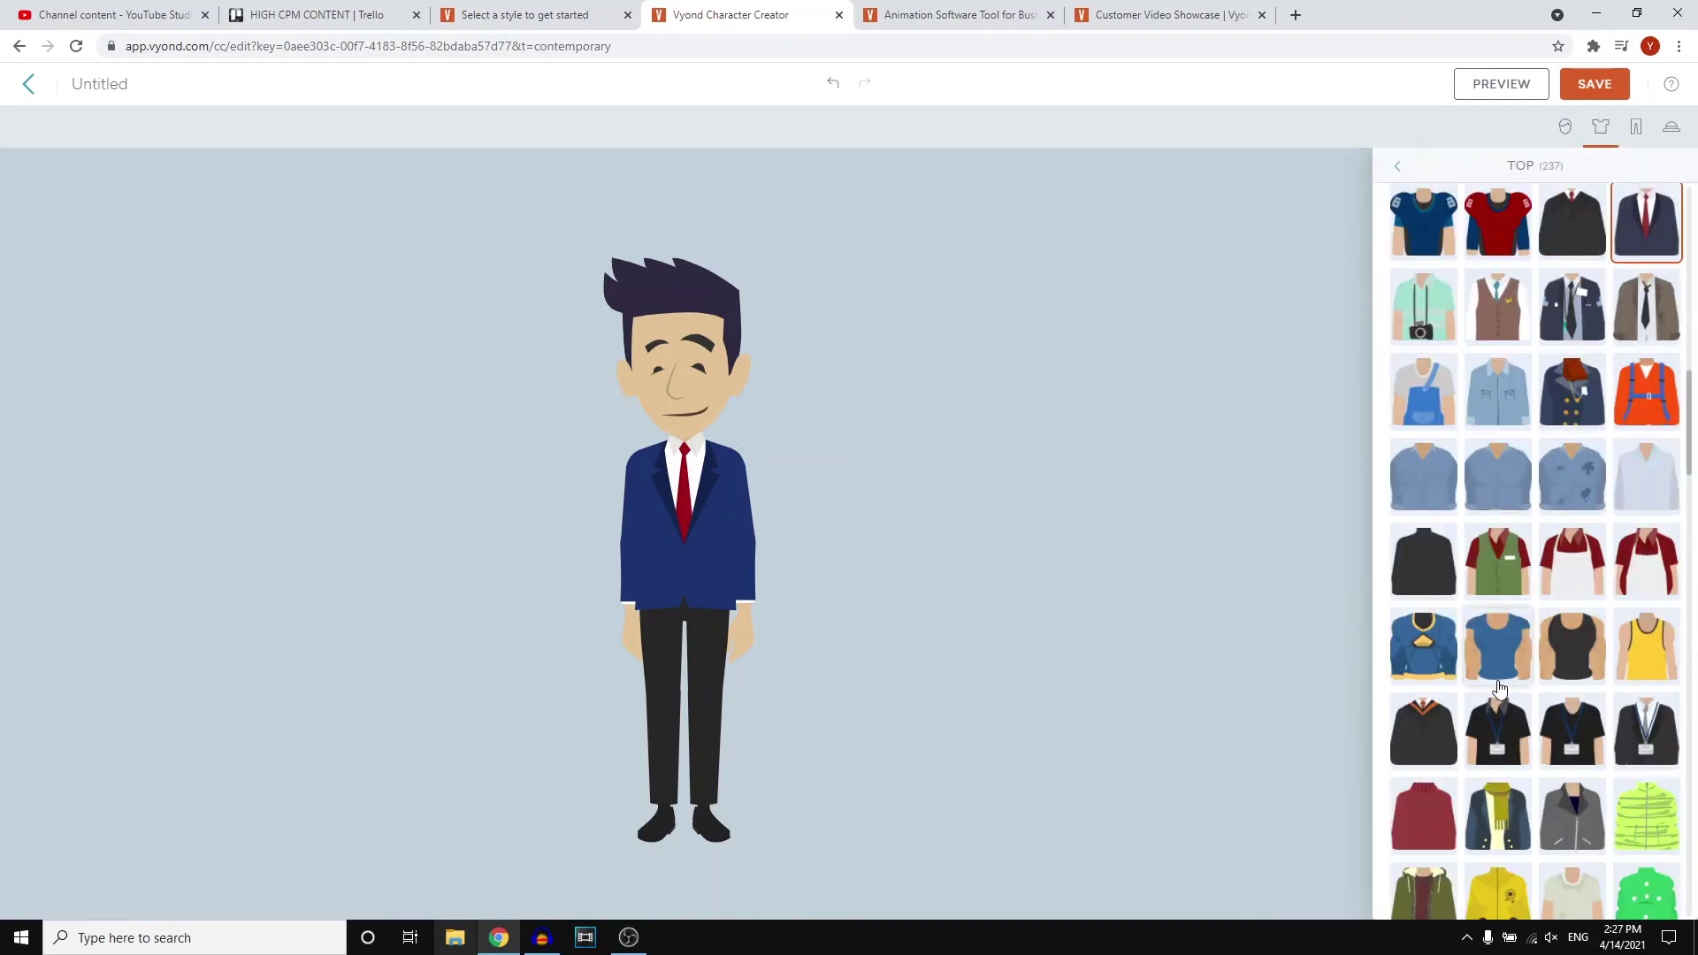
{"action": "scroll", "coordinate": [1499, 688], "scroll_direction": "down", "scroll_amount": 15}
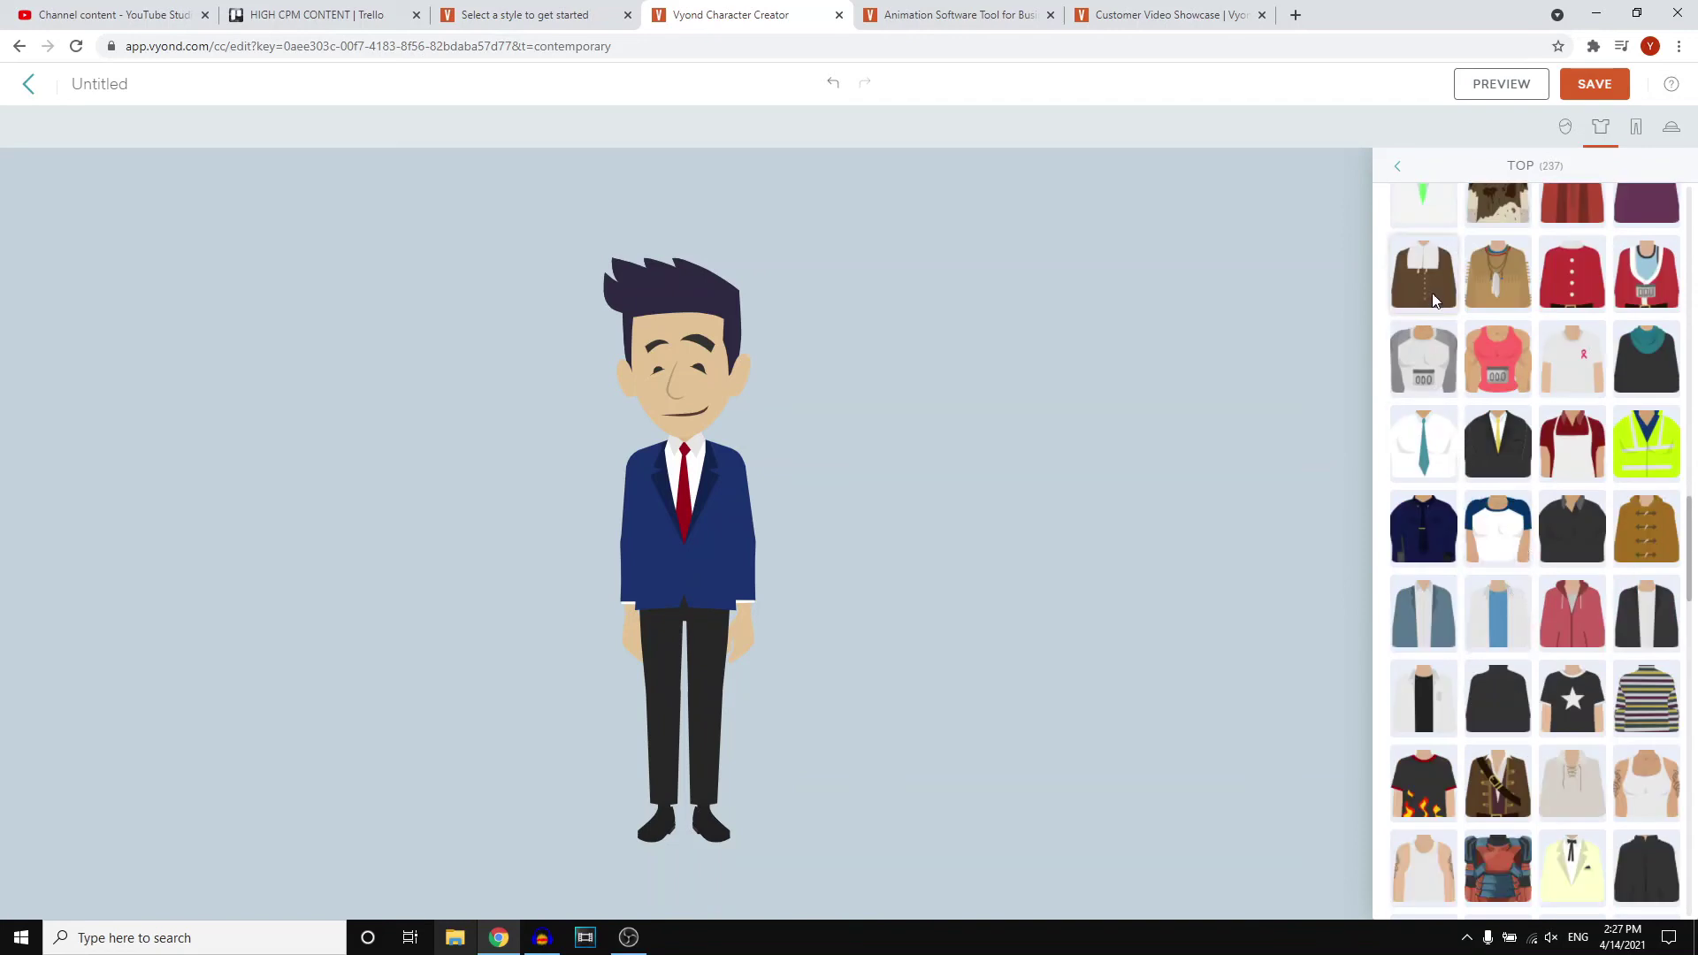
{"action": "scroll", "coordinate": [1436, 301], "scroll_direction": "up", "scroll_amount": 4}
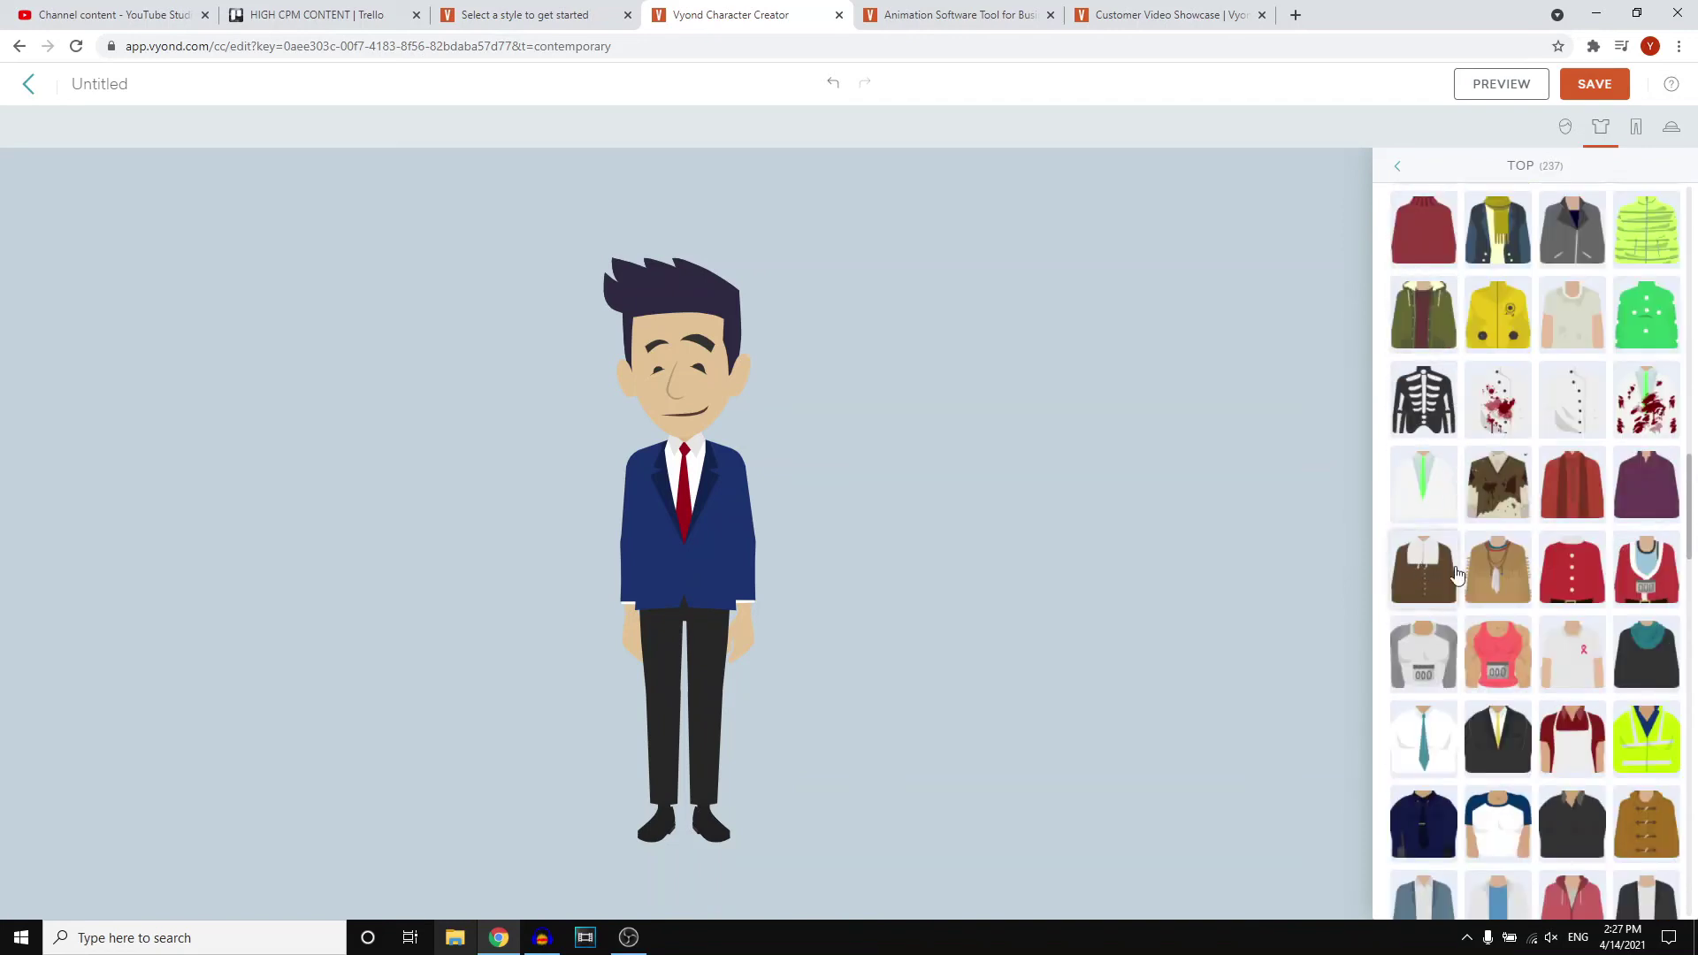
{"action": "left_click", "coordinate": [1436, 325]}
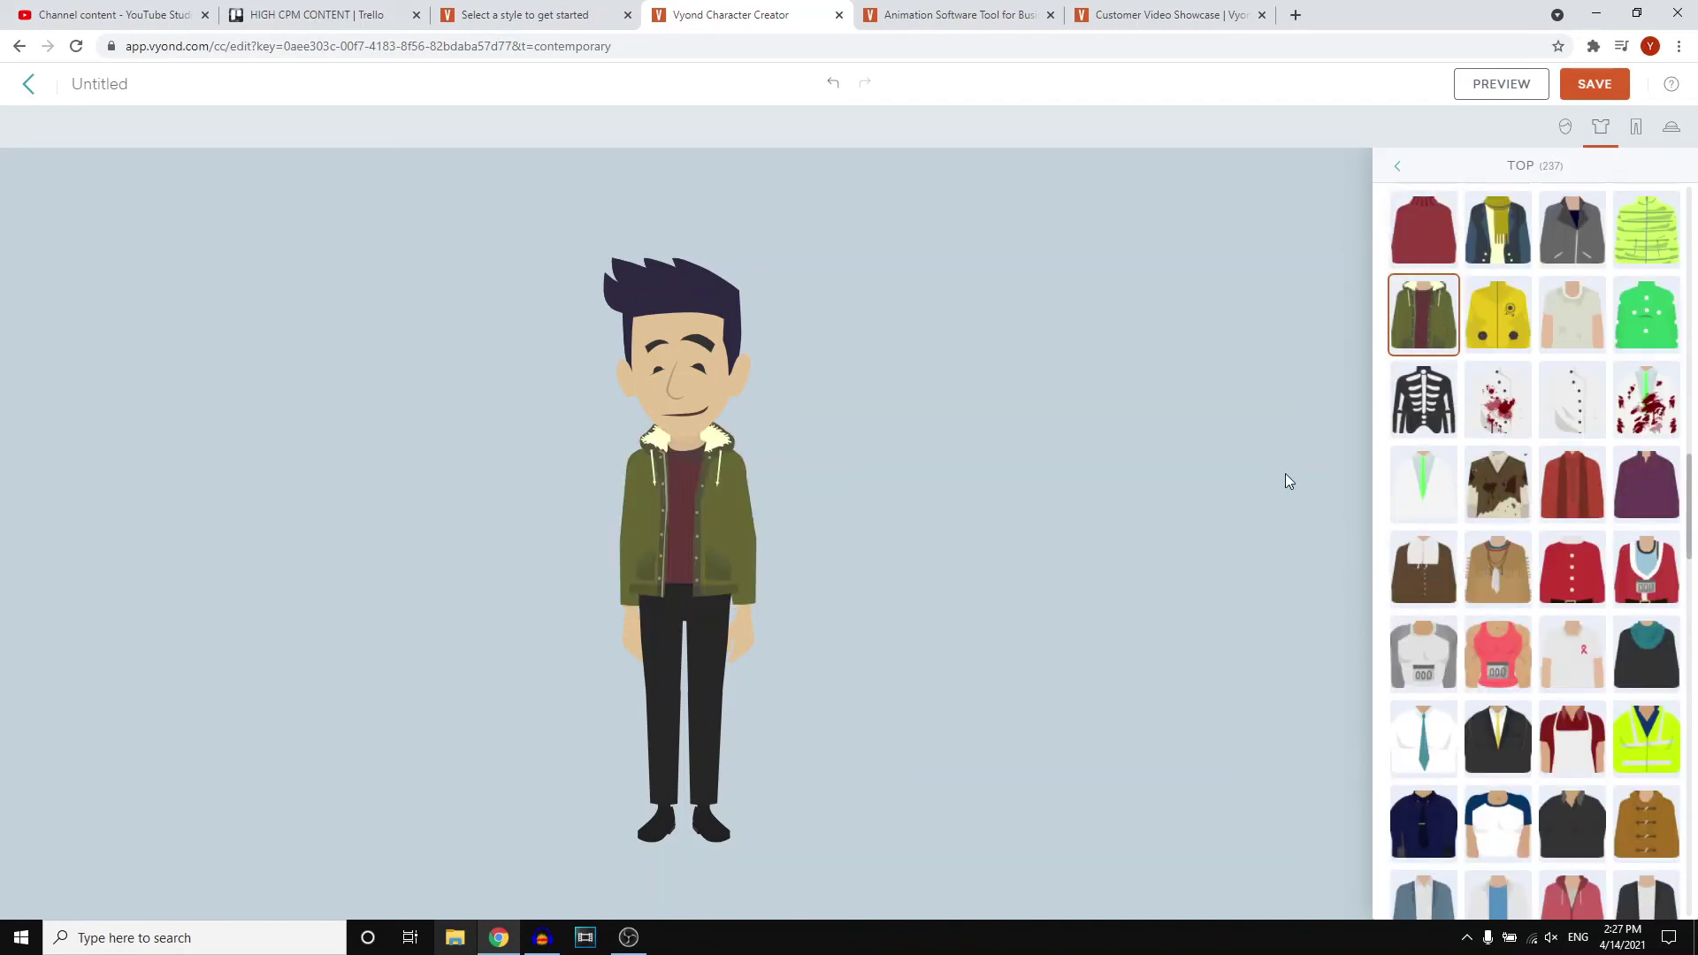
Step: Try the cropped, ragged dark trousers on the character, and apply the plain black full-length trousers, the first bottom option
{"action": "left_click", "coordinate": [1636, 129]}
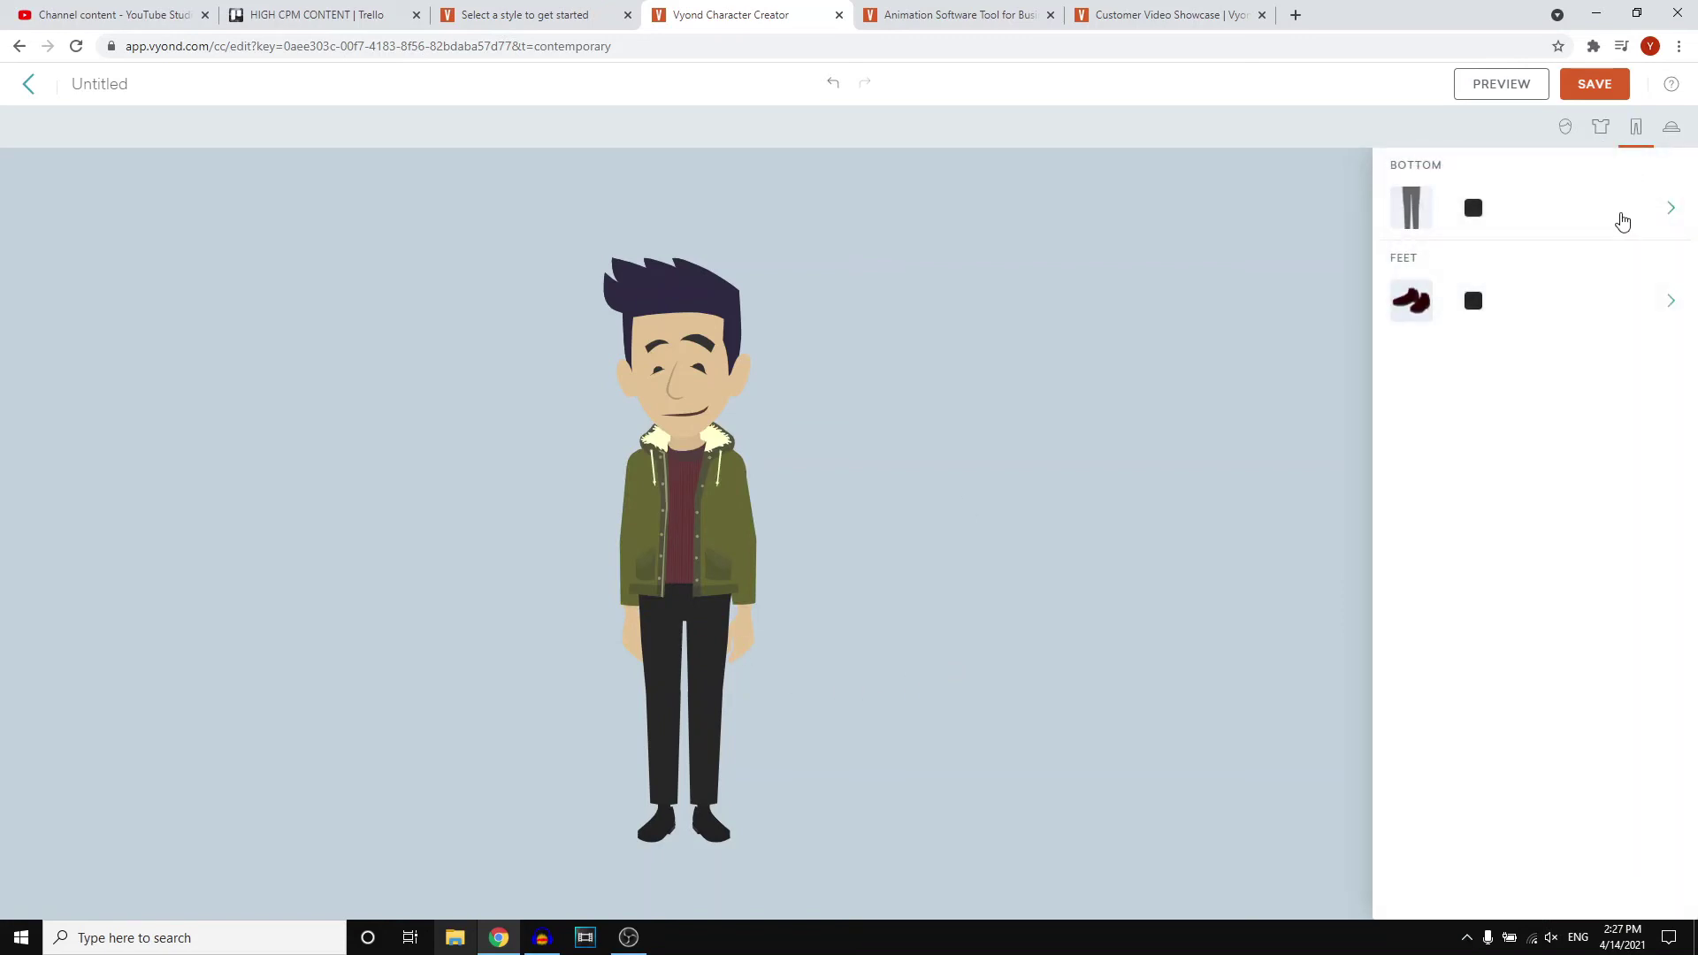
{"action": "left_click", "coordinate": [1671, 212]}
{"action": "scroll", "coordinate": [1547, 607], "scroll_direction": "down", "scroll_amount": 3}
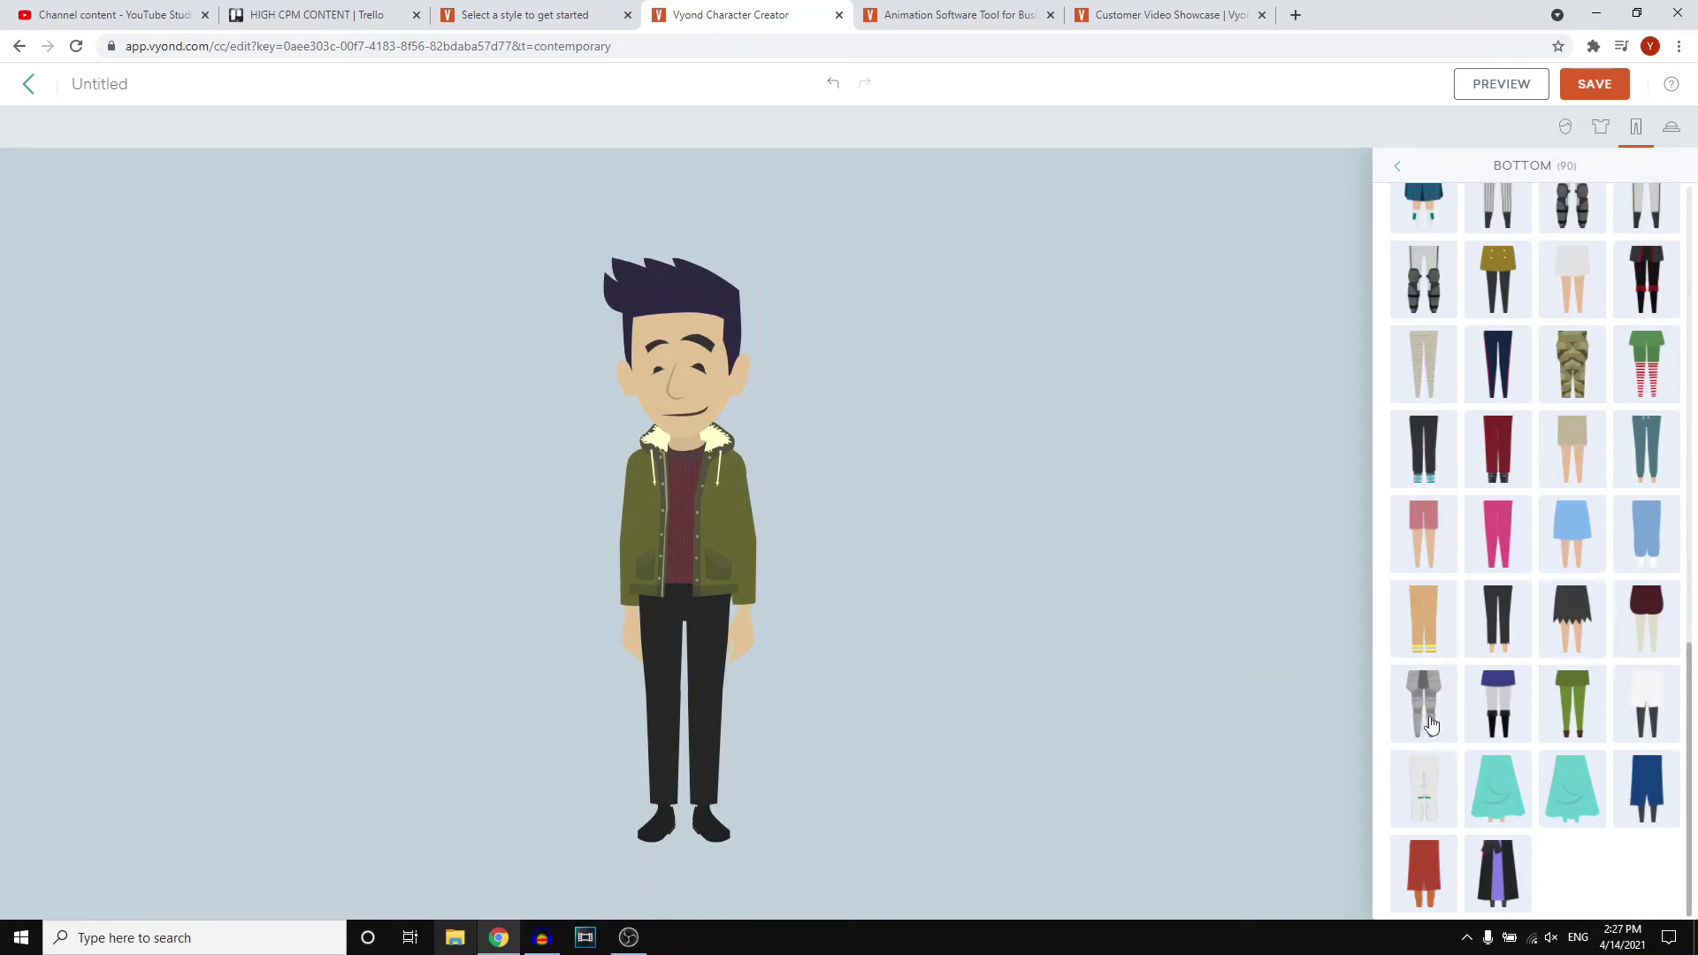
{"action": "left_click", "coordinate": [1516, 616]}
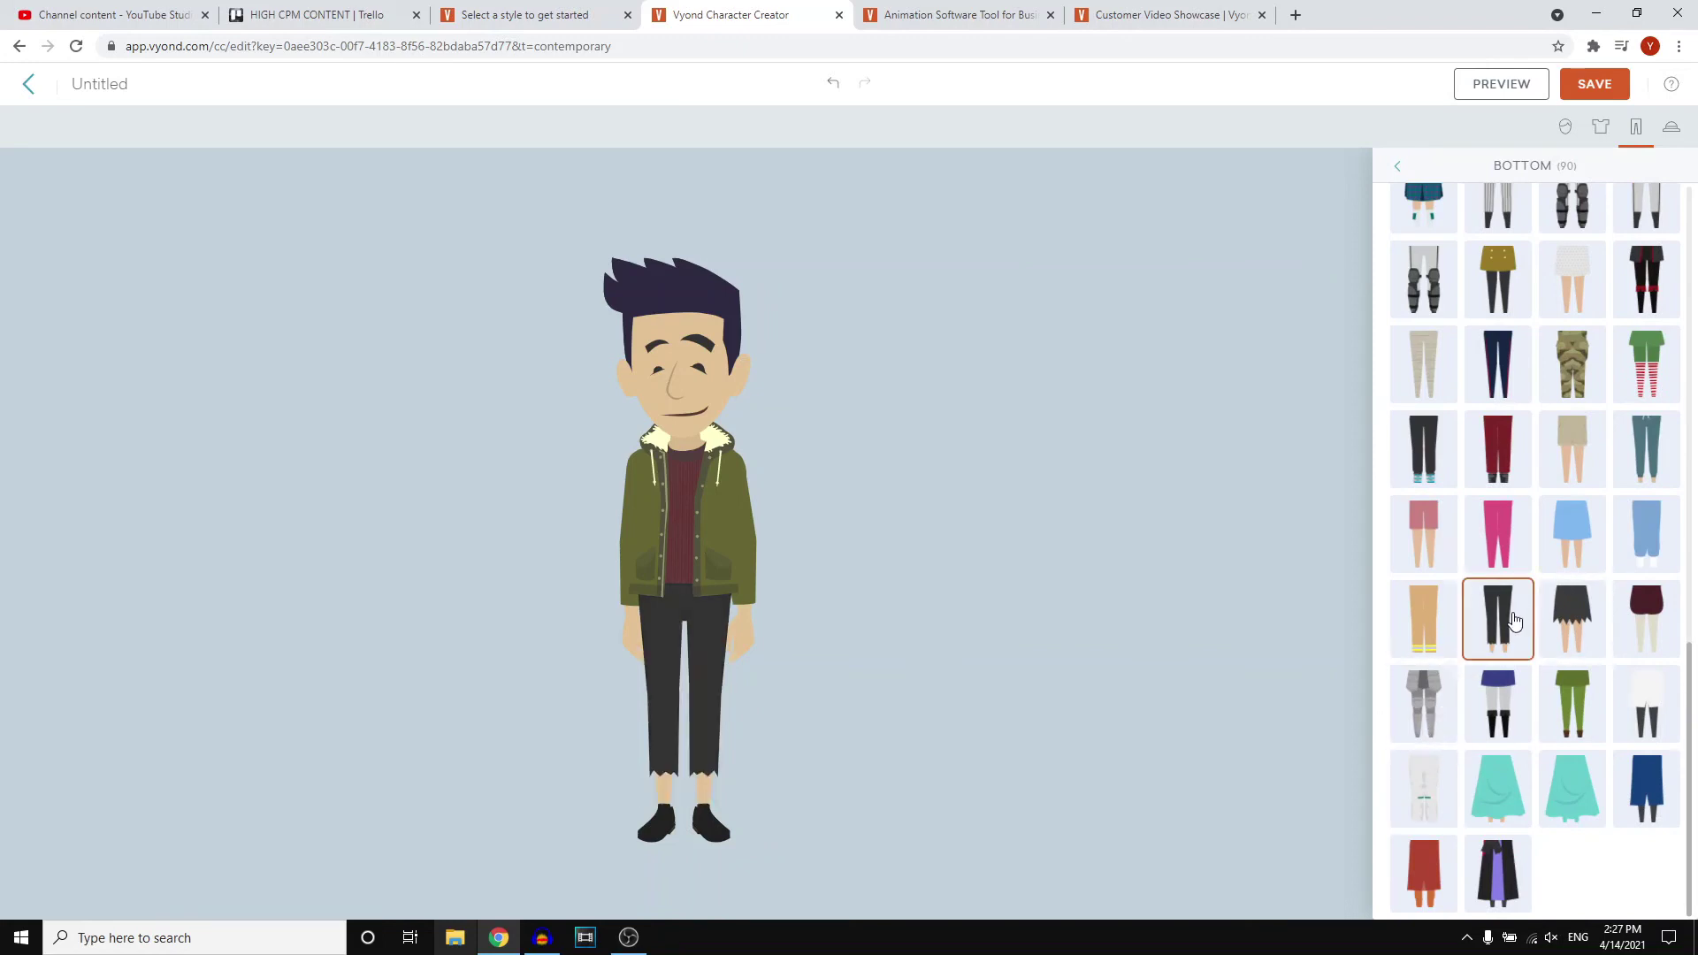
{"action": "scroll", "coordinate": [1557, 283], "scroll_direction": "up", "scroll_amount": 10}
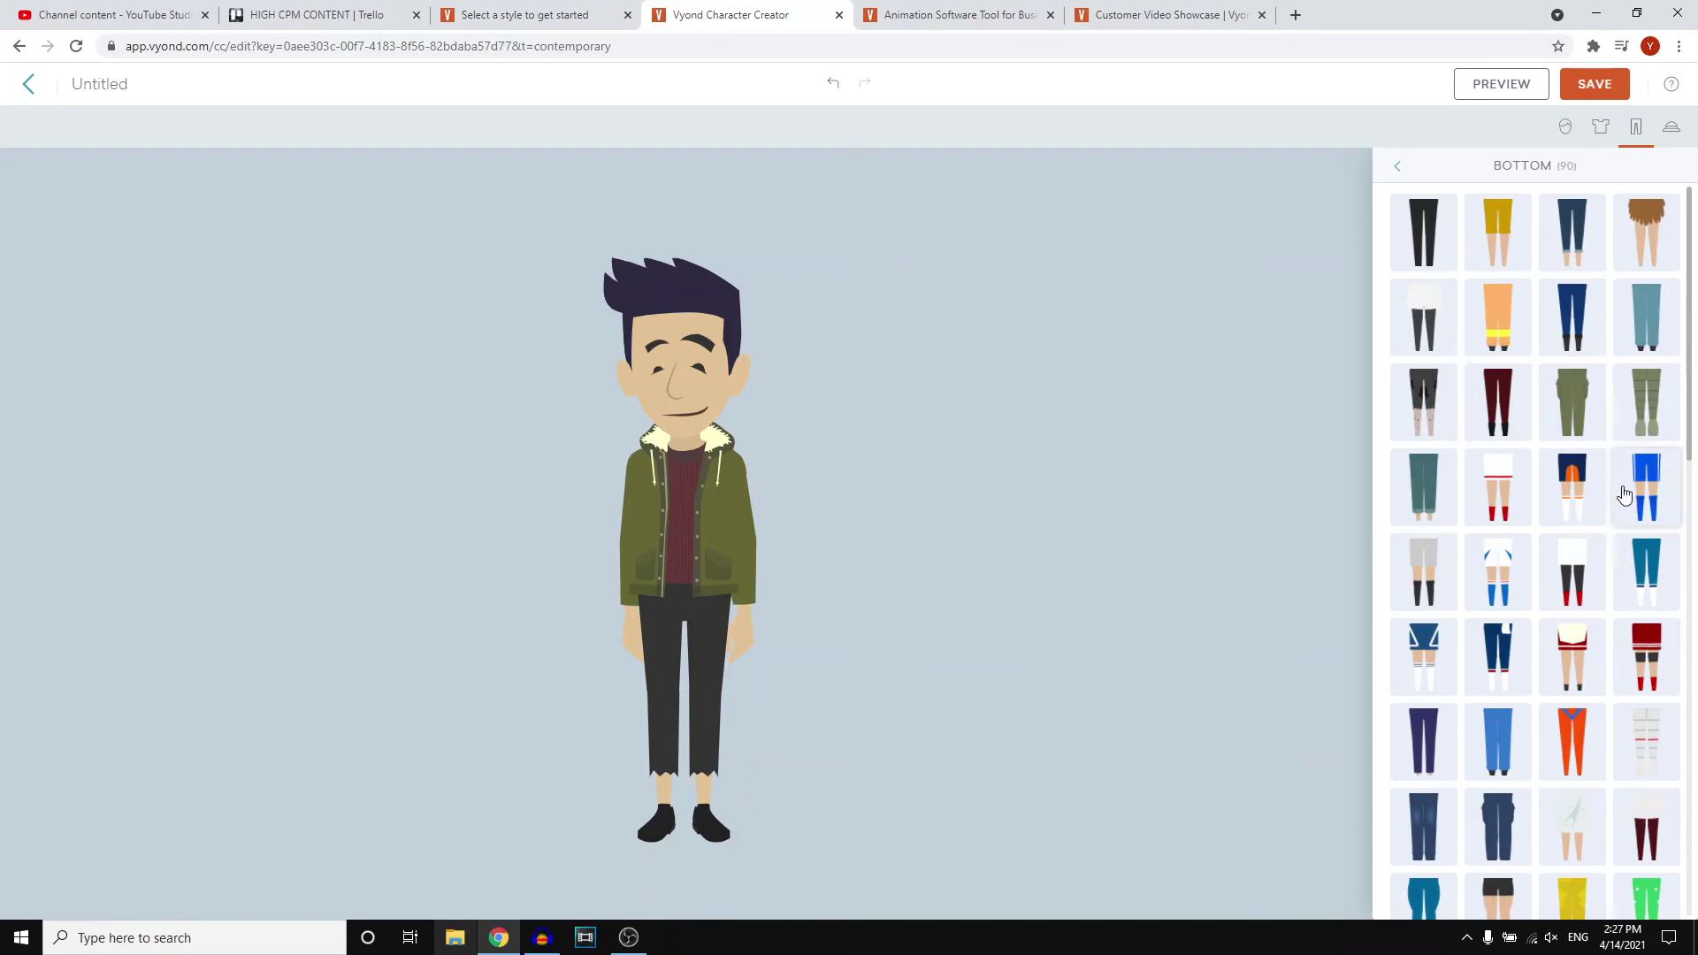
{"action": "left_click", "coordinate": [1442, 237]}
Step: Save the custom character and return to Vyond Studio to use it
{"action": "left_click", "coordinate": [1604, 88]}
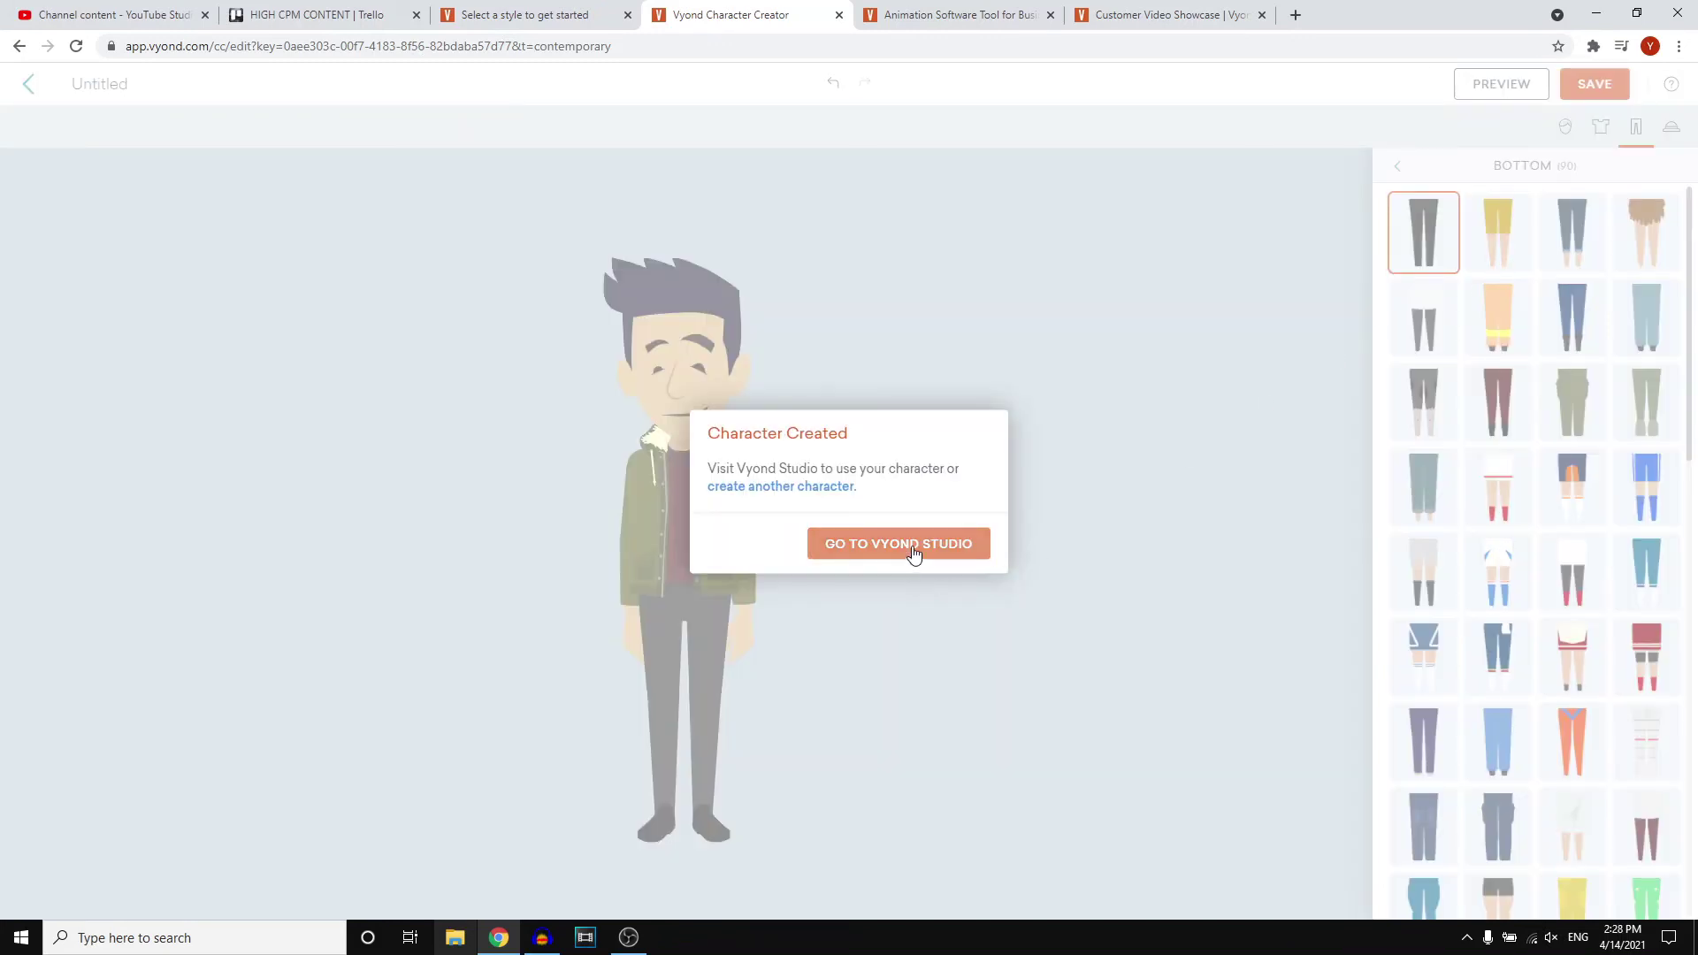
{"action": "left_click", "coordinate": [914, 555]}
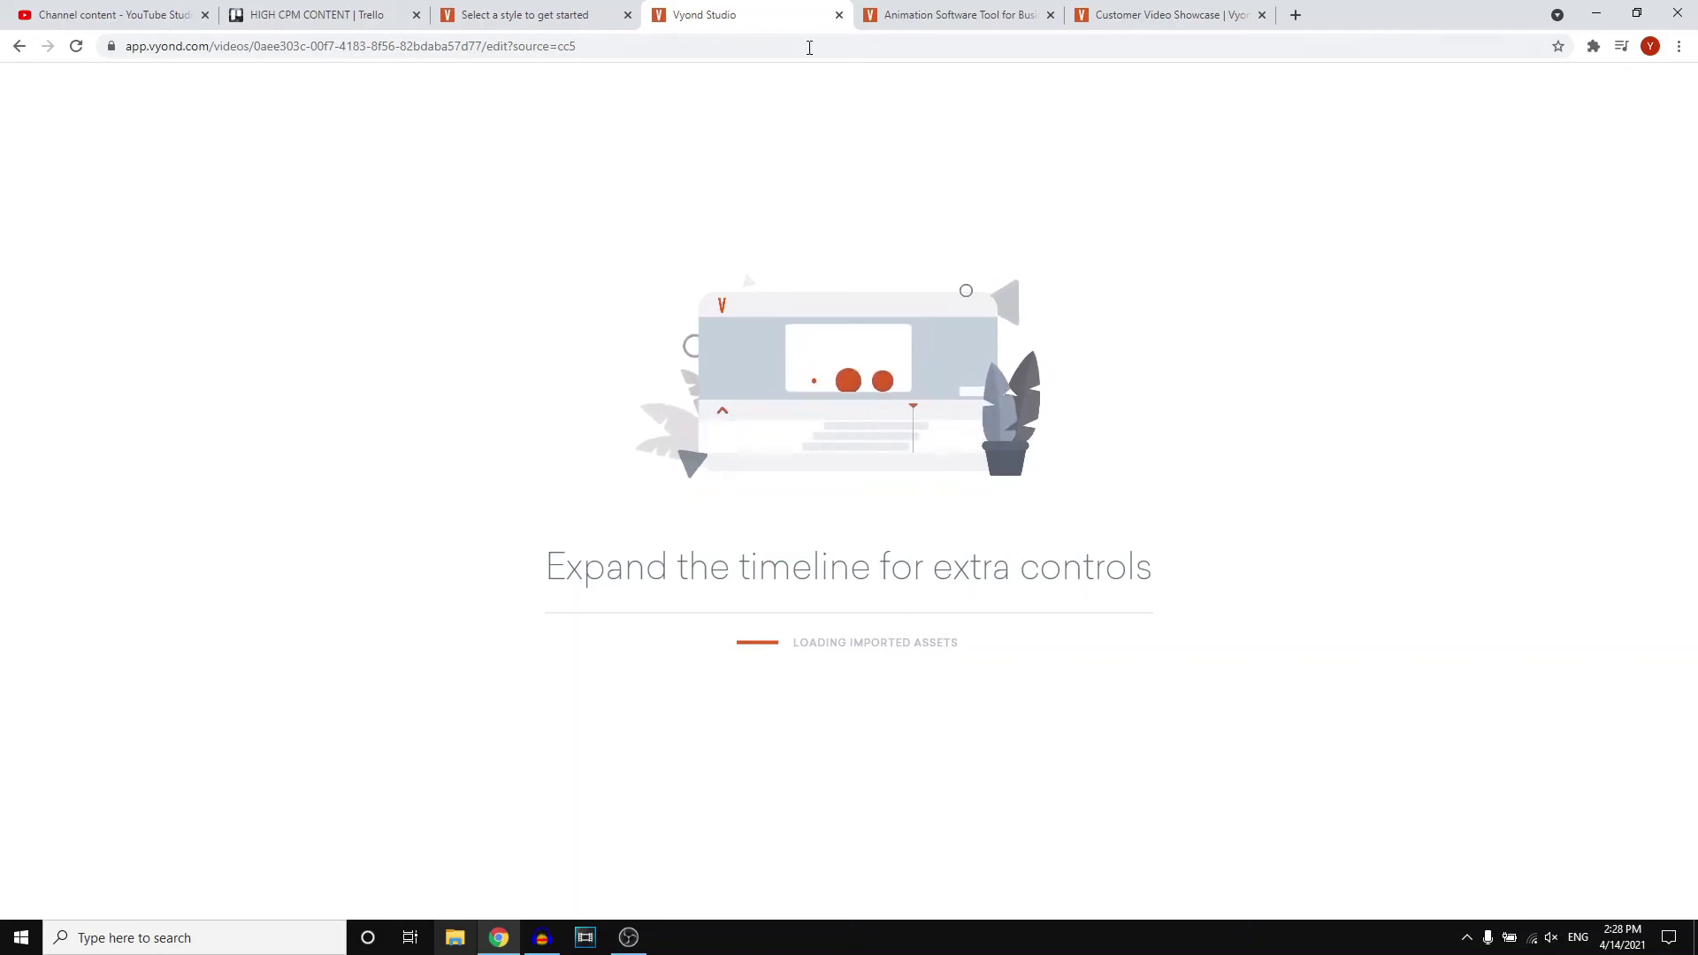
Step: Start a new Contemporary-style video from the open style selection page, and return to the existing car video
{"action": "left_click", "coordinate": [615, 12]}
{"action": "left_click", "coordinate": [920, 13]}
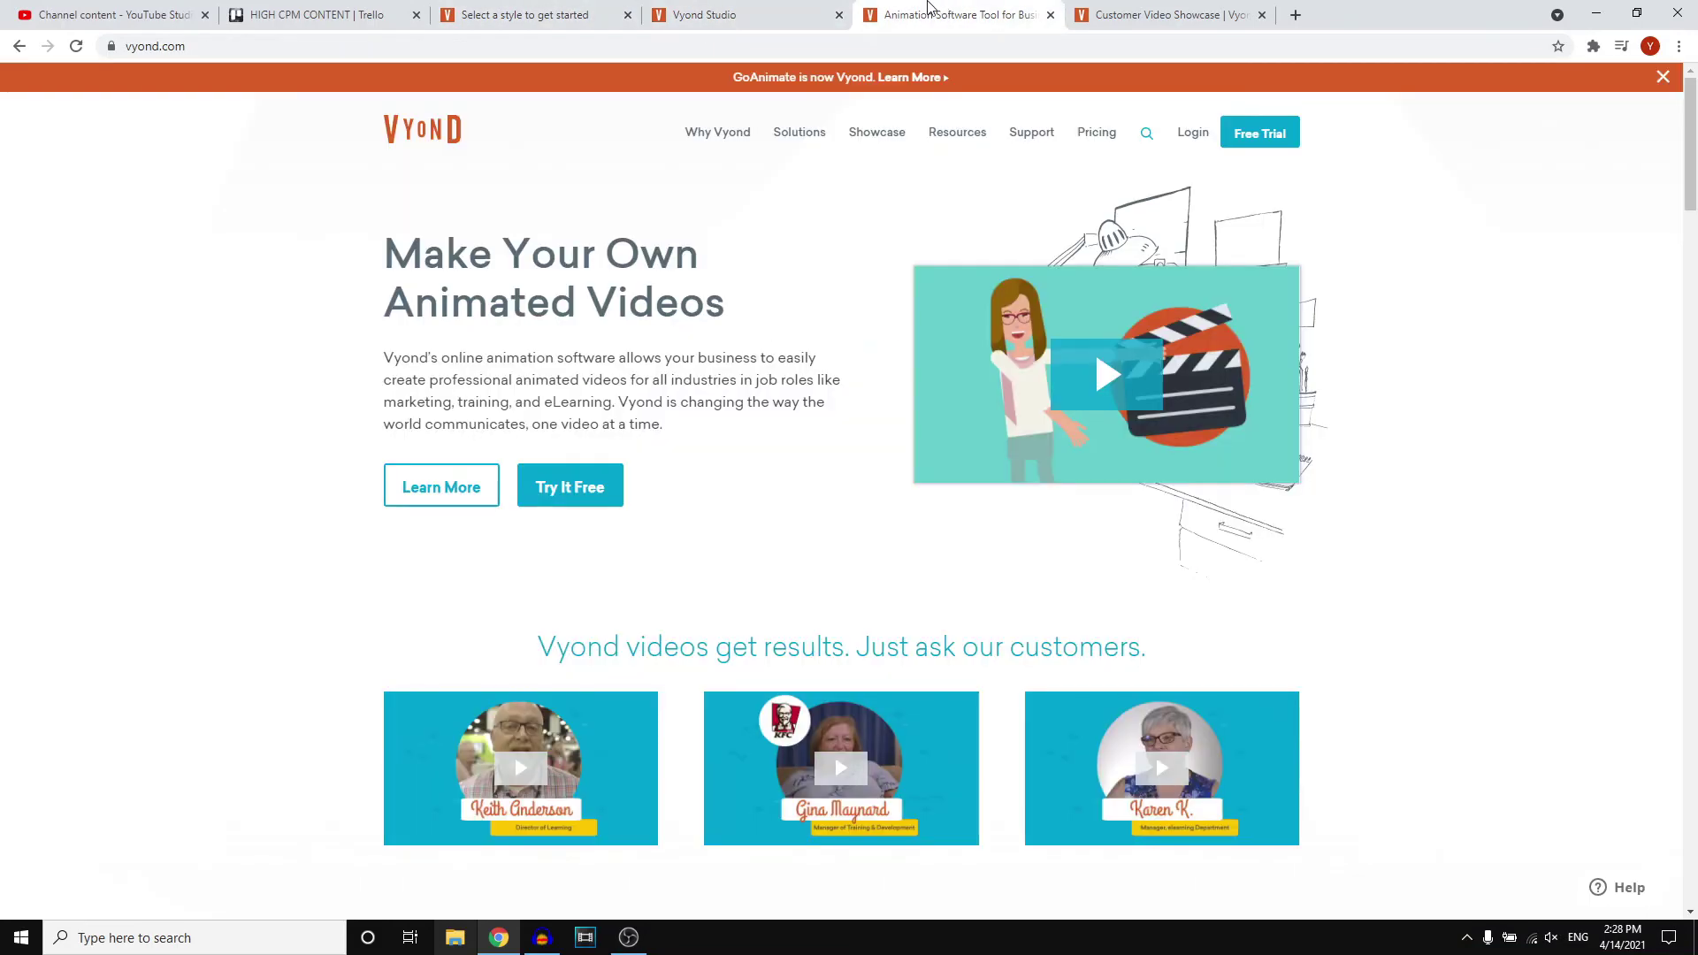
{"action": "left_click", "coordinate": [708, 13]}
{"action": "left_click", "coordinate": [544, 13]}
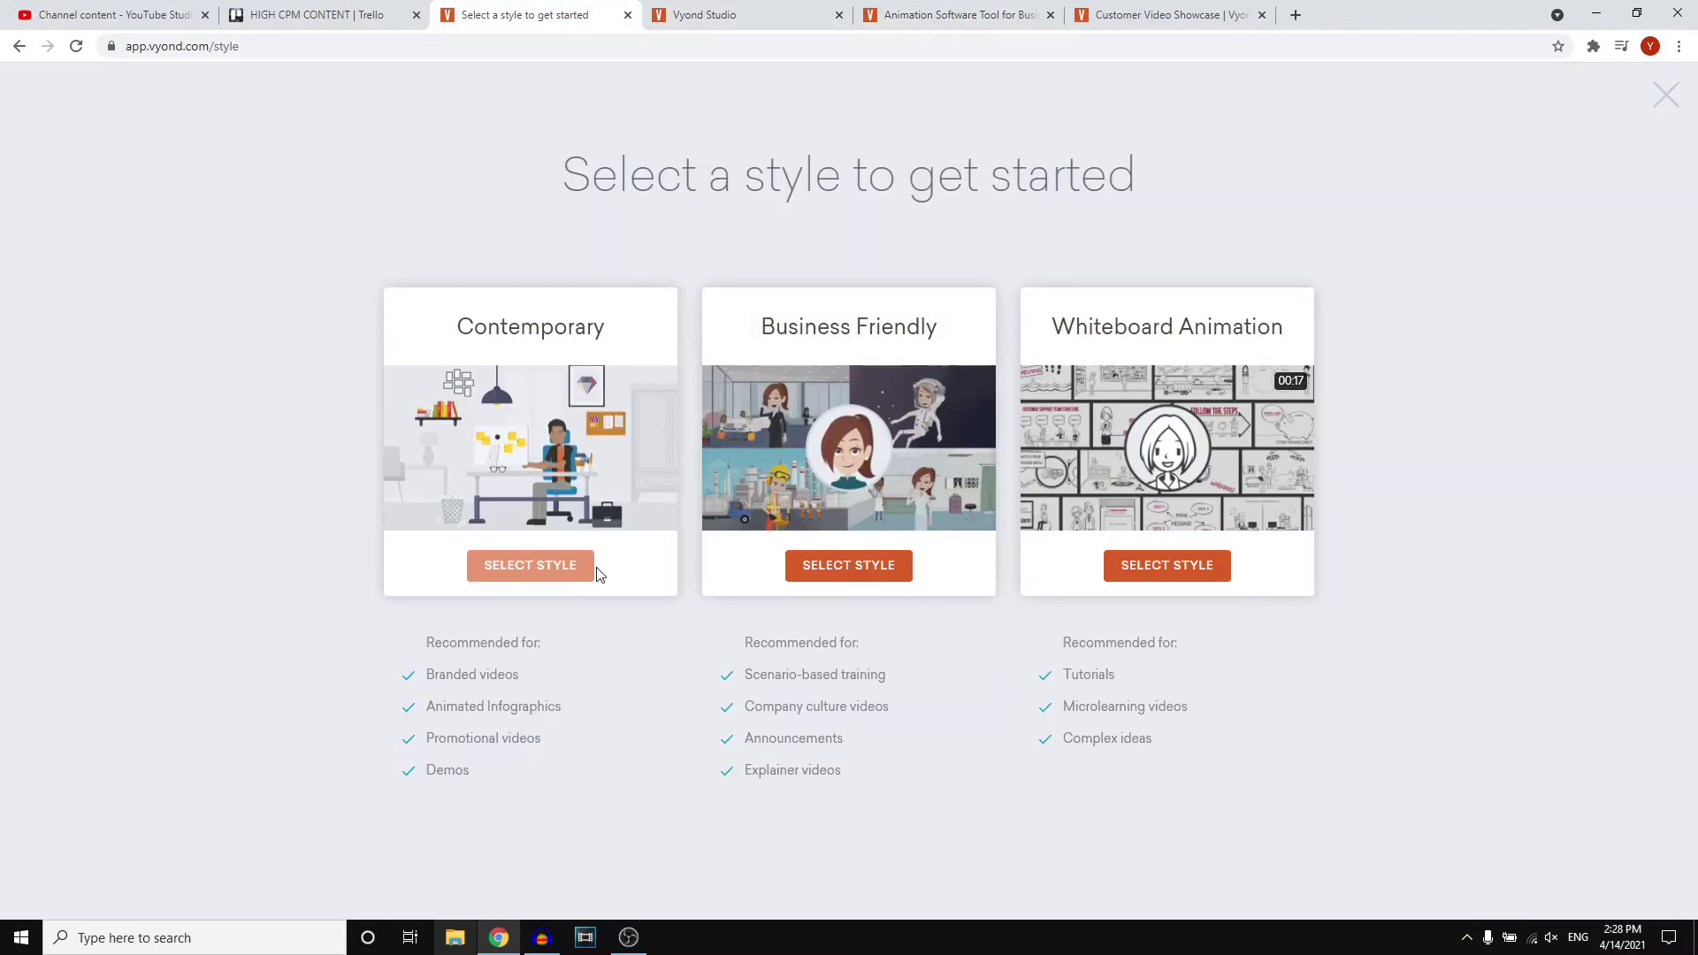
{"action": "left_click", "coordinate": [557, 572]}
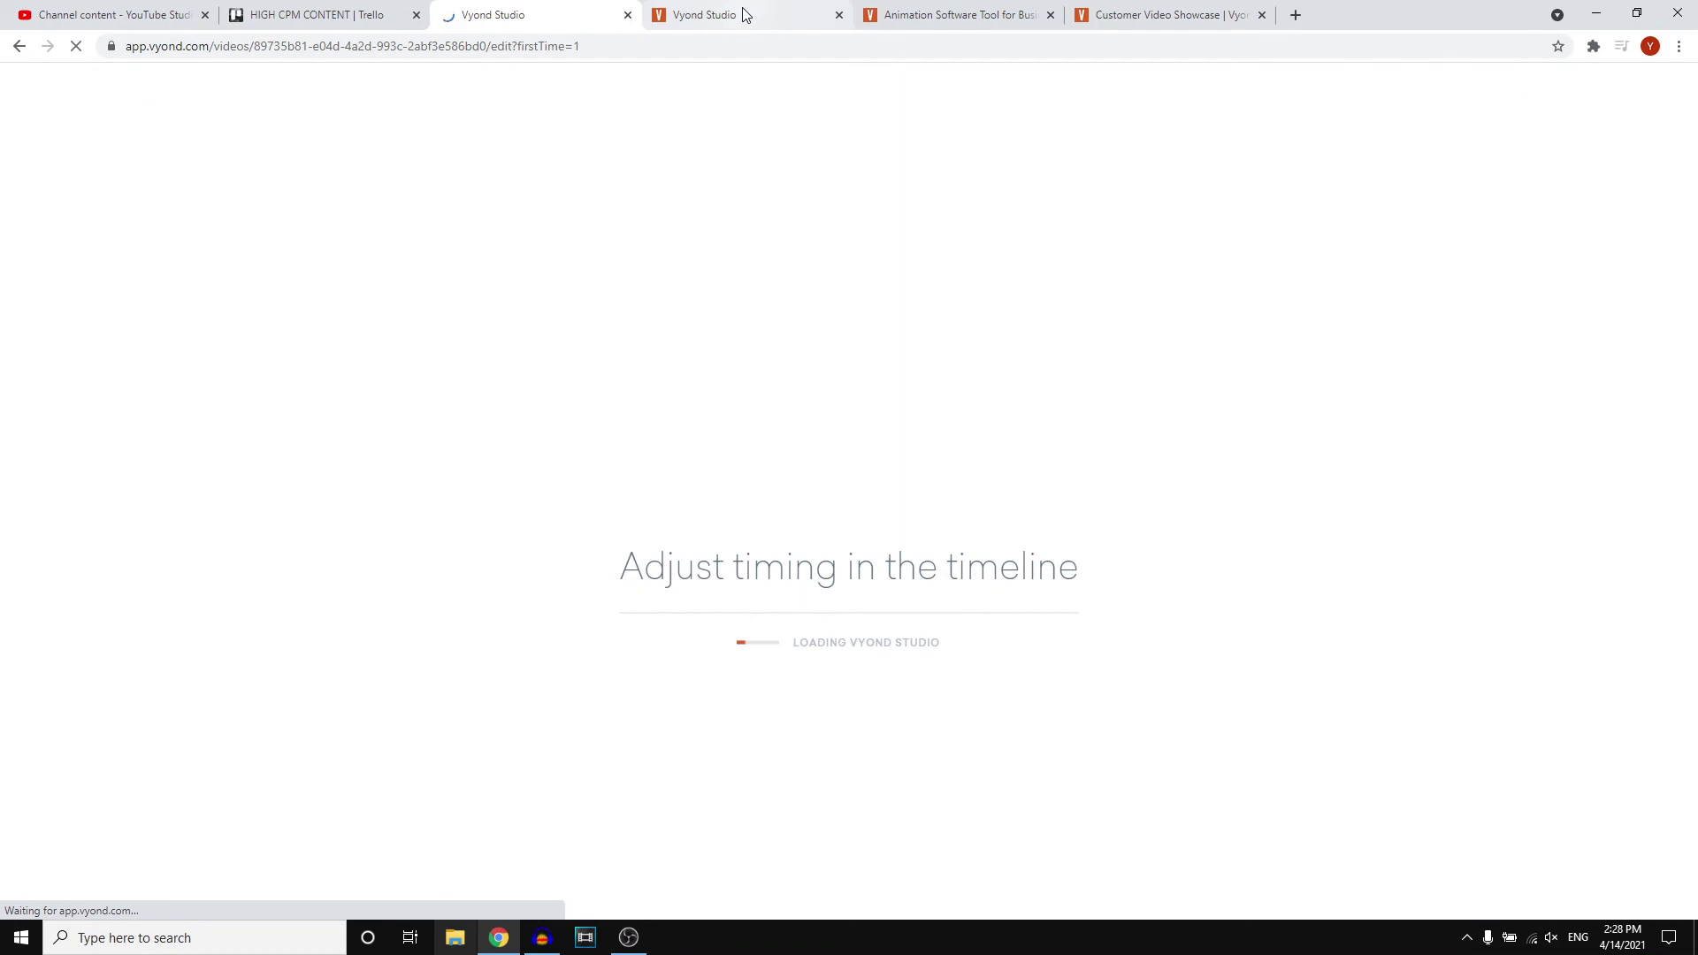
{"action": "left_click", "coordinate": [743, 15]}
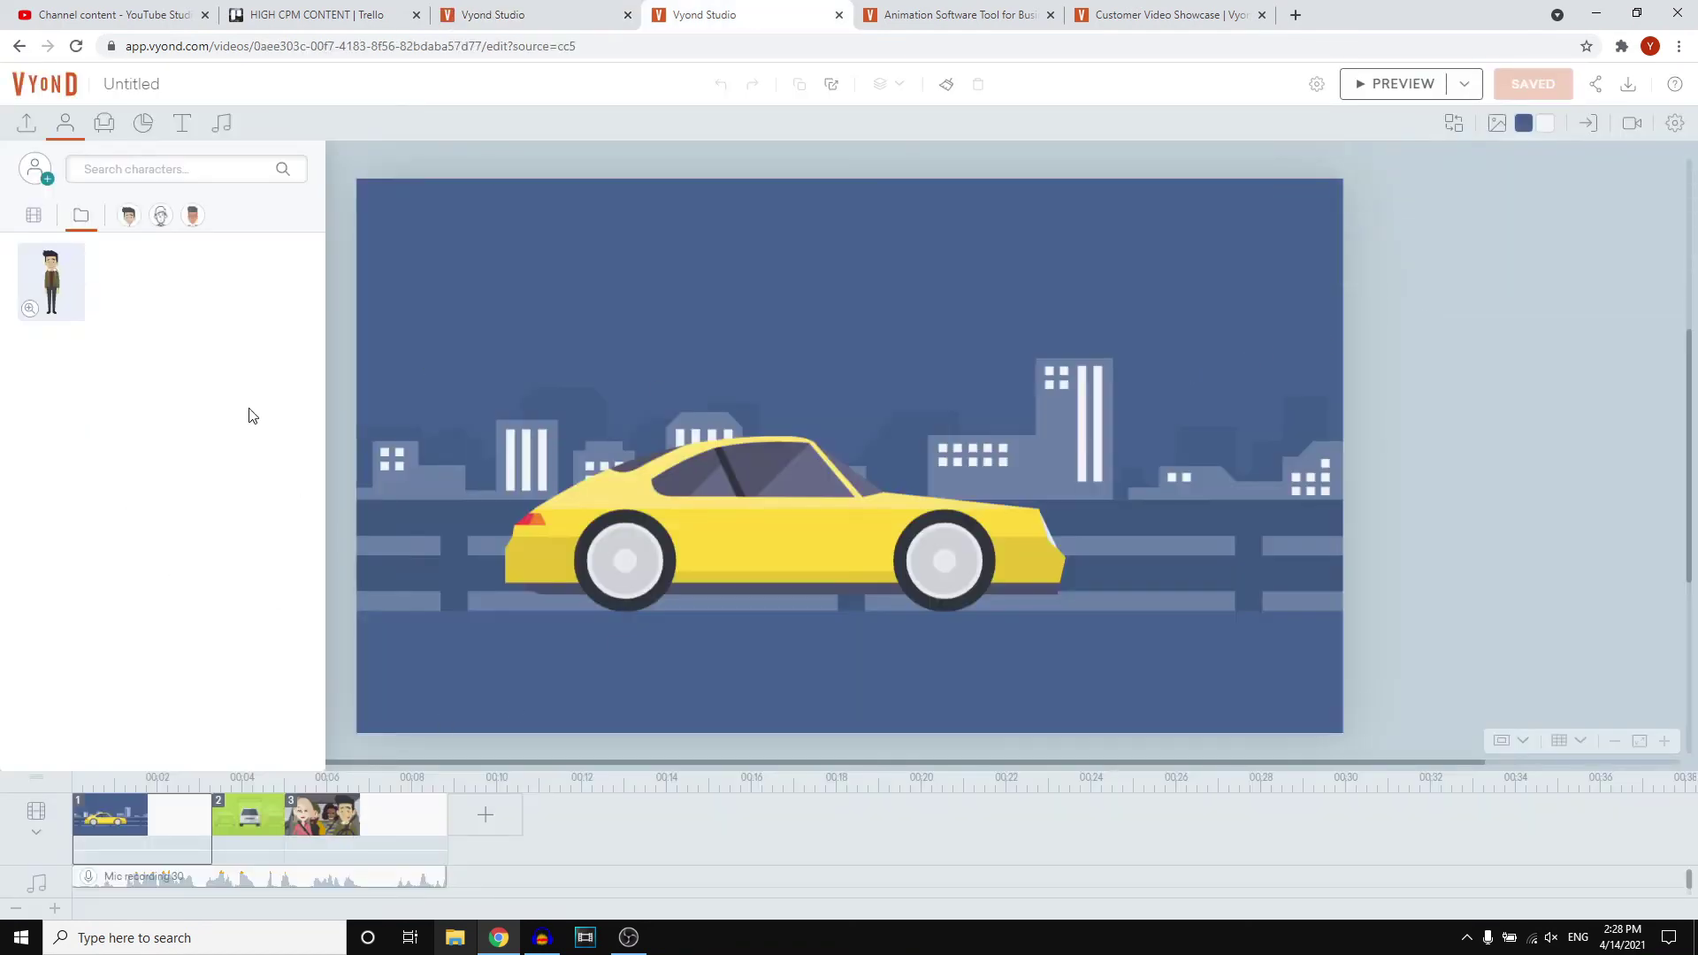
Step: Add the custom character to the yellow car scene and dismiss the character tips
{"action": "left_click", "coordinate": [48, 276]}
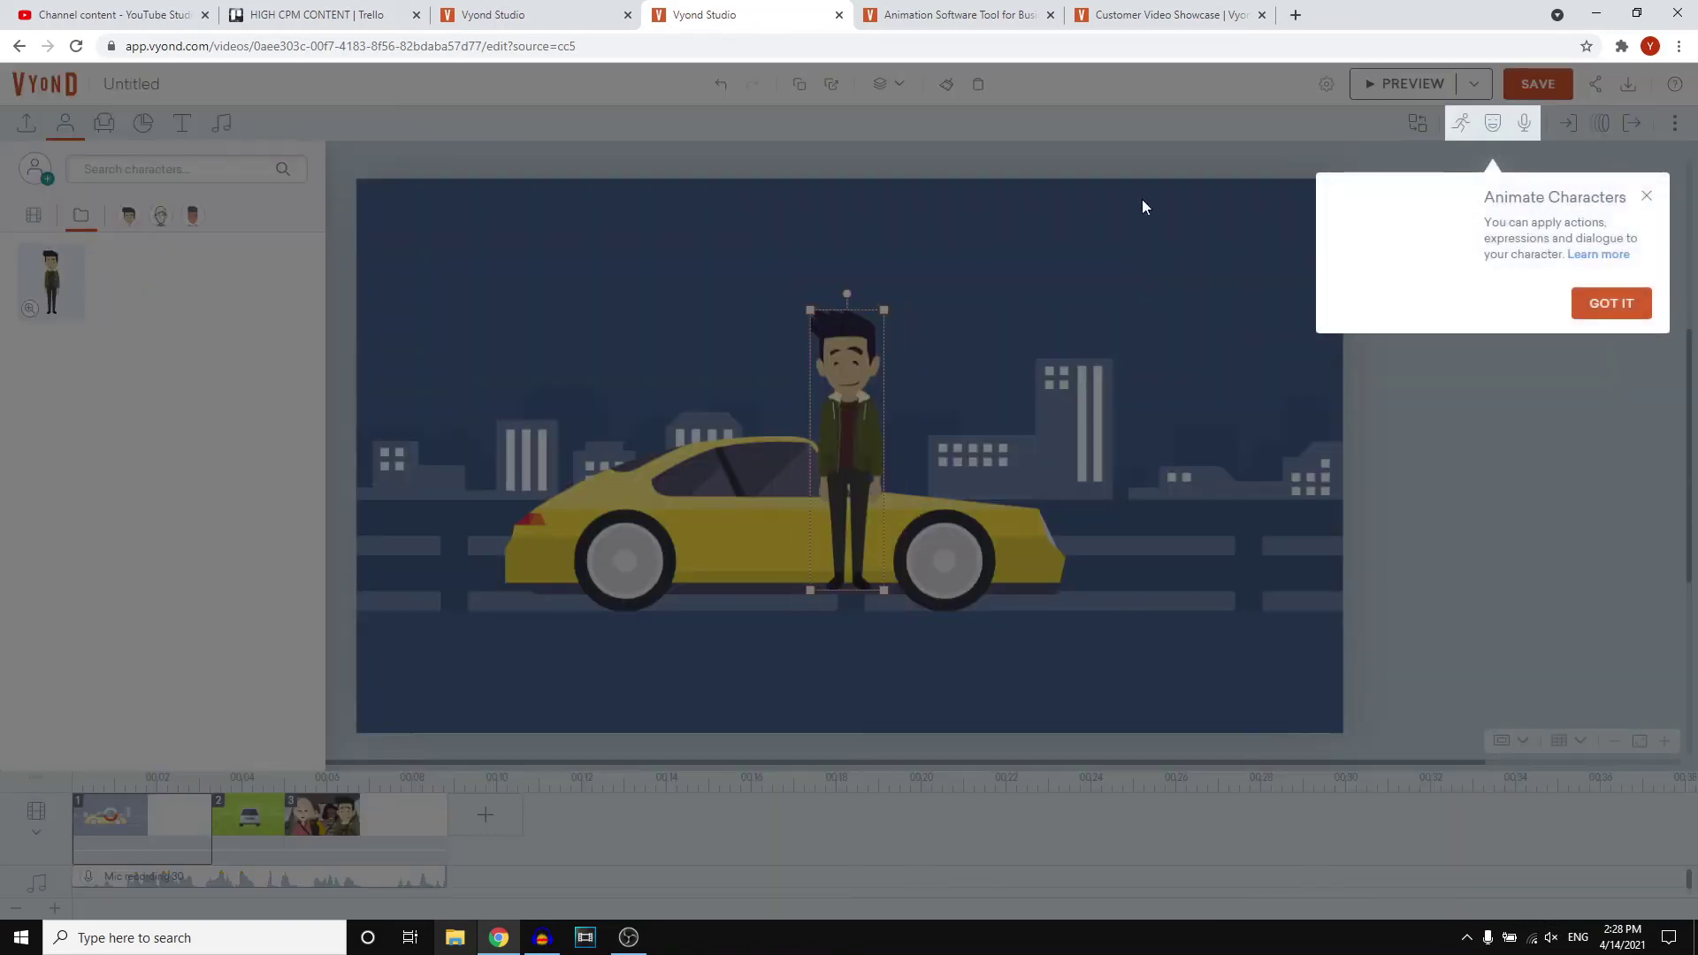
{"action": "left_click", "coordinate": [1617, 304]}
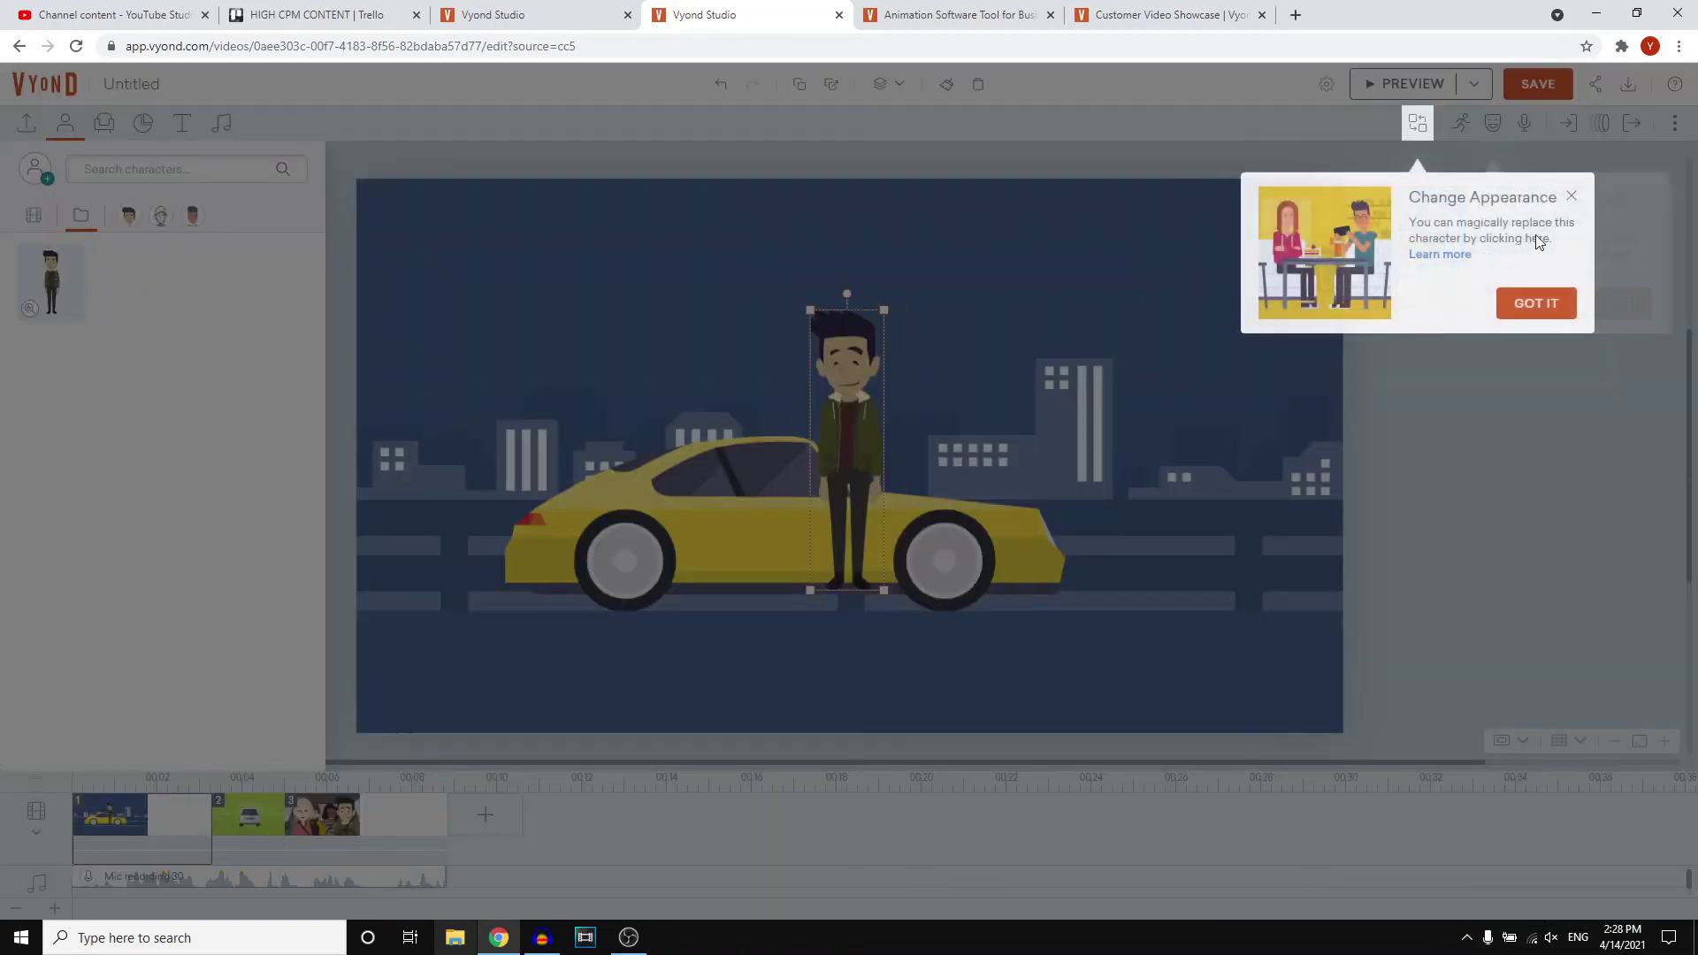
{"action": "left_click", "coordinate": [1534, 304]}
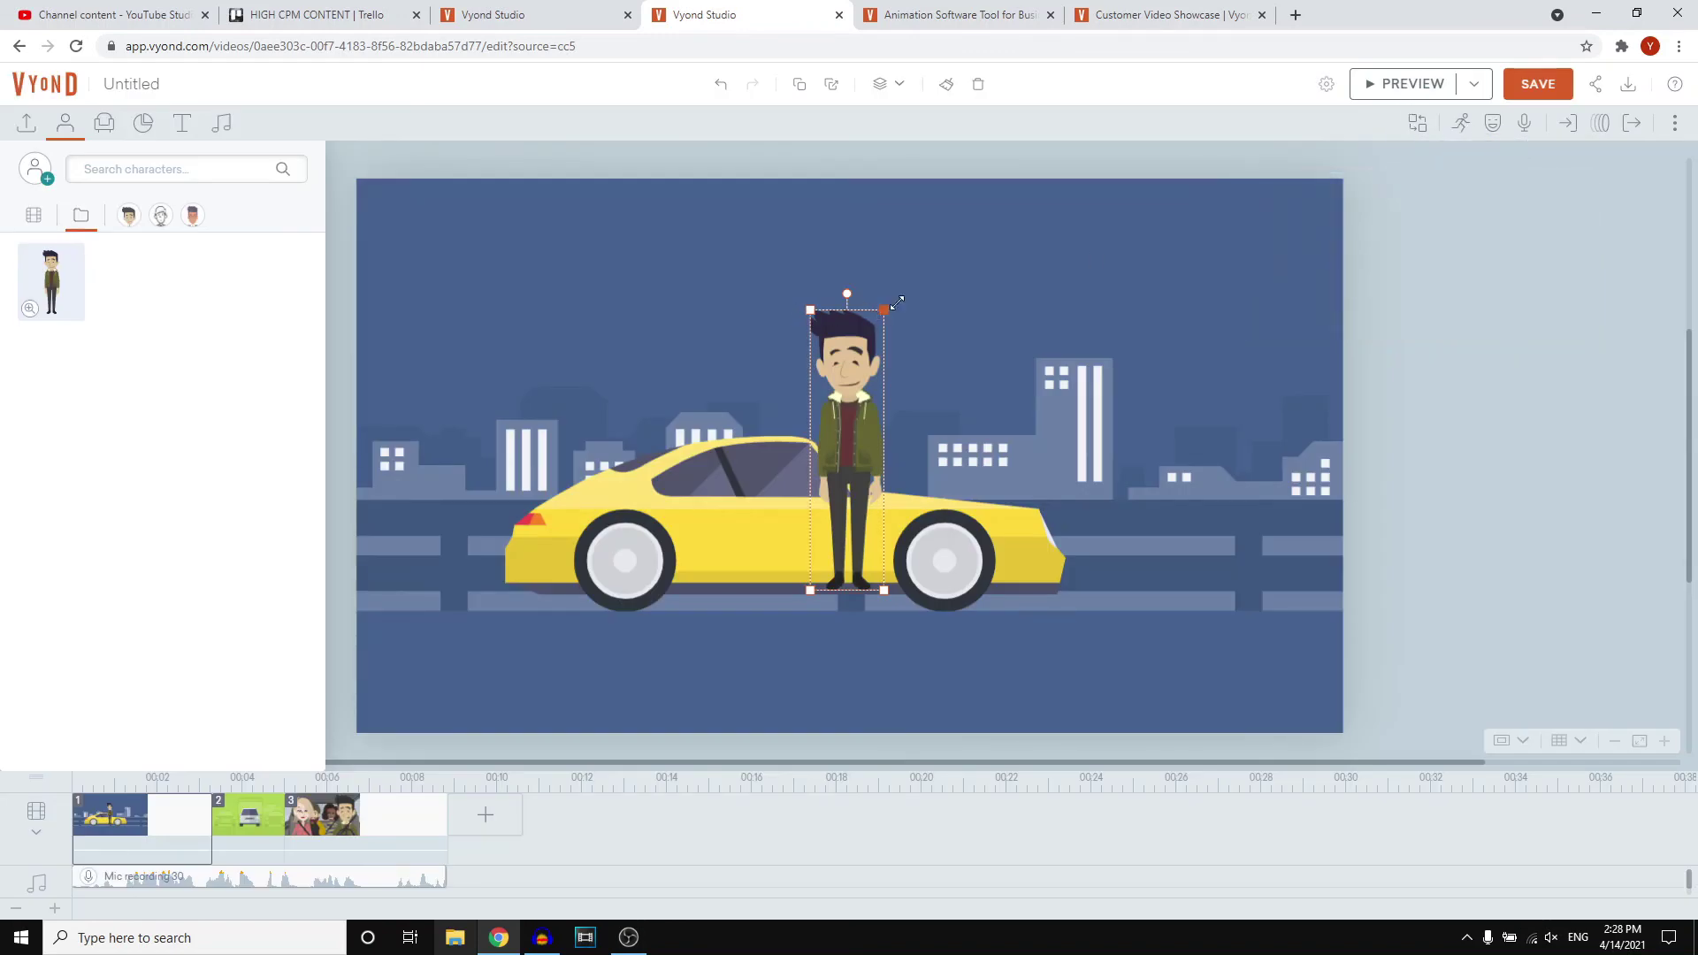
Step: Enlarge the character and place it in front of the yellow car, with the lower legs cut off by the frame
{"action": "left_click_drag", "start_coordinate": [882, 317], "coordinate": [965, 5]}
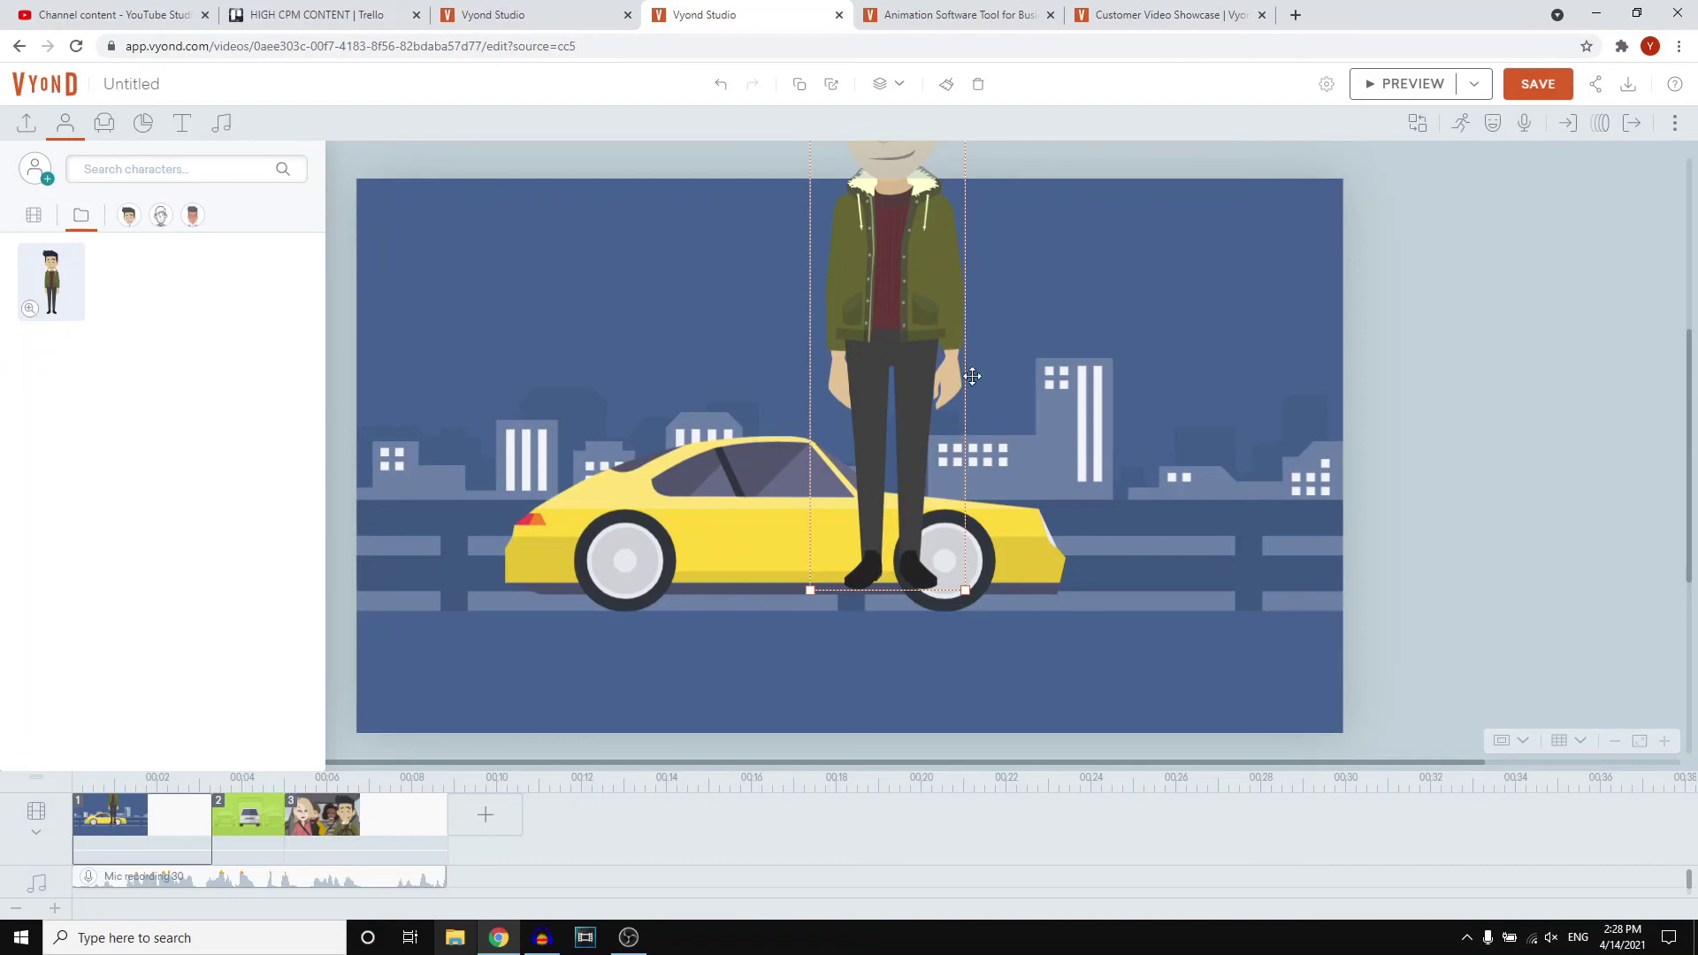
{"action": "left_click_drag", "start_coordinate": [907, 329], "coordinate": [1216, 617]}
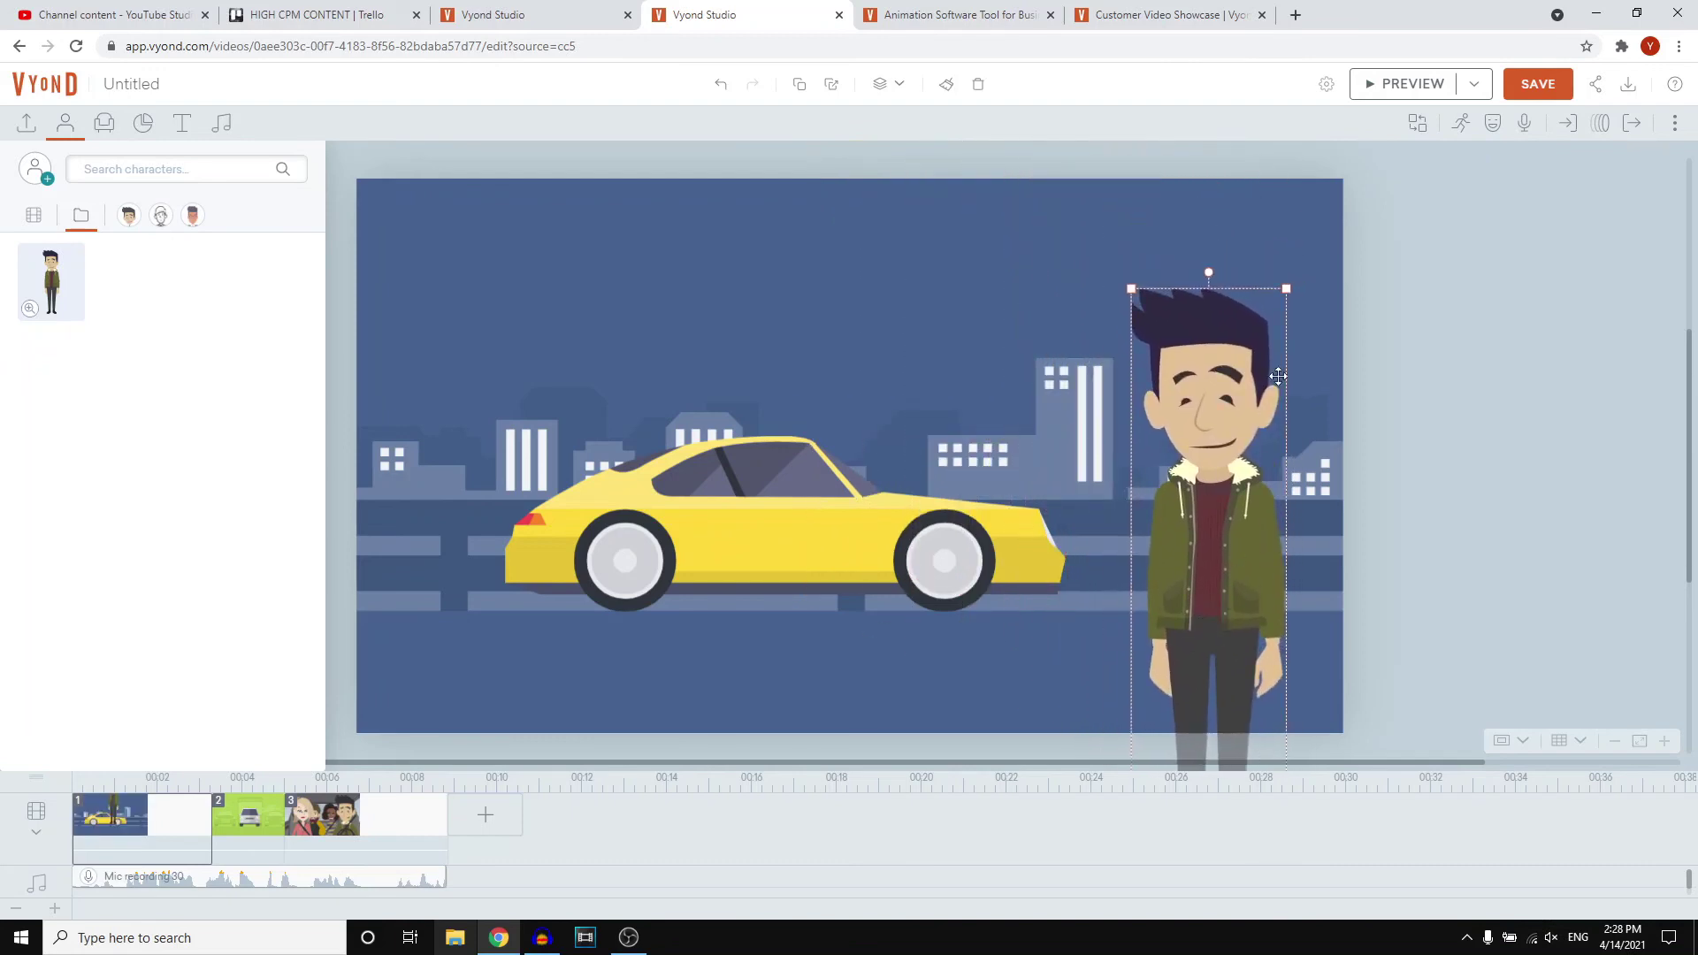
{"action": "left_click_drag", "start_coordinate": [1287, 288], "coordinate": [1322, 153]}
{"action": "left_click_drag", "start_coordinate": [1187, 377], "coordinate": [1152, 433]}
{"action": "left_click", "coordinate": [1438, 311]}
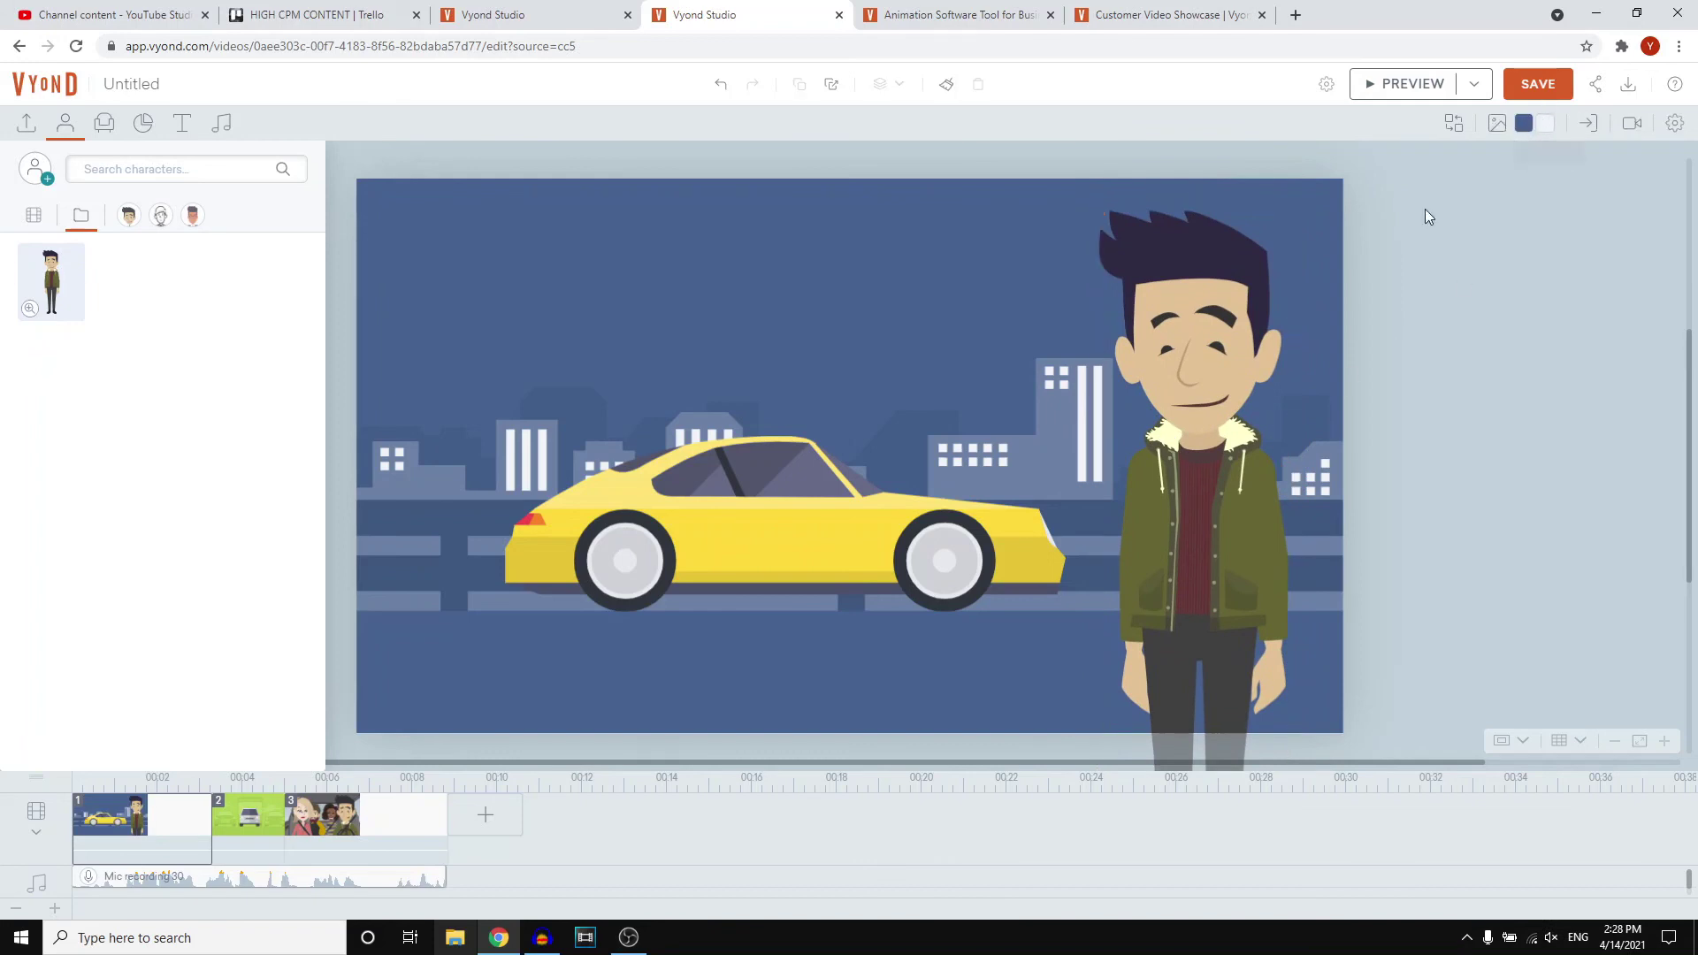
Step: Try the character's first Cashier action, holding up a banknote, and apply the third one, counting money while standing
{"action": "left_click", "coordinate": [1230, 311]}
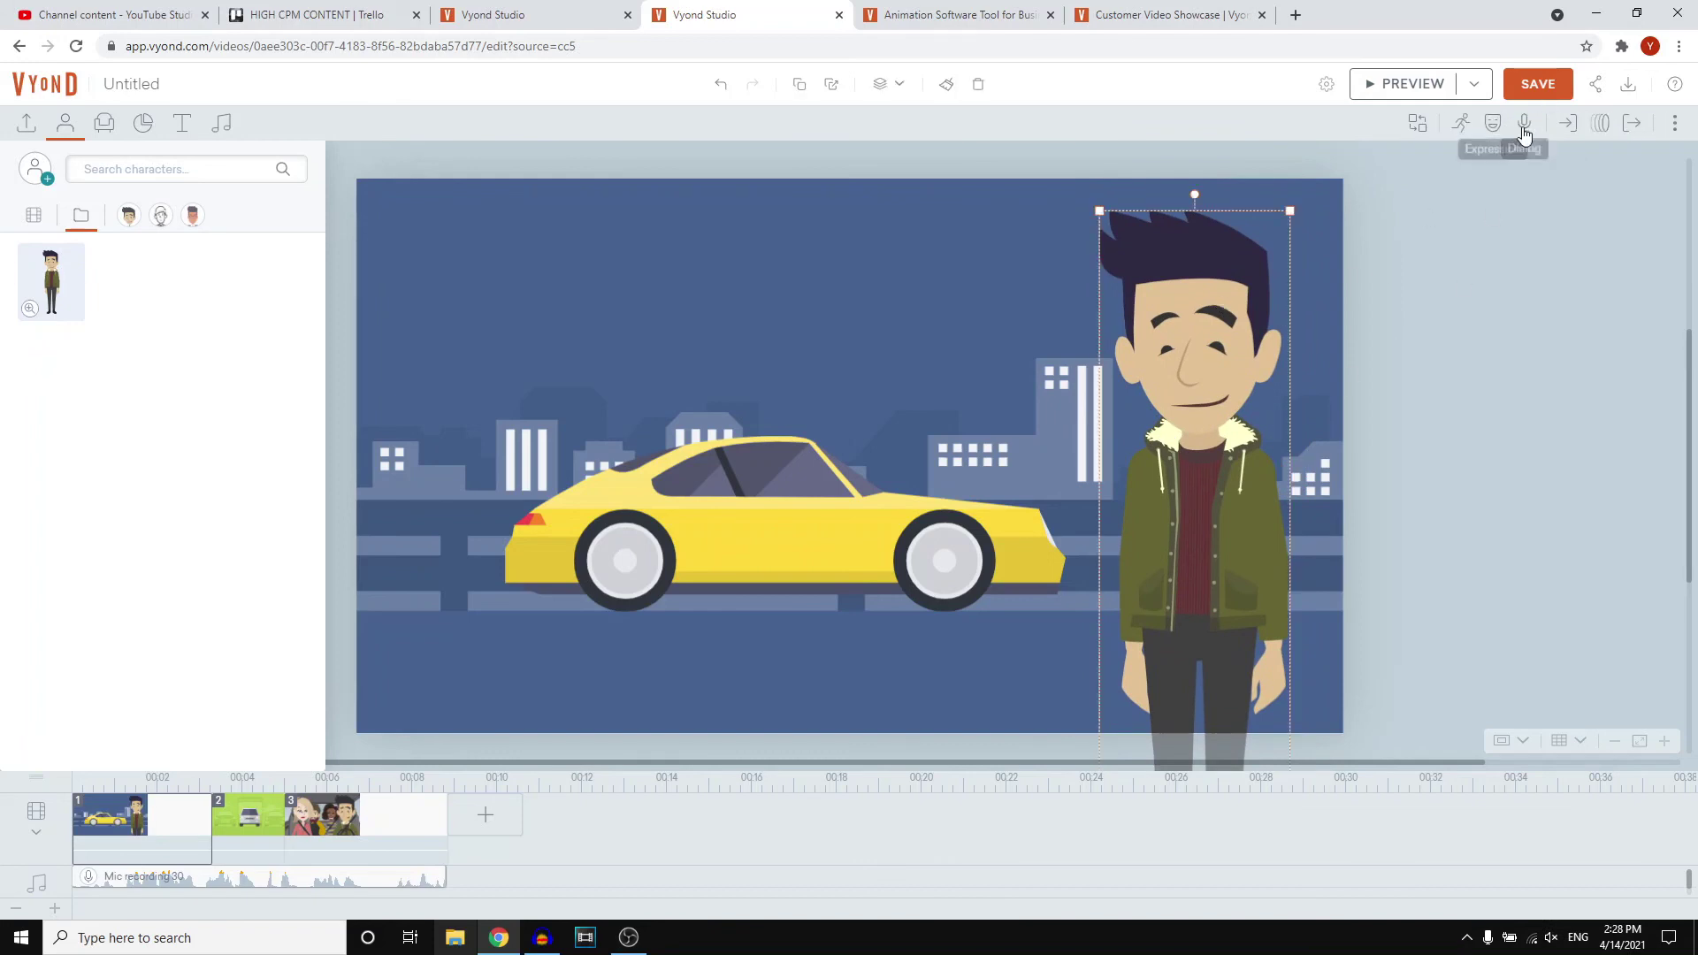
{"action": "left_click", "coordinate": [1466, 124]}
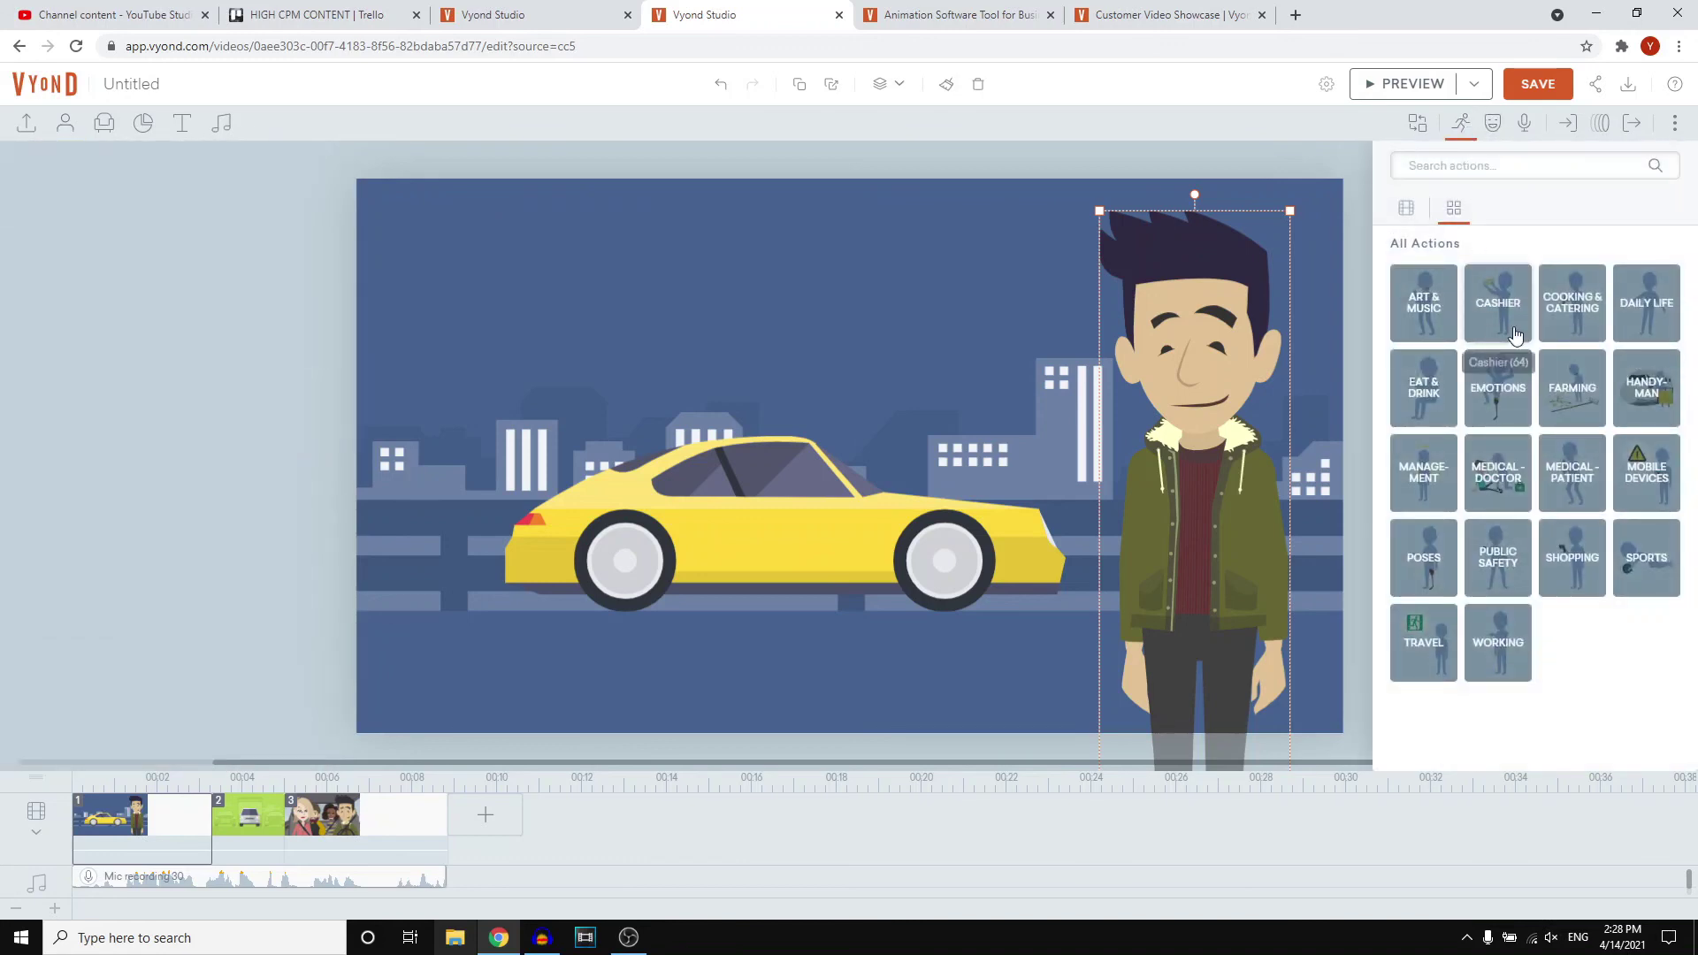
{"action": "left_click", "coordinate": [1514, 332]}
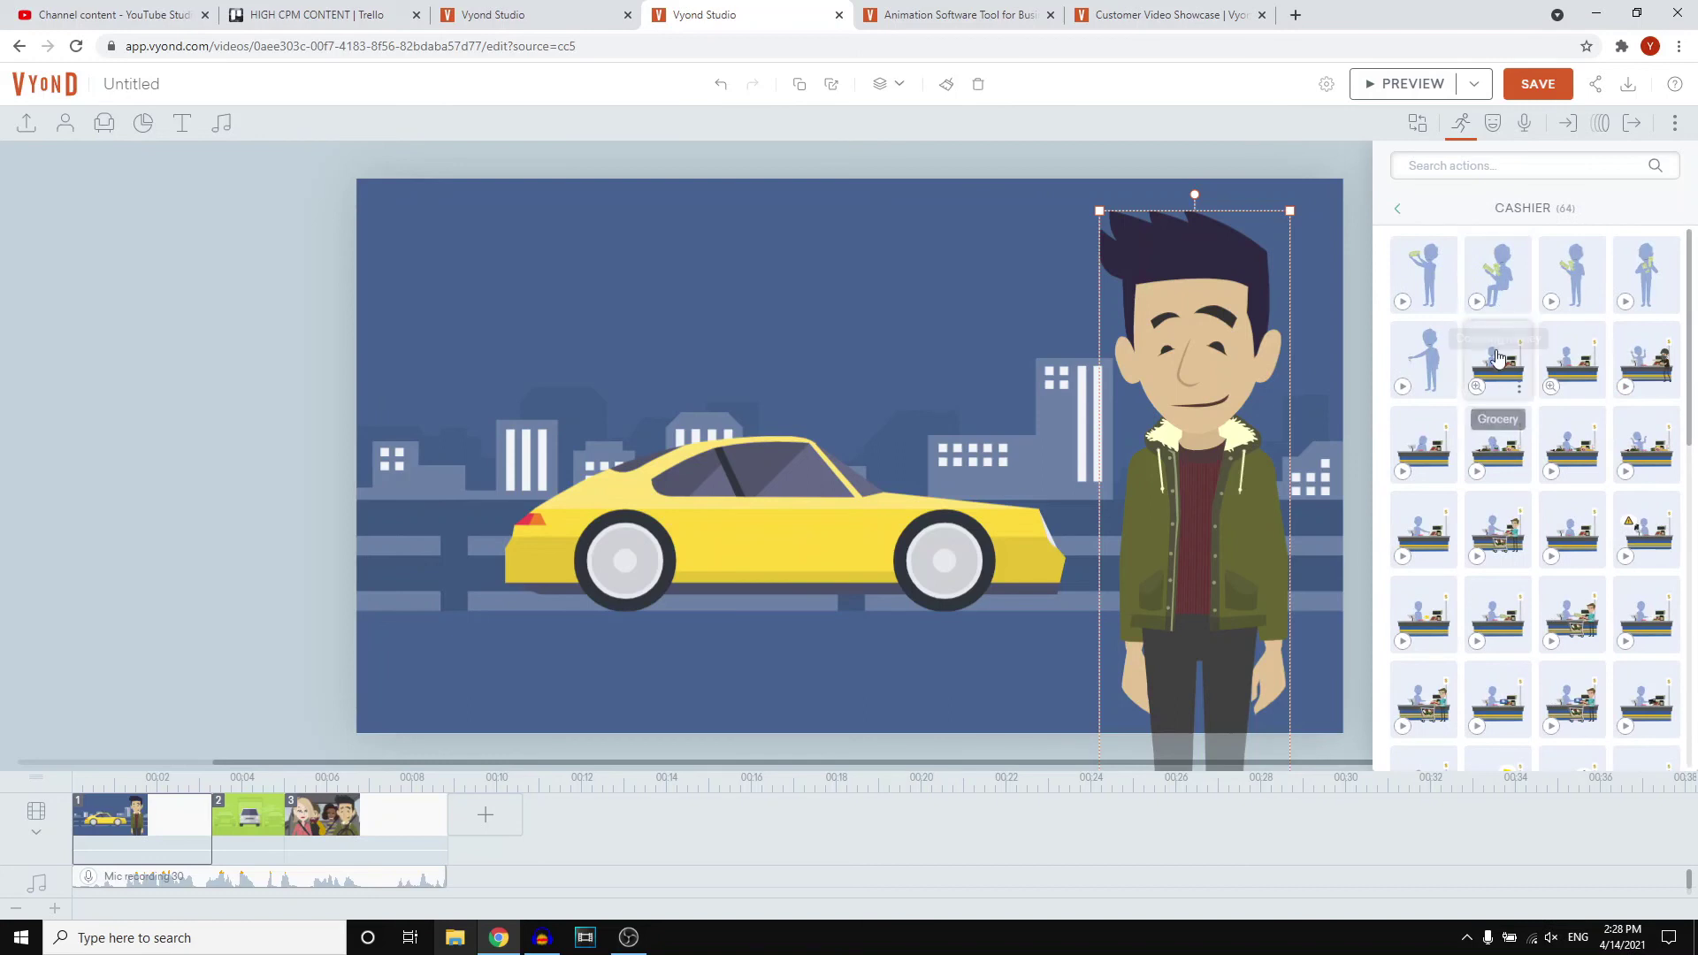
{"action": "left_click", "coordinate": [1425, 270]}
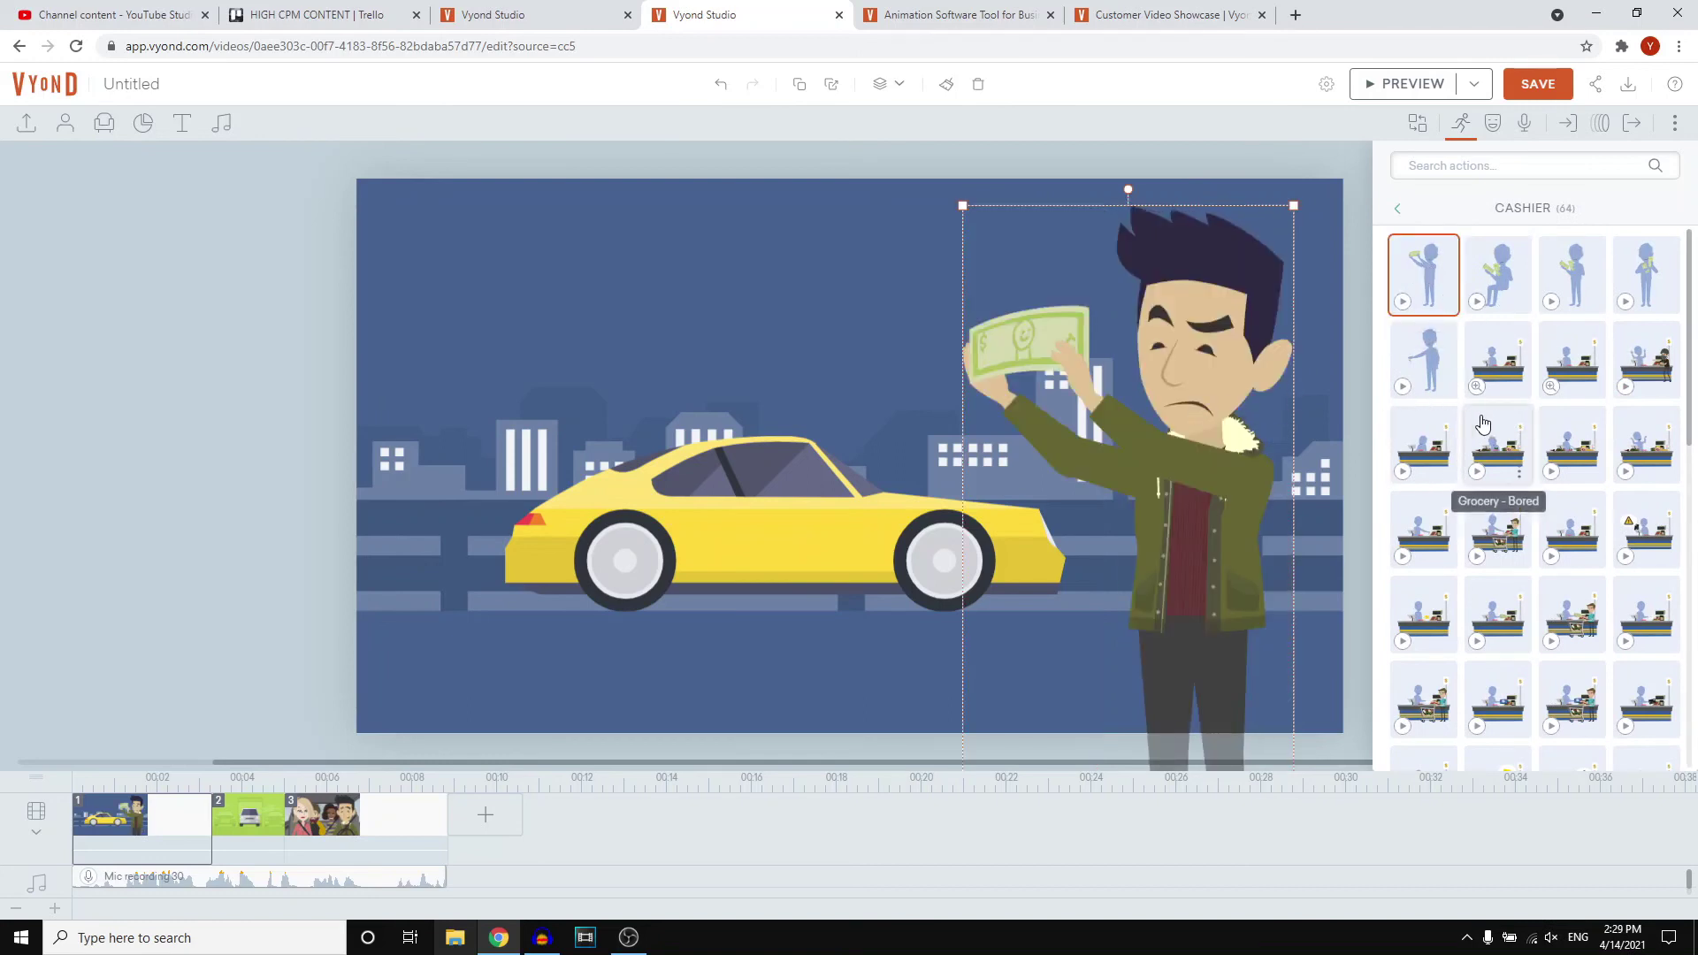
{"action": "left_click", "coordinate": [1576, 309]}
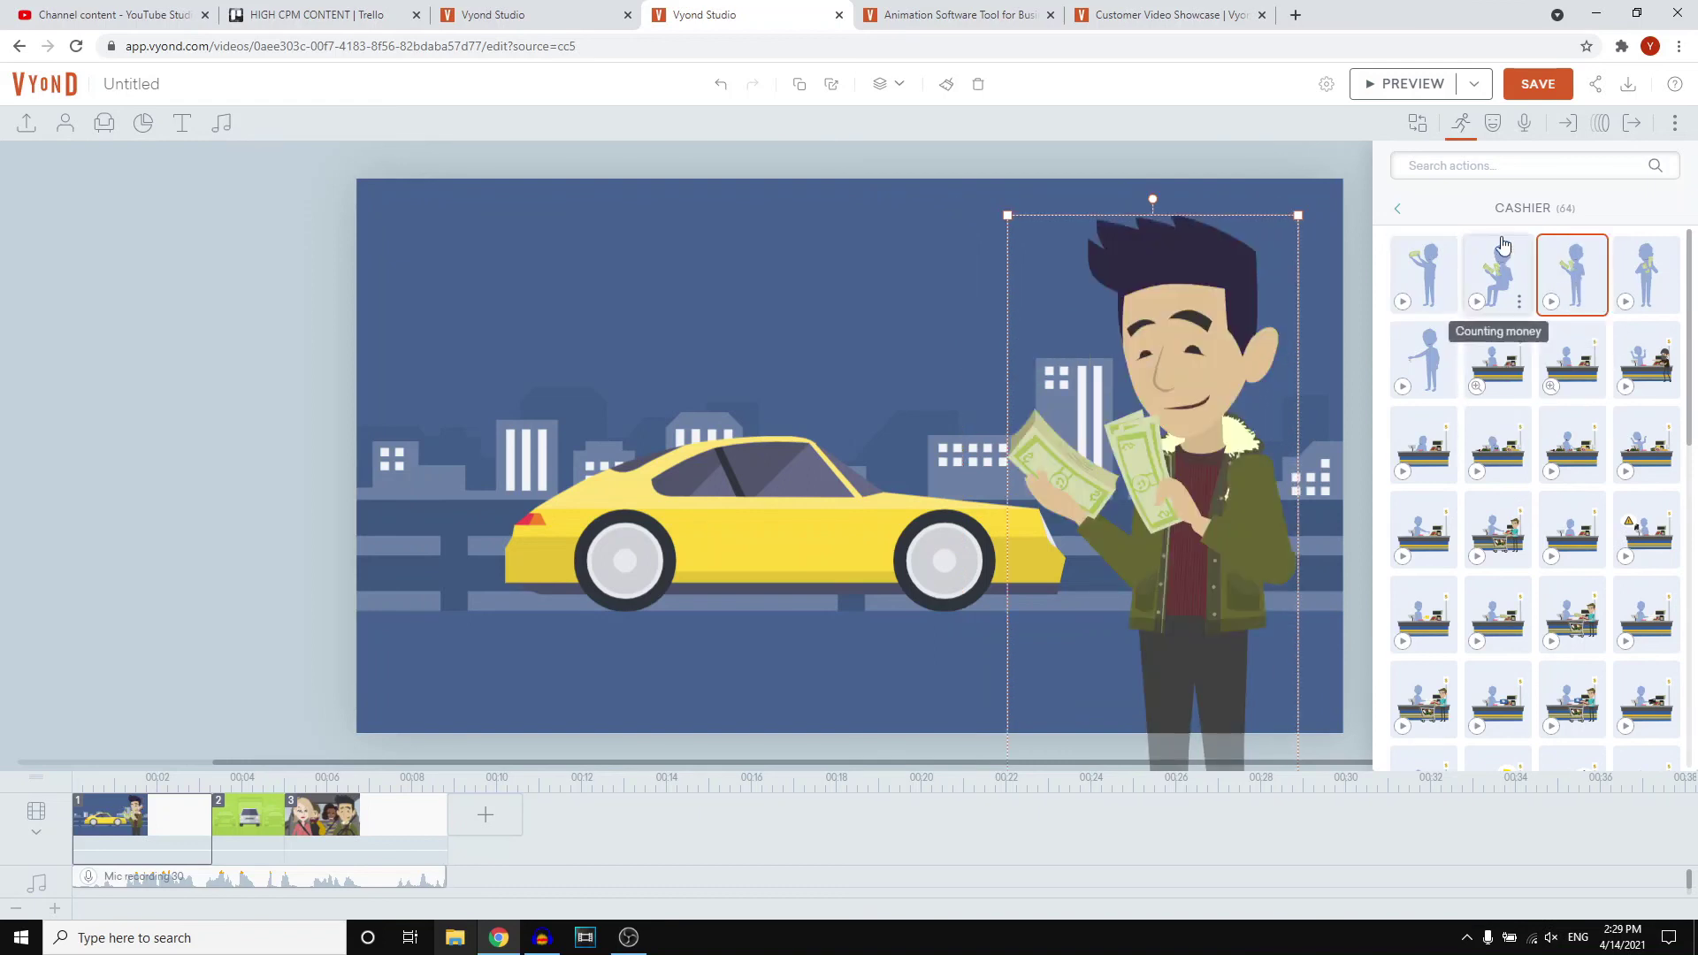
Step: Save the video, dismiss the download and share tip, and preview the whole animation
{"action": "left_click", "coordinate": [1532, 92]}
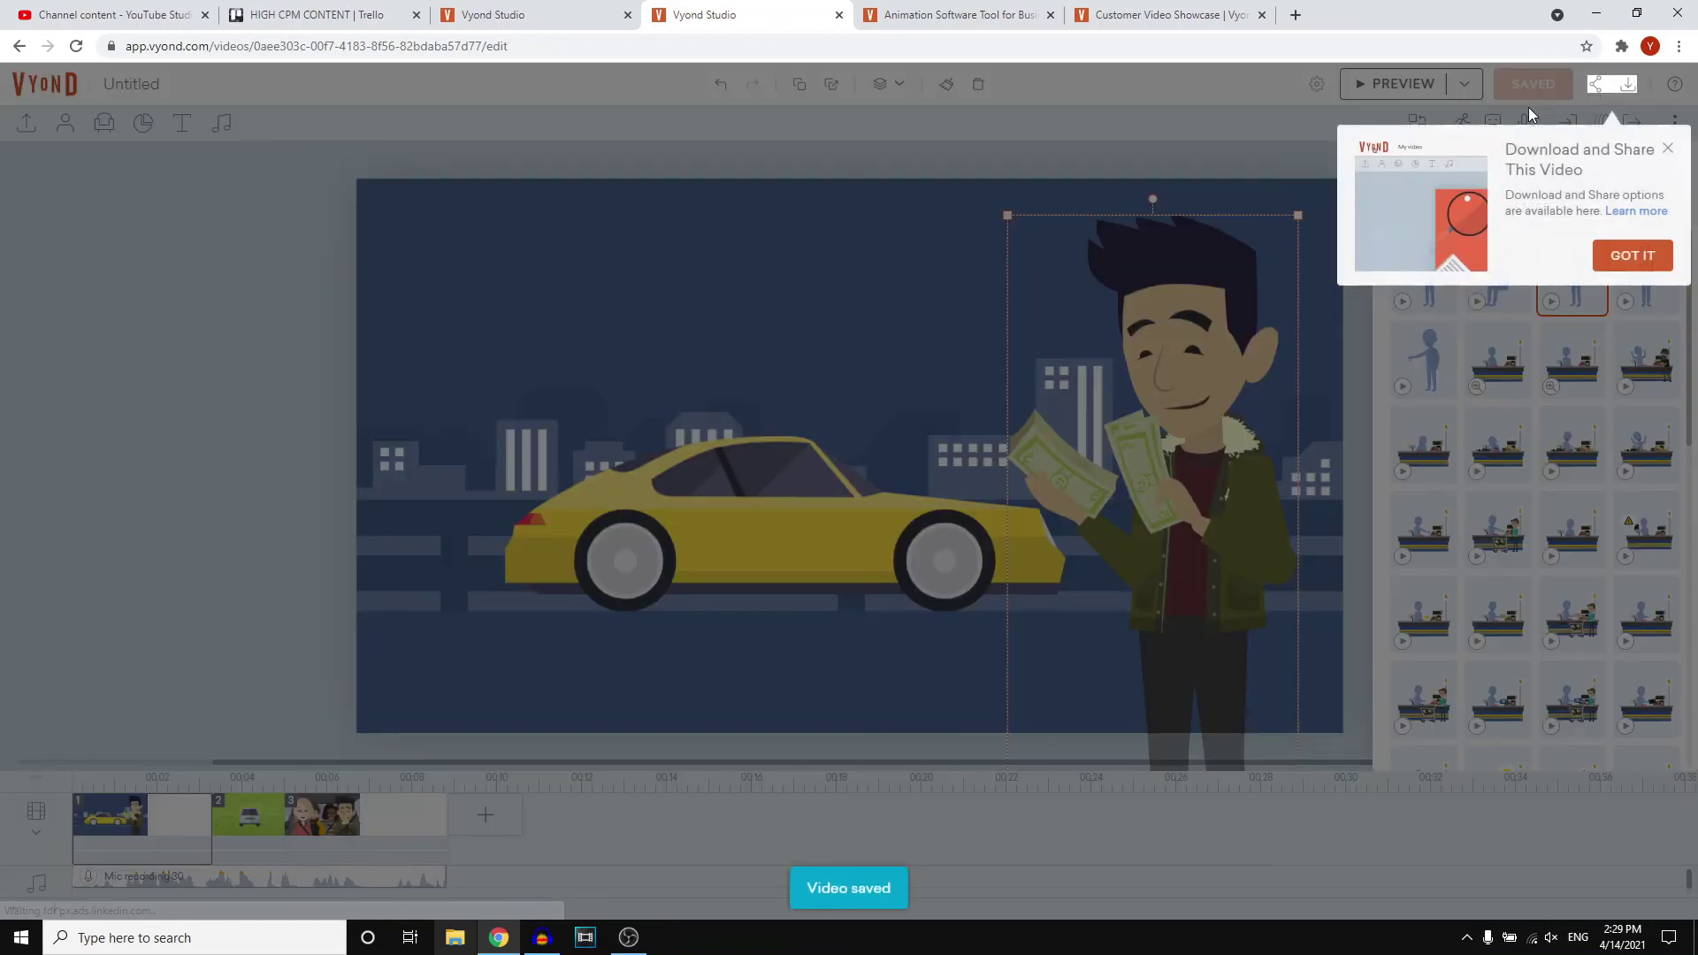
{"action": "left_click", "coordinate": [1626, 254]}
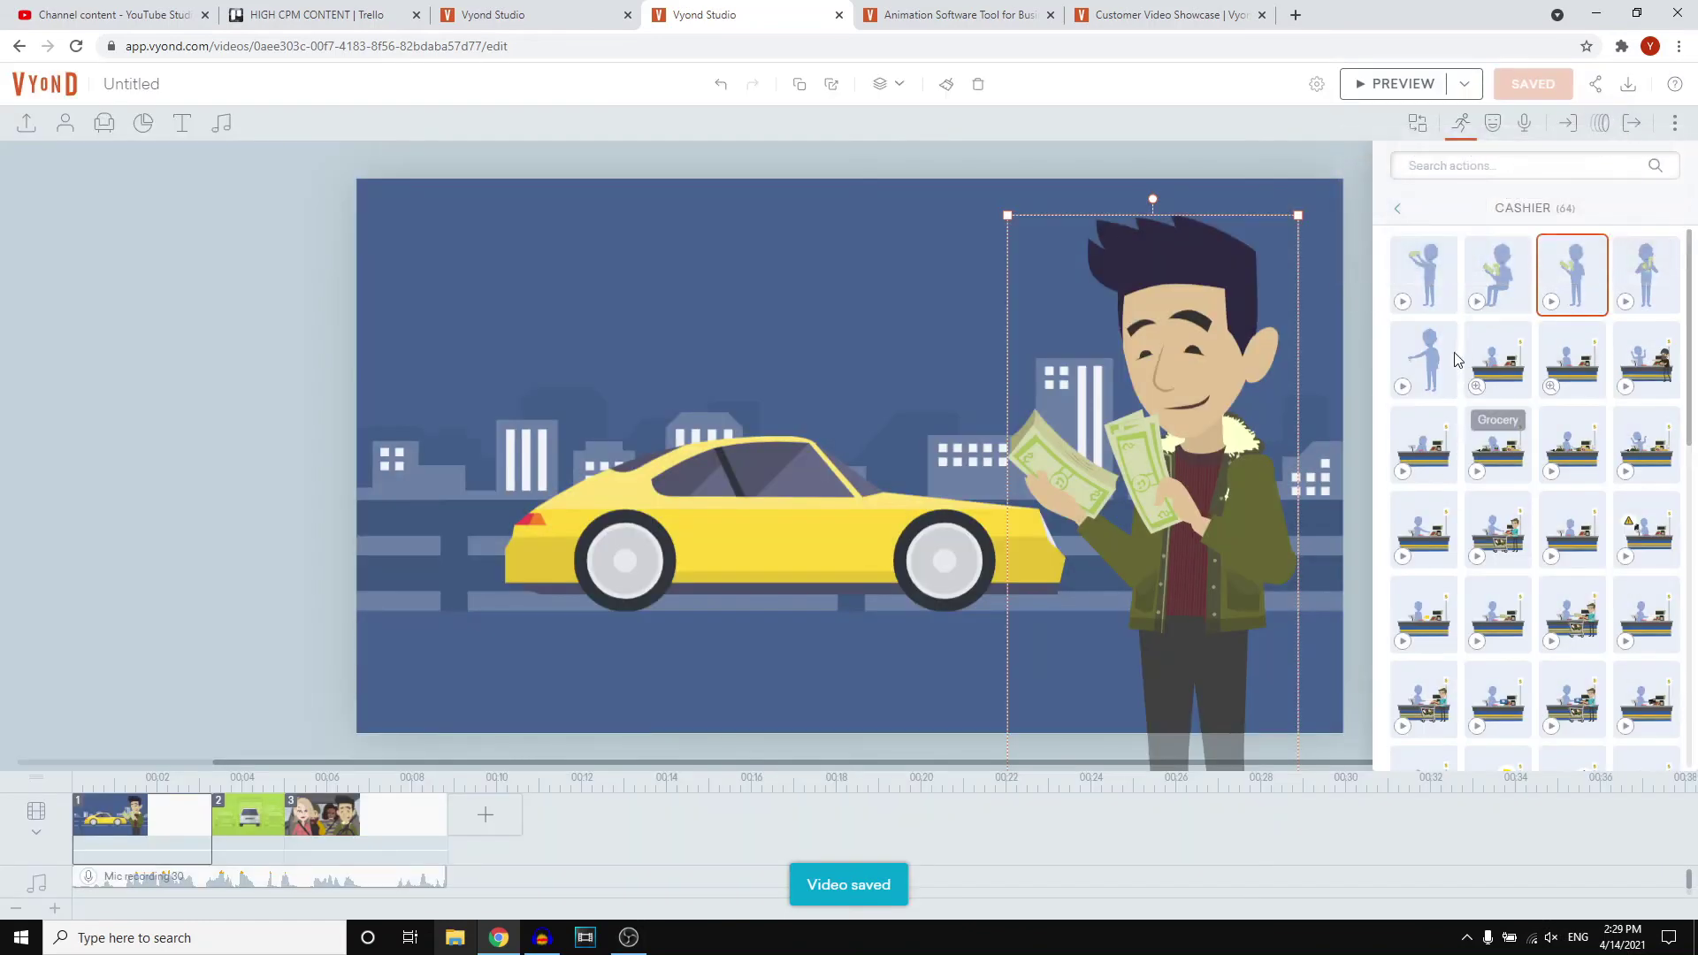
{"action": "left_click", "coordinate": [1390, 88]}
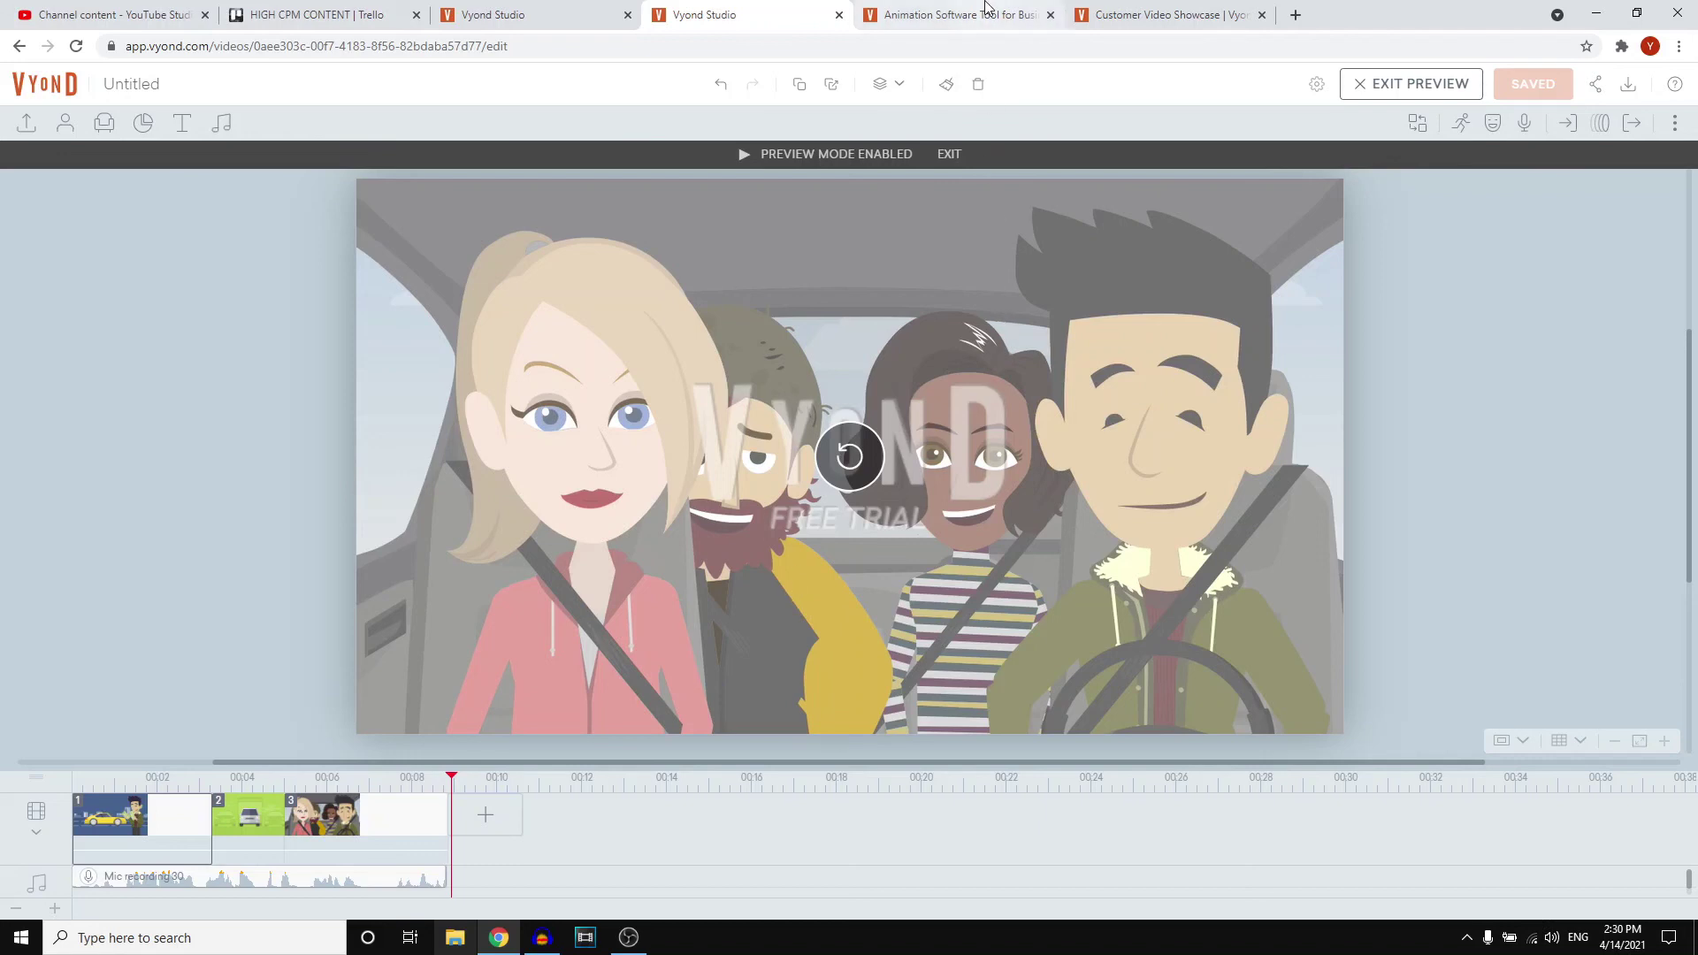
Step: View the Vyond home page and the Customer Videos showcase page
{"action": "left_click", "coordinate": [955, 15]}
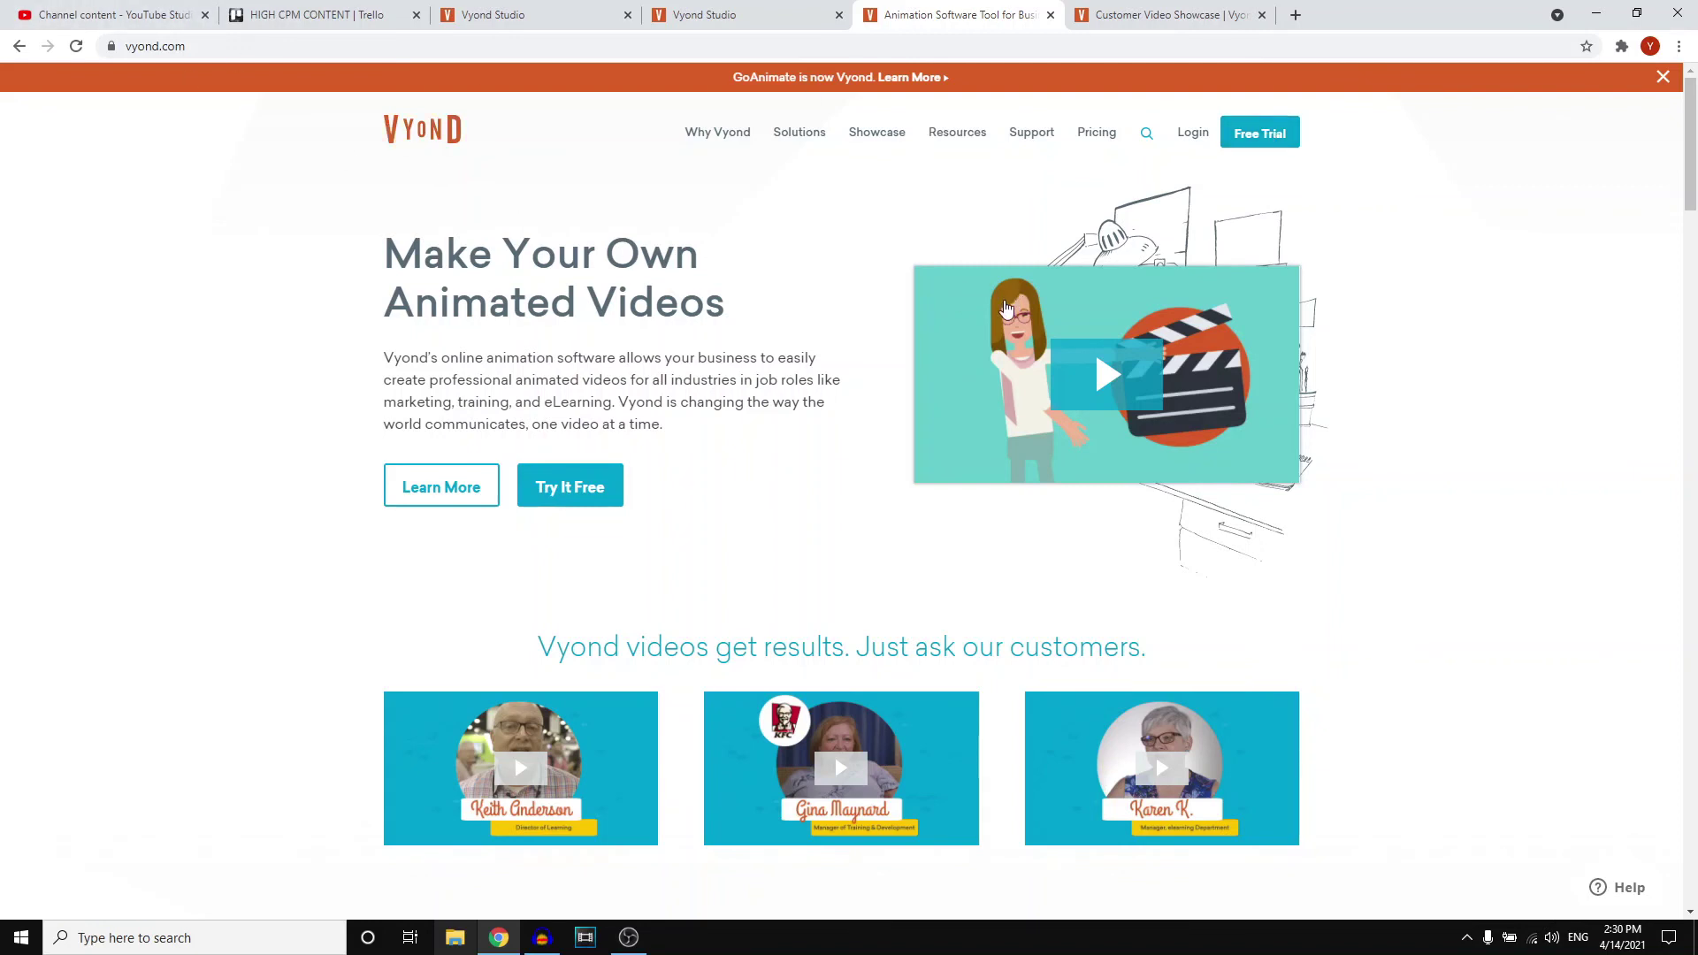
{"action": "left_click", "coordinate": [1143, 13]}
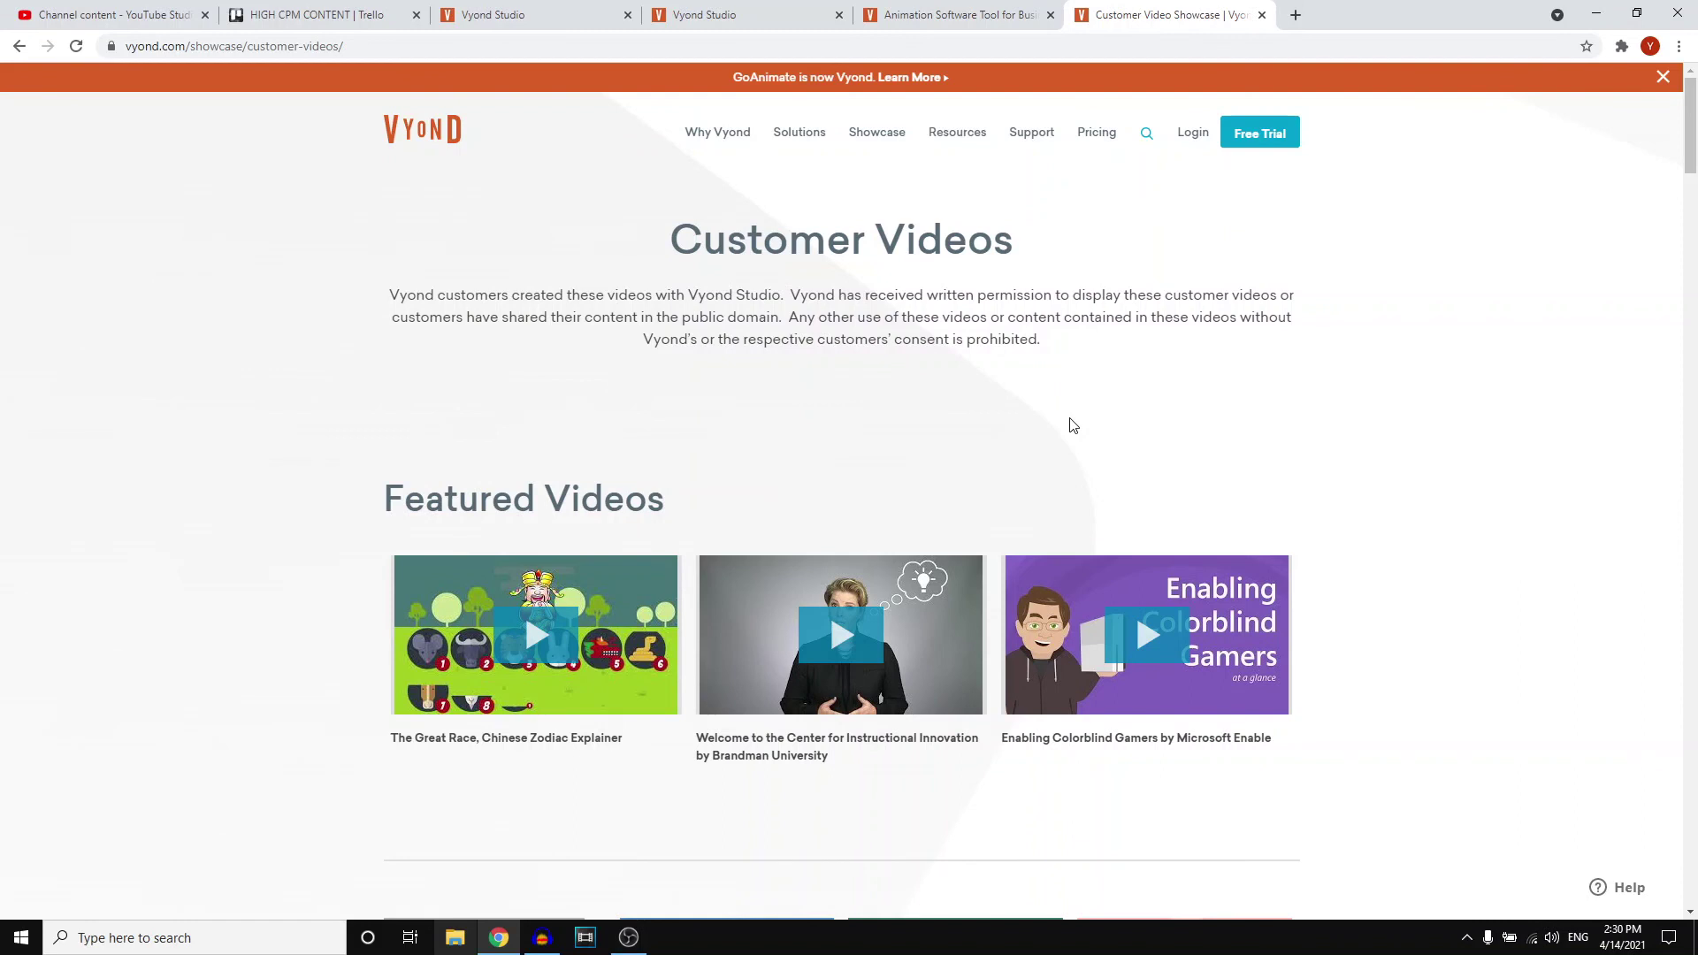